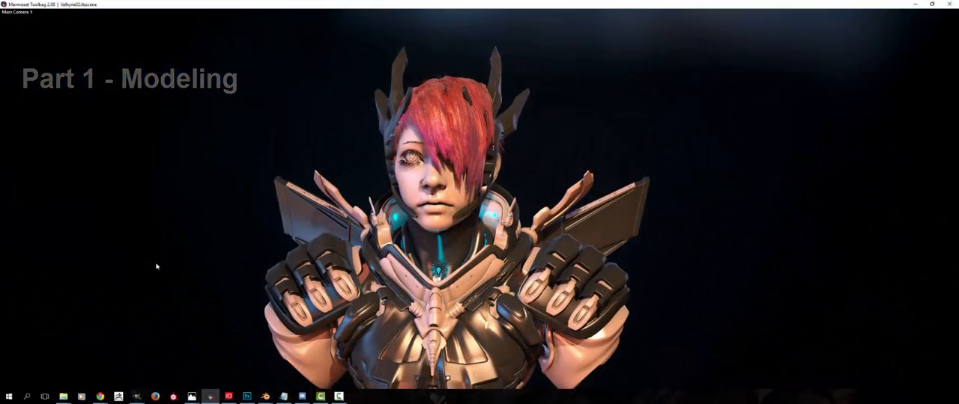
Examine the finished Valkyrie character's hair, headgear and face in the render viewport from several angles
{"action": "mouse_move", "coordinate": [156, 267]}
{"action": "left_mouse_down", "text": "alt"}
{"action": "mouse_move", "coordinate": [185, 274]}
{"action": "mouse_move", "coordinate": [199, 259]}
{"action": "mouse_move", "coordinate": [154, 261]}
{"action": "left_mouse_up", "text": "alt"}
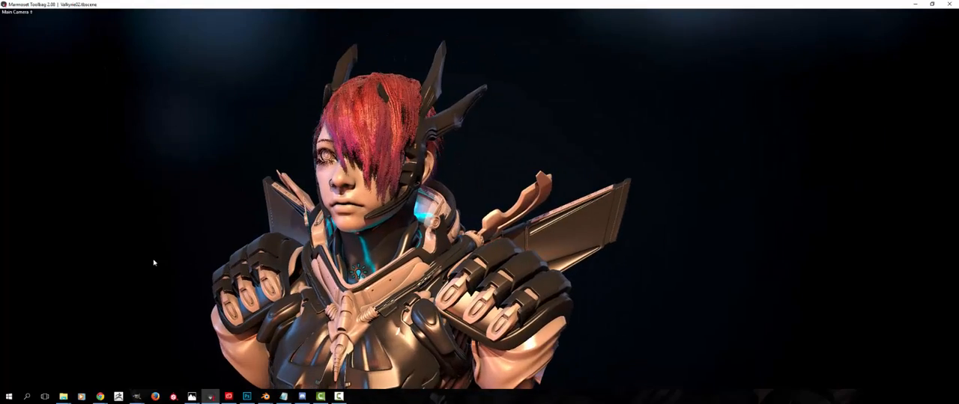
{"action": "left_click_drag", "start_coordinate": [194, 295], "coordinate": [162, 298]}
{"action": "middle_click_drag", "start_coordinate": [163, 297], "coordinate": [137, 301], "text": "alt"}
{"action": "left_click_drag", "start_coordinate": [137, 302], "coordinate": [225, 289], "text": "alt"}
{"action": "middle_click_drag", "start_coordinate": [225, 289], "coordinate": [247, 287]}
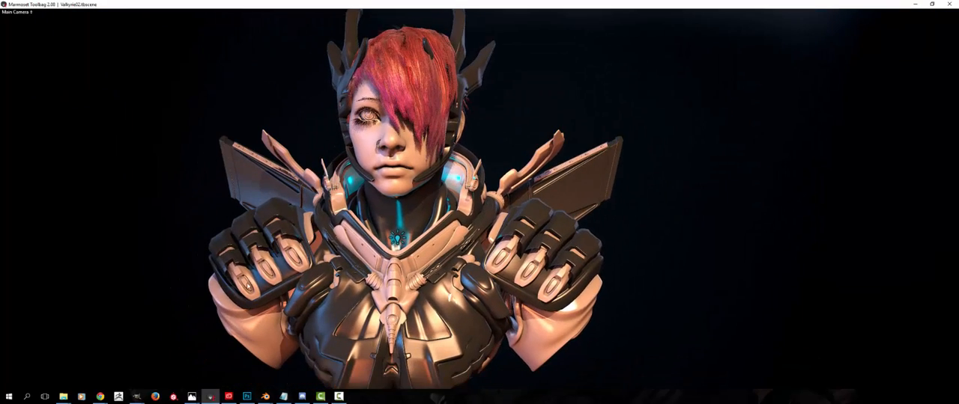
{"action": "left_click_drag", "start_coordinate": [252, 297], "coordinate": [259, 297]}
{"action": "middle_click_drag", "start_coordinate": [255, 296], "coordinate": [264, 309]}
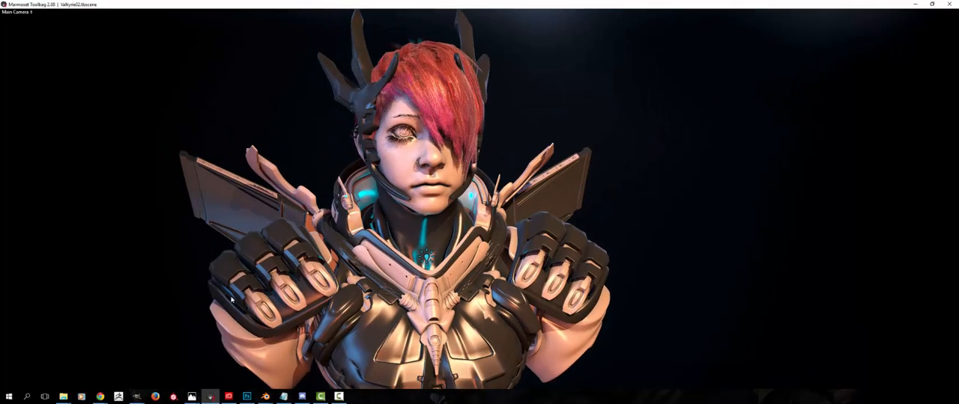
{"action": "left_click_drag", "start_coordinate": [231, 300], "coordinate": [158, 302]}
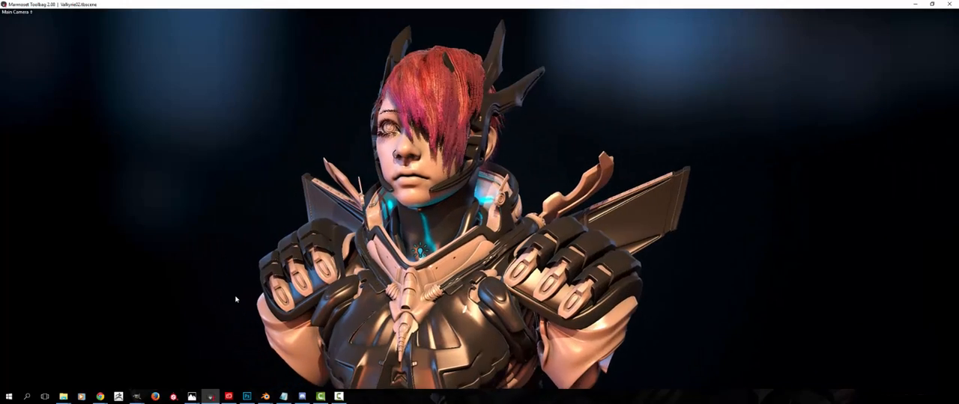
{"action": "left_click_drag", "start_coordinate": [237, 299], "coordinate": [271, 294]}
{"action": "middle_click_drag", "start_coordinate": [271, 293], "coordinate": [272, 309]}
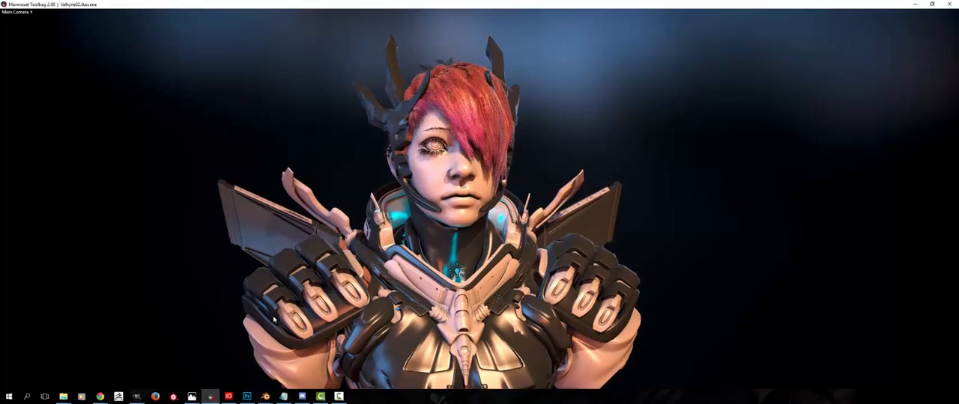
{"action": "left_click_drag", "start_coordinate": [269, 309], "coordinate": [220, 308]}
{"action": "middle_click_drag", "start_coordinate": [258, 309], "coordinate": [245, 293]}
{"action": "left_click_drag", "start_coordinate": [254, 303], "coordinate": [313, 311]}
{"action": "left_click_drag", "start_coordinate": [283, 266], "coordinate": [221, 238], "text": "alt"}
{"action": "middle_click_drag", "start_coordinate": [253, 243], "coordinate": [268, 282]}
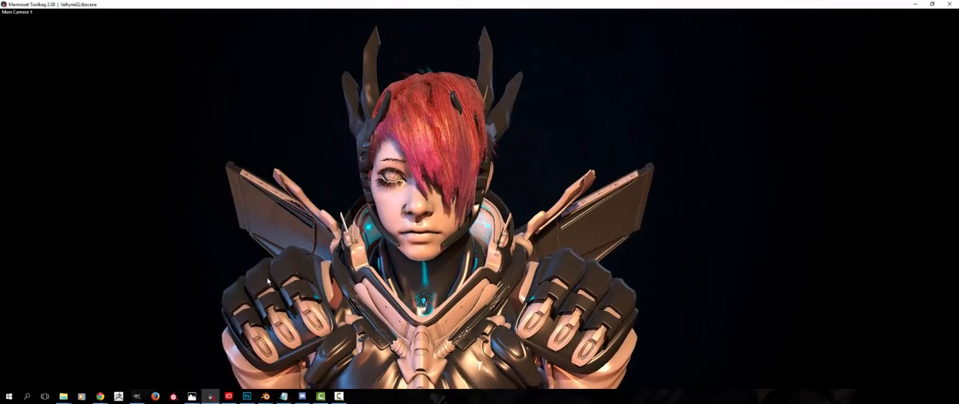
{"action": "left_click_drag", "start_coordinate": [268, 281], "coordinate": [416, 96]}
{"action": "mouse_move", "coordinate": [447, 197]}
{"action": "left_mouse_down"}
{"action": "mouse_move", "coordinate": [340, 187]}
{"action": "mouse_move", "coordinate": [433, 186]}
{"action": "mouse_move", "coordinate": [418, 228]}
{"action": "mouse_move", "coordinate": [471, 193]}
{"action": "mouse_move", "coordinate": [351, 192]}
{"action": "mouse_move", "coordinate": [451, 193]}
{"action": "mouse_move", "coordinate": [522, 218]}
{"action": "mouse_move", "coordinate": [528, 232]}
{"action": "mouse_move", "coordinate": [484, 236]}
{"action": "mouse_move", "coordinate": [534, 247]}
{"action": "mouse_move", "coordinate": [343, 225]}
{"action": "mouse_move", "coordinate": [355, 234]}
{"action": "mouse_move", "coordinate": [348, 204]}
{"action": "left_mouse_up"}
{"action": "left_click", "coordinate": [408, 192]}
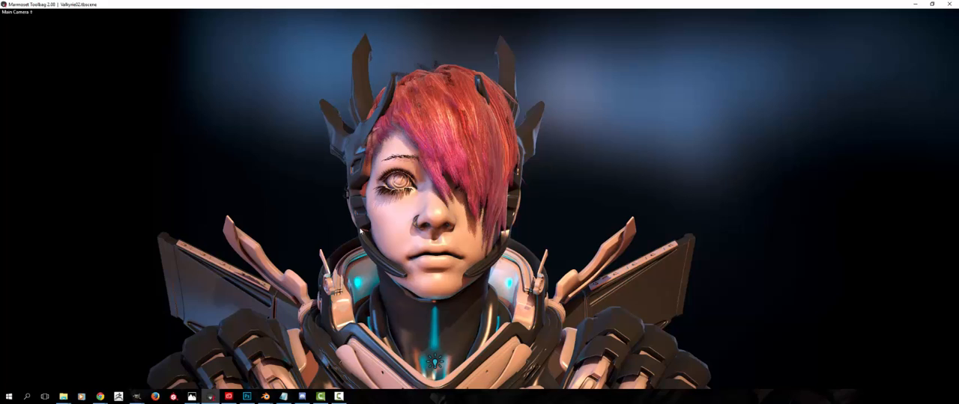
Switch to Photoshop and display the reference image Punk-Short-Hair-Color.jpg
{"action": "mouse_move", "coordinate": [247, 396]}
{"action": "left_click", "coordinate": [253, 396]}
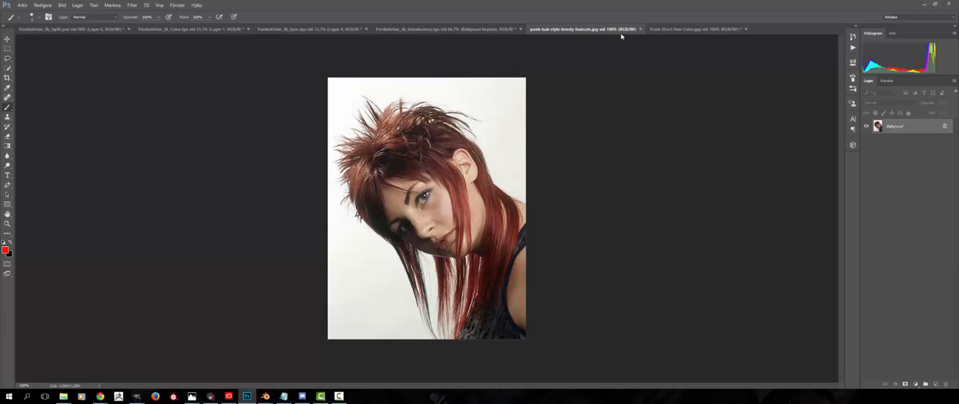
{"action": "left_click", "coordinate": [687, 29]}
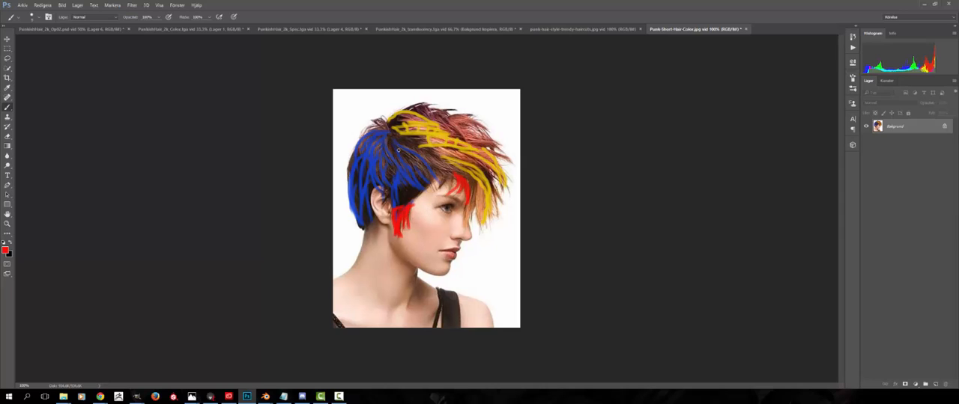
Paint red brush strokes on the reference photo along the forehead hairline, the top of the hair and the crown
{"action": "mouse_move", "coordinate": [457, 175]}
{"action": "left_mouse_down"}
{"action": "mouse_move", "coordinate": [454, 189]}
{"action": "mouse_move", "coordinate": [425, 180]}
{"action": "left_mouse_up"}
{"action": "left_click_drag", "start_coordinate": [416, 118], "coordinate": [444, 116]}
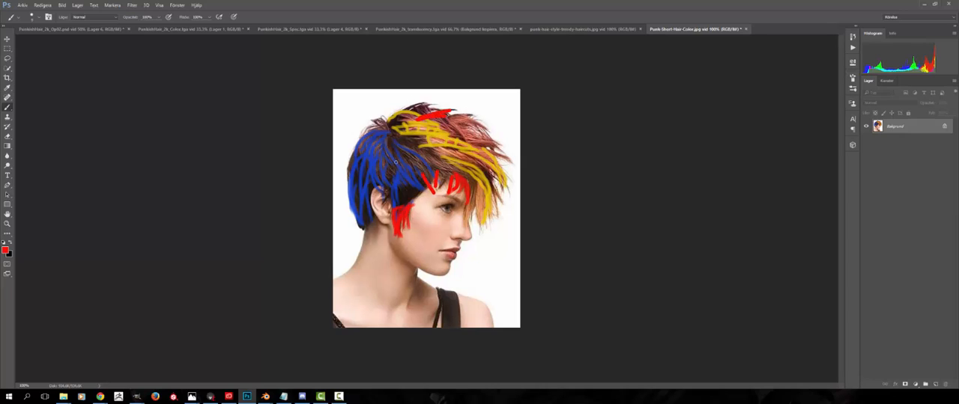
{"action": "mouse_move", "coordinate": [384, 125]}
{"action": "left_mouse_down"}
{"action": "mouse_move", "coordinate": [354, 117]}
{"action": "mouse_move", "coordinate": [360, 134]}
{"action": "mouse_move", "coordinate": [383, 113]}
{"action": "mouse_move", "coordinate": [445, 102]}
{"action": "left_mouse_up"}
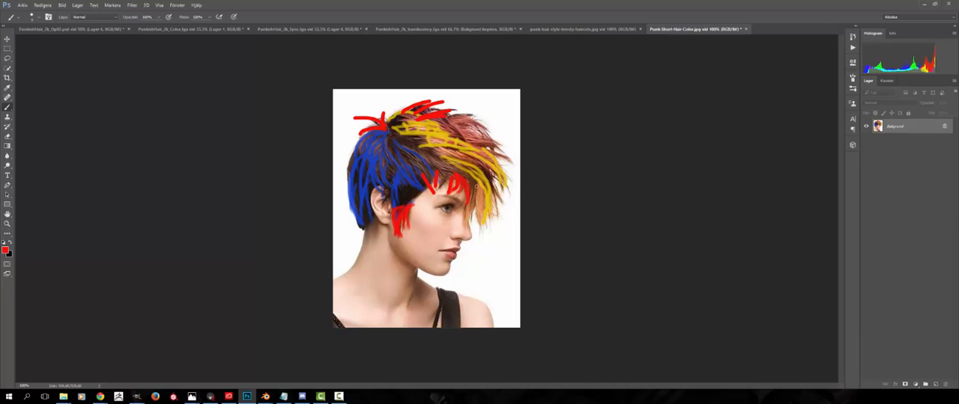
{"action": "mouse_move", "coordinate": [474, 190]}
{"action": "left_mouse_down"}
{"action": "mouse_move", "coordinate": [460, 233]}
{"action": "mouse_move", "coordinate": [493, 230]}
{"action": "left_mouse_up"}
{"action": "left_click_drag", "start_coordinate": [475, 177], "coordinate": [513, 216]}
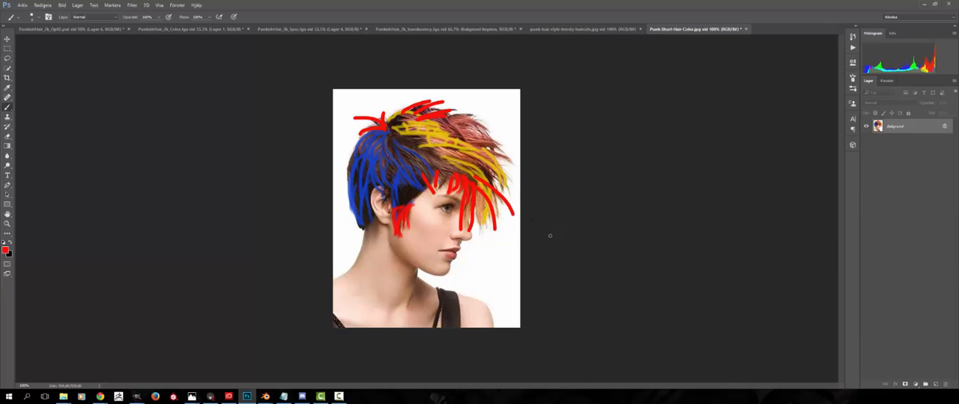
{"action": "key", "text": "ctrl+alt+z"}
{"action": "key", "text": "ctrl+alt+z"}
{"action": "key", "text": "ctrl+alt+z"}
{"action": "key", "text": "ctrl+alt+z"}
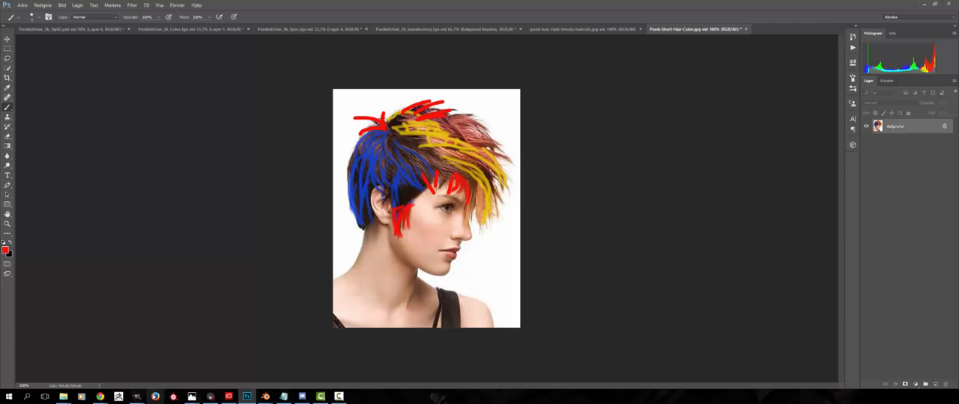
Switch to Marmoset Toolbag and examine the character's fringe, hairline and hair behind the ear from the front and side
{"action": "left_click", "coordinate": [211, 396]}
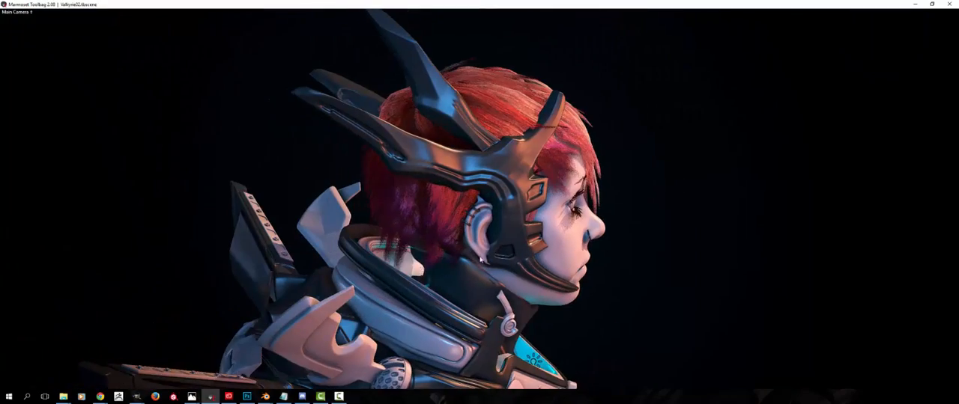
{"action": "left_click_drag", "start_coordinate": [480, 260], "coordinate": [472, 98]}
{"action": "left_click", "coordinate": [443, 232]}
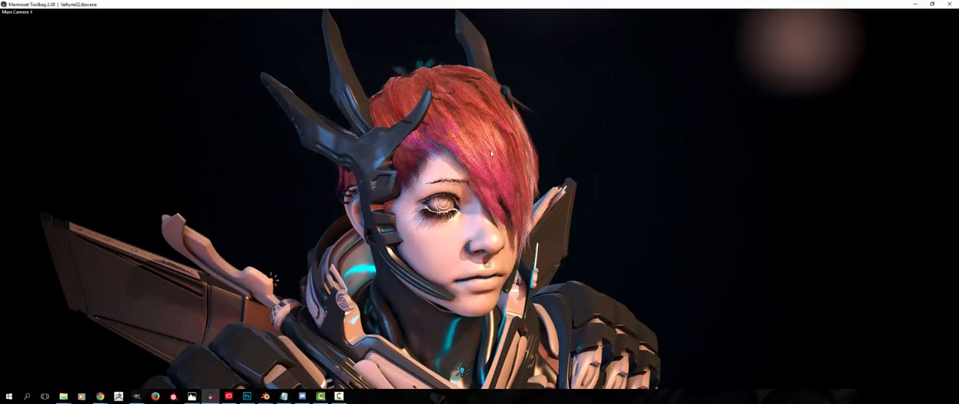
{"action": "left_click", "coordinate": [472, 98]}
{"action": "left_click_drag", "start_coordinate": [442, 87], "coordinate": [441, 101]}
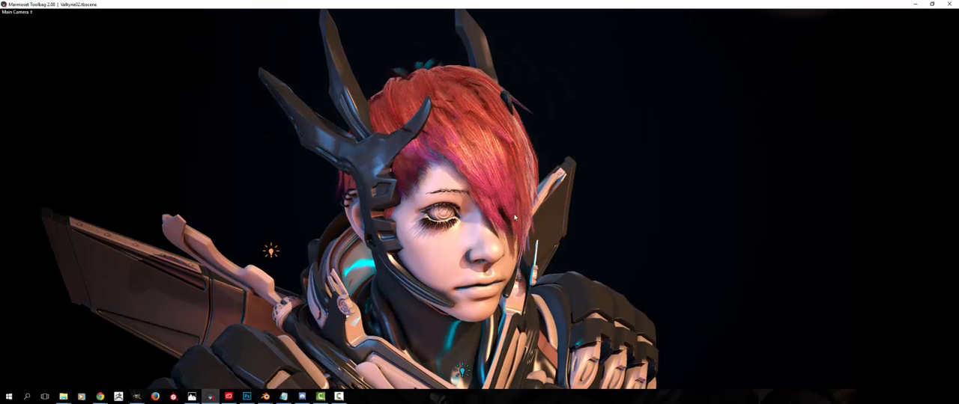
{"action": "left_click_drag", "start_coordinate": [492, 217], "coordinate": [433, 118]}
{"action": "left_click_drag", "start_coordinate": [456, 232], "coordinate": [444, 145]}
{"action": "left_click_drag", "start_coordinate": [501, 257], "coordinate": [446, 117]}
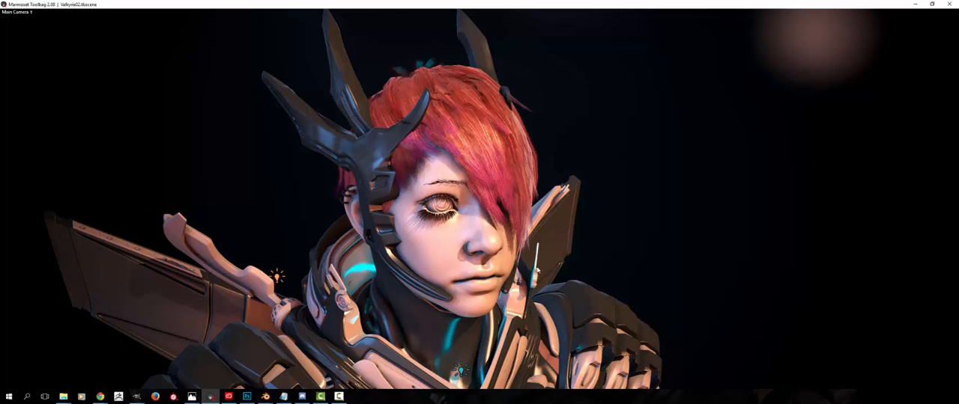
{"action": "left_click_drag", "start_coordinate": [536, 268], "coordinate": [442, 172]}
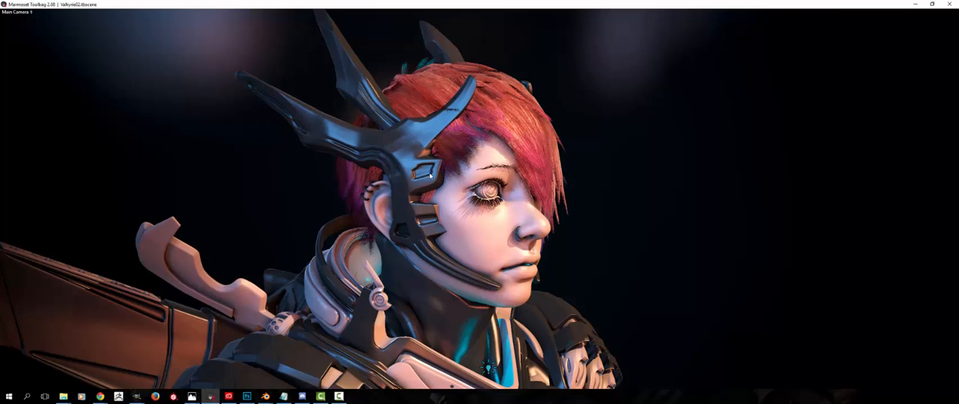
{"action": "left_click_drag", "start_coordinate": [460, 171], "coordinate": [466, 120]}
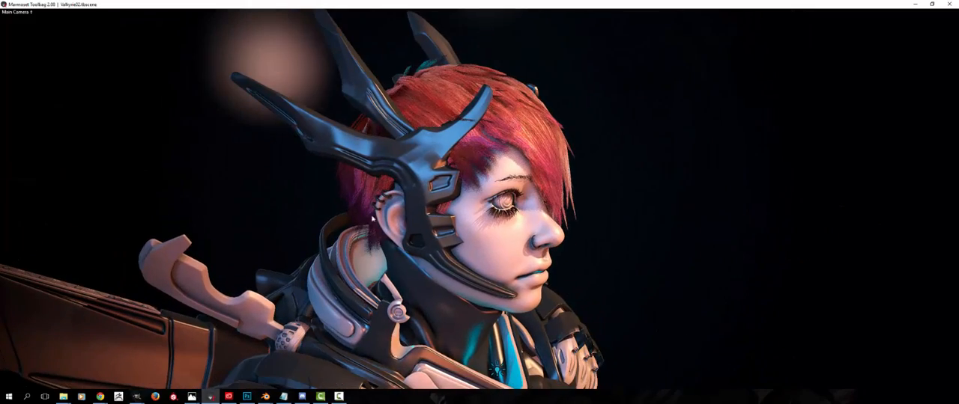
{"action": "left_click_drag", "start_coordinate": [372, 218], "coordinate": [537, 228]}
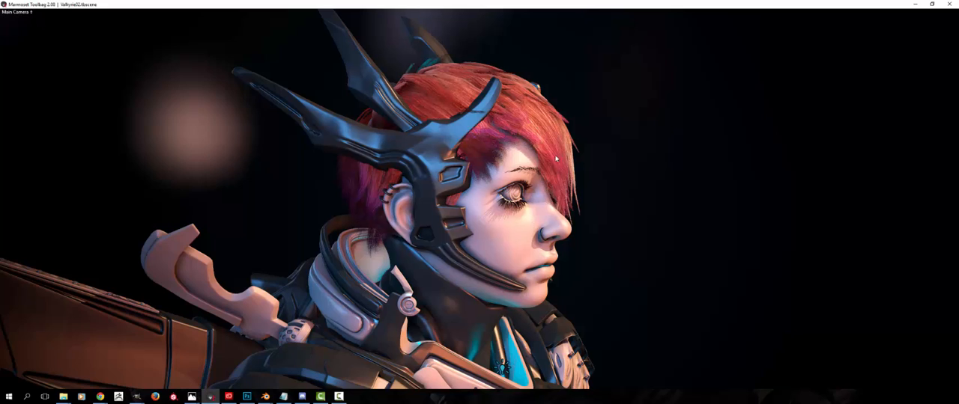
Switch to the Blender scene Valkyrie_Tutorial_01.blend and bring the character's head and layered hair strips into close view
{"action": "left_click", "coordinate": [247, 396]}
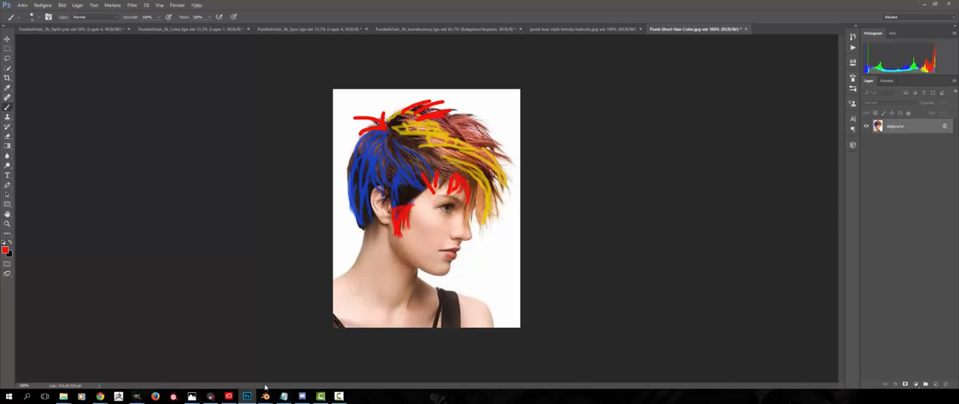
{"action": "mouse_move", "coordinate": [265, 398]}
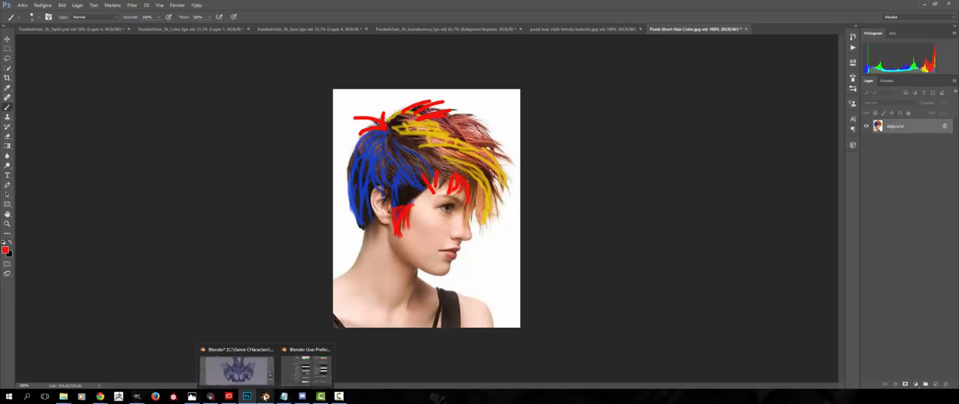
{"action": "left_click", "coordinate": [249, 378]}
{"action": "middle_click_drag", "start_coordinate": [310, 282], "coordinate": [369, 217]}
{"action": "scroll", "coordinate": [350, 288], "scroll_direction": "up", "scroll_amount": 2}
{"action": "scroll", "coordinate": [404, 196], "scroll_direction": "up", "scroll_amount": 3}
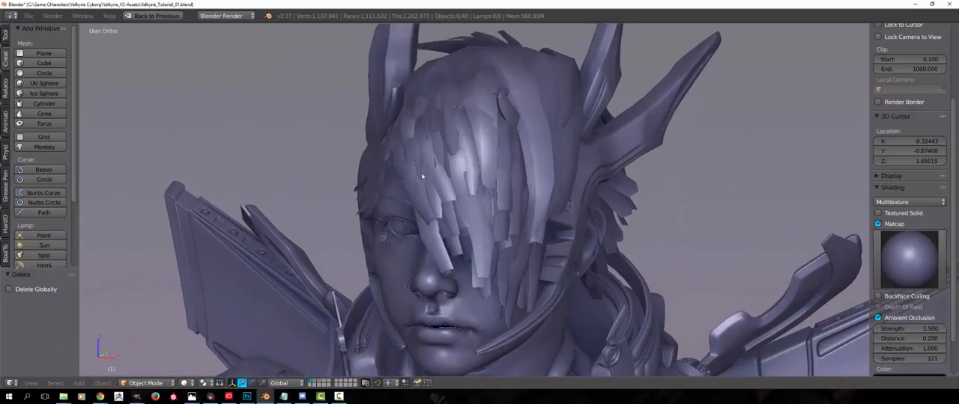
Pick out the hair mesh, clear the selection and examine how its overlapping strips are layered around the head
{"action": "right_click", "coordinate": [424, 177]}
{"action": "key", "text": "g"}
{"action": "right_click", "coordinate": [418, 131]}
{"action": "middle_click_drag", "start_coordinate": [418, 146], "coordinate": [425, 205]}
{"action": "key", "text": "a"}
{"action": "scroll", "coordinate": [412, 241], "scroll_direction": "down", "scroll_amount": 1}
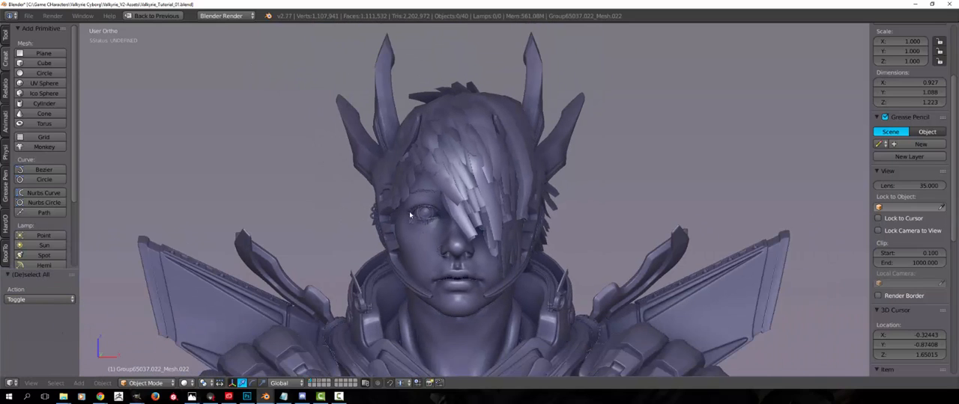
{"action": "mouse_move", "coordinate": [412, 239]}
{"action": "middle_mouse_down"}
{"action": "mouse_move", "coordinate": [417, 250]}
{"action": "mouse_move", "coordinate": [421, 234]}
{"action": "mouse_move", "coordinate": [413, 237]}
{"action": "middle_mouse_up"}
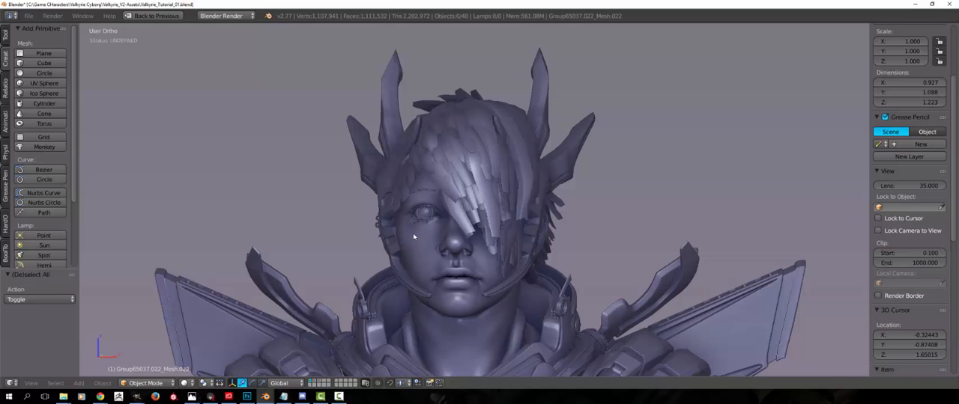
{"action": "middle_click_drag", "start_coordinate": [413, 236], "coordinate": [431, 261]}
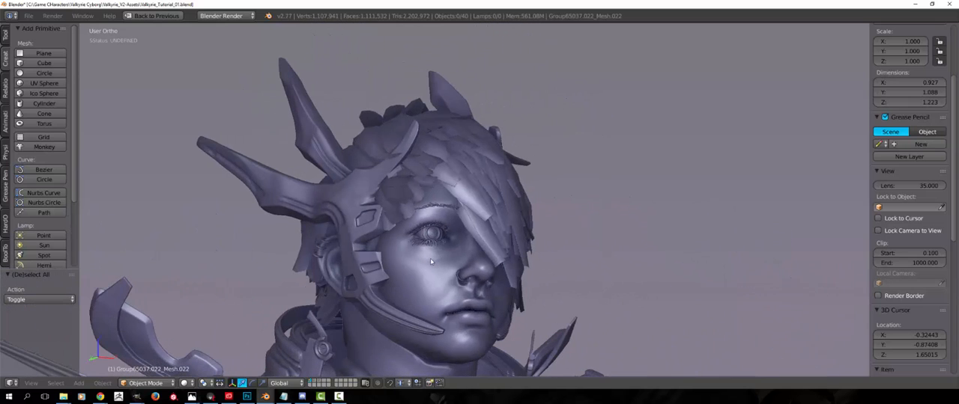
Briefly inspect the hair mesh in Edit Mode, deselect it and examine the fringe from both sides of the face
{"action": "right_click", "coordinate": [469, 201]}
{"action": "key", "text": "Tab"}
{"action": "key", "text": "Tab"}
{"action": "middle_click_drag", "start_coordinate": [459, 222], "coordinate": [395, 172]}
{"action": "key", "text": "a"}
{"action": "middle_click_drag", "start_coordinate": [491, 258], "coordinate": [459, 282]}
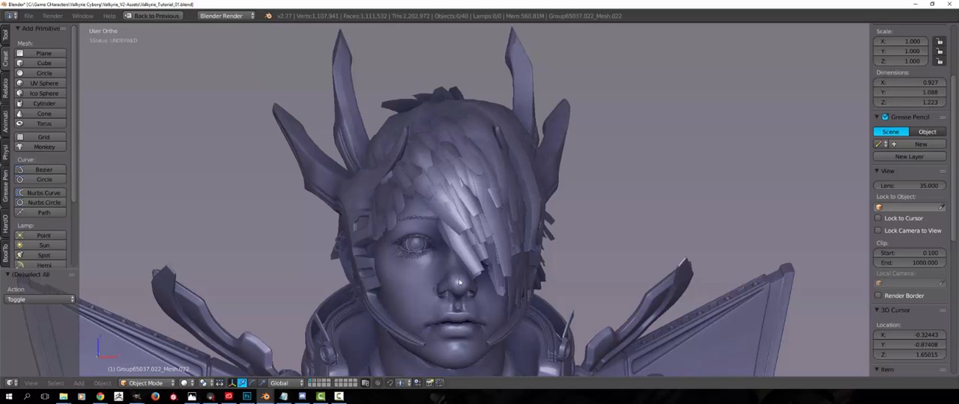
{"action": "middle_click_drag", "start_coordinate": [605, 293], "coordinate": [569, 292]}
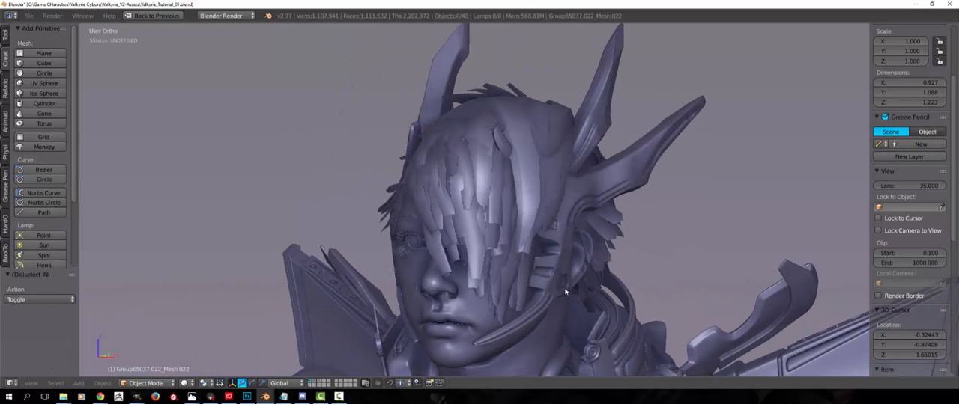
{"action": "middle_click_drag", "start_coordinate": [504, 300], "coordinate": [548, 301]}
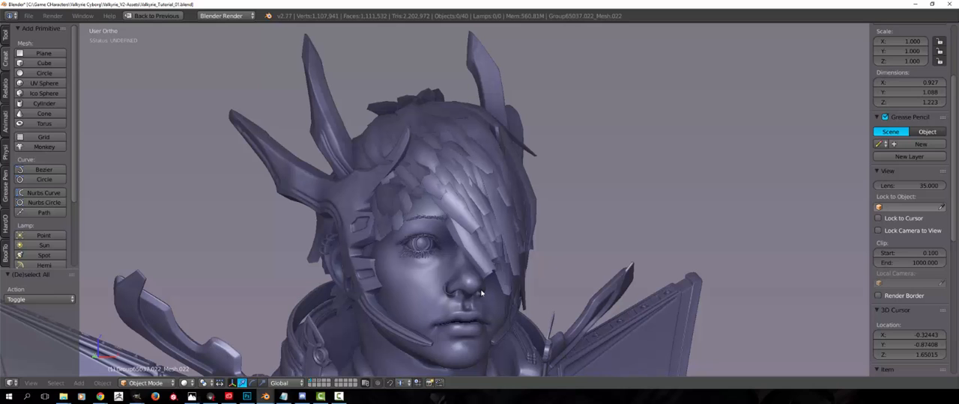
{"action": "middle_click_drag", "start_coordinate": [482, 293], "coordinate": [453, 265]}
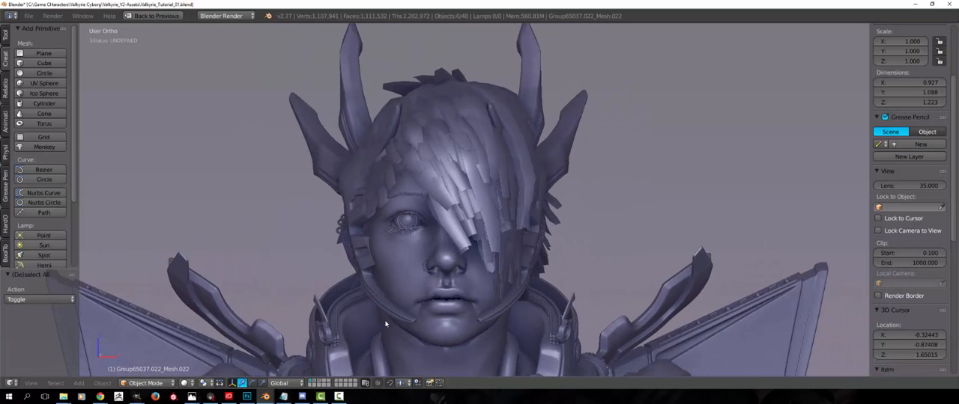
Show the scene layer holding the three flat hair strips and select the object that contains them
{"action": "left_click", "coordinate": [321, 382]}
{"action": "middle_click_drag", "start_coordinate": [373, 315], "coordinate": [426, 243]}
{"action": "scroll", "coordinate": [426, 300], "scroll_direction": "down", "scroll_amount": 6}
{"action": "scroll", "coordinate": [449, 244], "scroll_direction": "up", "scroll_amount": 2}
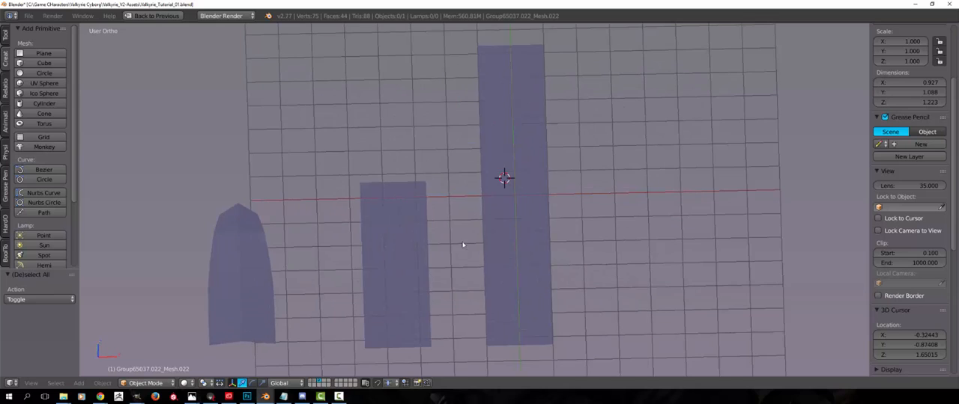
{"action": "right_click", "coordinate": [497, 280]}
{"action": "key", "text": "g"}
{"action": "right_click", "coordinate": [499, 234]}
{"action": "middle_click_drag", "start_coordinate": [498, 262], "coordinate": [487, 278]}
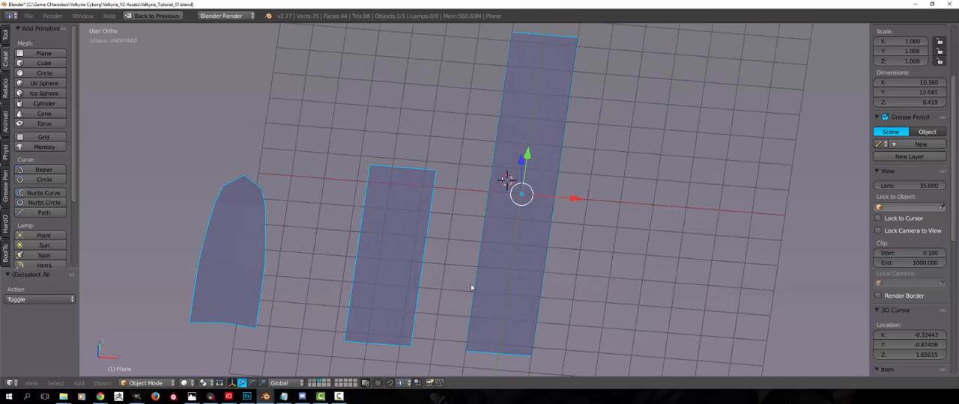
{"action": "scroll", "coordinate": [456, 271], "scroll_direction": "down", "scroll_amount": 2}
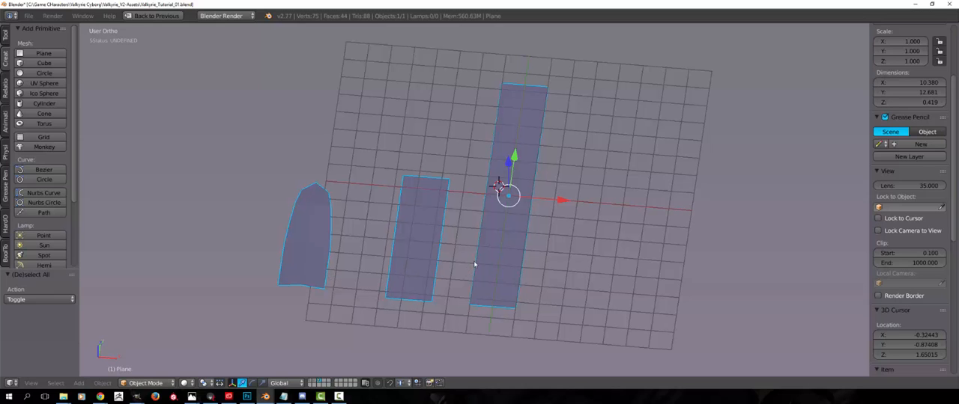
{"action": "middle_click_drag", "start_coordinate": [474, 265], "coordinate": [332, 303]}
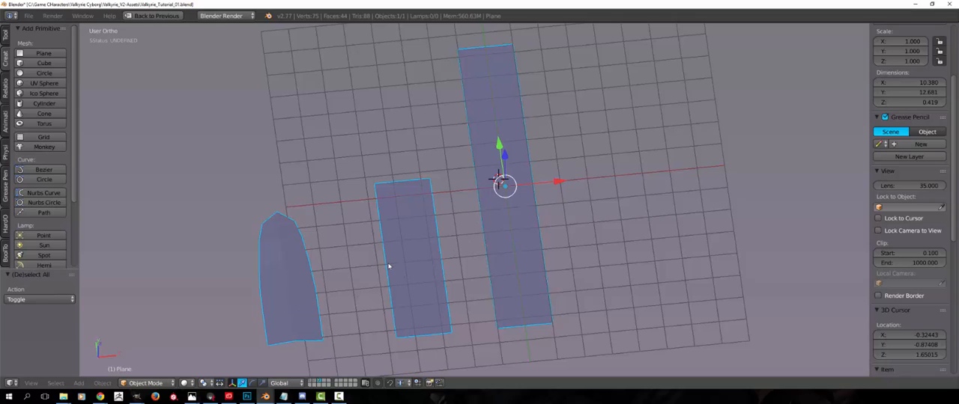
{"action": "middle_click_drag", "start_coordinate": [388, 266], "coordinate": [492, 222]}
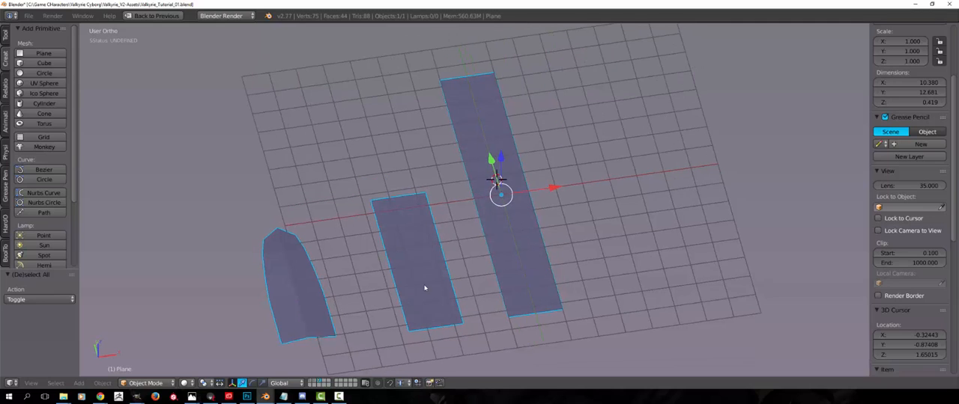
Select the whole longest hair strip in Edit Mode, unwrap it and display its UV layout in the restored editor layout
{"action": "middle_click_drag", "start_coordinate": [424, 288], "coordinate": [505, 239]}
{"action": "key", "text": "Tab"}
{"action": "key", "text": "l"}
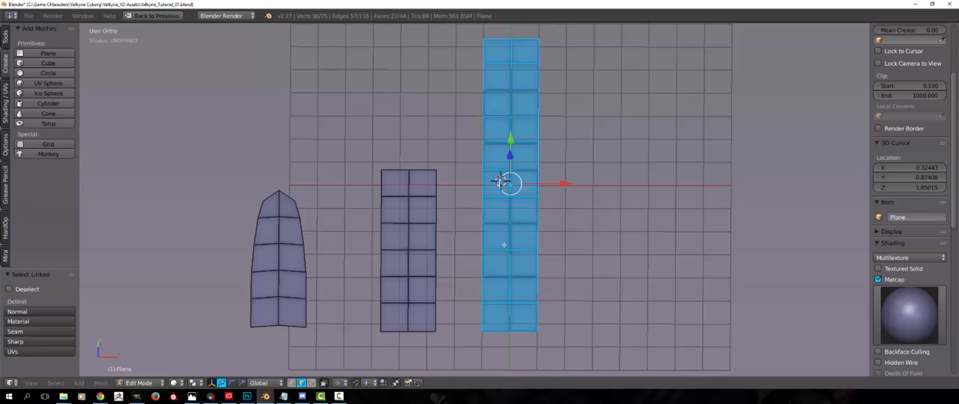
{"action": "key", "text": "u"}
{"action": "left_click", "coordinate": [494, 243]}
{"action": "key", "text": "ctrl+Up"}
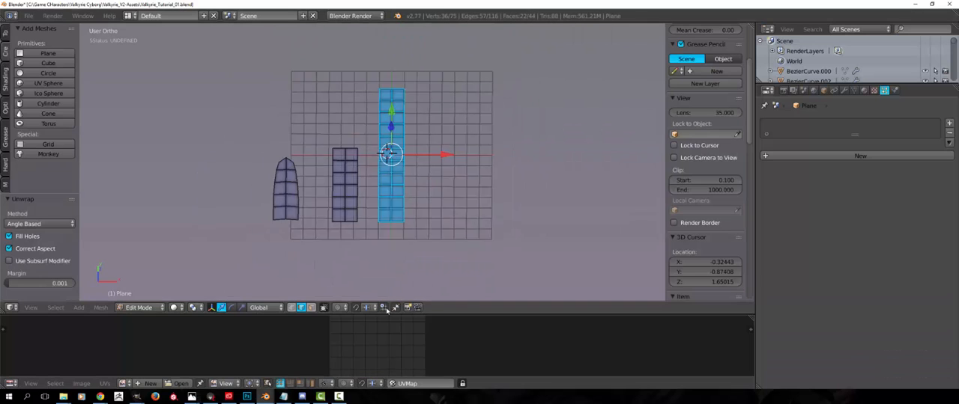
{"action": "scroll", "coordinate": [376, 352], "scroll_direction": "down", "scroll_amount": 3}
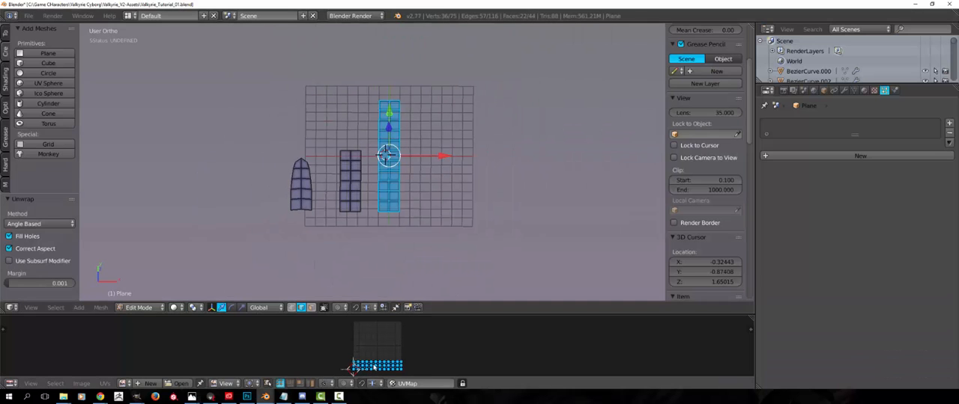
Duplicate the unwrapped long strip in place and raise the copy about 3.98 units along Z
{"action": "key", "text": "shift+d"}
{"action": "right_click", "coordinate": [411, 197]}
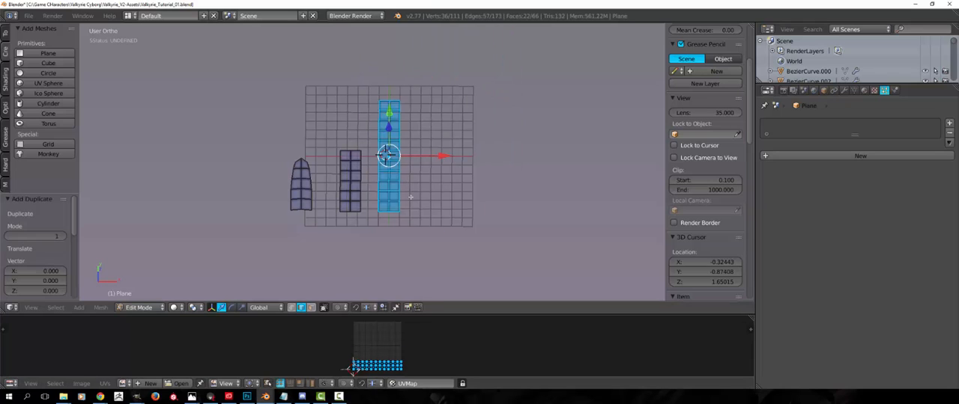
{"action": "middle_click_drag", "start_coordinate": [411, 197], "coordinate": [399, 155]}
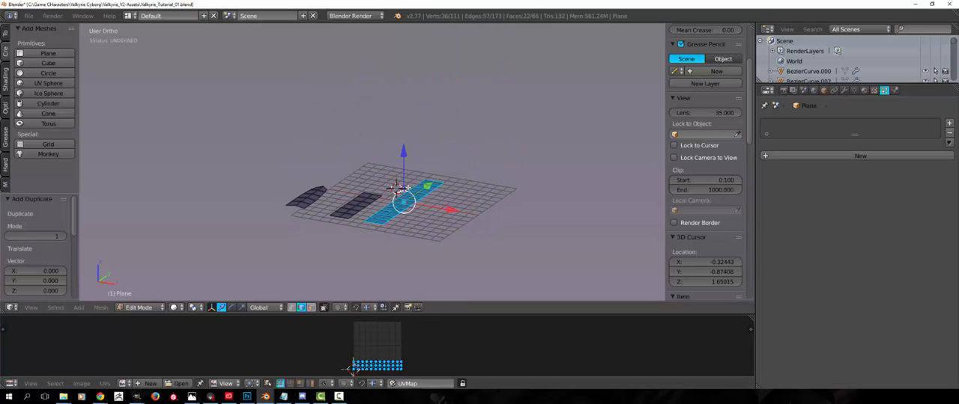
{"action": "middle_click_drag", "start_coordinate": [407, 188], "coordinate": [407, 181]}
{"action": "key", "text": "g"}
{"action": "key", "text": "z"}
{"action": "left_click", "coordinate": [406, 139]}
{"action": "middle_click_drag", "start_coordinate": [361, 209], "coordinate": [384, 215]}
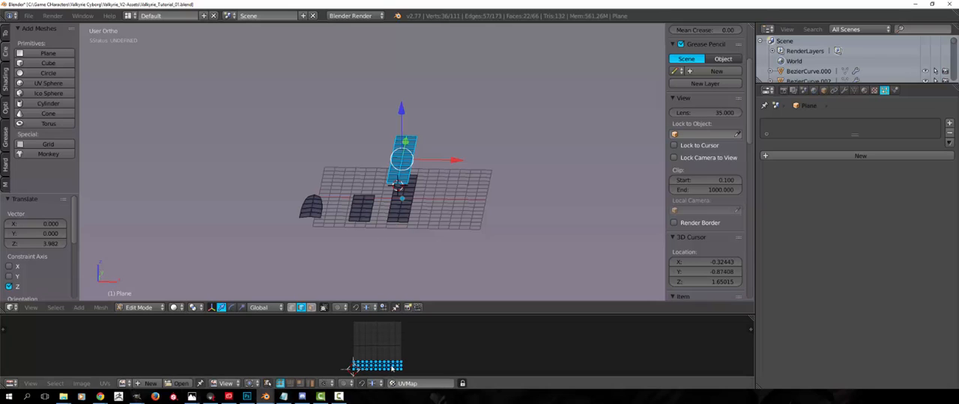
Make two more copies of the raised strip and place them apart, one on each side of the first copy
{"action": "scroll", "coordinate": [382, 348], "scroll_direction": "up", "scroll_amount": 2}
{"action": "key", "text": "shift+d"}
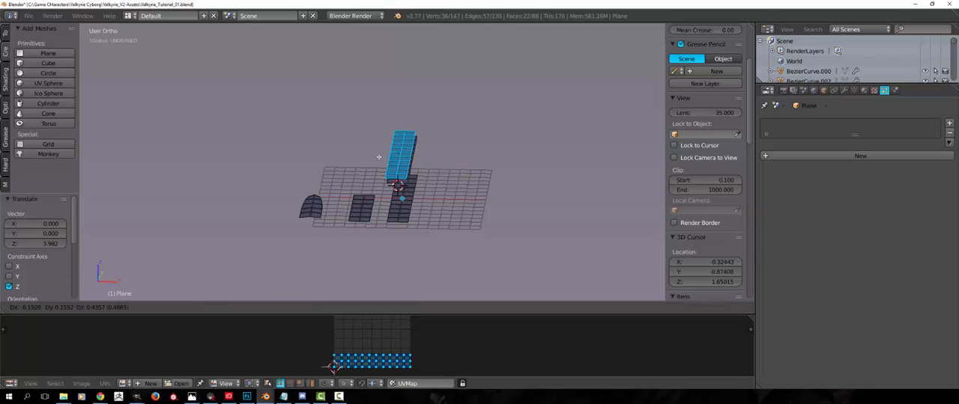
{"action": "right_click", "coordinate": [427, 182]}
{"action": "key", "text": "g"}
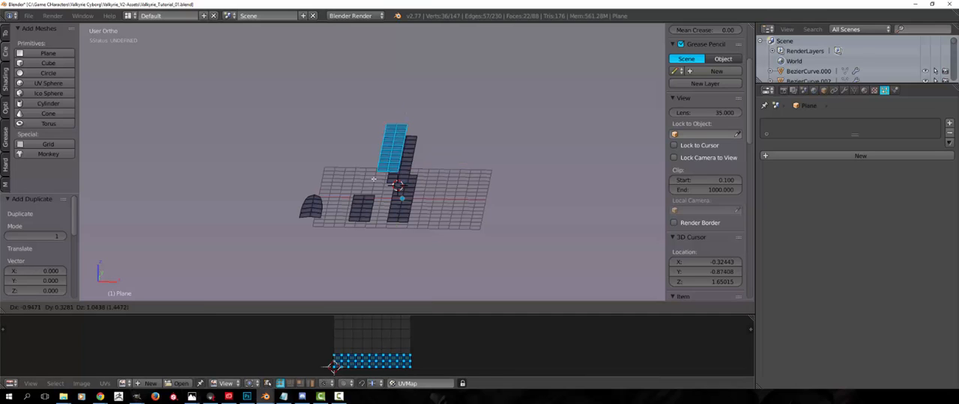
{"action": "left_click", "coordinate": [377, 202]}
{"action": "key", "text": "shift+d"}
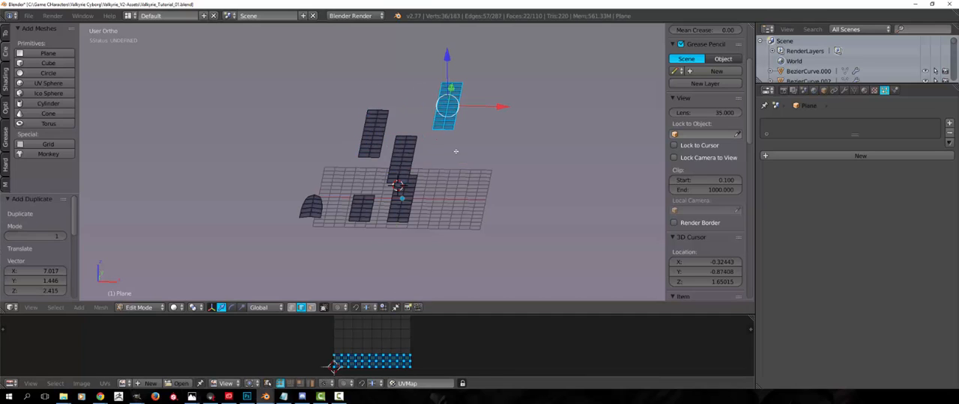
Select all three strip copies and try moving their overlapping UVs together in the UV layout
{"action": "key", "text": "l"}
{"action": "key", "text": "l"}
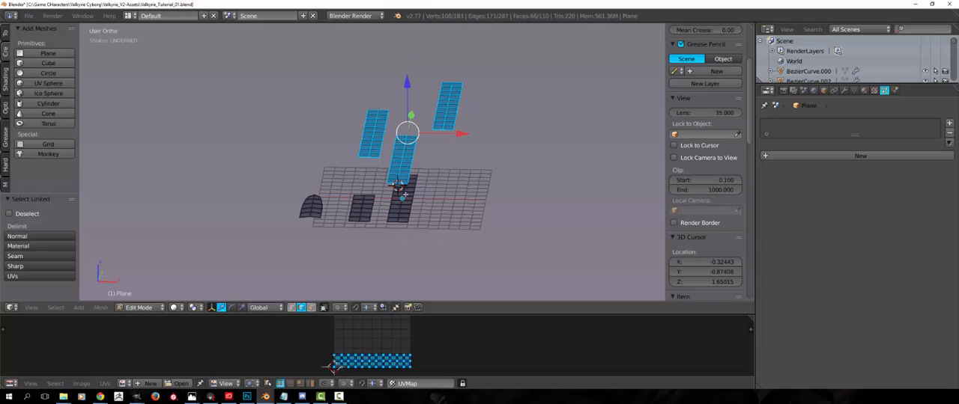
{"action": "key", "text": "g"}
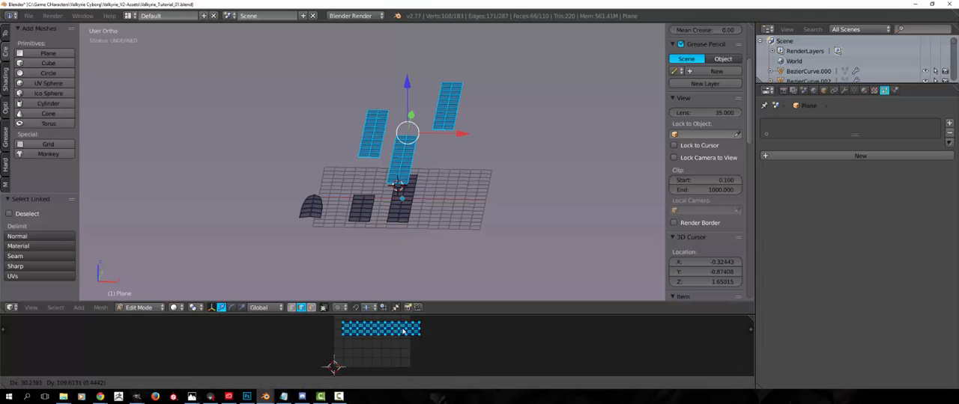
{"action": "right_click", "coordinate": [402, 330]}
{"action": "key", "text": "g"}
{"action": "right_click", "coordinate": [408, 359]}
{"action": "scroll", "coordinate": [368, 343], "scroll_direction": "up", "scroll_amount": 1}
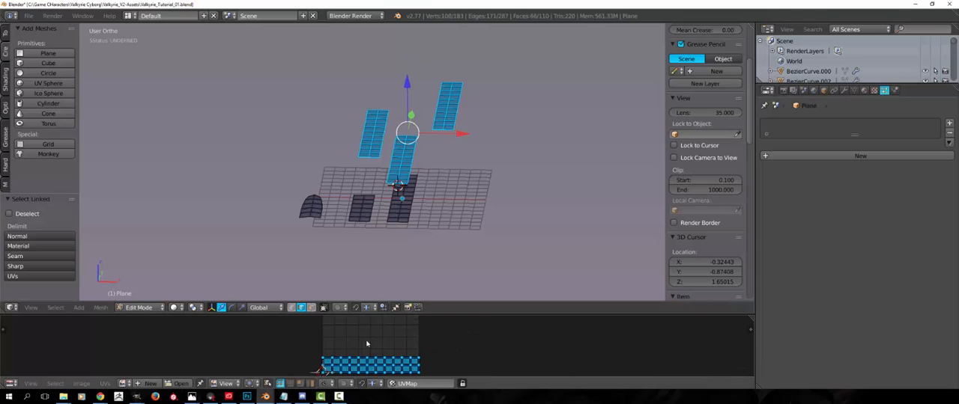
Delete the faces of the three strip copies and return to Object Mode
{"action": "key", "text": "x"}
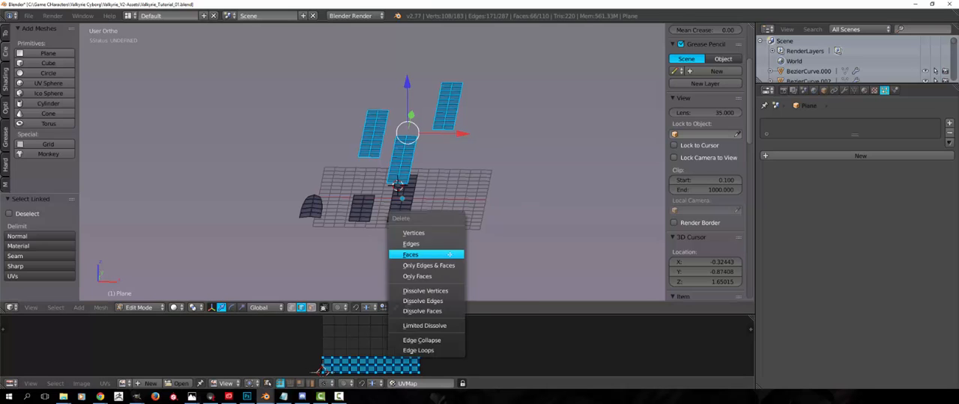
{"action": "left_click", "coordinate": [451, 255]}
{"action": "middle_click_drag", "start_coordinate": [339, 283], "coordinate": [345, 298]}
{"action": "key", "text": "Tab"}
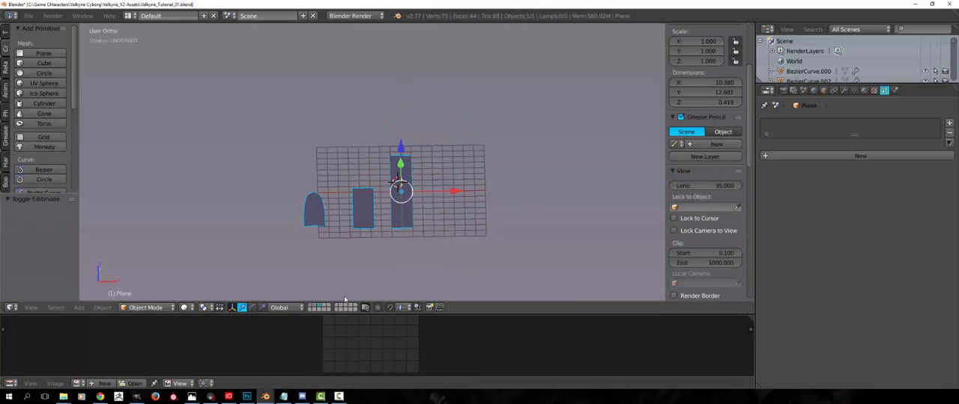
Show the character's layer together with the hair layer, bring the head into close view and select the fringe hair mesh
{"action": "left_click", "coordinate": [315, 307]}
{"action": "scroll", "coordinate": [377, 188], "scroll_direction": "up", "scroll_amount": 8}
{"action": "mouse_move", "coordinate": [376, 214]}
{"action": "middle_mouse_down"}
{"action": "mouse_move", "coordinate": [376, 189]}
{"action": "mouse_move", "coordinate": [411, 196]}
{"action": "mouse_move", "coordinate": [371, 201]}
{"action": "middle_mouse_up"}
{"action": "scroll", "coordinate": [392, 192], "scroll_direction": "up", "scroll_amount": 3}
{"action": "middle_click_drag", "start_coordinate": [370, 201], "coordinate": [300, 225], "text": "shift"}
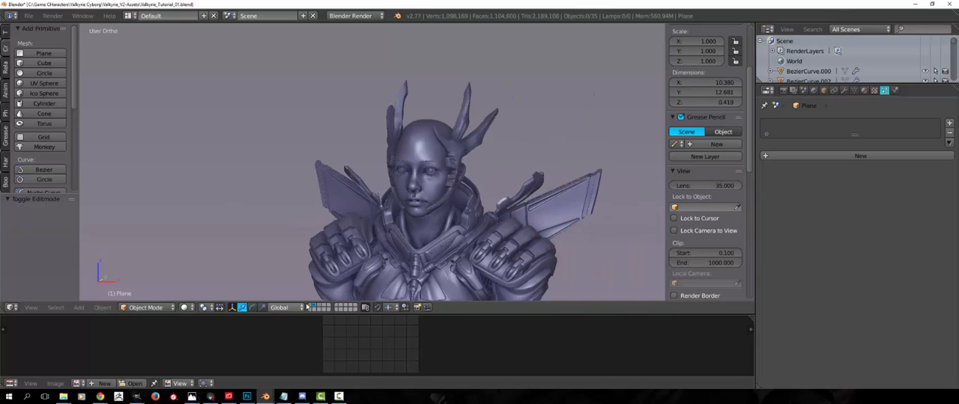
{"action": "left_click", "coordinate": [310, 307], "text": "shift"}
{"action": "scroll", "coordinate": [463, 136], "scroll_direction": "up", "scroll_amount": 4}
{"action": "middle_click_drag", "start_coordinate": [466, 135], "coordinate": [438, 172], "text": "shift"}
{"action": "right_click", "coordinate": [376, 137]}
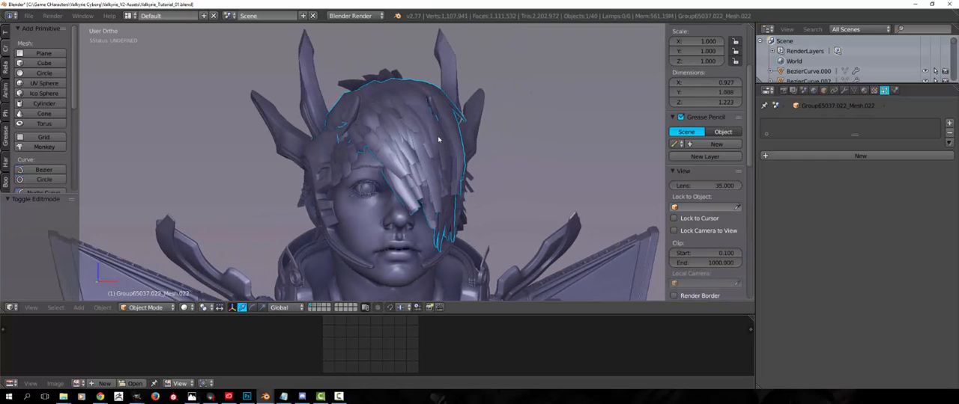
Examine how the fringe strips overlap and fall across the eye, from the front and the three-quarter side
{"action": "middle_click_drag", "start_coordinate": [434, 158], "coordinate": [414, 163]}
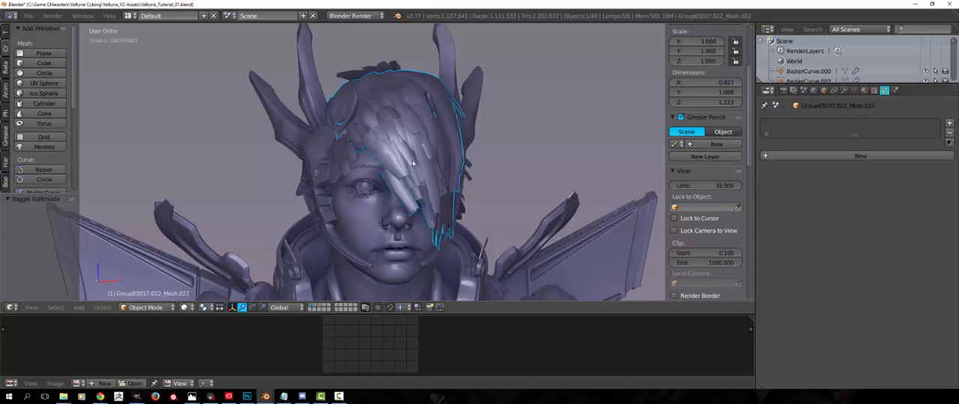
{"action": "mouse_move", "coordinate": [410, 165]}
{"action": "middle_mouse_down"}
{"action": "mouse_move", "coordinate": [338, 175]}
{"action": "mouse_move", "coordinate": [415, 165]}
{"action": "middle_mouse_up"}
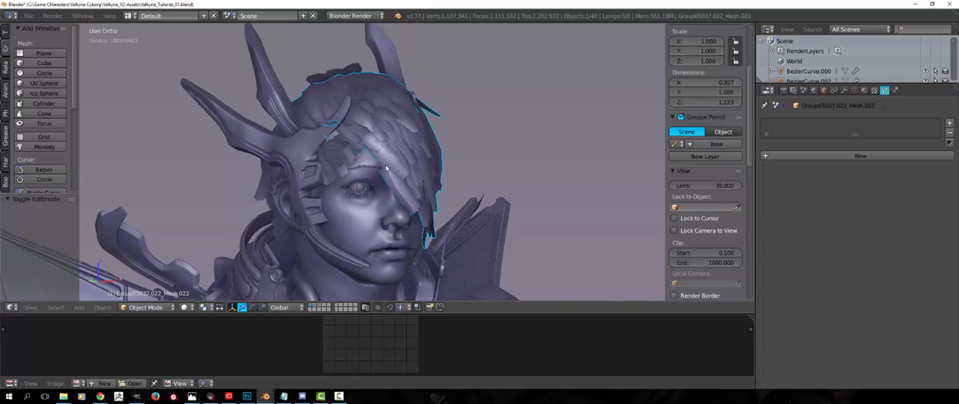
{"action": "middle_click_drag", "start_coordinate": [387, 169], "coordinate": [366, 159]}
{"action": "scroll", "coordinate": [379, 167], "scroll_direction": "up", "scroll_amount": 2}
{"action": "scroll", "coordinate": [331, 154], "scroll_direction": "down", "scroll_amount": 1}
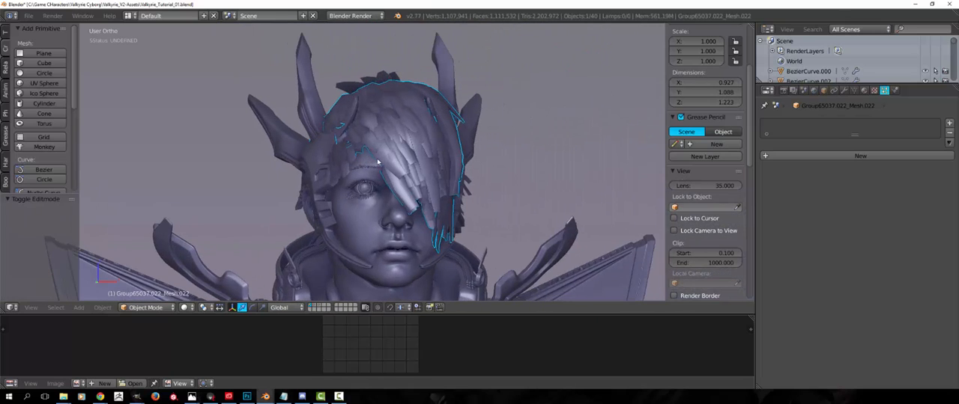
{"action": "scroll", "coordinate": [379, 165], "scroll_direction": "up", "scroll_amount": 3}
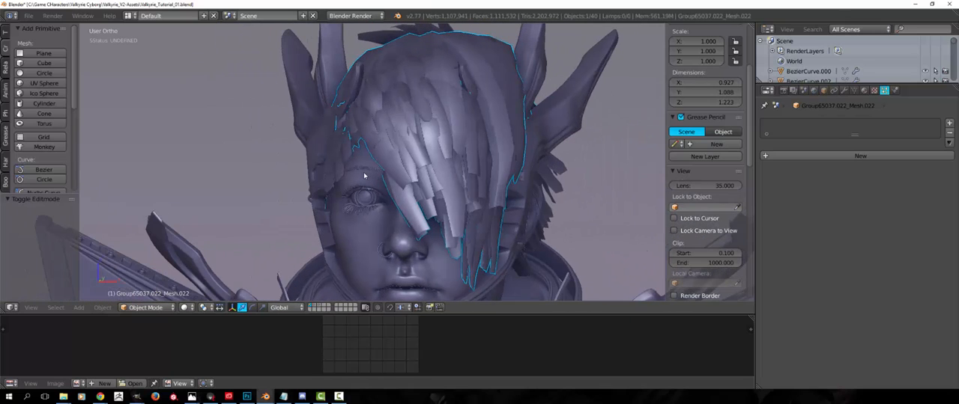
{"action": "middle_click_drag", "start_coordinate": [364, 175], "coordinate": [408, 171]}
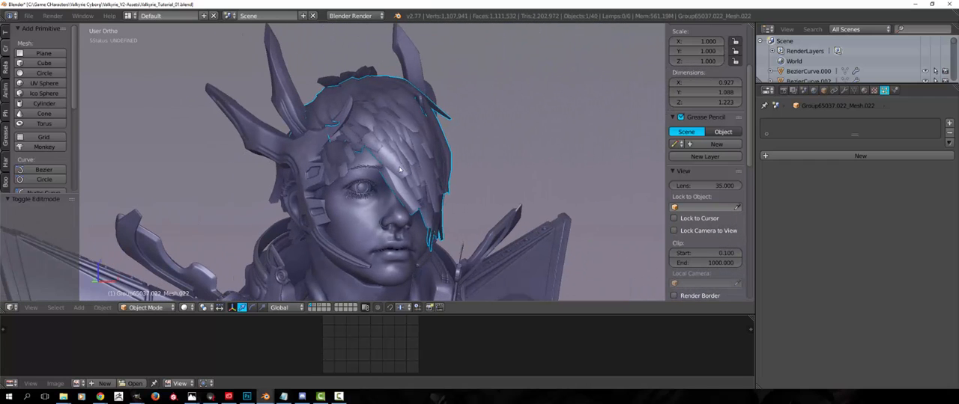
{"action": "middle_click_drag", "start_coordinate": [399, 170], "coordinate": [382, 168]}
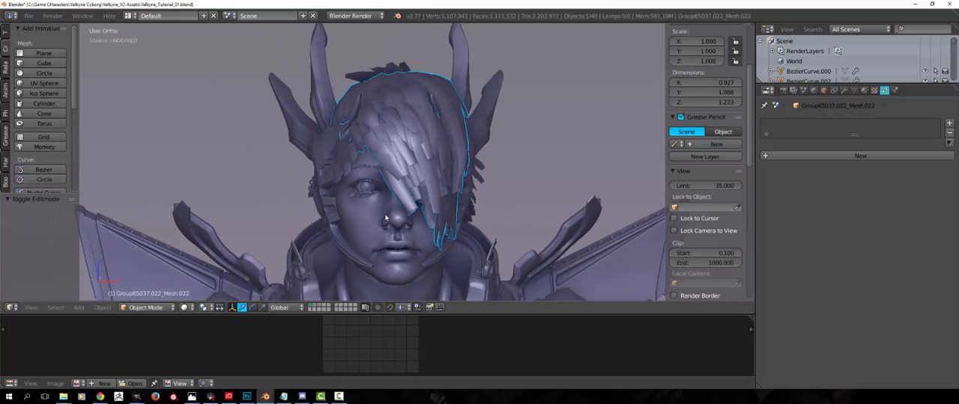
{"action": "middle_click_drag", "start_coordinate": [386, 216], "coordinate": [404, 201], "text": "shift"}
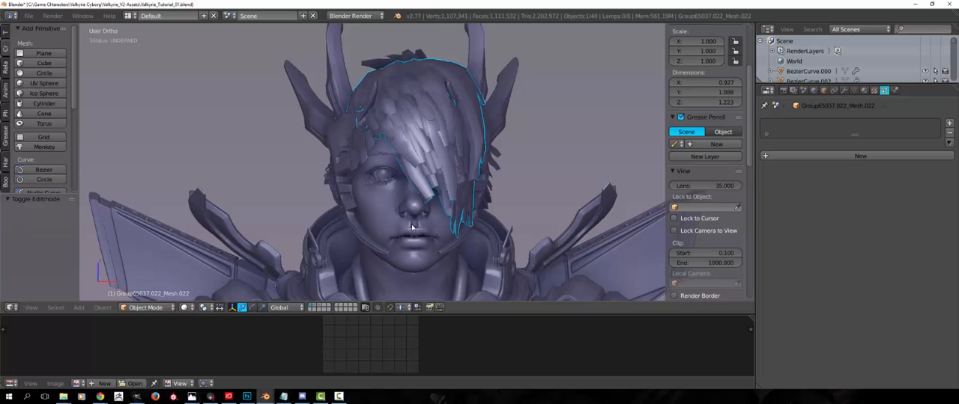
{"action": "scroll", "coordinate": [410, 226], "scroll_direction": "up", "scroll_amount": 2}
{"action": "scroll", "coordinate": [315, 295], "scroll_direction": "down", "scroll_amount": 2}
Maximize the 3D view, hide the hair and bring the bare head into close view
{"action": "key", "text": "ctrl+Up"}
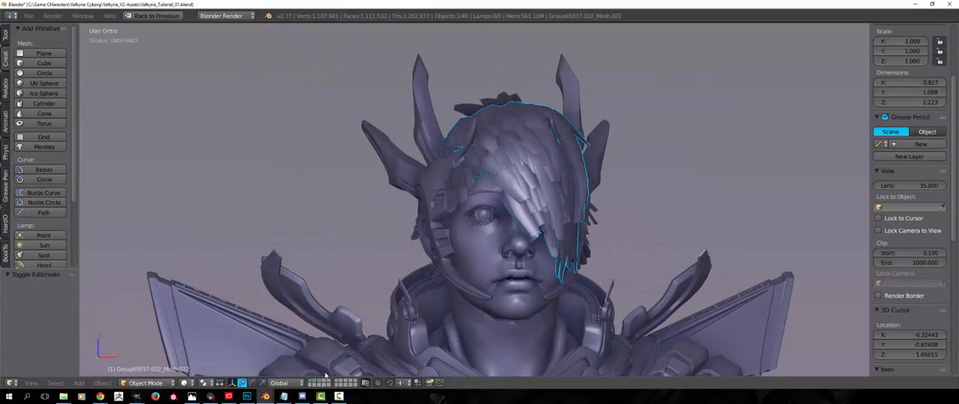
{"action": "key", "text": "h"}
{"action": "middle_click_drag", "start_coordinate": [404, 172], "coordinate": [400, 256]}
{"action": "scroll", "coordinate": [409, 214], "scroll_direction": "up", "scroll_amount": 2}
{"action": "scroll", "coordinate": [409, 214], "scroll_direction": "down", "scroll_amount": 1}
{"action": "scroll", "coordinate": [510, 246], "scroll_direction": "up", "scroll_amount": 2}
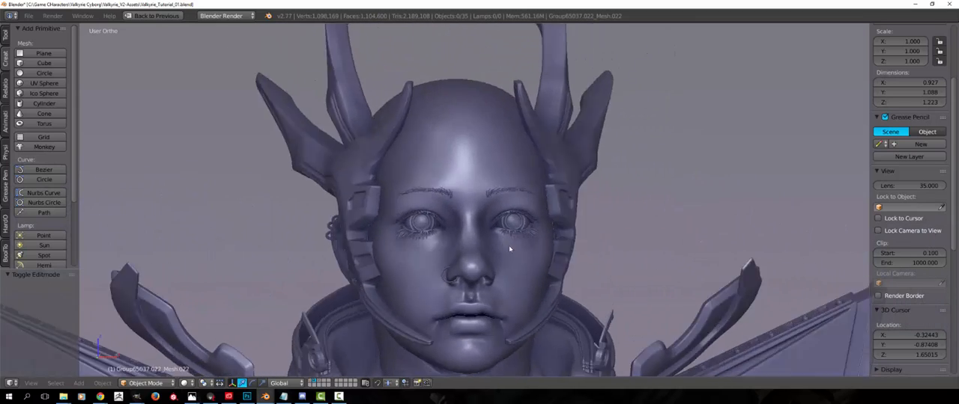
{"action": "middle_click_drag", "start_coordinate": [509, 246], "coordinate": [505, 249]}
{"action": "scroll", "coordinate": [504, 249], "scroll_direction": "up", "scroll_amount": 2}
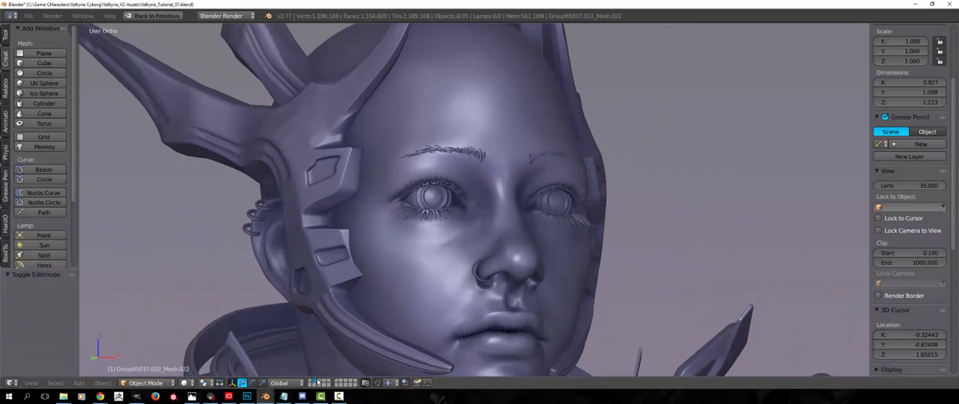
With only the character's layer visible, add a NURBS curve and open it in Edit Mode
{"action": "left_click", "coordinate": [319, 382]}
{"action": "left_click", "coordinate": [313, 382]}
{"action": "middle_click_drag", "start_coordinate": [352, 333], "coordinate": [352, 251]}
{"action": "scroll", "coordinate": [394, 334], "scroll_direction": "down", "scroll_amount": 3}
{"action": "scroll", "coordinate": [392, 306], "scroll_direction": "down", "scroll_amount": 1}
{"action": "scroll", "coordinate": [337, 232], "scroll_direction": "down", "scroll_amount": 4}
{"action": "middle_click_drag", "start_coordinate": [277, 188], "coordinate": [378, 228]}
{"action": "left_click", "coordinate": [45, 194]}
{"action": "scroll", "coordinate": [397, 152], "scroll_direction": "up", "scroll_amount": 1}
{"action": "key", "text": "Tab"}
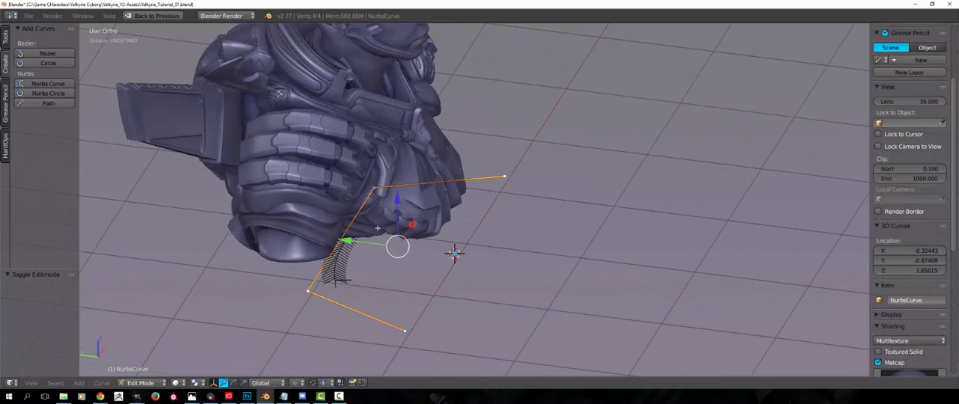
Delete both end points of the NURBS curve, leaving only its two middle points
{"action": "right_click", "coordinate": [404, 331]}
{"action": "key", "text": "x"}
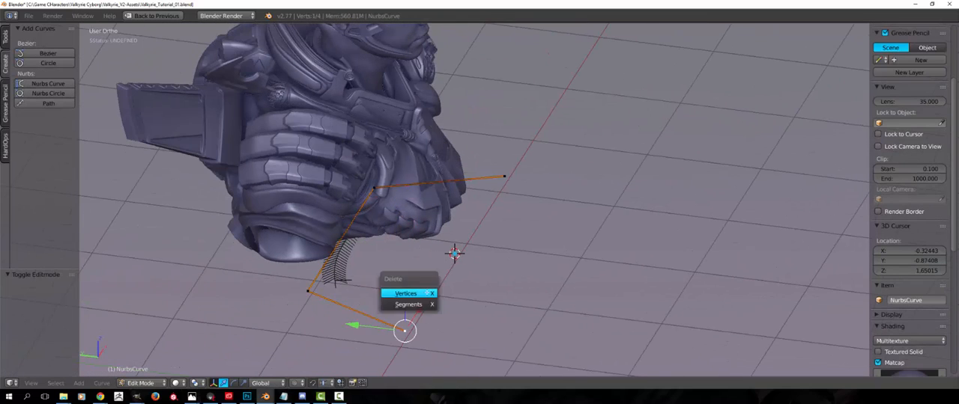
{"action": "left_click", "coordinate": [407, 293]}
{"action": "right_click", "coordinate": [505, 177]}
{"action": "key", "text": "x"}
{"action": "left_click", "coordinate": [503, 178]}
Select both remaining curve points, move them up near the head, and rotate and shrink the segment
{"action": "middle_click_drag", "start_coordinate": [355, 244], "coordinate": [369, 237]}
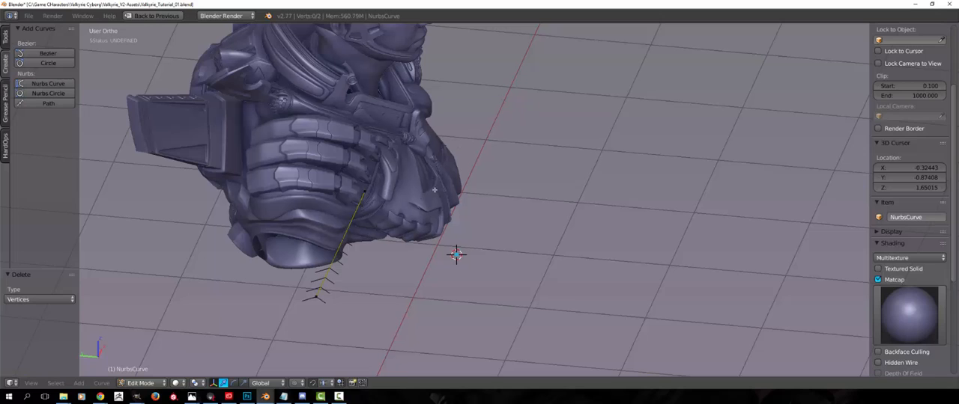
{"action": "key", "text": "a"}
{"action": "key", "text": "g"}
{"action": "left_click", "coordinate": [533, 57]}
{"action": "middle_click_drag", "start_coordinate": [533, 57], "coordinate": [522, 273], "text": "shift"}
{"action": "key", "text": "r"}
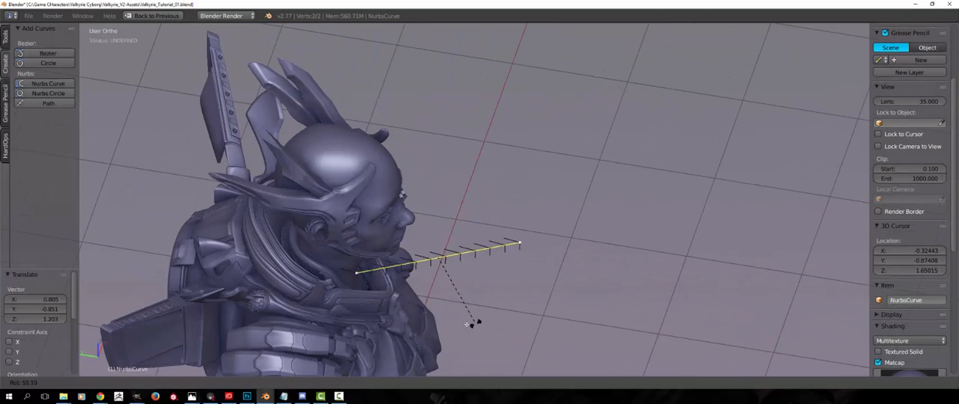
{"action": "left_click", "coordinate": [448, 325]}
{"action": "key", "text": "s"}
{"action": "left_click", "coordinate": [421, 303]}
Raise the curve segment above the face, scale it down further, move it closer to the head and rotate it freely
{"action": "key", "text": "g"}
{"action": "left_click", "coordinate": [421, 163]}
{"action": "key", "text": "s"}
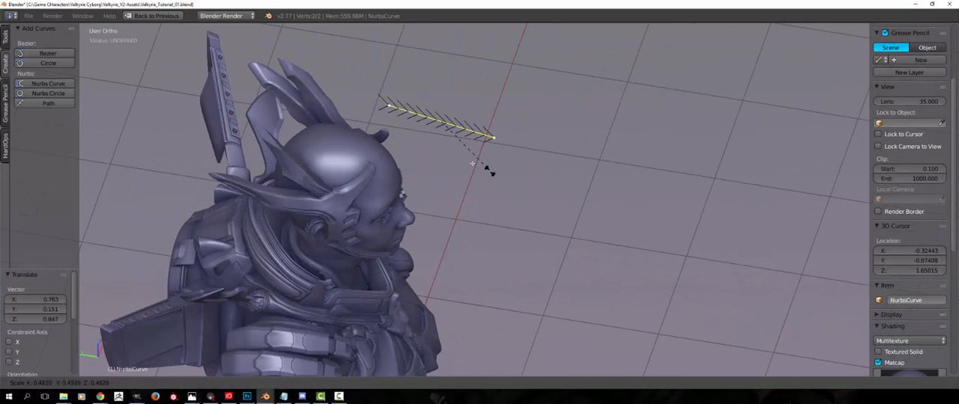
{"action": "left_click", "coordinate": [464, 153]}
{"action": "key", "text": "g"}
{"action": "left_click", "coordinate": [423, 182]}
{"action": "key", "text": "r"}
{"action": "key", "text": "r"}
{"action": "left_click", "coordinate": [414, 162]}
Move the short curve segment sideways onto the character's forehead, checking its placement from different angles
{"action": "middle_click_drag", "start_coordinate": [408, 213], "coordinate": [225, 192]}
{"action": "key", "text": "g"}
{"action": "left_click", "coordinate": [459, 153]}
{"action": "middle_click_drag", "start_coordinate": [460, 153], "coordinate": [557, 204]}
{"action": "key", "text": "g"}
{"action": "left_click", "coordinate": [472, 208]}
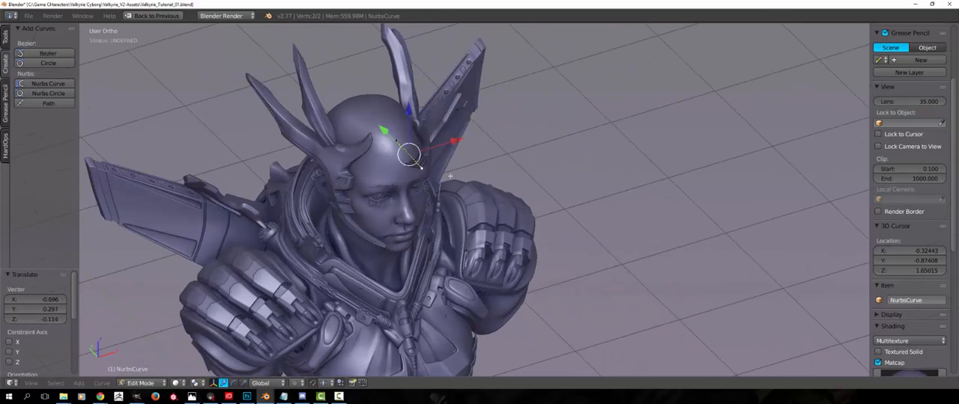
In a side view of the head, shift the curve segment up and forward to the top of the forehead
{"action": "middle_click_drag", "start_coordinate": [449, 175], "coordinate": [381, 189]}
{"action": "middle_click_drag", "start_coordinate": [440, 192], "coordinate": [454, 180]}
{"action": "scroll", "coordinate": [454, 181], "scroll_direction": "up", "scroll_amount": 1}
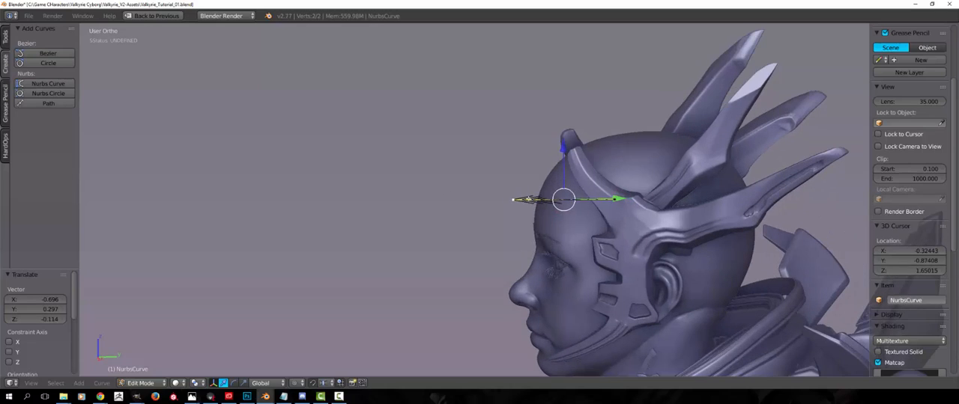
{"action": "left_click_drag", "start_coordinate": [556, 200], "coordinate": [540, 169]}
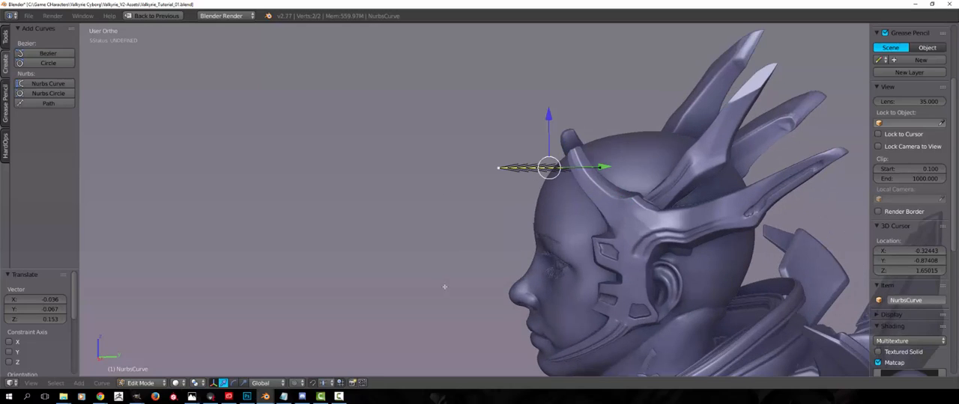
Select only the curve's front end point and lower it about 0.10 units so the segment slopes down over the forehead
{"action": "key", "text": "a"}
{"action": "right_click", "coordinate": [499, 150]}
{"action": "key", "text": "g"}
{"action": "left_click", "coordinate": [508, 171]}
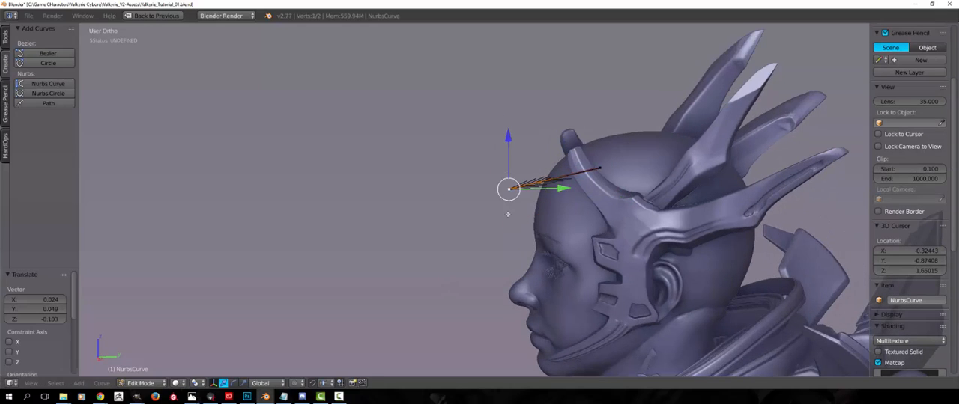
Move the curve's front end point up and back until it touches the top of the forehead
{"action": "key", "text": "g"}
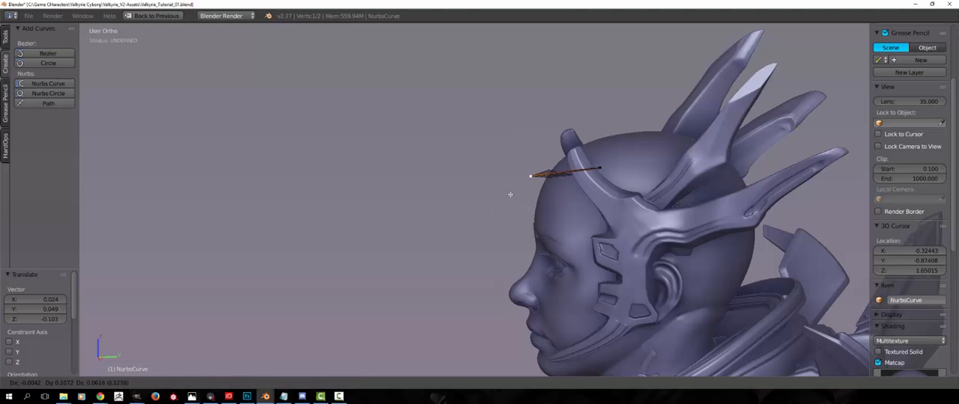
{"action": "left_click", "coordinate": [514, 185]}
{"action": "middle_click_drag", "start_coordinate": [515, 185], "coordinate": [419, 213]}
{"action": "key", "text": "g"}
{"action": "left_click", "coordinate": [439, 211]}
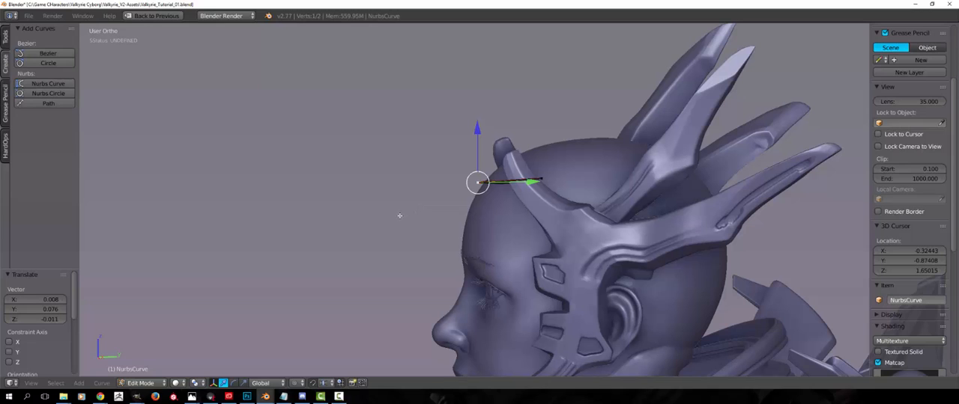
Extrude three more points from the curve's front end, arcing forward and down in front of the face
{"action": "key", "text": "e"}
{"action": "left_click", "coordinate": [375, 254]}
{"action": "key", "text": "e"}
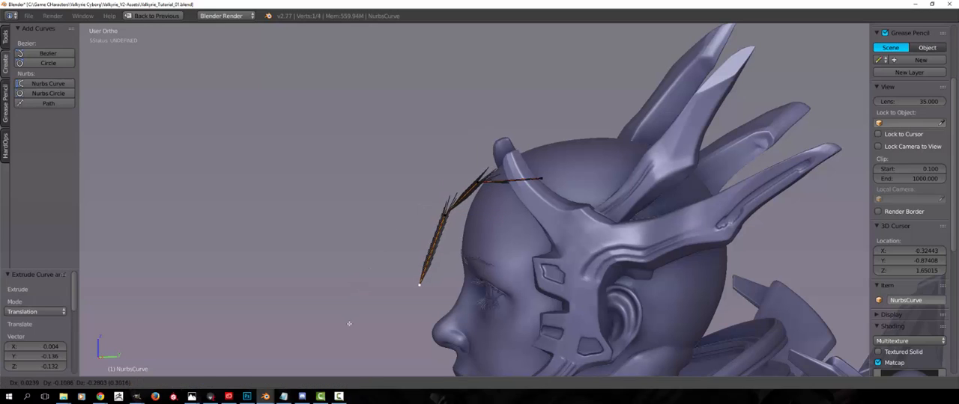
{"action": "left_click", "coordinate": [374, 304]}
{"action": "key", "text": "e"}
{"action": "left_click", "coordinate": [409, 358]}
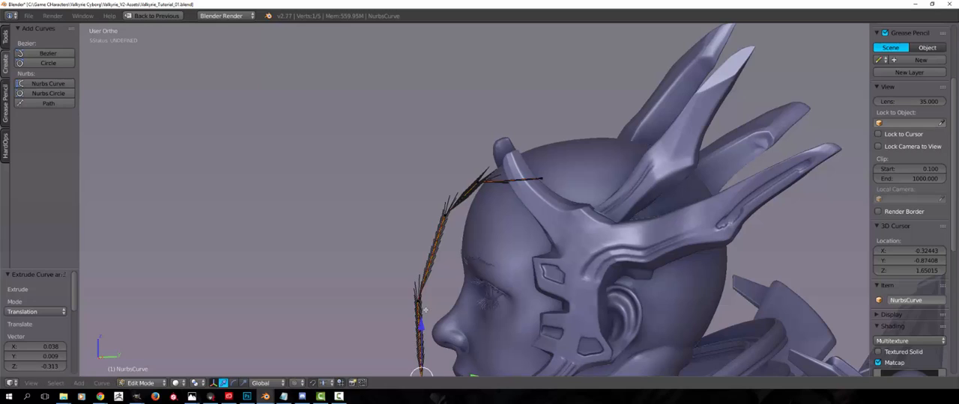
Restore the full window layout, deselect the curve points and show the NURBS curve's data settings
{"action": "middle_click_drag", "start_coordinate": [408, 358], "coordinate": [574, 223]}
{"action": "middle_click_drag", "start_coordinate": [574, 222], "coordinate": [452, 155]}
{"action": "key", "text": "shift+space"}
{"action": "key", "text": "a"}
{"action": "left_click", "coordinate": [834, 90]}
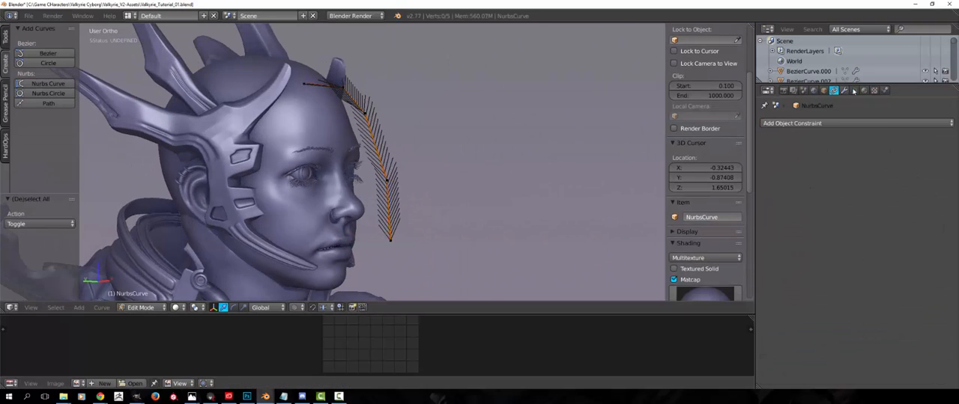
{"action": "left_click", "coordinate": [854, 89]}
{"action": "scroll", "coordinate": [824, 200], "scroll_direction": "down", "scroll_amount": 8}
{"action": "scroll", "coordinate": [824, 200], "scroll_direction": "up", "scroll_amount": 8}
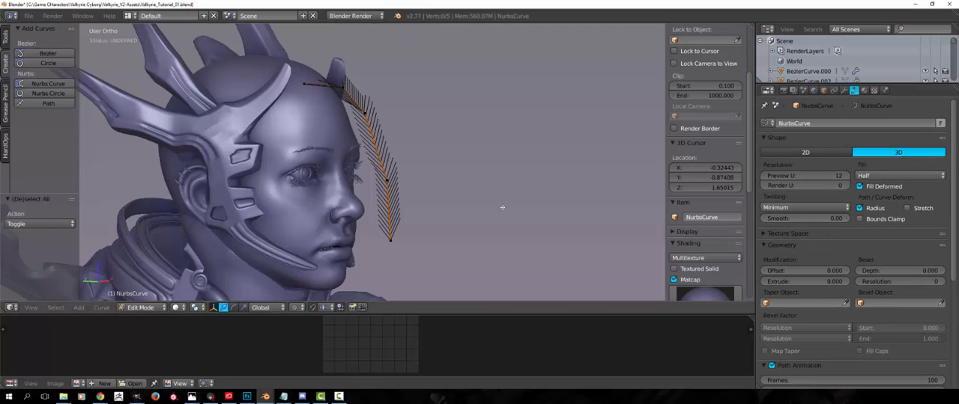
Set the curve's fill mode to Front
{"action": "middle_click_drag", "start_coordinate": [615, 195], "coordinate": [449, 210]}
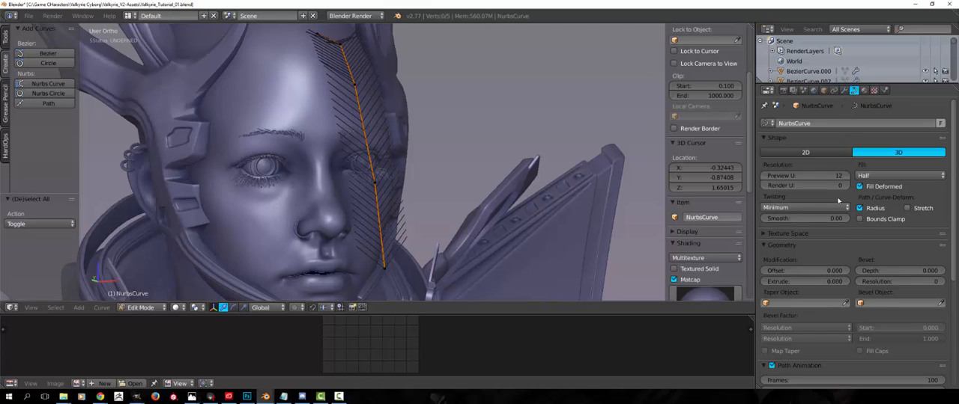
{"action": "left_click", "coordinate": [871, 177]}
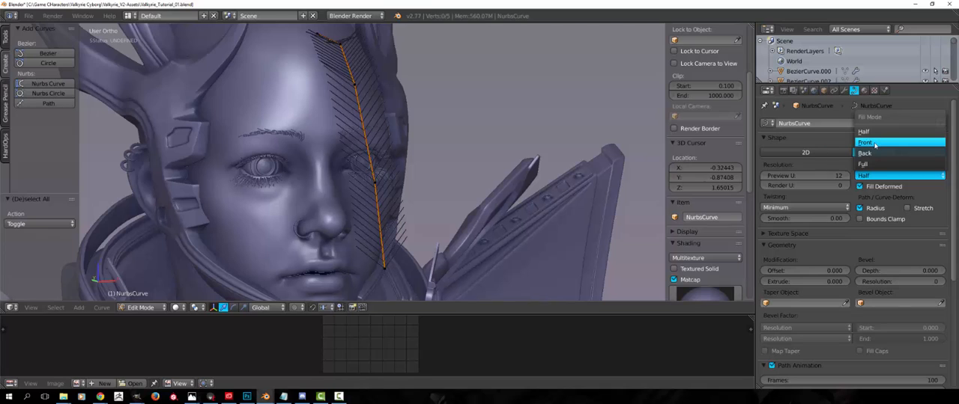
{"action": "left_click", "coordinate": [874, 143]}
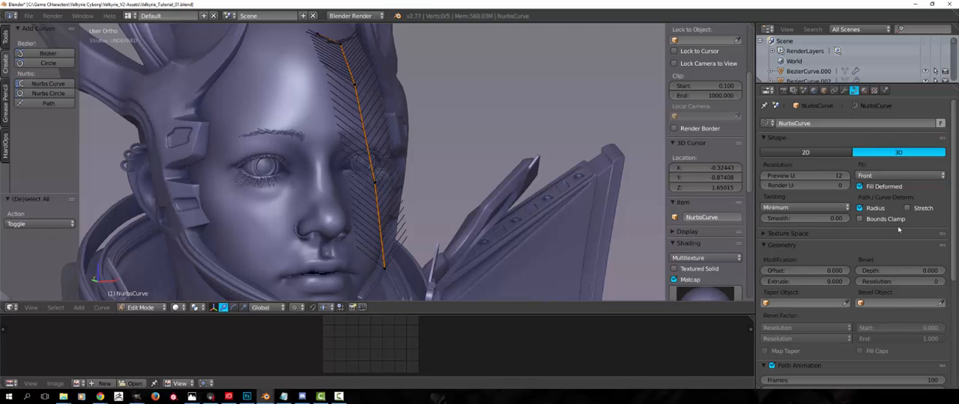
{"action": "scroll", "coordinate": [831, 238], "scroll_direction": "down", "scroll_amount": 4}
{"action": "scroll", "coordinate": [845, 182], "scroll_direction": "up", "scroll_amount": 4}
Give the curve a bevel depth of 0.037 to form a strip and select all of its points
{"action": "middle_click_drag", "start_coordinate": [469, 183], "coordinate": [558, 198], "text": "shift"}
{"action": "scroll", "coordinate": [466, 191], "scroll_direction": "up", "scroll_amount": 2}
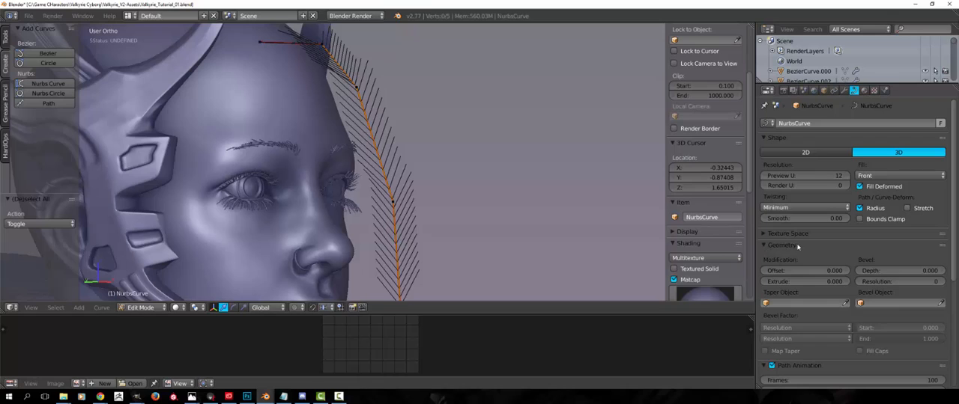
{"action": "left_click_drag", "start_coordinate": [877, 270], "coordinate": [904, 269]}
{"action": "middle_click_drag", "start_coordinate": [420, 253], "coordinate": [359, 248]}
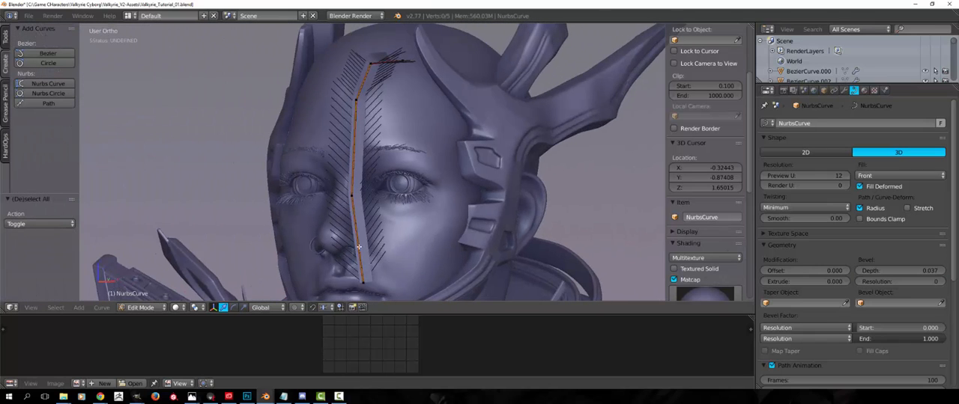
{"action": "middle_click_drag", "start_coordinate": [378, 112], "coordinate": [363, 146]}
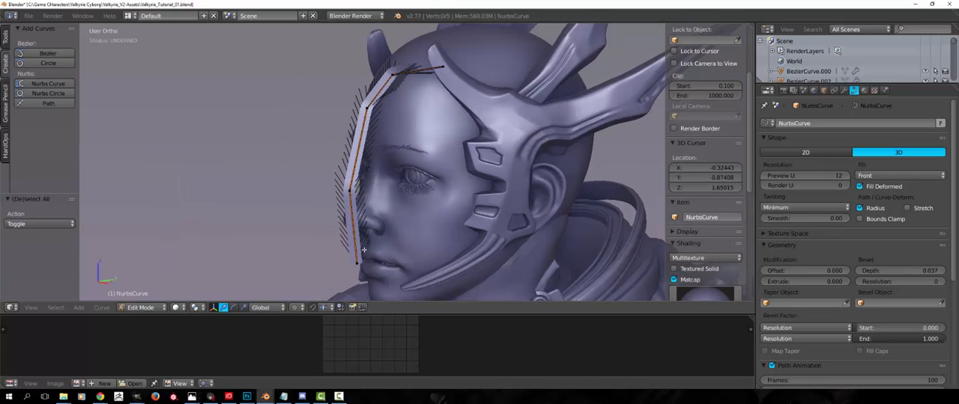
{"action": "middle_click_drag", "start_coordinate": [402, 72], "coordinate": [386, 223]}
{"action": "key", "text": "a"}
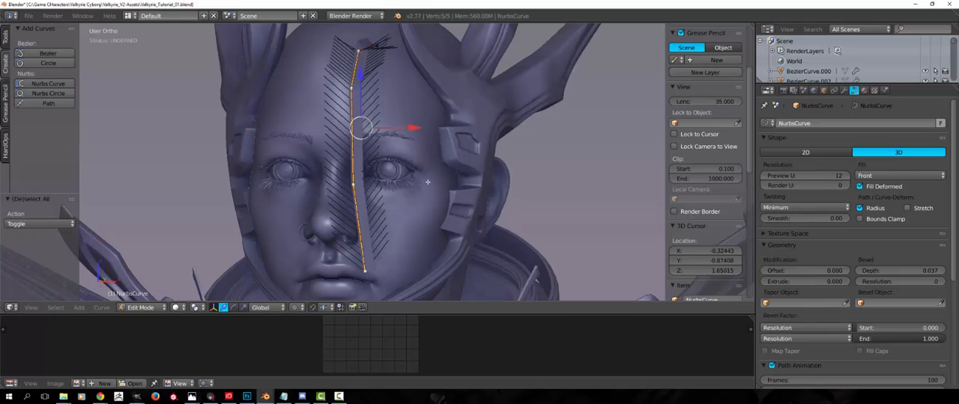
{"action": "key", "text": "r"}
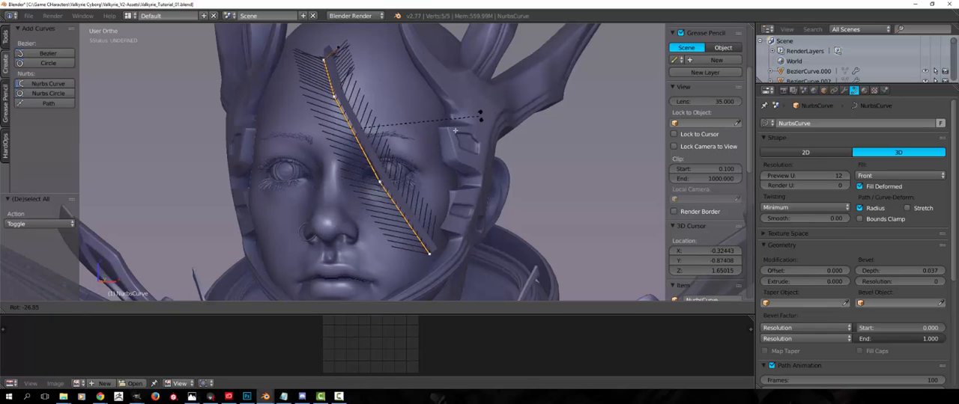
{"action": "left_click", "coordinate": [449, 148]}
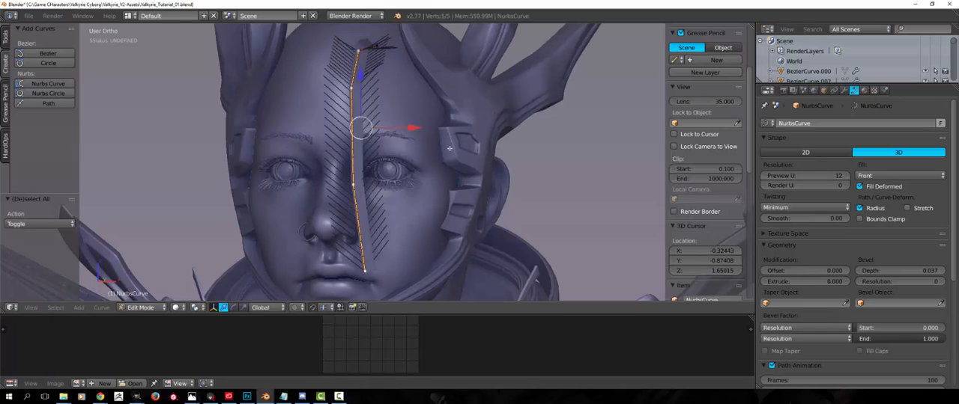
{"action": "key", "text": "r"}
{"action": "key", "text": "r"}
{"action": "right_click", "coordinate": [466, 124]}
Tilt all the curve points by about 396° so the strip's surface faces outward from the face
{"action": "middle_click_drag", "start_coordinate": [368, 149], "coordinate": [395, 162]}
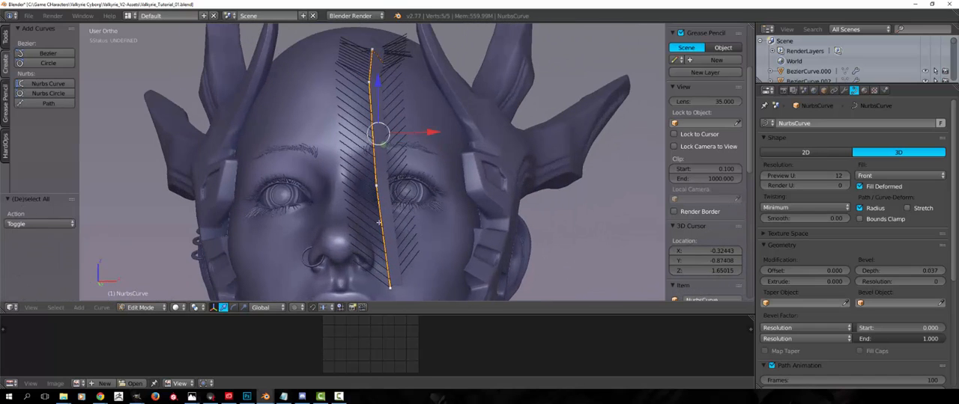
{"action": "middle_click_drag", "start_coordinate": [373, 221], "coordinate": [382, 169]}
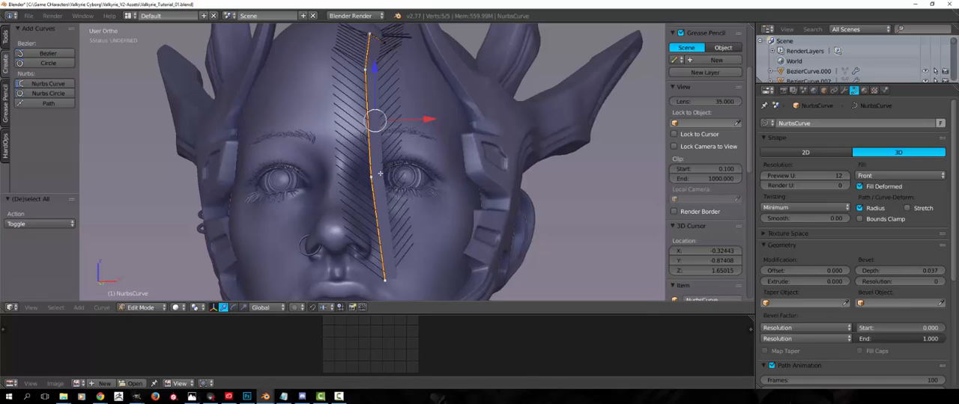
{"action": "key", "text": "ctrl+t"}
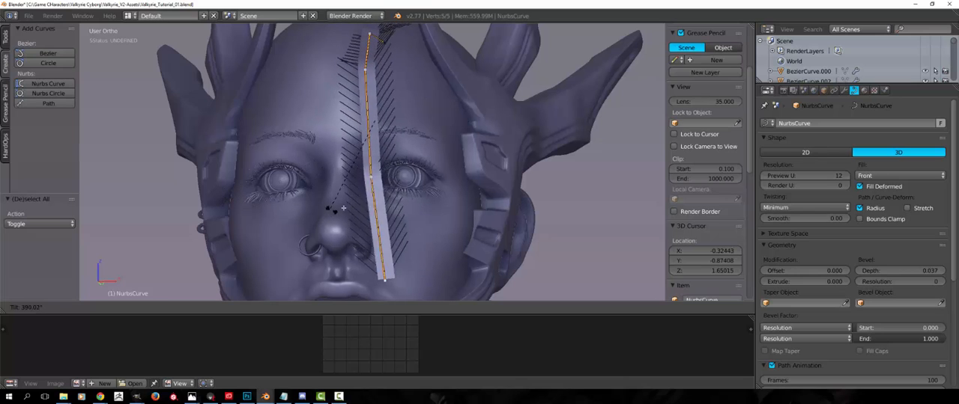
{"action": "left_click", "coordinate": [307, 207]}
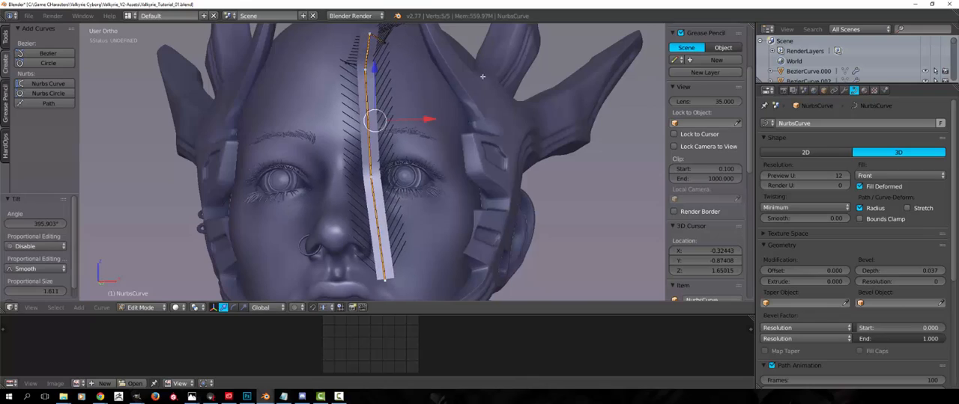
Select only the curve's two lowest points and move them slightly closer to the face
{"action": "middle_click_drag", "start_coordinate": [379, 105], "coordinate": [297, 208]}
{"action": "scroll", "coordinate": [446, 126], "scroll_direction": "down", "scroll_amount": 1}
{"action": "key", "text": "a"}
{"action": "right_click", "coordinate": [345, 265]}
{"action": "right_click", "coordinate": [337, 182], "text": "shift"}
{"action": "key", "text": "g"}
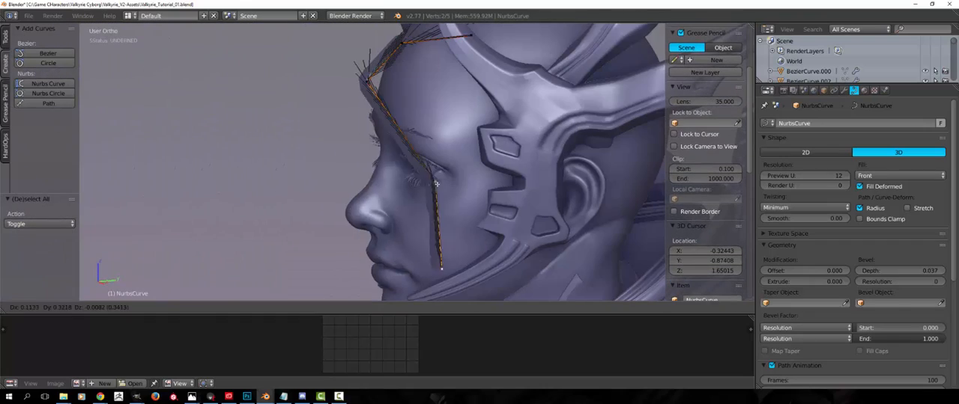
{"action": "left_click", "coordinate": [347, 169]}
Move only the curve's lowest end point about 0.11 units back toward the face
{"action": "key", "text": "a"}
{"action": "right_click", "coordinate": [358, 240]}
{"action": "key", "text": "g"}
{"action": "left_click", "coordinate": [388, 232]}
Examine the strip in wireframe display from the side, picking its control points one by one
{"action": "mouse_move", "coordinate": [388, 232]}
{"action": "middle_mouse_down"}
{"action": "mouse_move", "coordinate": [516, 207]}
{"action": "mouse_move", "coordinate": [378, 217]}
{"action": "middle_mouse_up"}
{"action": "key", "text": "z"}
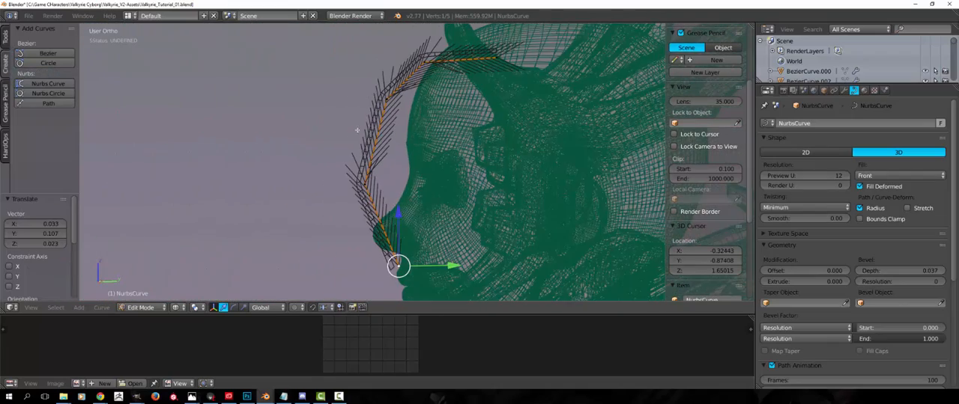
{"action": "middle_click_drag", "start_coordinate": [390, 112], "coordinate": [396, 232]}
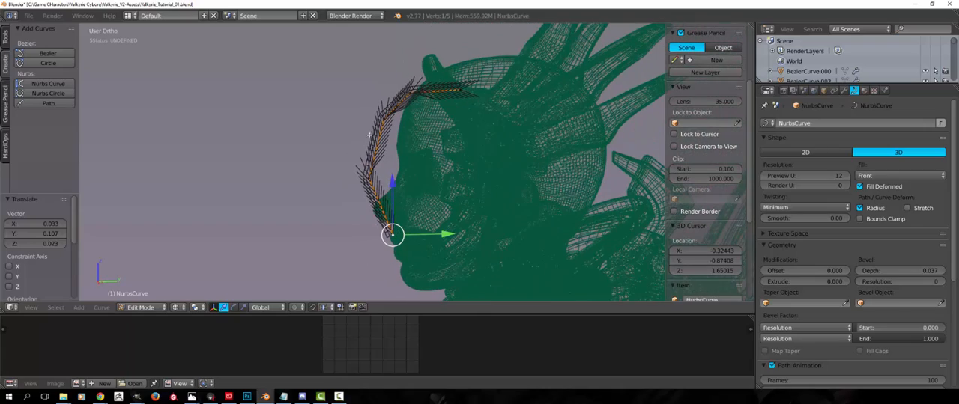
{"action": "scroll", "coordinate": [372, 211], "scroll_direction": "up", "scroll_amount": 3}
{"action": "key", "text": "a"}
{"action": "mouse_move", "coordinate": [359, 198]}
{"action": "middle_mouse_down"}
{"action": "mouse_move", "coordinate": [384, 191]}
{"action": "mouse_move", "coordinate": [367, 194]}
{"action": "middle_mouse_up"}
{"action": "right_click", "coordinate": [412, 284]}
{"action": "right_click", "coordinate": [368, 187]}
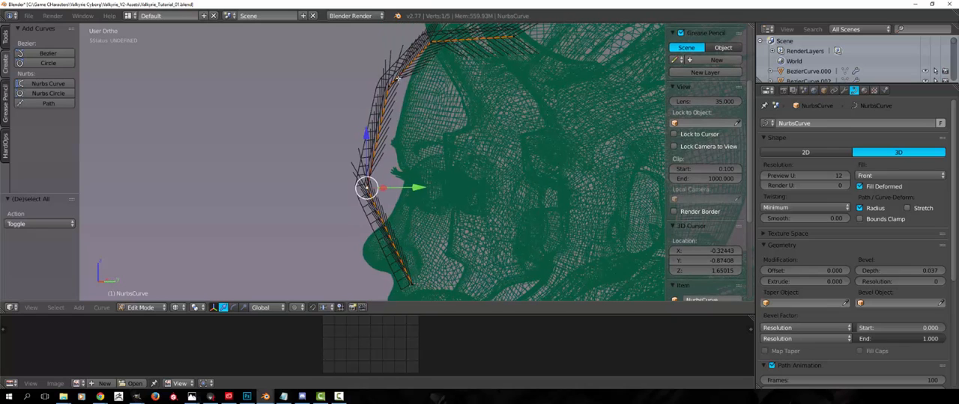
{"action": "right_click", "coordinate": [389, 85]}
{"action": "right_click", "coordinate": [436, 49], "text": "shift"}
{"action": "right_click", "coordinate": [514, 37], "text": "shift"}
{"action": "right_click_drag", "start_coordinate": [389, 87], "coordinate": [377, 190]}
{"action": "right_click", "coordinate": [377, 190]}
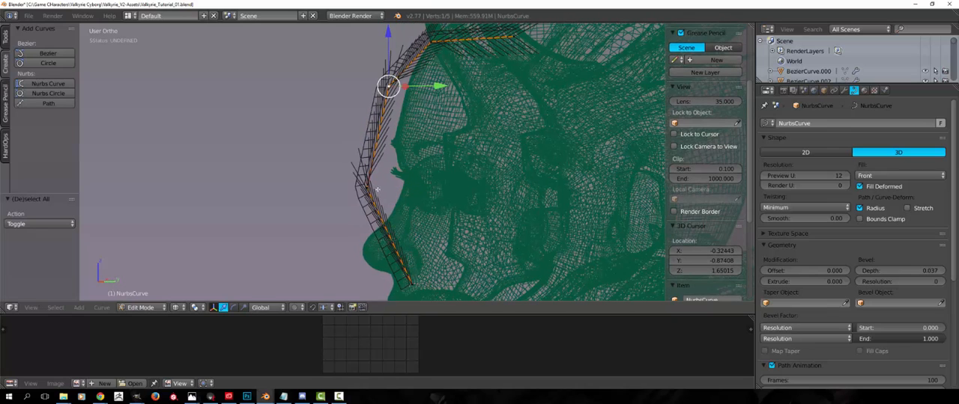
Select all the curve's points and subdivide it with one cut
{"action": "key", "text": "a"}
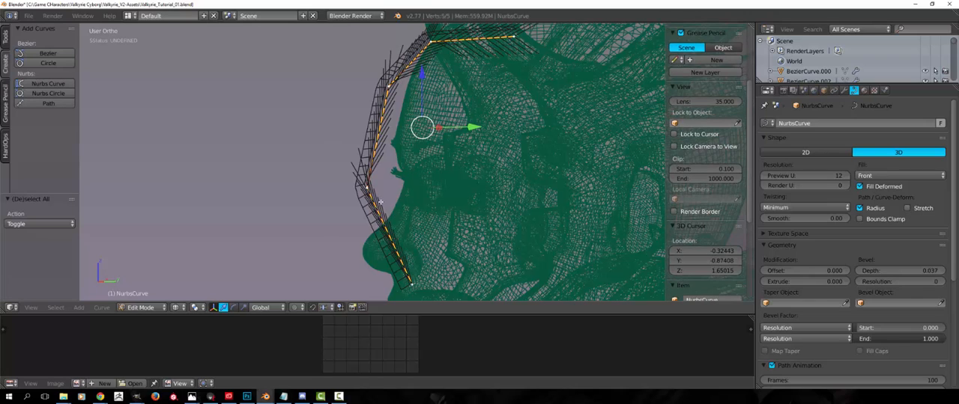
{"action": "key", "text": "w"}
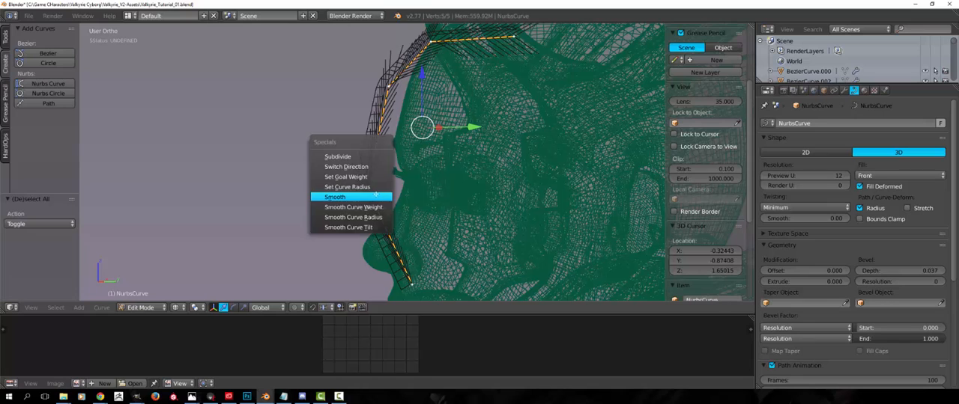
{"action": "left_click", "coordinate": [346, 156]}
Smooth the subdivided curve repeatedly until it forms an even arc over the forehead and face
{"action": "key", "text": "w"}
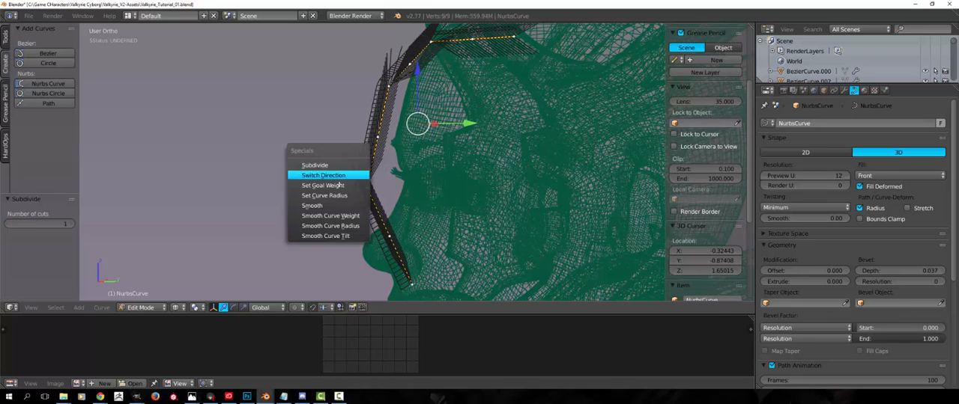
{"action": "left_click", "coordinate": [346, 196]}
{"action": "key", "text": "w"}
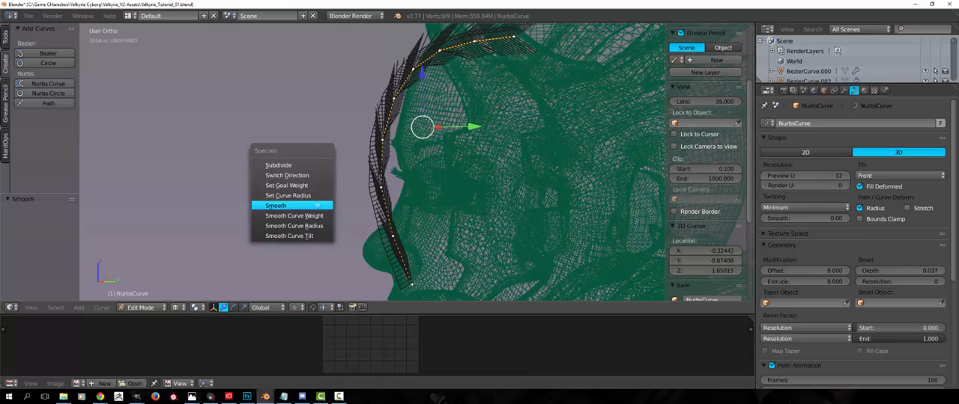
{"action": "left_click", "coordinate": [317, 205]}
{"action": "key", "text": "w"}
{"action": "left_click", "coordinate": [317, 205]}
{"action": "key", "text": "w"}
{"action": "left_click", "coordinate": [317, 206]}
{"action": "key", "text": "w"}
{"action": "left_click", "coordinate": [317, 205]}
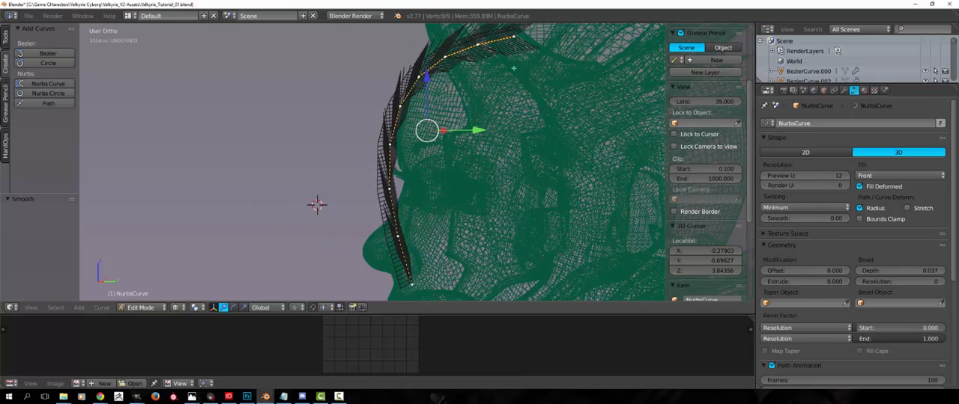
Set the curve's preview resolution U to 2
{"action": "key", "text": "z"}
{"action": "mouse_move", "coordinate": [392, 209]}
{"action": "middle_mouse_down"}
{"action": "mouse_move", "coordinate": [458, 229]}
{"action": "mouse_move", "coordinate": [533, 233]}
{"action": "mouse_move", "coordinate": [425, 212]}
{"action": "mouse_move", "coordinate": [363, 231]}
{"action": "mouse_move", "coordinate": [543, 174]}
{"action": "mouse_move", "coordinate": [463, 125]}
{"action": "middle_mouse_up"}
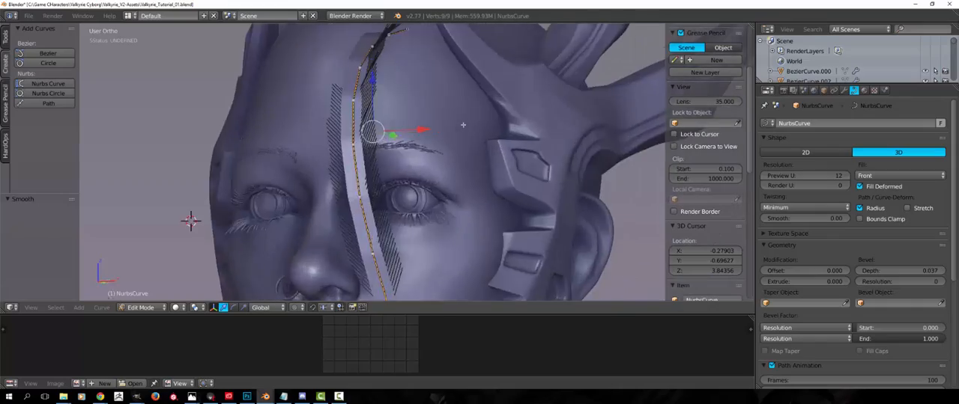
{"action": "key", "text": "z"}
{"action": "middle_click_drag", "start_coordinate": [331, 108], "coordinate": [360, 105]}
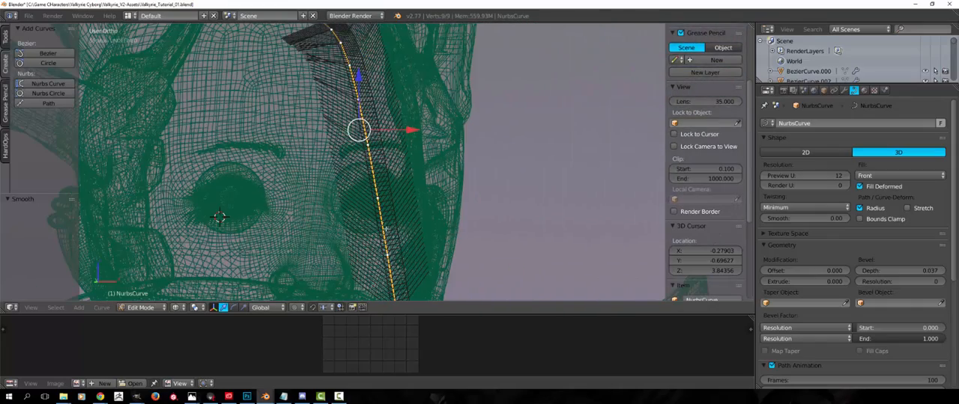
{"action": "middle_click_drag", "start_coordinate": [386, 228], "coordinate": [450, 166]}
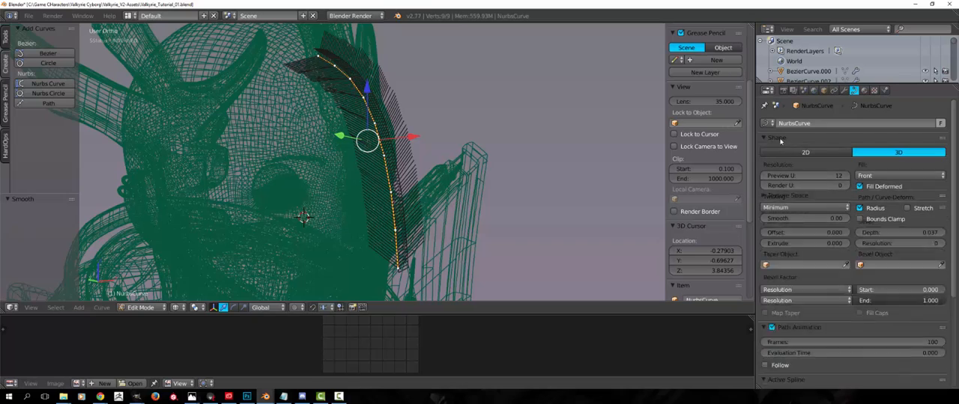
{"action": "left_click_drag", "start_coordinate": [771, 180], "coordinate": [766, 176]}
{"action": "middle_click_drag", "start_coordinate": [424, 152], "coordinate": [280, 151]}
{"action": "middle_click_drag", "start_coordinate": [362, 151], "coordinate": [397, 165]}
{"action": "scroll", "coordinate": [396, 187], "scroll_direction": "up", "scroll_amount": 3}
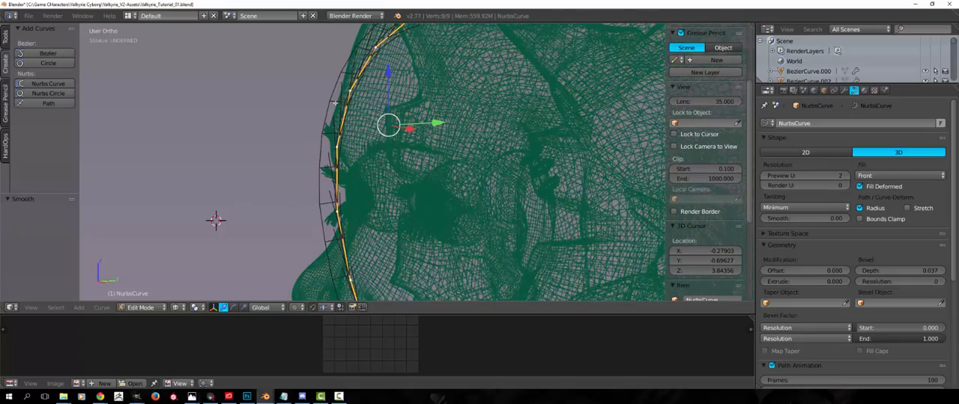
{"action": "scroll", "coordinate": [390, 201], "scroll_direction": "down", "scroll_amount": 2}
{"action": "scroll", "coordinate": [382, 208], "scroll_direction": "down", "scroll_amount": 1}
Set the strip's bevel resolution to 2 and check its wireframe from the front
{"action": "key", "text": "z"}
{"action": "mouse_move", "coordinate": [373, 212]}
{"action": "middle_mouse_down"}
{"action": "mouse_move", "coordinate": [461, 197]}
{"action": "mouse_move", "coordinate": [374, 179]}
{"action": "mouse_move", "coordinate": [278, 130]}
{"action": "mouse_move", "coordinate": [414, 226]}
{"action": "middle_mouse_up"}
{"action": "scroll", "coordinate": [461, 196], "scroll_direction": "up", "scroll_amount": 2}
{"action": "key", "text": "z"}
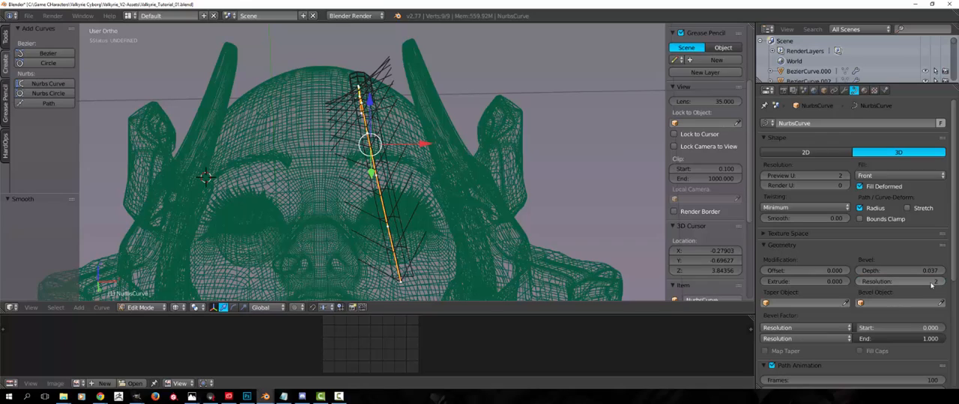
{"action": "middle_click_drag", "start_coordinate": [389, 224], "coordinate": [382, 189]}
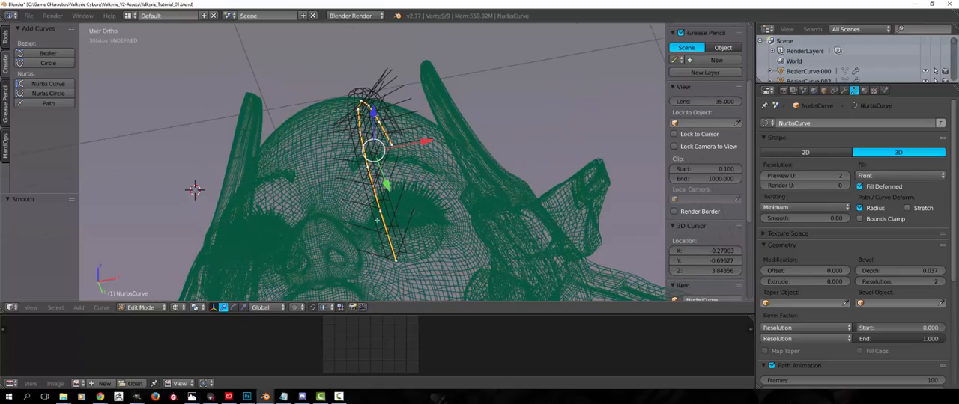
Return to solid shading and shift the curve's lower end point with proportional editing, raising the strip along the forehead
{"action": "mouse_move", "coordinate": [380, 190]}
{"action": "middle_mouse_down"}
{"action": "mouse_move", "coordinate": [375, 206]}
{"action": "mouse_move", "coordinate": [348, 217]}
{"action": "mouse_move", "coordinate": [420, 219]}
{"action": "middle_mouse_up"}
{"action": "key", "text": "z"}
{"action": "key", "text": "a"}
{"action": "right_click", "coordinate": [400, 229]}
{"action": "right_click", "coordinate": [400, 231]}
{"action": "right_click", "coordinate": [397, 266]}
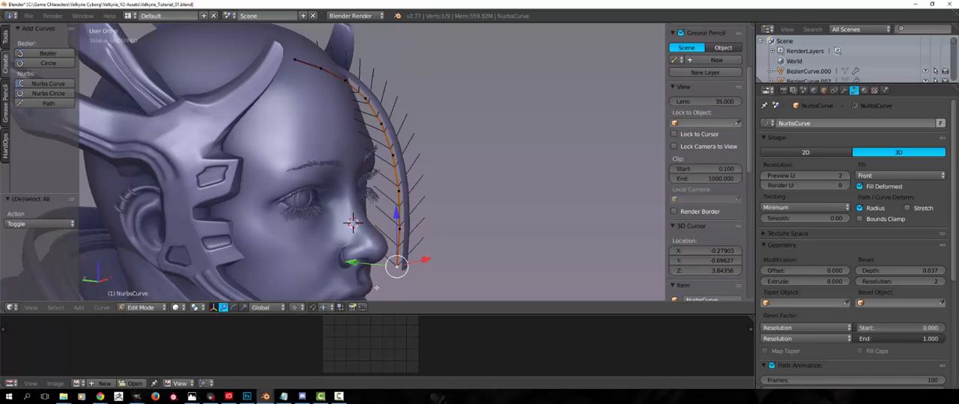
{"action": "key", "text": "r"}
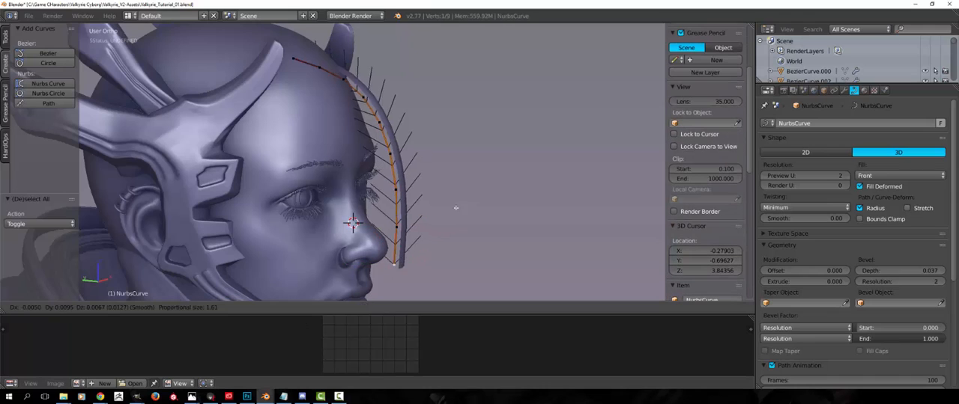
{"action": "left_click", "coordinate": [464, 215]}
Duplicate the whole hair strip twice, rotating each copy slightly so three strips lie side by side over the forehead
{"action": "key", "text": "l"}
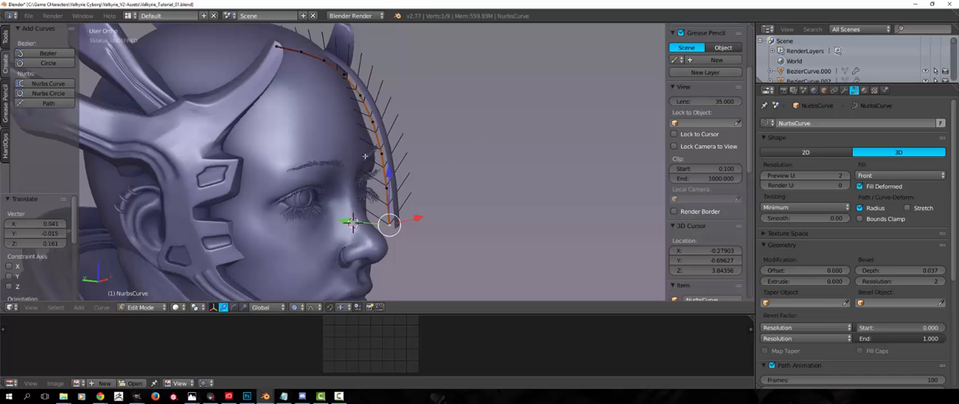
{"action": "key", "text": "KP_1"}
{"action": "key", "text": "shift+d"}
{"action": "left_click", "coordinate": [313, 165]}
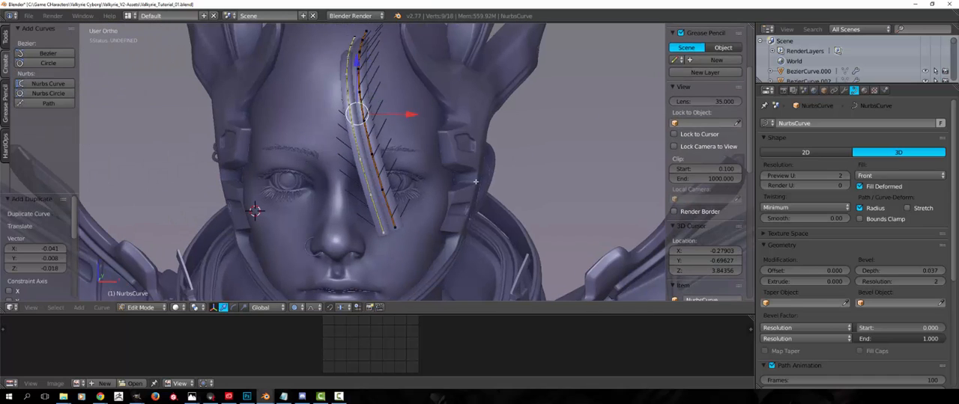
{"action": "key", "text": "r"}
{"action": "left_click", "coordinate": [464, 198]}
{"action": "key", "text": "shift+d"}
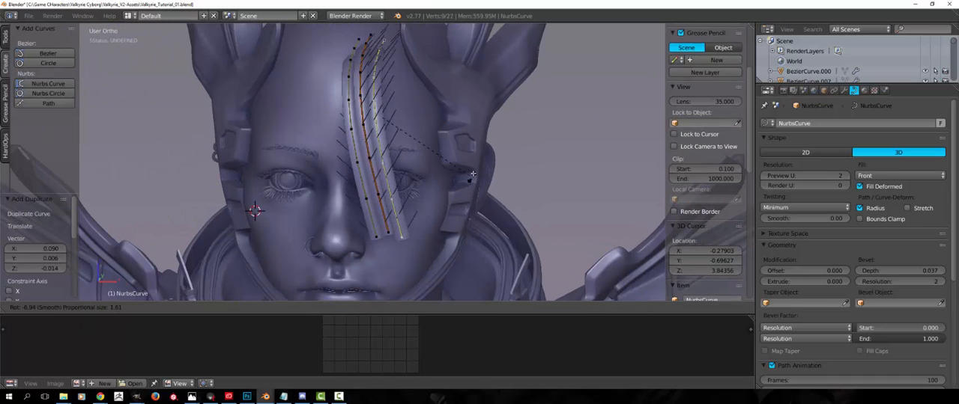
{"action": "left_click", "coordinate": [463, 172]}
Select the middle strip's lower end point and limit proportional editing to connected points
{"action": "key", "text": "a"}
{"action": "middle_click_drag", "start_coordinate": [397, 161], "coordinate": [422, 176]}
{"action": "right_click", "coordinate": [397, 231]}
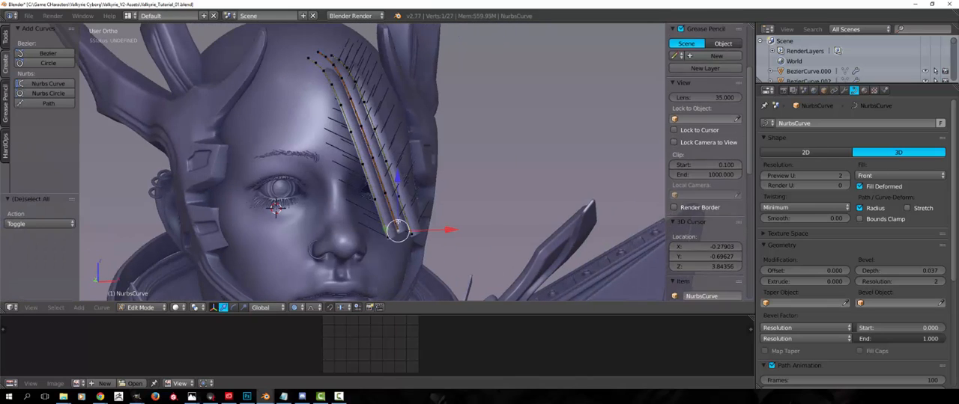
{"action": "key", "text": "g"}
{"action": "right_click", "coordinate": [373, 214]}
{"action": "left_click", "coordinate": [294, 307]}
{"action": "left_click", "coordinate": [315, 273]}
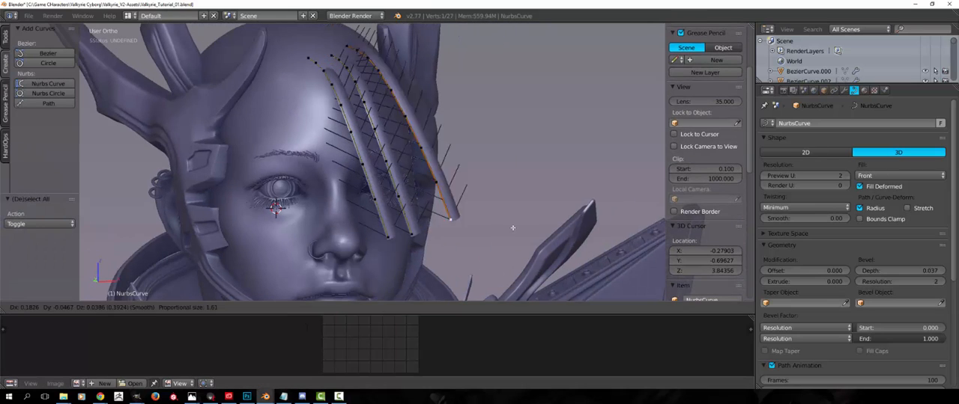
Rotate and move the middle strip by its lower end point so it crosses over the neighbouring strip
{"action": "key", "text": "r"}
{"action": "left_click", "coordinate": [525, 240]}
{"action": "key", "text": "g"}
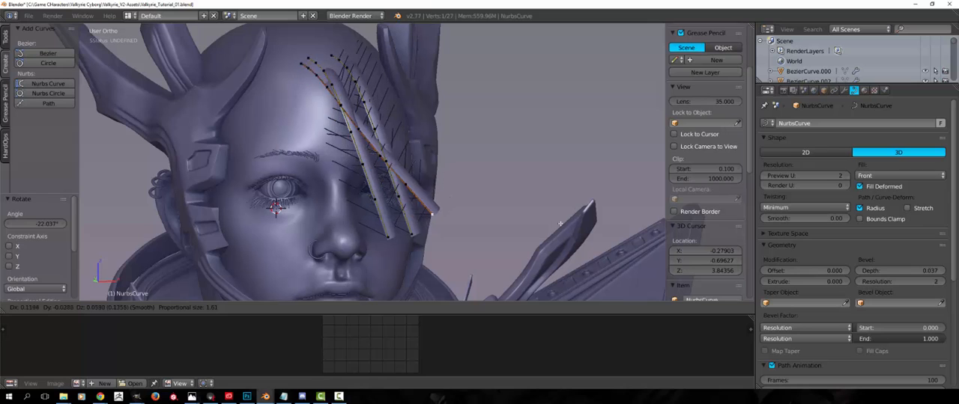
{"action": "left_click", "coordinate": [565, 223]}
{"action": "mouse_move", "coordinate": [563, 224]}
{"action": "middle_mouse_down"}
{"action": "mouse_move", "coordinate": [489, 239]}
{"action": "mouse_move", "coordinate": [549, 228]}
{"action": "middle_mouse_up"}
{"action": "key", "text": "r"}
{"action": "left_click", "coordinate": [449, 249]}
{"action": "key", "text": "g"}
{"action": "left_click", "coordinate": [429, 248]}
{"action": "key", "text": "a"}
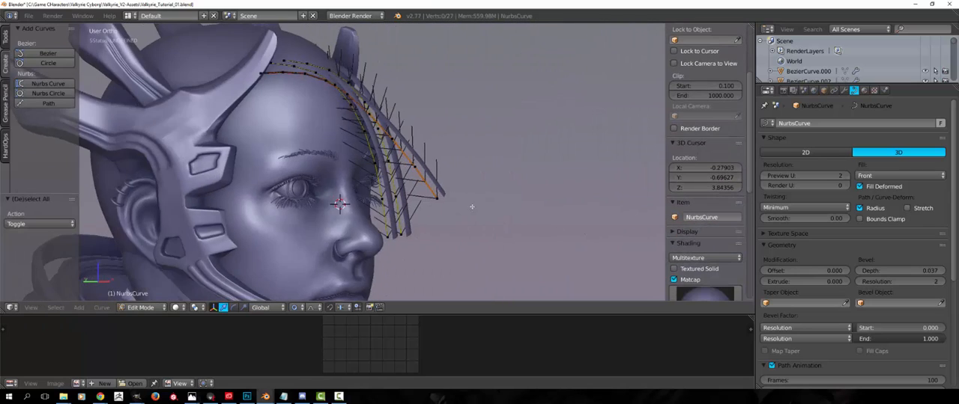
Reposition and rotate the crossing strip from the side so it follows the face's profile together with the other strips
{"action": "right_click", "coordinate": [437, 198]}
{"action": "middle_click_drag", "start_coordinate": [439, 201], "coordinate": [464, 218]}
{"action": "key", "text": "g"}
{"action": "left_click", "coordinate": [493, 224]}
{"action": "key", "text": "r"}
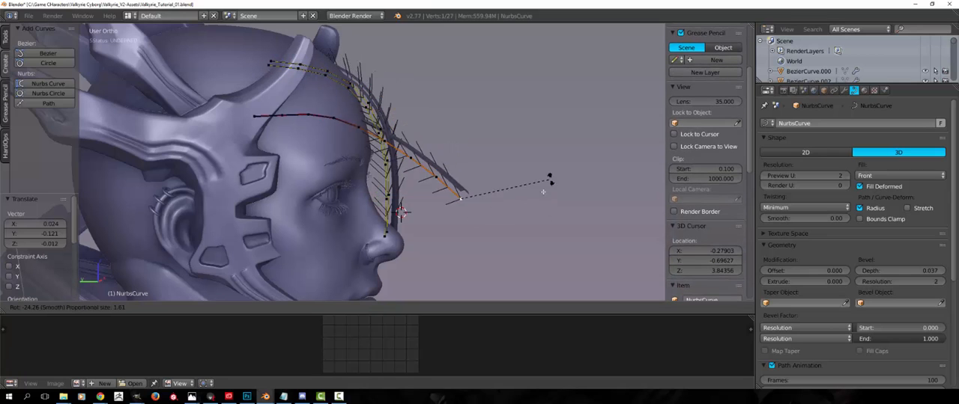
{"action": "left_click", "coordinate": [514, 246]}
{"action": "key", "text": "g"}
{"action": "left_click", "coordinate": [441, 239]}
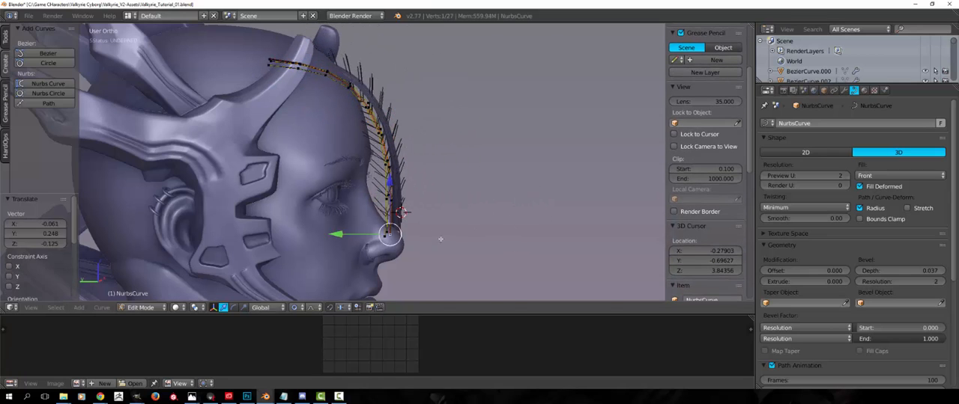
{"action": "key", "text": "a"}
{"action": "middle_click_drag", "start_coordinate": [441, 240], "coordinate": [323, 194]}
{"action": "middle_click_drag", "start_coordinate": [401, 200], "coordinate": [439, 205]}
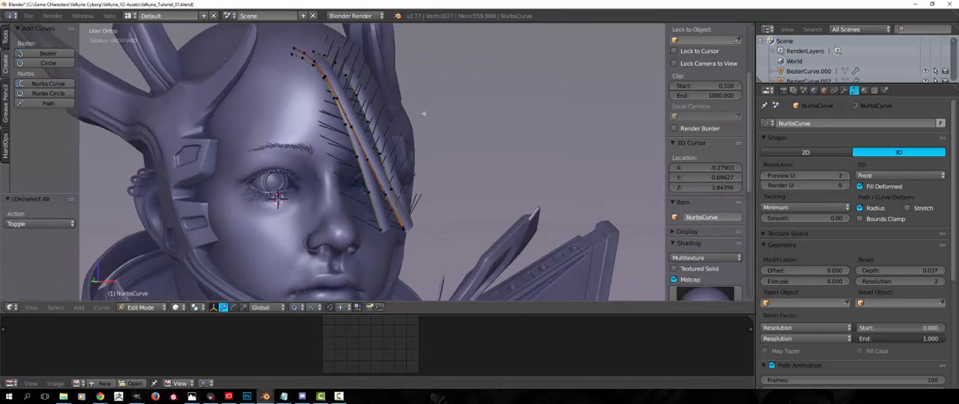
{"action": "middle_click_drag", "start_coordinate": [423, 114], "coordinate": [336, 166]}
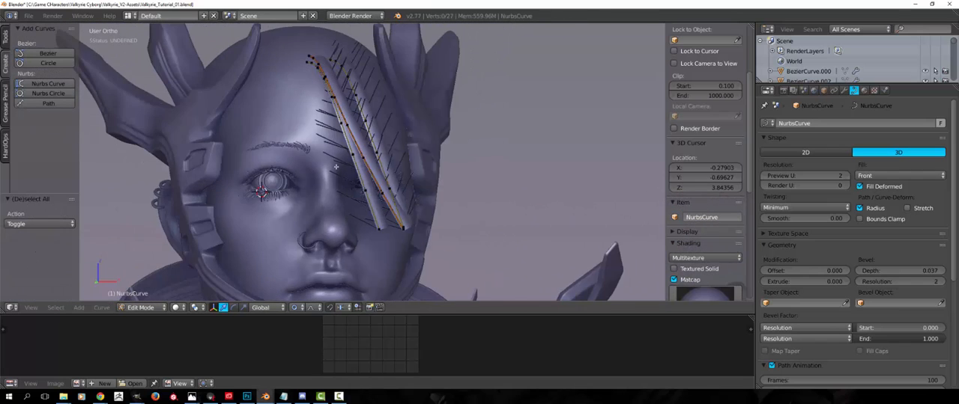
{"action": "mouse_move", "coordinate": [398, 248]}
{"action": "middle_mouse_down"}
{"action": "mouse_move", "coordinate": [382, 204]}
{"action": "mouse_move", "coordinate": [405, 230]}
{"action": "mouse_move", "coordinate": [398, 236]}
{"action": "middle_mouse_up"}
Leave curve editing and convert the hair strips from curve to mesh
{"action": "key", "text": "Tab"}
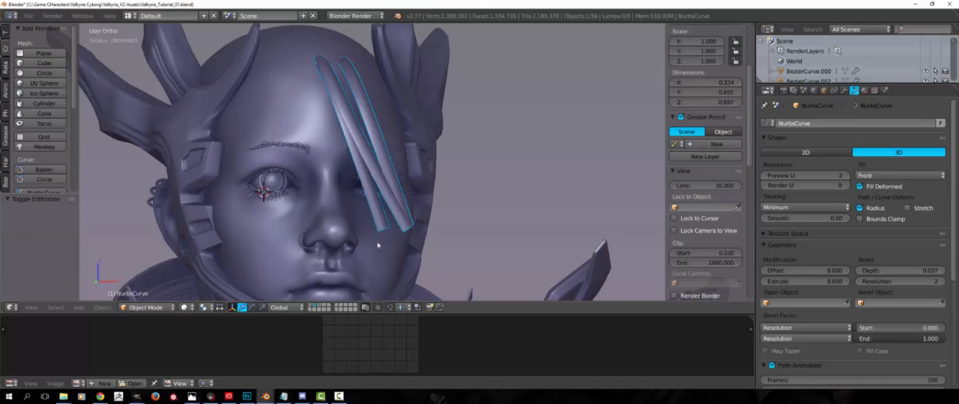
{"action": "key", "text": "alt+c"}
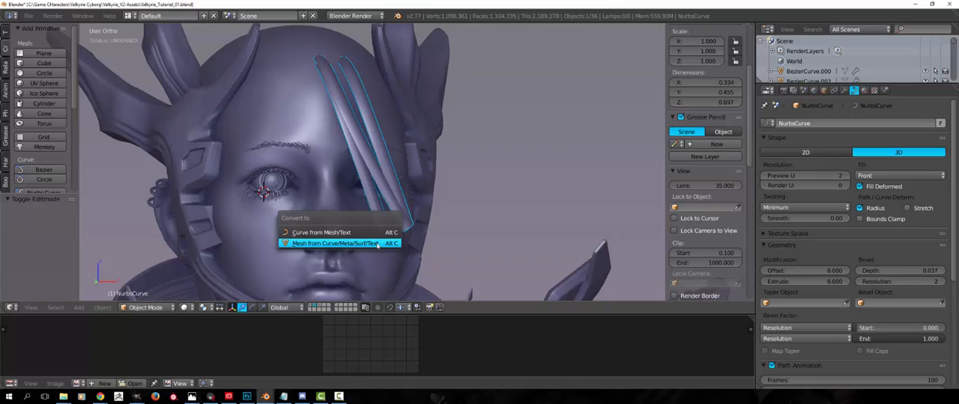
{"action": "left_click", "coordinate": [333, 243]}
{"action": "middle_click_drag", "start_coordinate": [333, 247], "coordinate": [422, 125]}
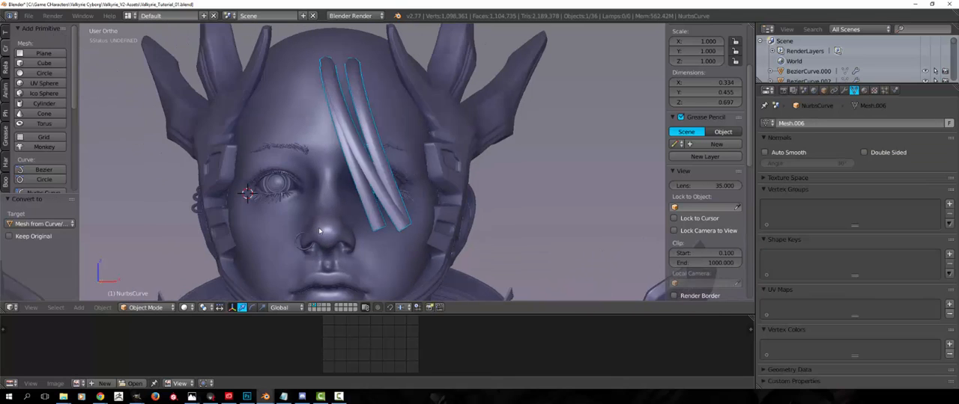
Select the lower end edges of all mesh strips, then rotate and move them proportionally to sweep the hair sideways across the face
{"action": "key", "text": "Tab"}
{"action": "middle_click_drag", "start_coordinate": [407, 225], "coordinate": [397, 259]}
{"action": "scroll", "coordinate": [397, 258], "scroll_direction": "up", "scroll_amount": 2}
{"action": "key", "text": "a"}
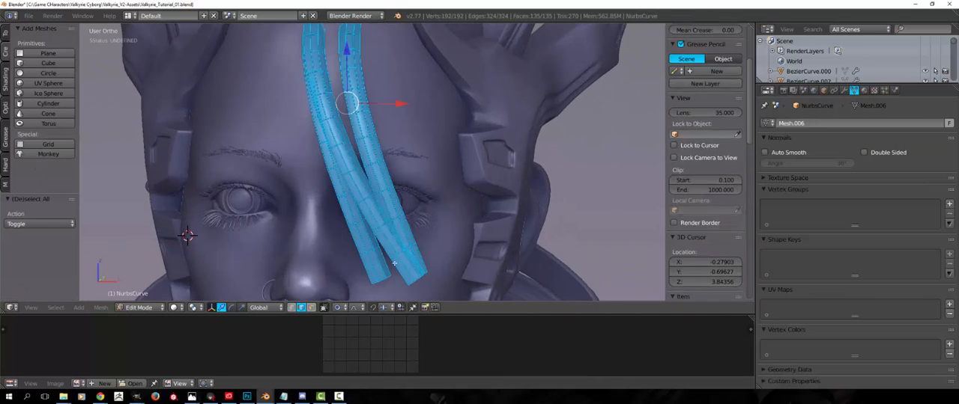
{"action": "key", "text": "a"}
{"action": "right_click", "coordinate": [384, 280], "text": "alt"}
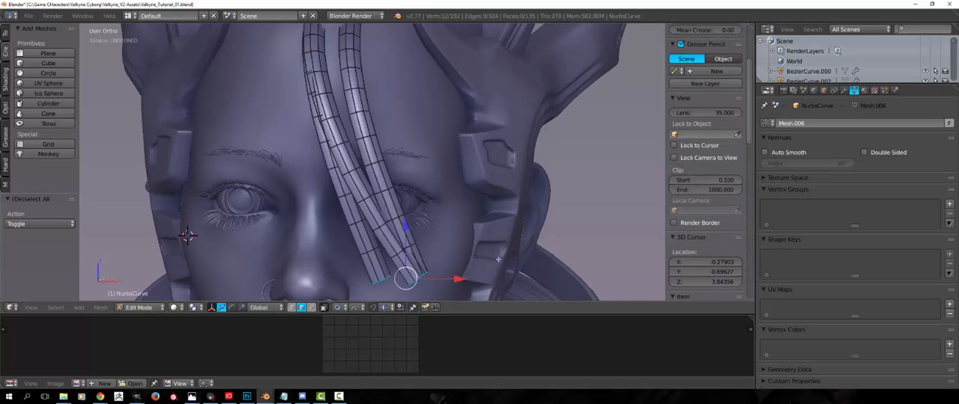
{"action": "key", "text": "r"}
{"action": "left_click", "coordinate": [528, 158]}
{"action": "key", "text": "g"}
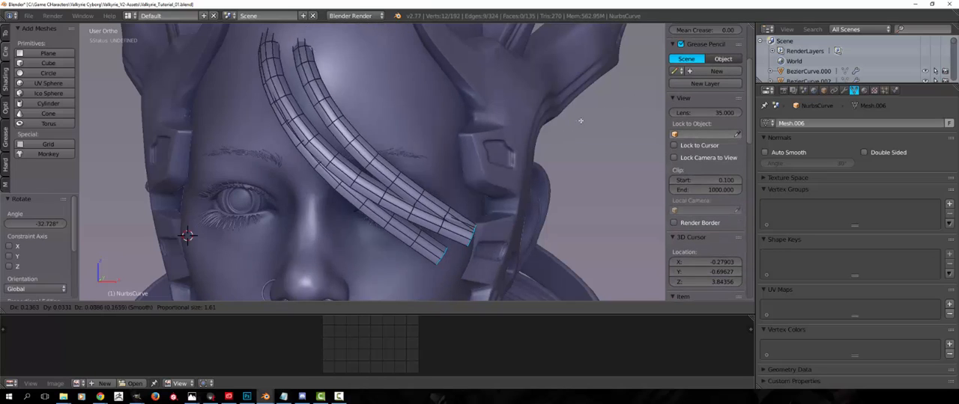
{"action": "left_click", "coordinate": [593, 119]}
{"action": "key", "text": "a"}
{"action": "middle_click_drag", "start_coordinate": [481, 174], "coordinate": [520, 172]}
{"action": "scroll", "coordinate": [450, 196], "scroll_direction": "down", "scroll_amount": 4}
{"action": "key", "text": "Tab"}
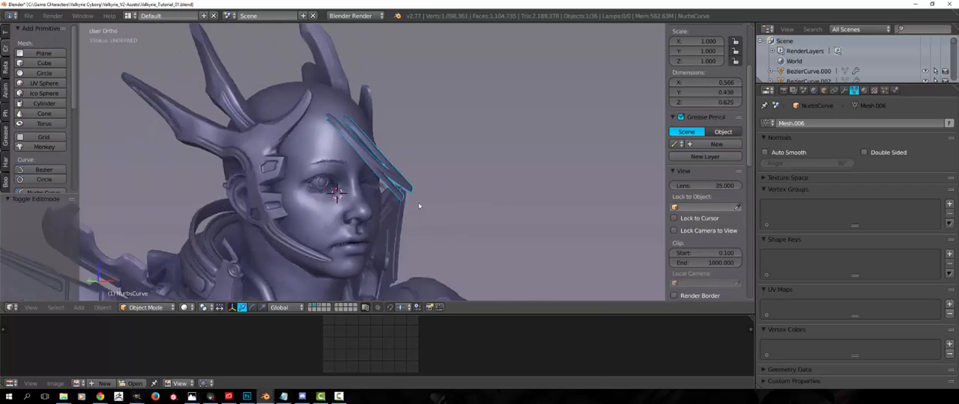
Taper the crossing strip's tip by scaling its end edges down with a proportional size of 0.24
{"action": "middle_click_drag", "start_coordinate": [418, 206], "coordinate": [385, 270]}
{"action": "scroll", "coordinate": [376, 256], "scroll_direction": "up", "scroll_amount": 5}
{"action": "key", "text": "Tab"}
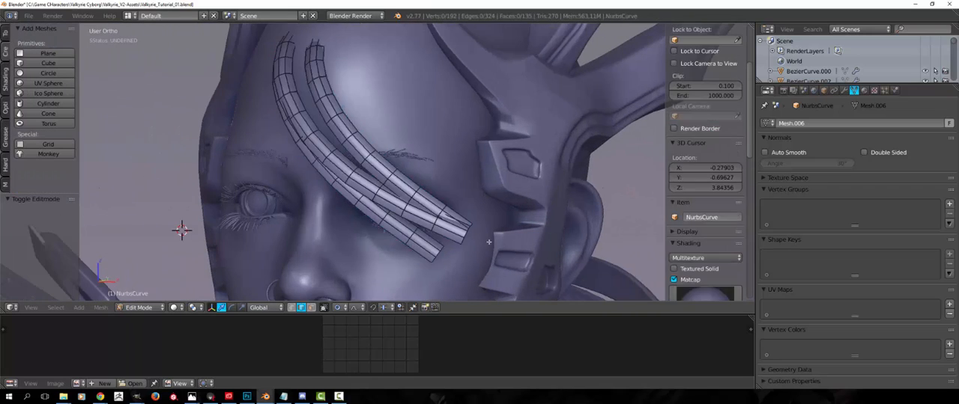
{"action": "key", "text": "a"}
{"action": "key", "text": "a"}
{"action": "right_click", "coordinate": [463, 232]}
{"action": "key", "text": "s"}
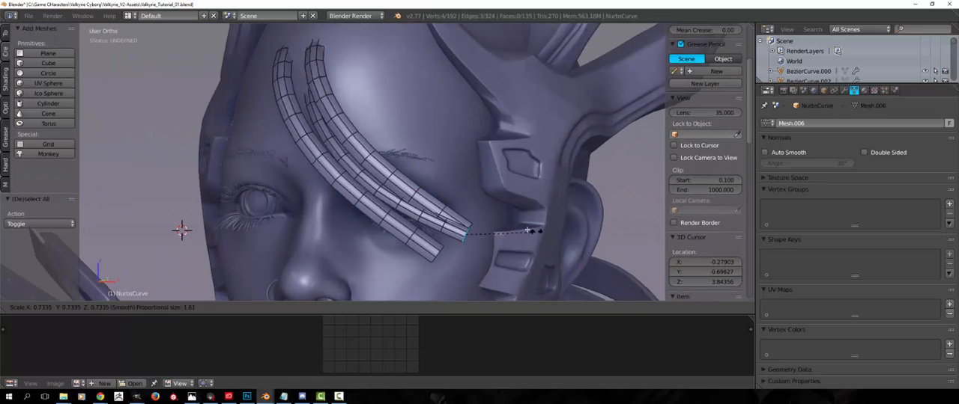
{"action": "scroll", "coordinate": [519, 231], "scroll_direction": "up", "scroll_amount": 13}
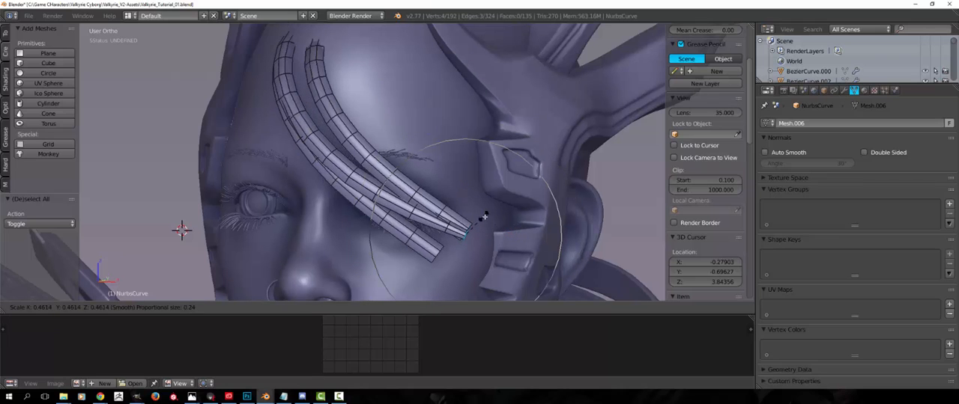
{"action": "left_click", "coordinate": [487, 220]}
{"action": "key", "text": "a"}
{"action": "right_click", "coordinate": [436, 253], "text": "alt"}
{"action": "key", "text": "s"}
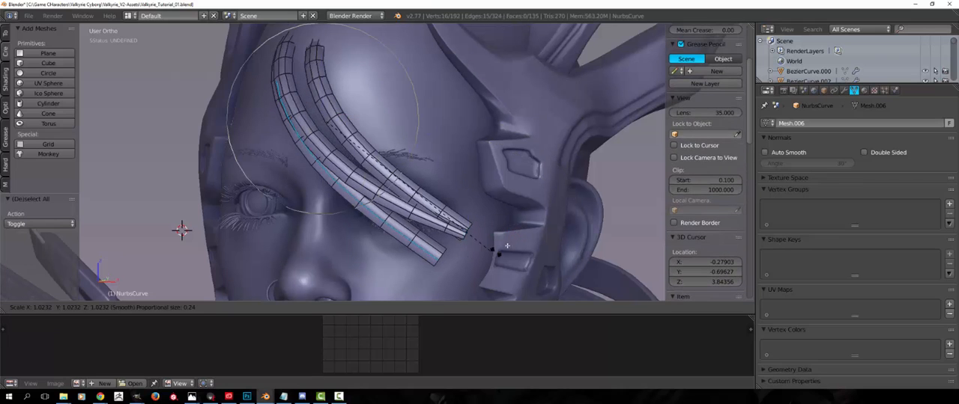
{"action": "right_click", "coordinate": [486, 253]}
{"action": "key", "text": "a"}
Scale down the lowest strip's end edges to taper its tip, then leave mesh editing and deselect the strips
{"action": "right_click", "coordinate": [440, 255], "text": "alt"}
{"action": "key", "text": "s"}
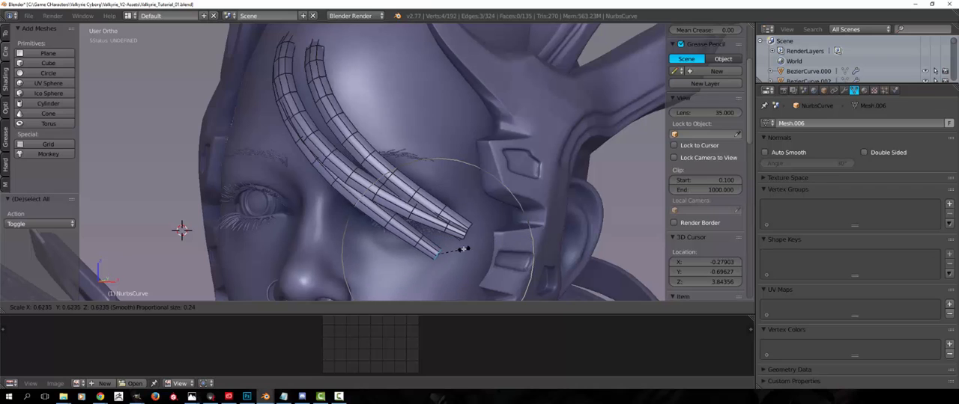
{"action": "left_click", "coordinate": [460, 249]}
{"action": "key", "text": "a"}
{"action": "middle_click_drag", "start_coordinate": [328, 208], "coordinate": [375, 207]}
{"action": "key", "text": "Tab"}
{"action": "scroll", "coordinate": [255, 128], "scroll_direction": "down", "scroll_amount": 4}
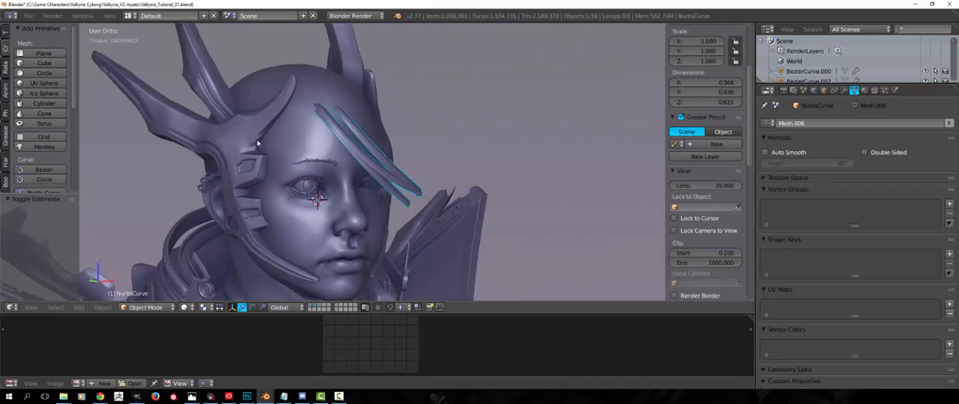
{"action": "middle_click_drag", "start_coordinate": [309, 176], "coordinate": [331, 303]}
{"action": "key", "text": "a"}
{"action": "scroll", "coordinate": [315, 209], "scroll_direction": "down", "scroll_amount": 2}
{"action": "scroll", "coordinate": [336, 177], "scroll_direction": "up", "scroll_amount": 4}
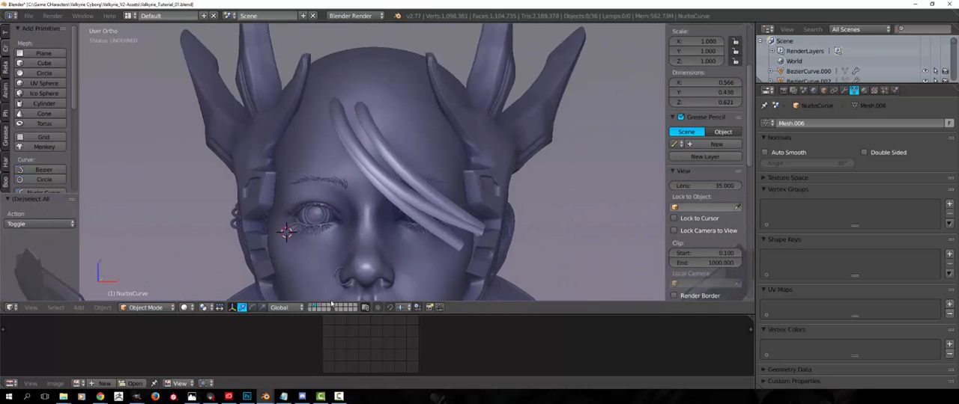
Show the layer with the flat hair strip planes and select the planes object
{"action": "left_click", "coordinate": [322, 307]}
{"action": "middle_click_drag", "start_coordinate": [362, 176], "coordinate": [396, 180]}
{"action": "right_click", "coordinate": [396, 180]}
{"action": "scroll", "coordinate": [399, 195], "scroll_direction": "down", "scroll_amount": 1}
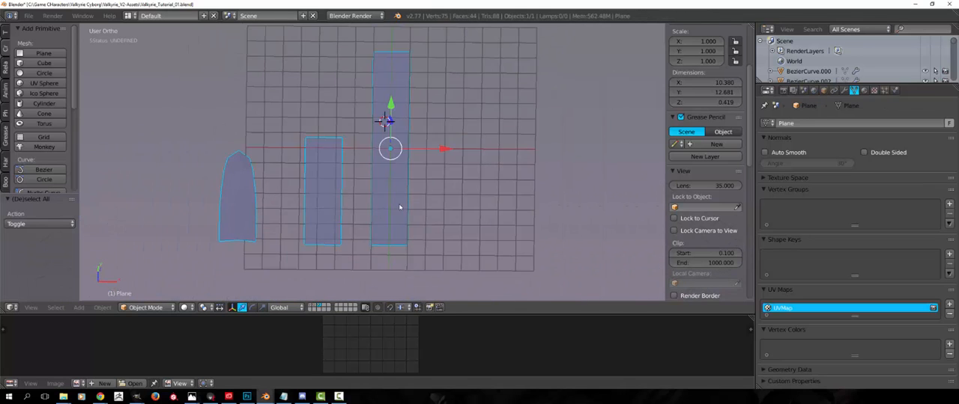
{"action": "middle_click_drag", "start_coordinate": [400, 208], "coordinate": [394, 203]}
{"action": "key", "text": "Tab"}
{"action": "key", "text": "Tab"}
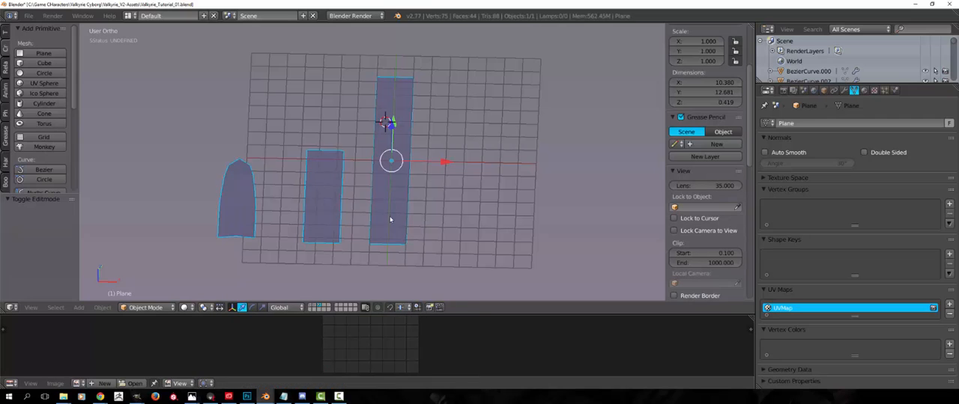
Duplicate the hair strip planes in place, move the copy to the character's layer and display that layer
{"action": "key", "text": "shift+d"}
{"action": "right_click", "coordinate": [398, 161]}
{"action": "key", "text": "m"}
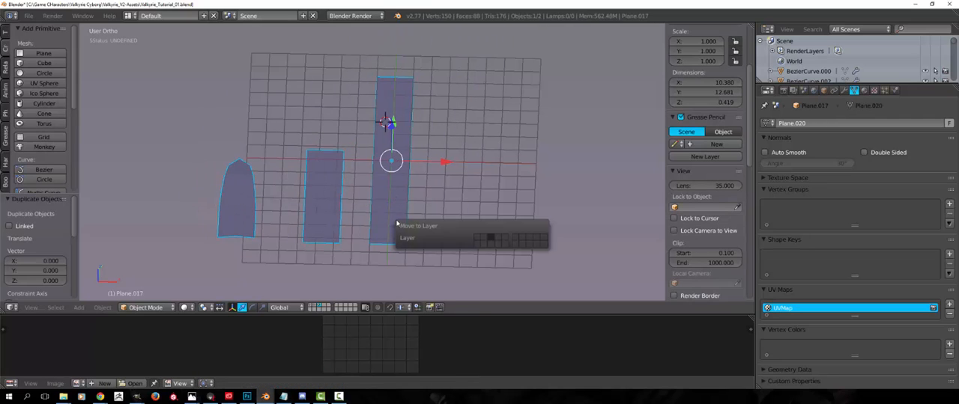
{"action": "left_click", "coordinate": [494, 238]}
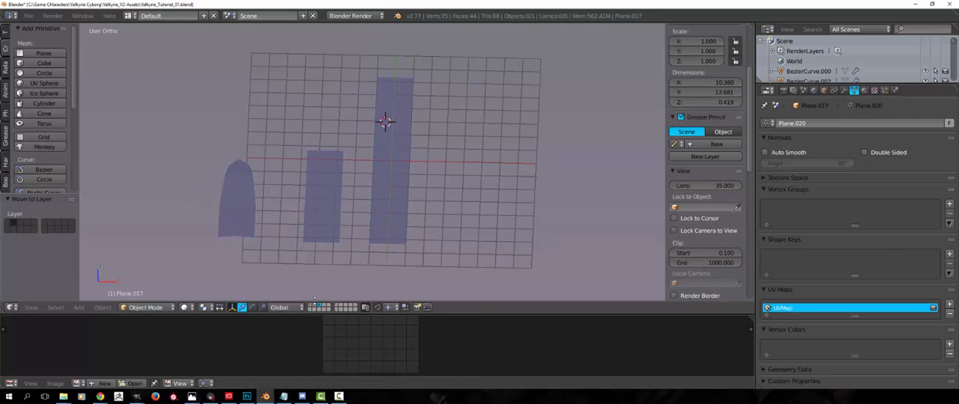
{"action": "left_click", "coordinate": [313, 306]}
{"action": "middle_click_drag", "start_coordinate": [330, 271], "coordinate": [331, 248]}
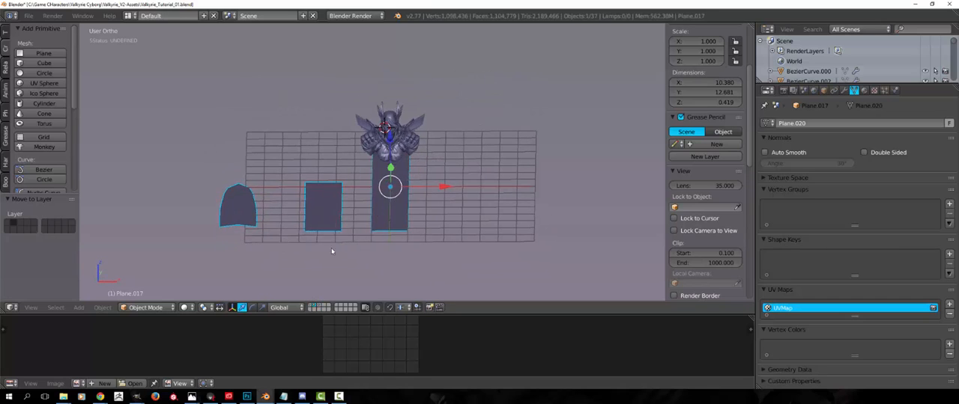
Move the copied planes 20.820 units along Y and scale them uniformly to 0.356
{"action": "key", "text": "g"}
{"action": "key", "text": "y"}
{"action": "left_click", "coordinate": [341, 105]}
{"action": "middle_click_drag", "start_coordinate": [463, 87], "coordinate": [465, 158], "text": "shift"}
{"action": "key", "text": "s"}
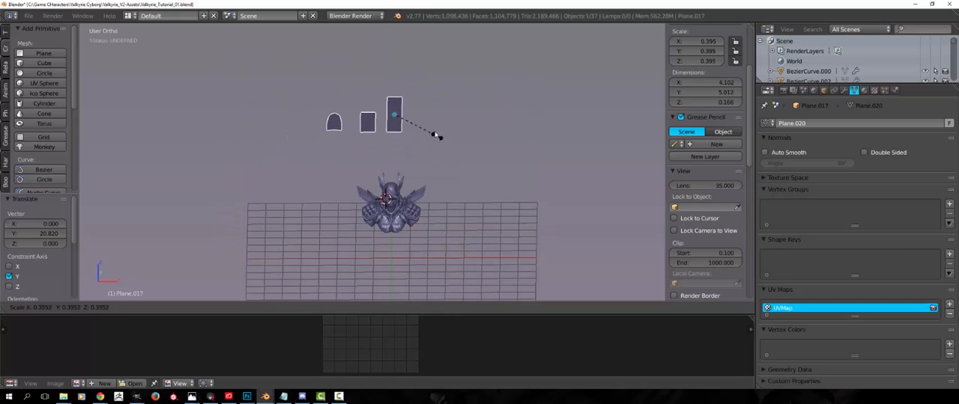
{"action": "left_click", "coordinate": [428, 128]}
{"action": "key", "text": "r"}
{"action": "right_click", "coordinate": [429, 163]}
{"action": "middle_click_drag", "start_coordinate": [429, 164], "coordinate": [516, 166]}
{"action": "key", "text": "r"}
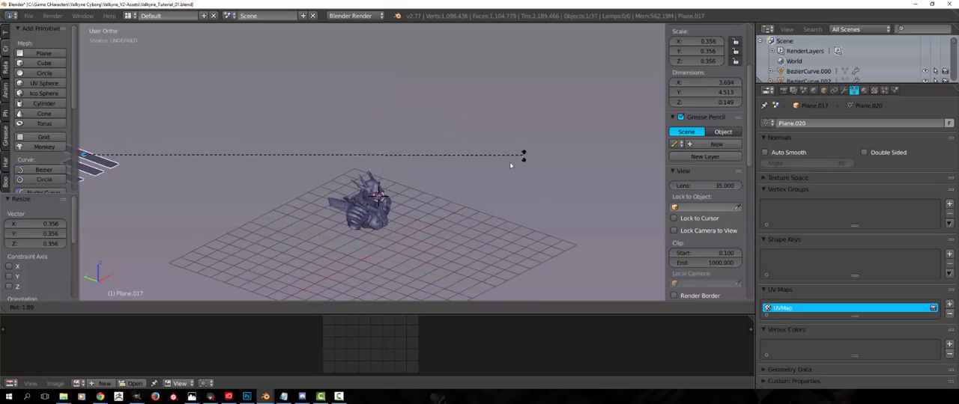
{"action": "right_click", "coordinate": [517, 161]}
Move the copied planes -17.954 units along Y, bringing them close to the character
{"action": "scroll", "coordinate": [360, 199], "scroll_direction": "down", "scroll_amount": 4}
{"action": "middle_click_drag", "start_coordinate": [274, 223], "coordinate": [286, 241]}
{"action": "key", "text": "g"}
{"action": "key", "text": "y"}
{"action": "left_click", "coordinate": [426, 254]}
Rotate the copied hair strip planes 90° about the Y axis
{"action": "scroll", "coordinate": [427, 254], "scroll_direction": "up", "scroll_amount": 4}
{"action": "middle_click_drag", "start_coordinate": [427, 255], "coordinate": [534, 166]}
{"action": "type", "text": "ry"}
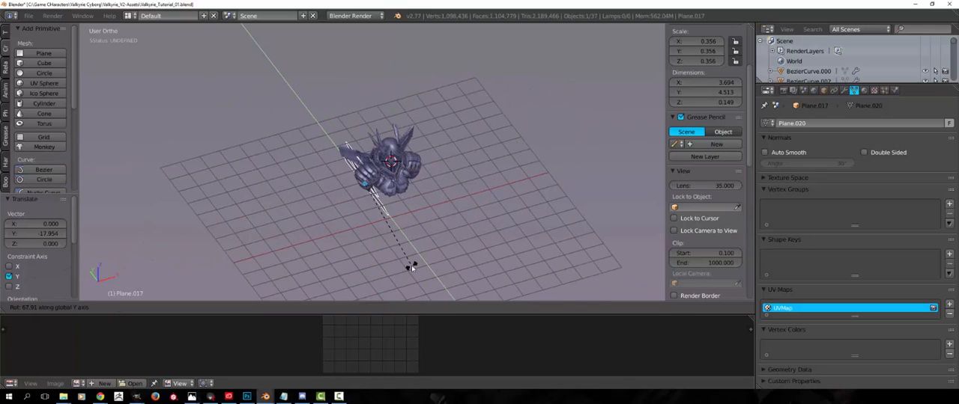
{"action": "type", "text": "90"}
{"action": "key", "text": "Return"}
{"action": "middle_click_drag", "start_coordinate": [432, 278], "coordinate": [541, 226]}
{"action": "type", "text": "rx"}
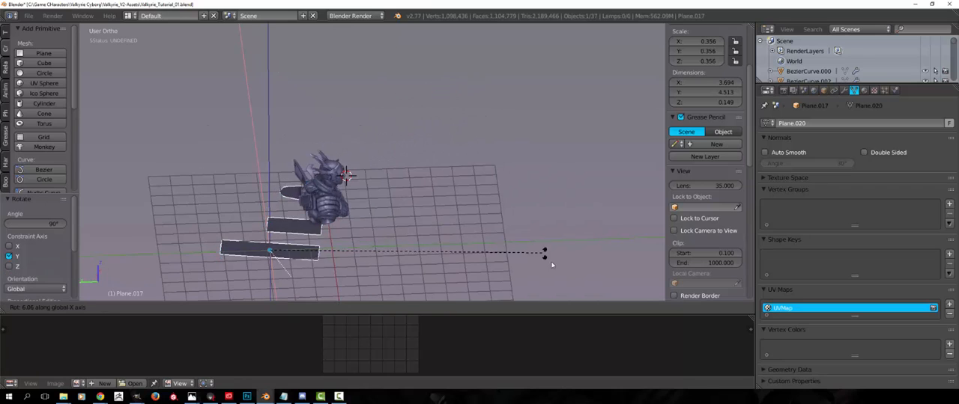
{"action": "type", "text": "90"}
{"action": "key", "text": "Escape"}
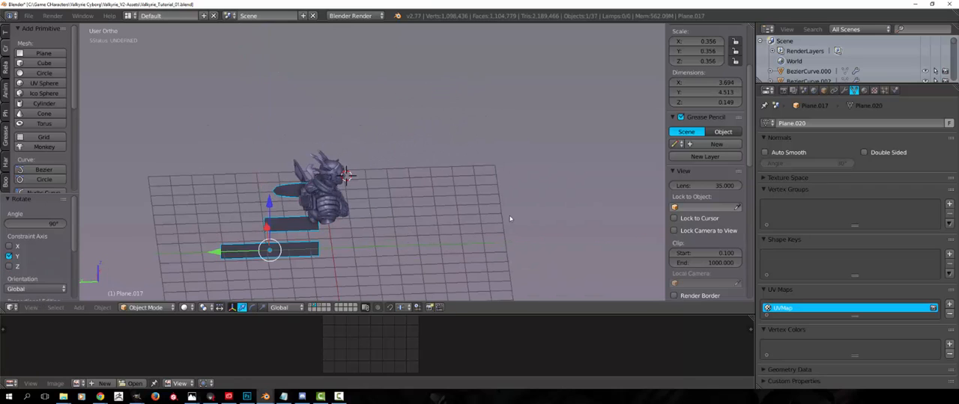
{"action": "key", "text": "r"}
{"action": "key", "text": "y"}
{"action": "key", "text": "Escape"}
Rotate the copied planes -90° about X and 90° about Z so that the strips stand upright
{"action": "middle_click_drag", "start_coordinate": [547, 235], "coordinate": [508, 217]}
{"action": "key", "text": "r"}
{"action": "key", "text": "y"}
{"action": "key", "text": "x"}
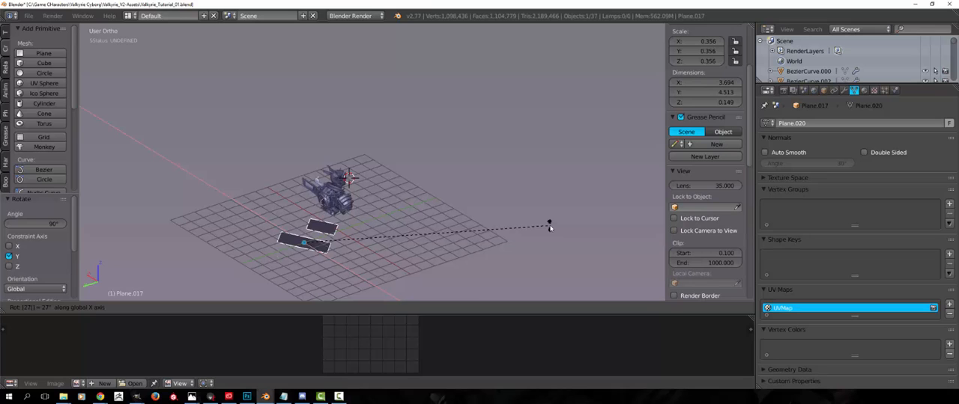
{"action": "key", "text": "Return"}
{"action": "scroll", "coordinate": [462, 132], "scroll_direction": "up", "scroll_amount": 5}
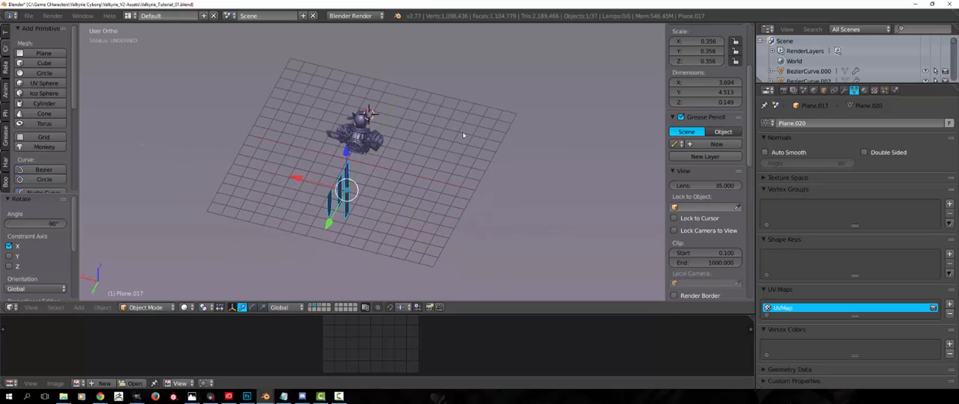
{"action": "type", "text": "rz90"}
{"action": "key", "text": "Return"}
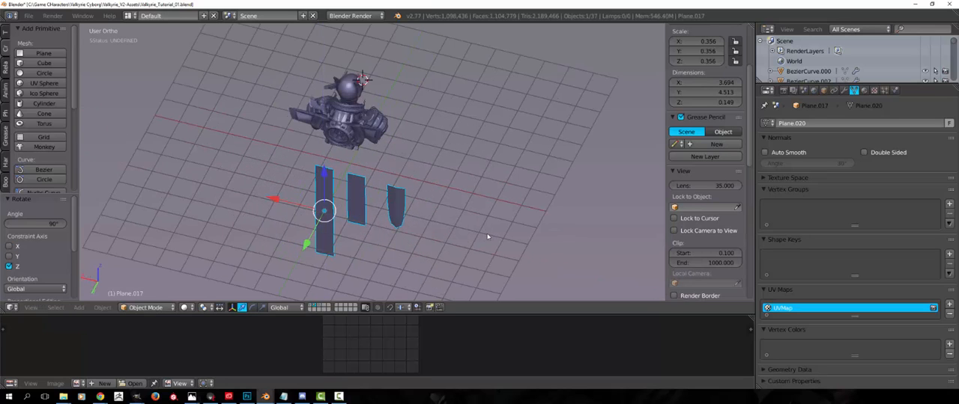
Raise the upright planes along Z and rotate them 180° about the Z axis
{"action": "middle_click_drag", "start_coordinate": [488, 235], "coordinate": [333, 210]}
{"action": "key", "text": "g"}
{"action": "key", "text": "z"}
{"action": "left_click", "coordinate": [384, 112]}
{"action": "middle_click_drag", "start_coordinate": [383, 113], "coordinate": [351, 177]}
{"action": "type", "text": "rz180"}
{"action": "key", "text": "Return"}
Move the planes along X to the side of the character and scale them uniformly by 0.564
{"action": "key", "text": "g"}
{"action": "key", "text": "x"}
{"action": "left_click", "coordinate": [238, 199]}
{"action": "middle_click_drag", "start_coordinate": [238, 199], "coordinate": [265, 197]}
{"action": "scroll", "coordinate": [299, 202], "scroll_direction": "up", "scroll_amount": 3}
{"action": "key", "text": "s"}
{"action": "left_click", "coordinate": [331, 221]}
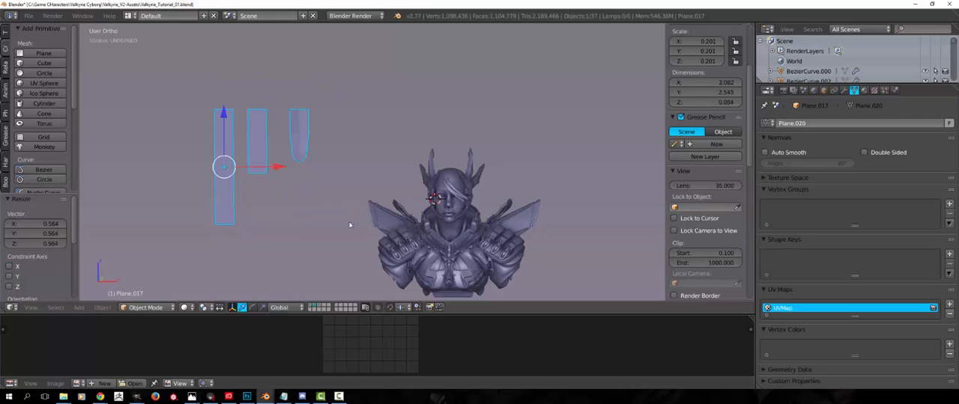
Scale the planes uniformly by 0.708 and reposition them beside the character's head
{"action": "key", "text": "g"}
{"action": "left_click", "coordinate": [423, 258]}
{"action": "scroll", "coordinate": [427, 262], "scroll_direction": "up", "scroll_amount": 3}
{"action": "middle_click_drag", "start_coordinate": [442, 271], "coordinate": [416, 188], "text": "shift"}
{"action": "key", "text": "s"}
{"action": "left_click", "coordinate": [386, 197]}
{"action": "key", "text": "g"}
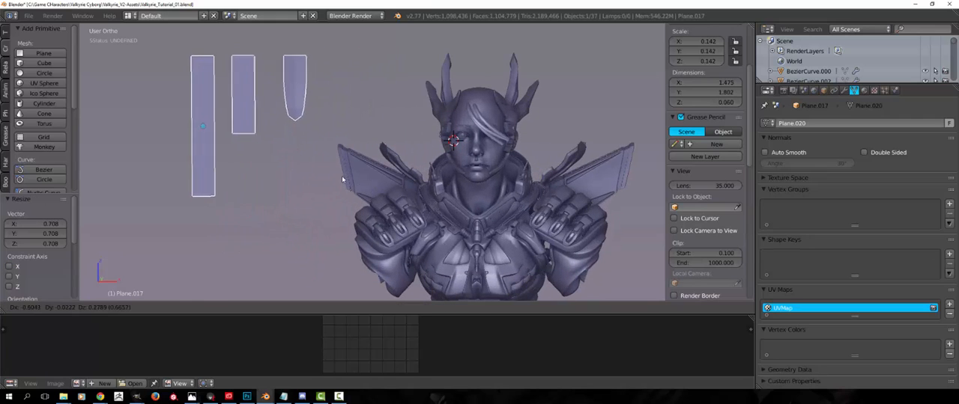
{"action": "left_click", "coordinate": [352, 191]}
Apply the rotation and scale of the strip planes object
{"action": "key", "text": "ctrl+a"}
{"action": "left_click", "coordinate": [349, 191]}
{"action": "key", "text": "ctrl+a"}
{"action": "left_click", "coordinate": [316, 224]}
Duplicate the longest strip within the mesh and place the copy 2.441 units along X, near the head
{"action": "key", "text": "Tab"}
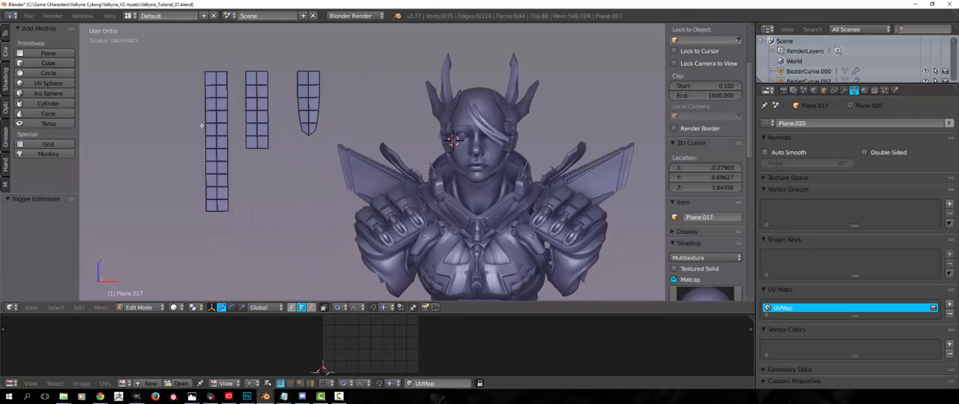
{"action": "key", "text": "l"}
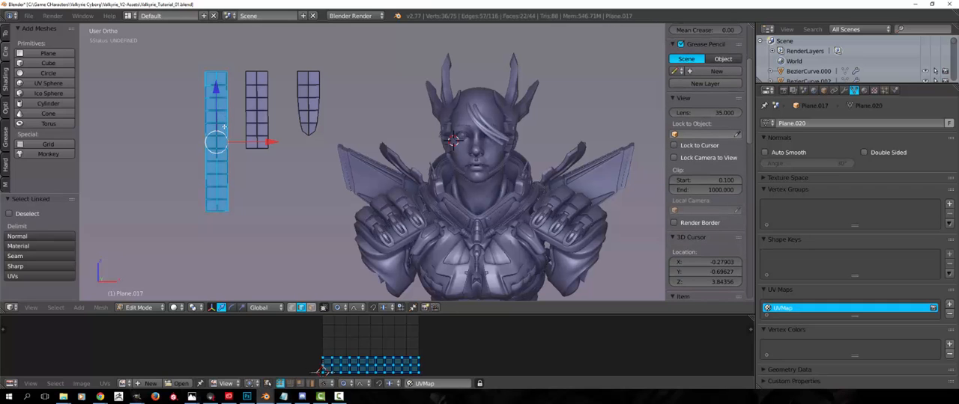
{"action": "key", "text": "shift+d"}
{"action": "left_click", "coordinate": [414, 129]}
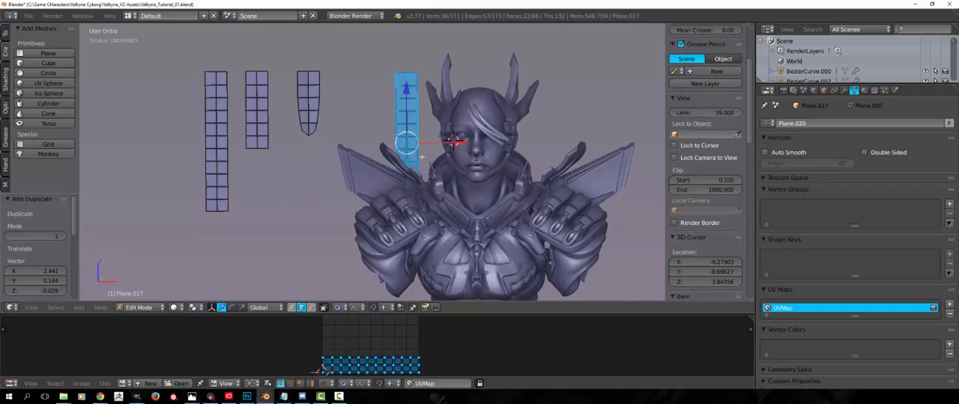
Reposition the duplicated strip beside the character and separate it into its own object
{"action": "middle_click_drag", "start_coordinate": [415, 130], "coordinate": [455, 180]}
{"action": "key", "text": "g"}
{"action": "left_click", "coordinate": [509, 194]}
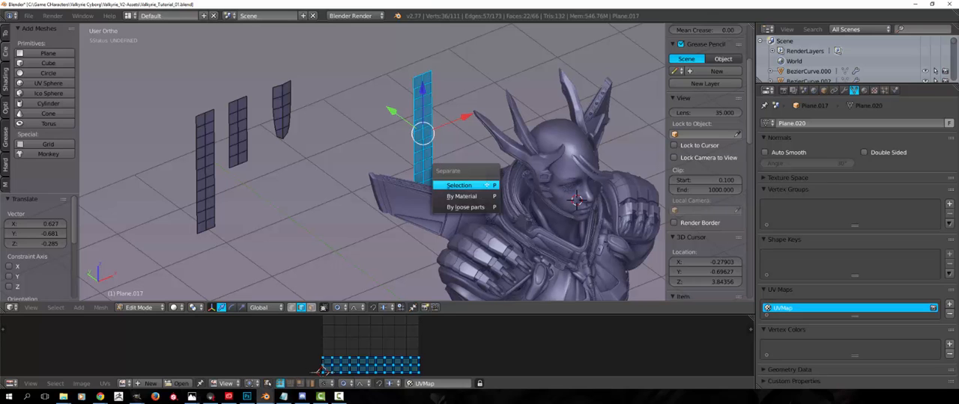
{"action": "left_click", "coordinate": [474, 185]}
{"action": "key", "text": "Tab"}
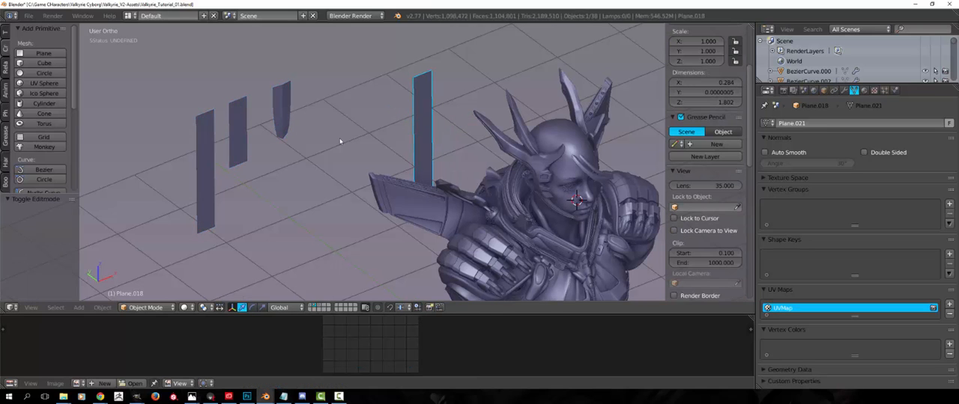
Move the separated strip next to the character's face and open its mesh for editing
{"action": "middle_click_drag", "start_coordinate": [258, 177], "coordinate": [375, 166]}
{"action": "key", "text": "g"}
{"action": "left_click", "coordinate": [625, 180]}
{"action": "middle_click_drag", "start_coordinate": [626, 180], "coordinate": [337, 151]}
{"action": "key", "text": "g"}
{"action": "left_click", "coordinate": [329, 152]}
{"action": "scroll", "coordinate": [359, 157], "scroll_direction": "up", "scroll_amount": 2}
{"action": "key", "text": "Tab"}
{"action": "right_click", "coordinate": [343, 72], "text": "alt"}
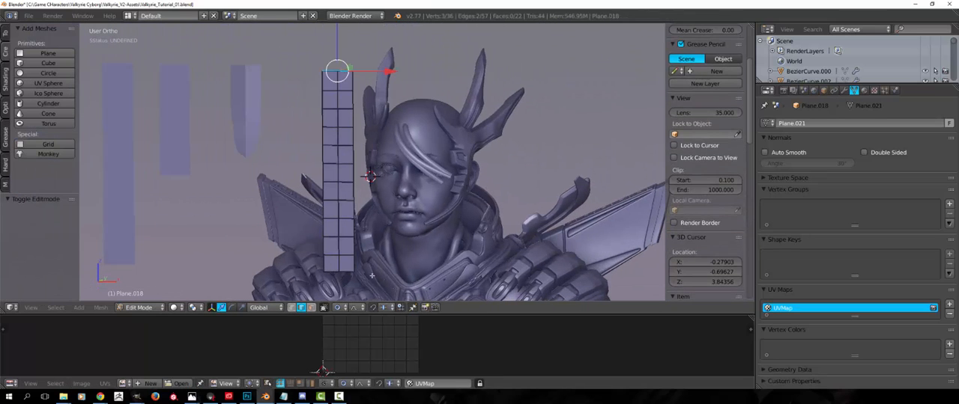
{"action": "middle_click_drag", "start_coordinate": [372, 196], "coordinate": [419, 210]}
{"action": "key", "text": "g"}
{"action": "scroll", "coordinate": [360, 188], "scroll_direction": "down", "scroll_amount": 10}
{"action": "scroll", "coordinate": [358, 201], "scroll_direction": "down", "scroll_amount": 6}
{"action": "right_click", "coordinate": [324, 198]}
Rotate the whole strip 32.588° and move it beside the character's head
{"action": "key", "text": "a"}
{"action": "key", "text": "a"}
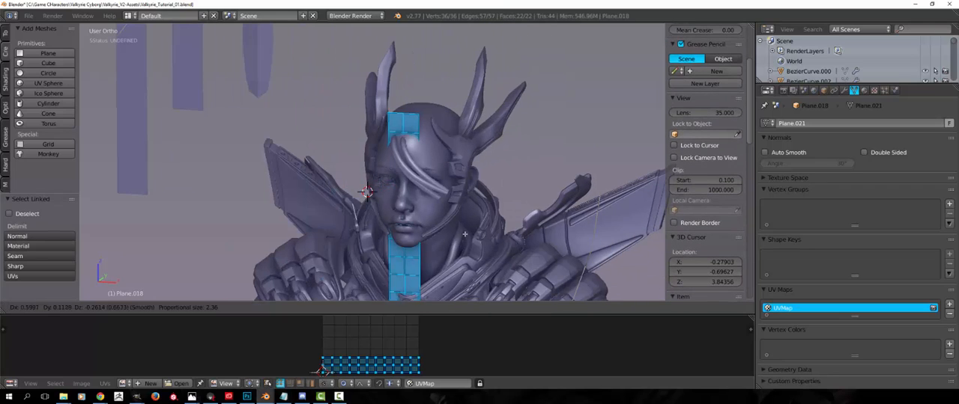
{"action": "key", "text": "r"}
{"action": "left_click", "coordinate": [471, 265]}
{"action": "key", "text": "g"}
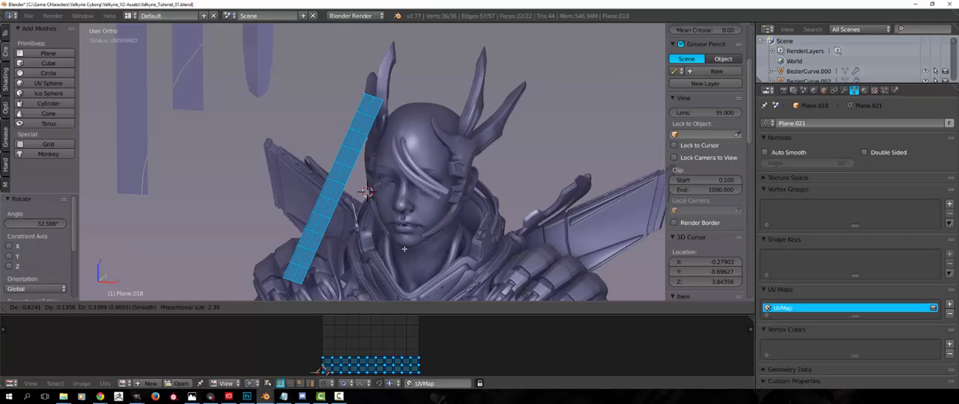
{"action": "left_click", "coordinate": [412, 263]}
Scale the strip down and place its upper end against the forehead
{"action": "middle_click_drag", "start_coordinate": [416, 260], "coordinate": [460, 198]}
{"action": "key", "text": "g"}
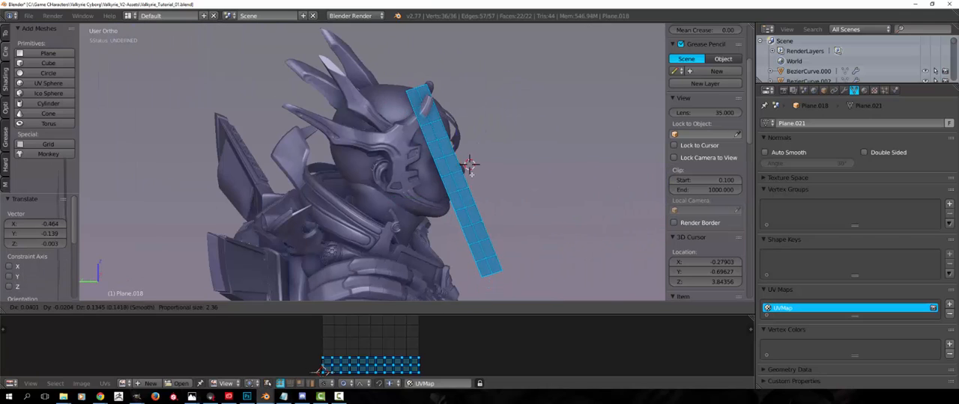
{"action": "key", "text": "a"}
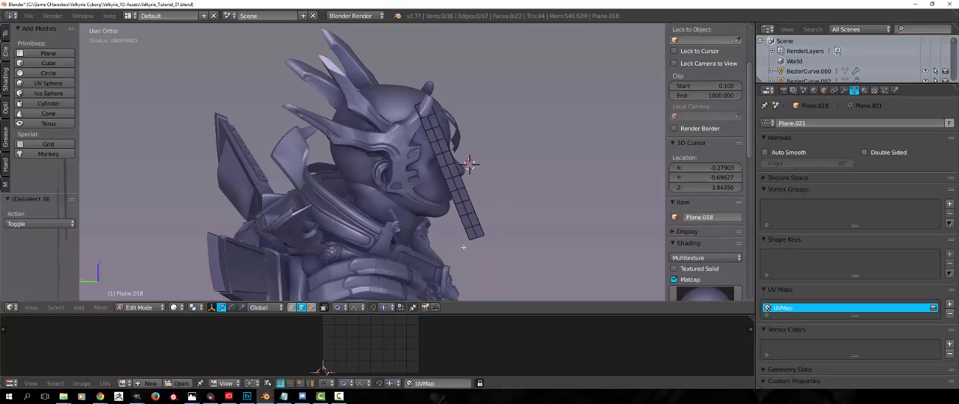
Bend the strip's lower end toward the face with proportional editing, rotating its end edge -17.56°
{"action": "right_click", "coordinate": [473, 239], "text": "alt"}
{"action": "middle_click_drag", "start_coordinate": [475, 238], "coordinate": [361, 234]}
{"action": "key", "text": "g"}
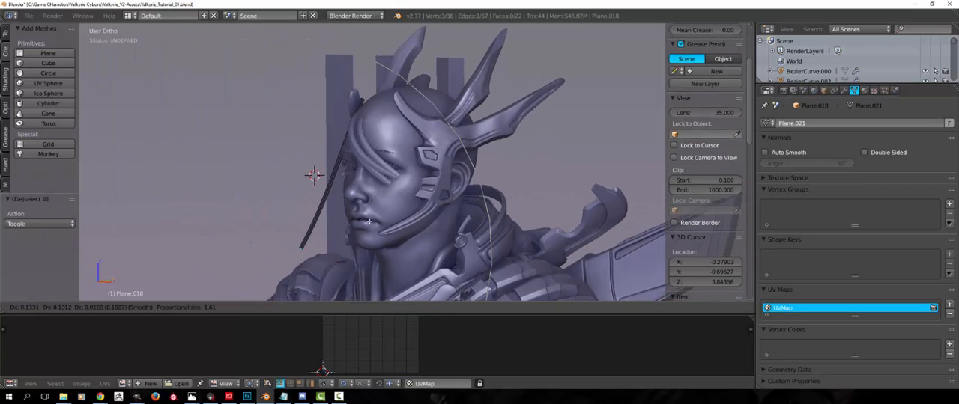
{"action": "left_click", "coordinate": [386, 215]}
{"action": "key", "text": "r"}
{"action": "left_click", "coordinate": [435, 184]}
{"action": "key", "text": "g"}
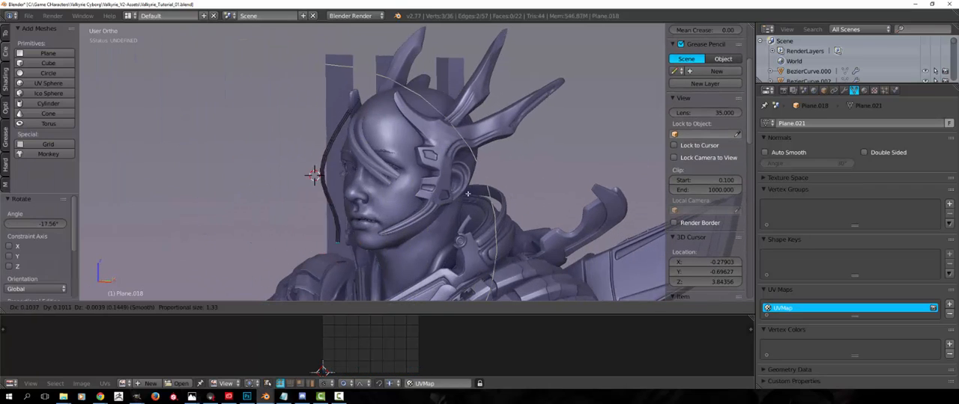
{"action": "left_click", "coordinate": [477, 197]}
Refine the position of the strip's lower end near the cheek with proportional editing
{"action": "middle_click_drag", "start_coordinate": [477, 196], "coordinate": [406, 212]}
{"action": "key", "text": "g"}
{"action": "right_click", "coordinate": [559, 224]}
{"action": "left_click", "coordinate": [453, 218]}
{"action": "key", "text": "a"}
Move and rotate the strip's upper edge toward the scalp with proportional editing
{"action": "scroll", "coordinate": [389, 150], "scroll_direction": "up", "scroll_amount": 3}
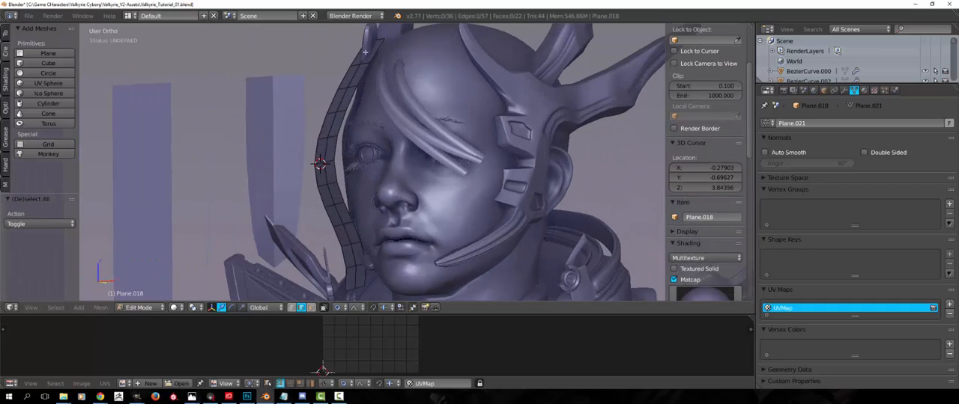
{"action": "right_click", "coordinate": [368, 45], "text": "alt"}
{"action": "key", "text": "g"}
{"action": "middle_click_drag", "start_coordinate": [379, 63], "coordinate": [426, 87]}
{"action": "left_click", "coordinate": [435, 95]}
{"action": "key", "text": "r"}
{"action": "left_click", "coordinate": [523, 85]}
Fine-tune the upper edge's placement so that the strip follows the forehead at the hairline
{"action": "key", "text": "g"}
{"action": "left_click", "coordinate": [525, 83]}
{"action": "key", "text": "g"}
{"action": "left_click", "coordinate": [416, 87]}
{"action": "key", "text": "a"}
{"action": "scroll", "coordinate": [397, 97], "scroll_direction": "down", "scroll_amount": 3}
{"action": "middle_click_drag", "start_coordinate": [351, 103], "coordinate": [341, 117]}
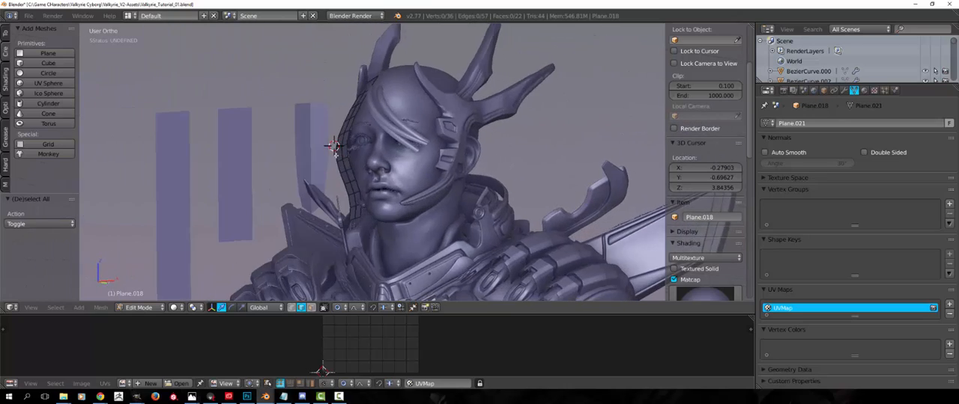
Move the strip's lower end outward to the side of the face with proportional editing and finish mesh editing
{"action": "middle_click_drag", "start_coordinate": [336, 154], "coordinate": [429, 183]}
{"action": "scroll", "coordinate": [419, 195], "scroll_direction": "up", "scroll_amount": 4}
{"action": "right_click", "coordinate": [375, 258], "text": "alt"}
{"action": "middle_click_drag", "start_coordinate": [374, 259], "coordinate": [330, 262]}
{"action": "key", "text": "g"}
{"action": "left_click", "coordinate": [314, 261]}
{"action": "key", "text": "a"}
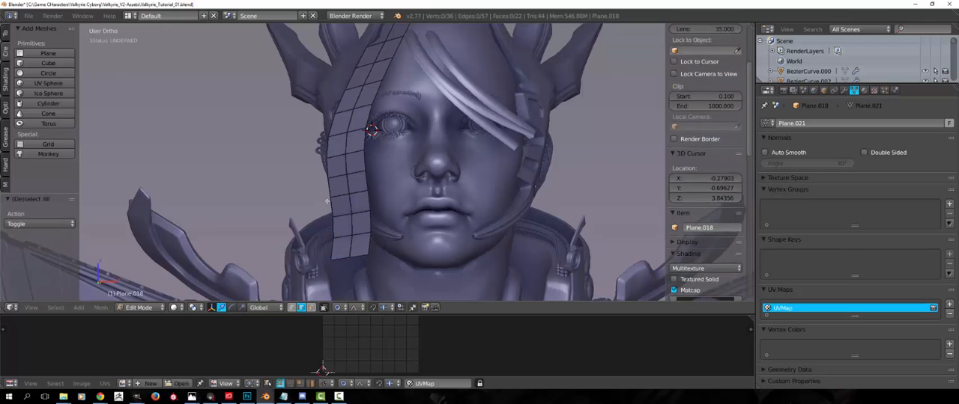
{"action": "scroll", "coordinate": [296, 233], "scroll_direction": "down", "scroll_amount": 3}
{"action": "middle_click_drag", "start_coordinate": [262, 221], "coordinate": [341, 245]}
{"action": "key", "text": "Tab"}
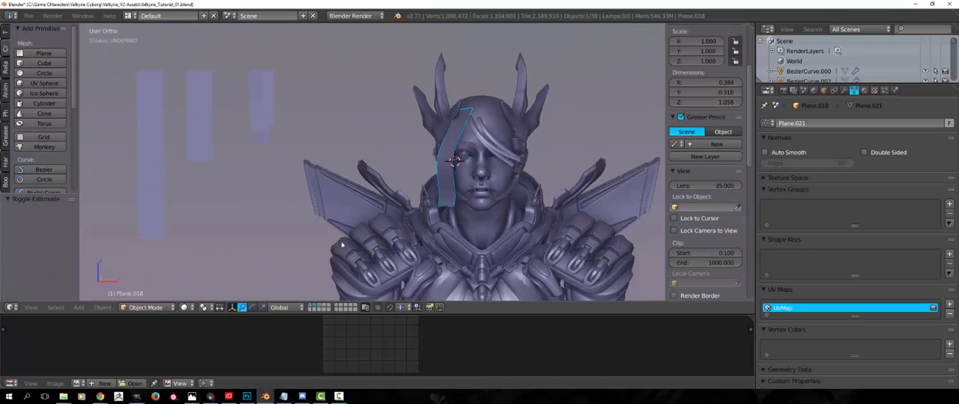
Display the layer with the original flat hair strip planes and select the planes object
{"action": "middle_click_drag", "start_coordinate": [278, 247], "coordinate": [314, 298], "text": "shift"}
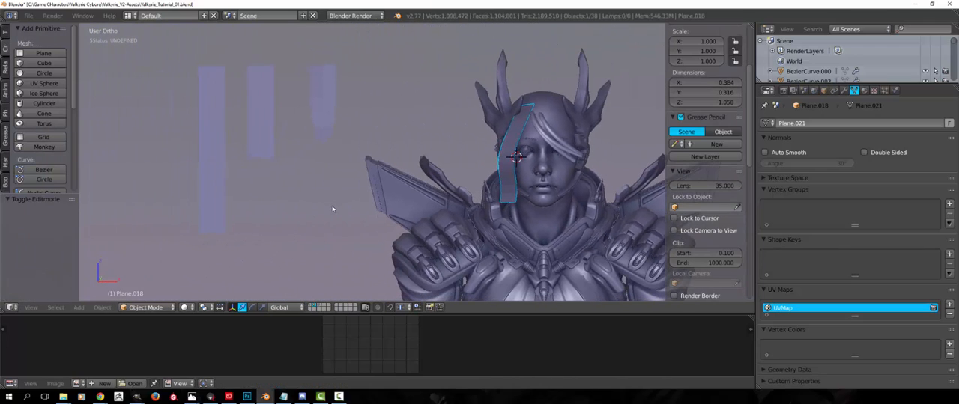
{"action": "left_click", "coordinate": [318, 308]}
{"action": "middle_click_drag", "start_coordinate": [337, 227], "coordinate": [329, 261]}
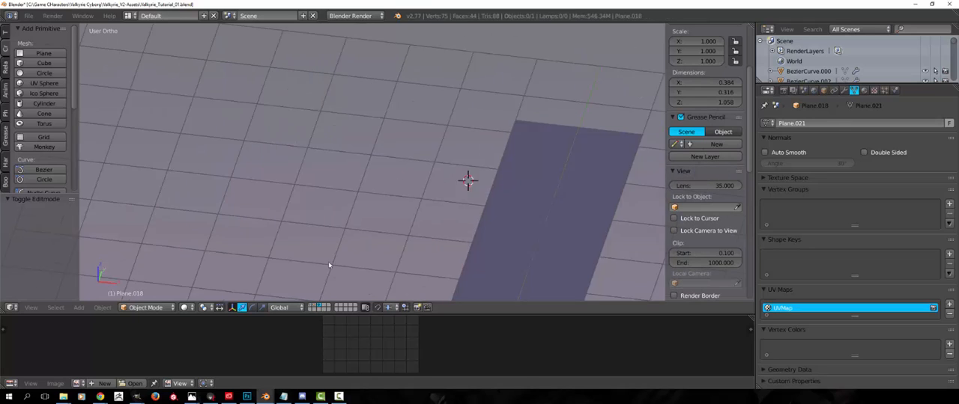
{"action": "scroll", "coordinate": [331, 261], "scroll_direction": "down", "scroll_amount": 7}
{"action": "middle_click_drag", "start_coordinate": [388, 237], "coordinate": [386, 197], "text": "shift"}
{"action": "middle_click_drag", "start_coordinate": [385, 197], "coordinate": [390, 202]}
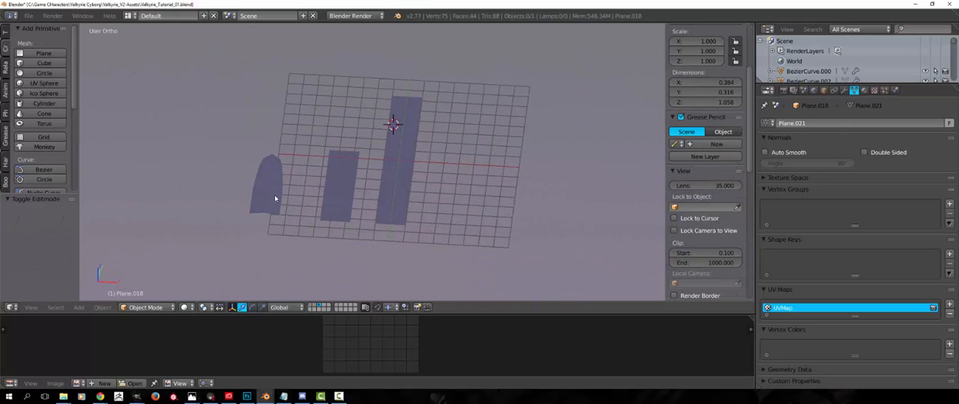
{"action": "middle_click_drag", "start_coordinate": [281, 207], "coordinate": [265, 223]}
{"action": "scroll", "coordinate": [278, 223], "scroll_direction": "up", "scroll_amount": 4}
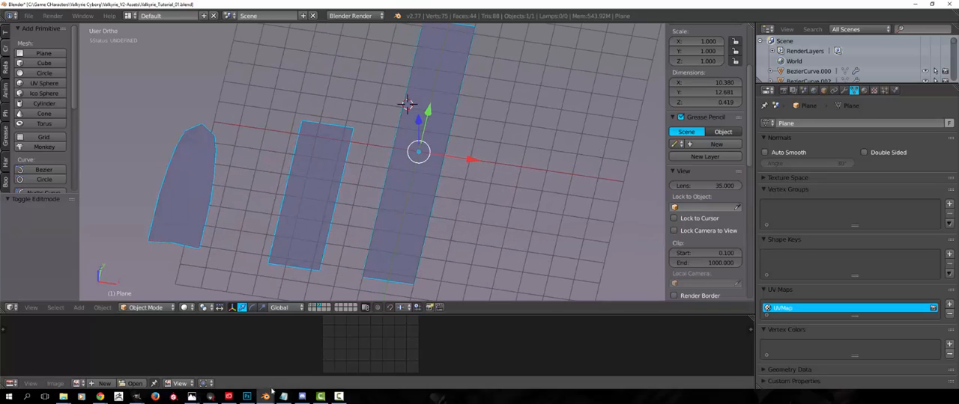
Check the painted punk hair reference photo in Photoshop and return to Blender
{"action": "left_click", "coordinate": [249, 394]}
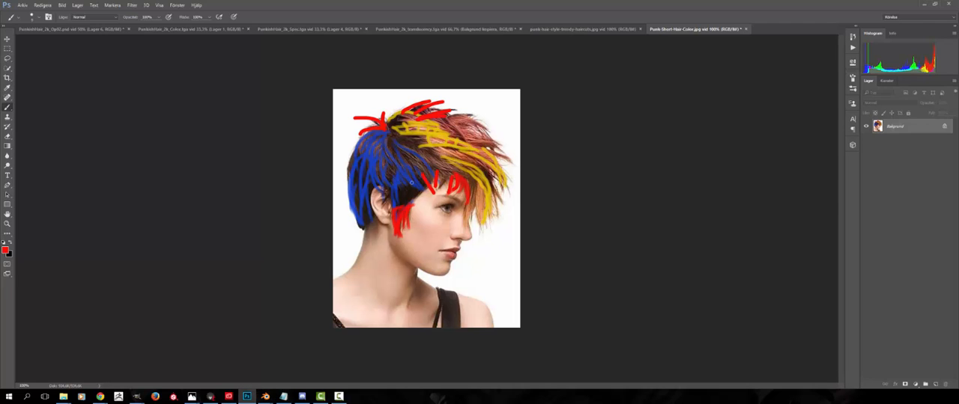
{"action": "left_click", "coordinate": [265, 396]}
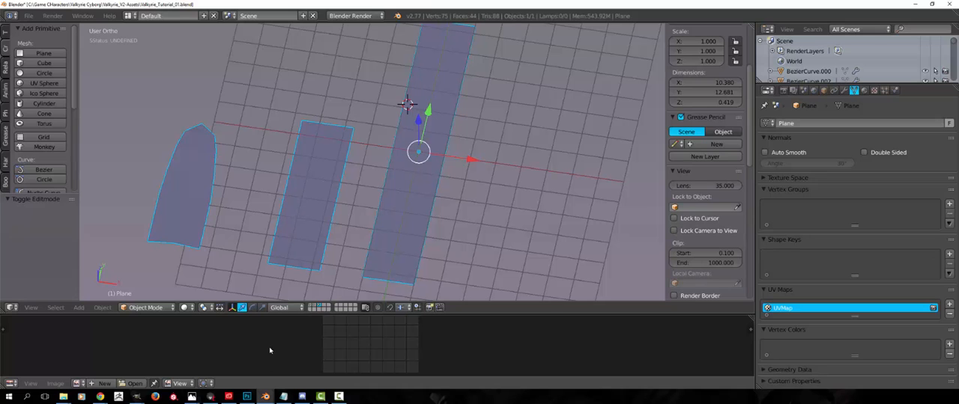
{"action": "middle_click_drag", "start_coordinate": [296, 285], "coordinate": [330, 302]}
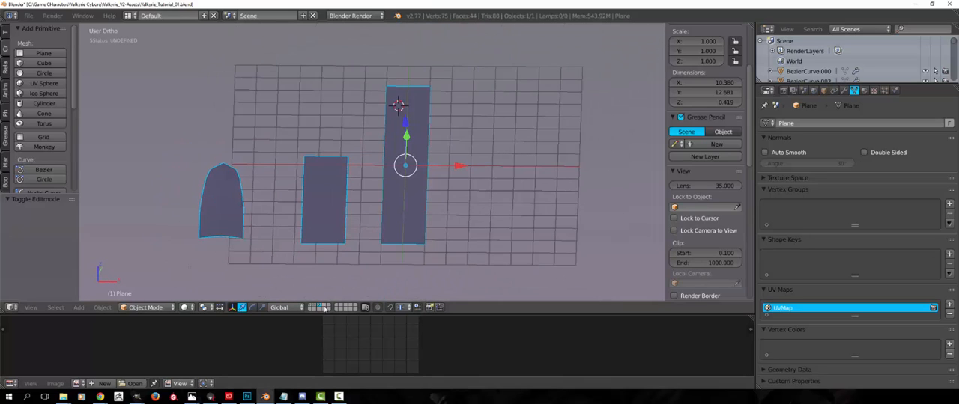
Display the character's layer again with the placed hair strip
{"action": "left_click", "coordinate": [317, 308]}
{"action": "middle_click_drag", "start_coordinate": [379, 217], "coordinate": [428, 206]}
{"action": "scroll", "coordinate": [437, 154], "scroll_direction": "up", "scroll_amount": 5}
{"action": "middle_click_drag", "start_coordinate": [437, 154], "coordinate": [330, 185], "text": "shift"}
{"action": "scroll", "coordinate": [330, 186], "scroll_direction": "down", "scroll_amount": 1}
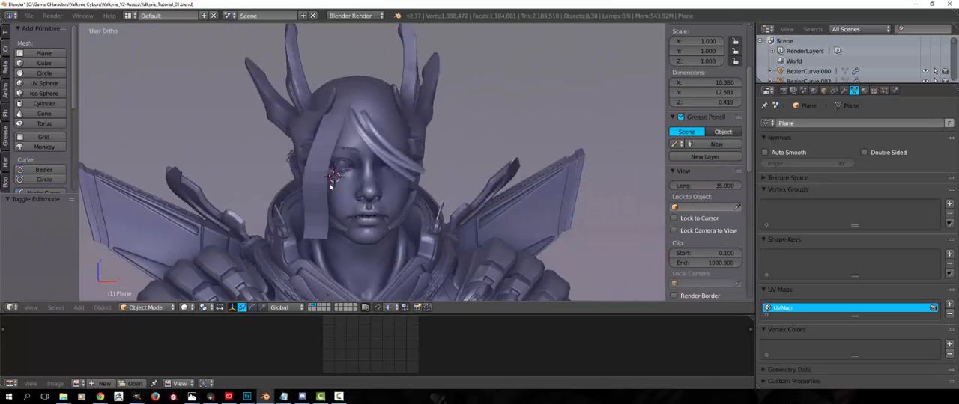
Maximize the 3D view and select the hair strip placed beside the face
{"action": "key", "text": "shift+space"}
{"action": "middle_click_drag", "start_coordinate": [492, 141], "coordinate": [417, 238]}
{"action": "scroll", "coordinate": [408, 223], "scroll_direction": "up", "scroll_amount": 1}
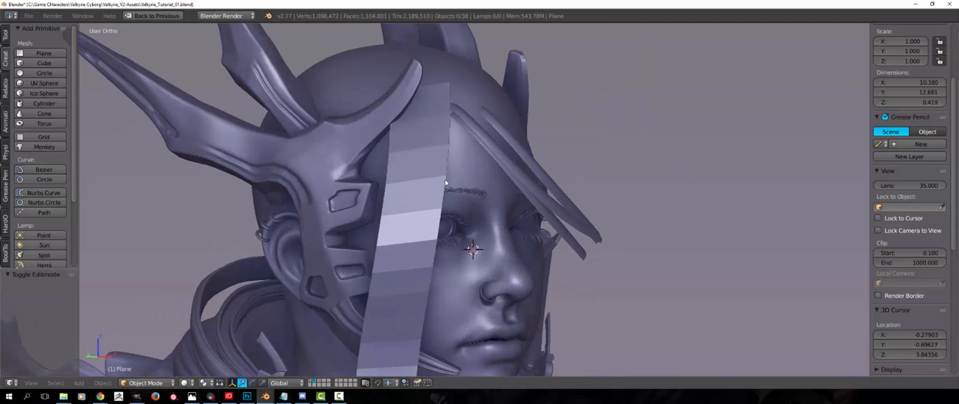
{"action": "middle_click_drag", "start_coordinate": [511, 164], "coordinate": [314, 243]}
{"action": "scroll", "coordinate": [363, 258], "scroll_direction": "down", "scroll_amount": 4}
{"action": "key", "text": "Tab"}
{"action": "middle_click_drag", "start_coordinate": [374, 228], "coordinate": [439, 237]}
{"action": "key", "text": "Tab"}
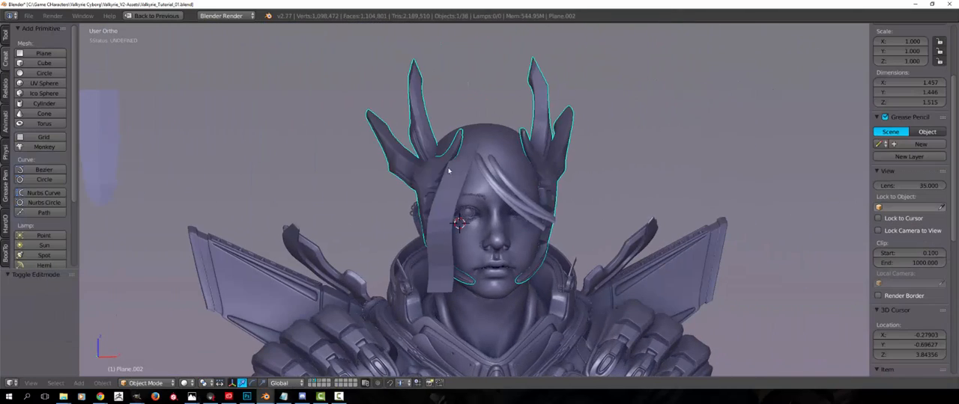
{"action": "right_click", "coordinate": [448, 171]}
{"action": "middle_click_drag", "start_coordinate": [402, 207], "coordinate": [381, 216]}
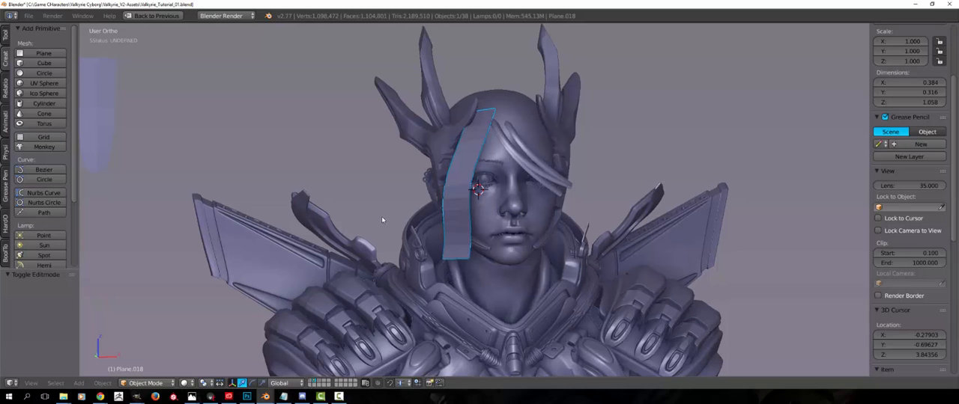
{"action": "key", "text": "g"}
{"action": "right_click", "coordinate": [421, 156]}
{"action": "middle_click_drag", "start_coordinate": [421, 156], "coordinate": [371, 210]}
{"action": "middle_click_drag", "start_coordinate": [426, 203], "coordinate": [441, 131]}
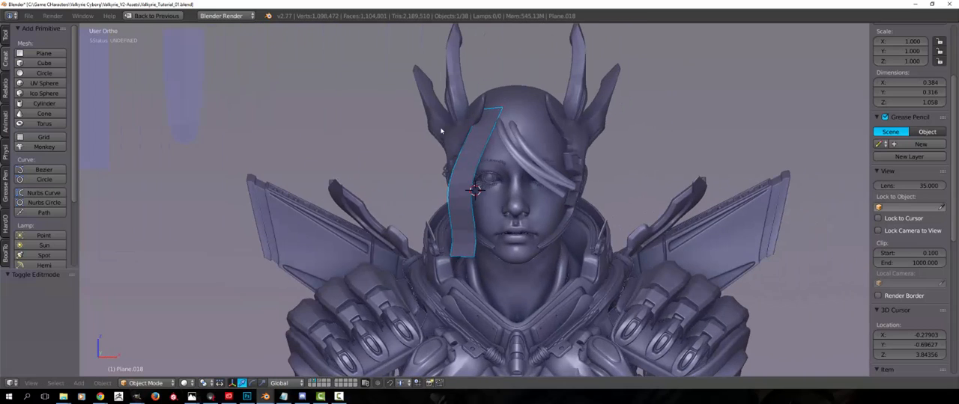
{"action": "middle_click_drag", "start_coordinate": [427, 201], "coordinate": [452, 230], "text": "shift"}
{"action": "scroll", "coordinate": [415, 229], "scroll_direction": "up", "scroll_amount": 3}
Rotate the hair strip's top edge about 6.7° with proportional falloff and shift it slightly upward along the head
{"action": "key", "text": "Tab"}
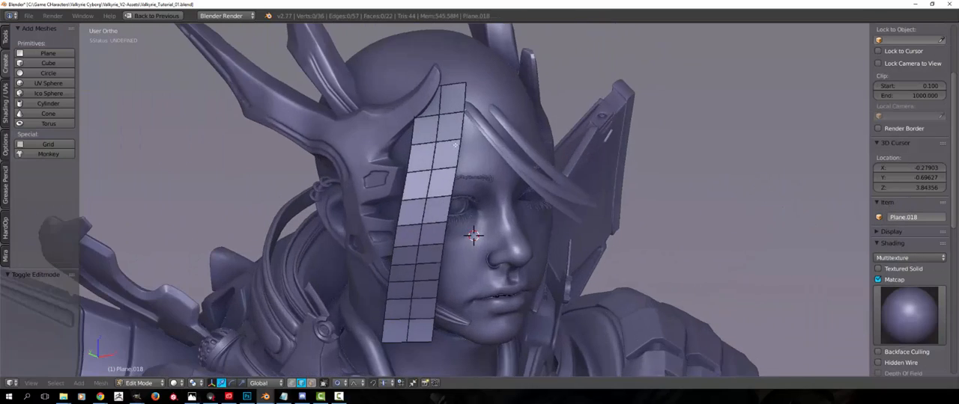
{"action": "right_click", "coordinate": [452, 191], "text": "alt"}
{"action": "key", "text": "a"}
{"action": "right_click", "coordinate": [454, 84], "text": "alt"}
{"action": "key", "text": "r"}
{"action": "left_click", "coordinate": [567, 84]}
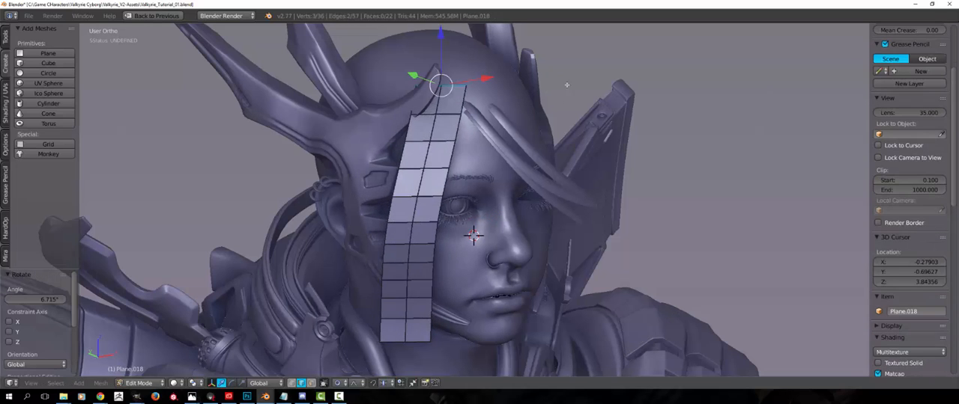
{"action": "key", "text": "g"}
{"action": "left_click", "coordinate": [565, 79]}
Reposition the hair strip's bottom edge beside the jaw with proportional falloff
{"action": "key", "text": "a"}
{"action": "right_click", "coordinate": [420, 340], "text": "alt"}
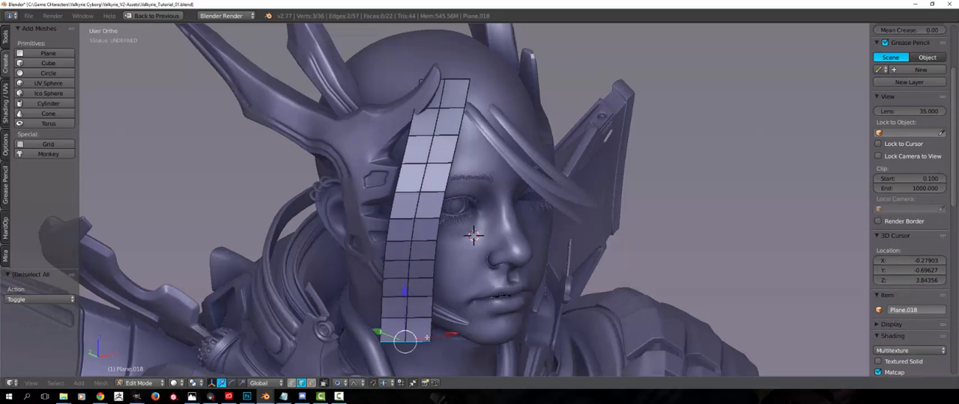
{"action": "middle_click_drag", "start_coordinate": [425, 329], "coordinate": [427, 277]}
{"action": "key", "text": "g"}
{"action": "left_click", "coordinate": [391, 304]}
Rotate the strip's top edge about 5.6° from the opposite side view and move it closer to the scalp
{"action": "key", "text": "a"}
{"action": "right_click", "coordinate": [481, 91], "text": "alt"}
{"action": "middle_click_drag", "start_coordinate": [511, 75], "coordinate": [674, 71]}
{"action": "key", "text": "r"}
{"action": "left_click", "coordinate": [674, 80]}
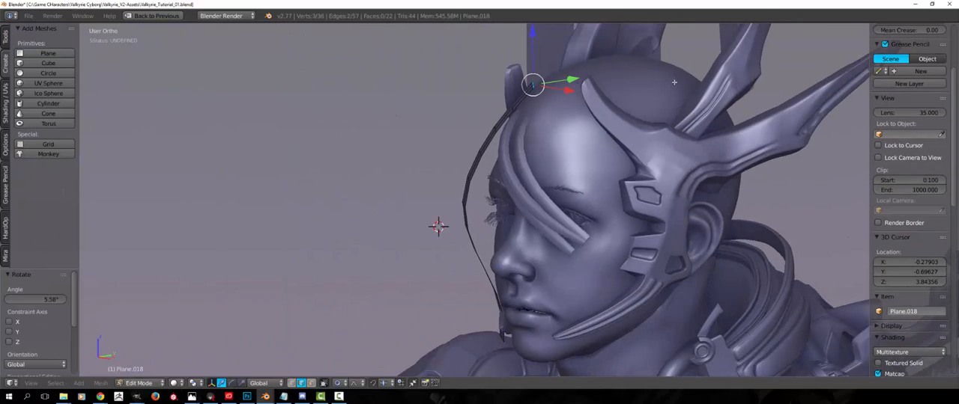
{"action": "key", "text": "g"}
{"action": "left_click", "coordinate": [683, 79]}
{"action": "key", "text": "a"}
Examine the reshaped strip's curvature around the face from the front and side
{"action": "mouse_move", "coordinate": [397, 206]}
{"action": "middle_mouse_down"}
{"action": "mouse_move", "coordinate": [475, 219]}
{"action": "mouse_move", "coordinate": [387, 212]}
{"action": "middle_mouse_up"}
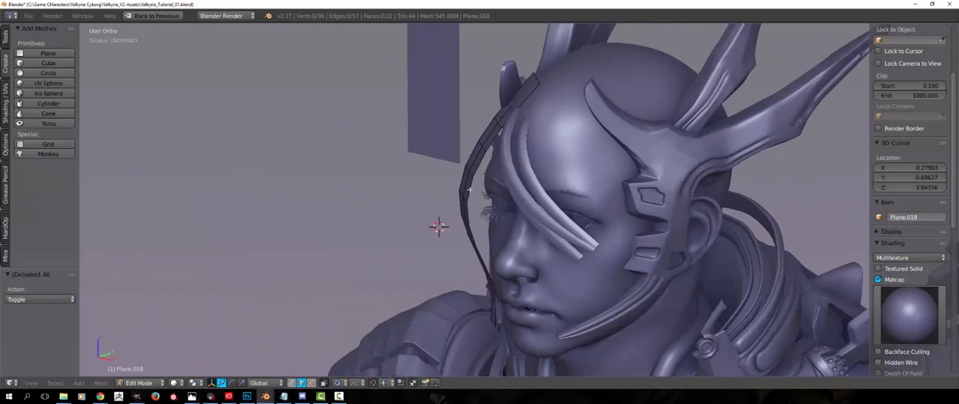
{"action": "key", "text": "Tab"}
{"action": "middle_click_drag", "start_coordinate": [469, 190], "coordinate": [461, 194]}
{"action": "key", "text": "Tab"}
{"action": "middle_click_drag", "start_coordinate": [479, 225], "coordinate": [468, 229]}
{"action": "scroll", "coordinate": [467, 229], "scroll_direction": "up", "scroll_amount": 3}
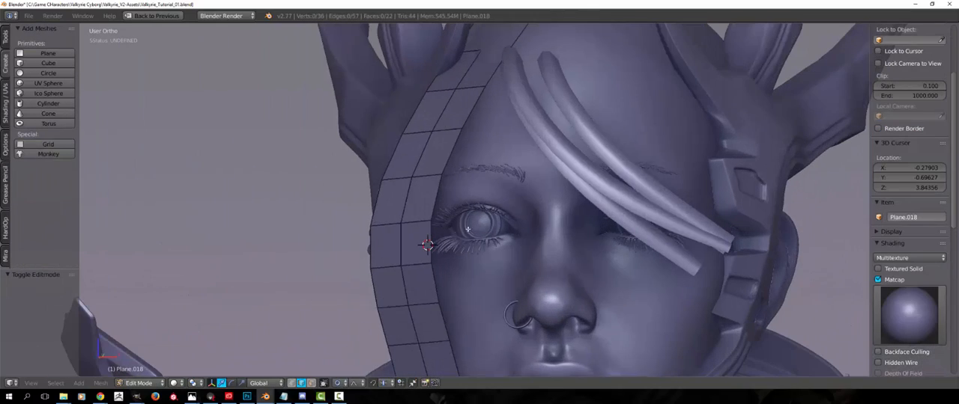
{"action": "scroll", "coordinate": [403, 264], "scroll_direction": "down", "scroll_amount": 3}
{"action": "middle_click_drag", "start_coordinate": [403, 265], "coordinate": [376, 261]}
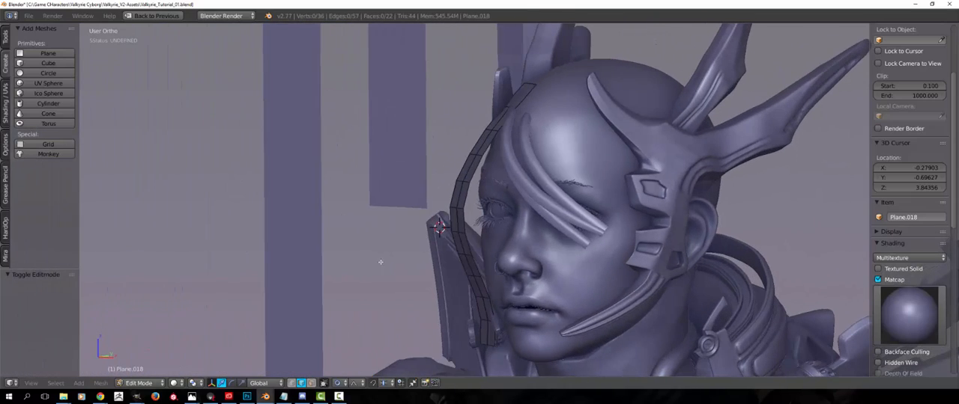
{"action": "scroll", "coordinate": [485, 302], "scroll_direction": "down", "scroll_amount": 2}
{"action": "middle_click_drag", "start_coordinate": [485, 301], "coordinate": [458, 147]}
{"action": "scroll", "coordinate": [457, 148], "scroll_direction": "up", "scroll_amount": 2}
{"action": "middle_click_drag", "start_coordinate": [449, 233], "coordinate": [418, 212]}
{"action": "middle_click_drag", "start_coordinate": [402, 213], "coordinate": [427, 215]}
Try adding an extra edge loop to the hair strip beside the eye
{"action": "scroll", "coordinate": [425, 215], "scroll_direction": "up", "scroll_amount": 2}
{"action": "key", "text": "ctrl+r"}
{"action": "left_click", "coordinate": [418, 216]}
{"action": "left_click", "coordinate": [425, 221]}
{"action": "key", "text": "ctrl+z"}
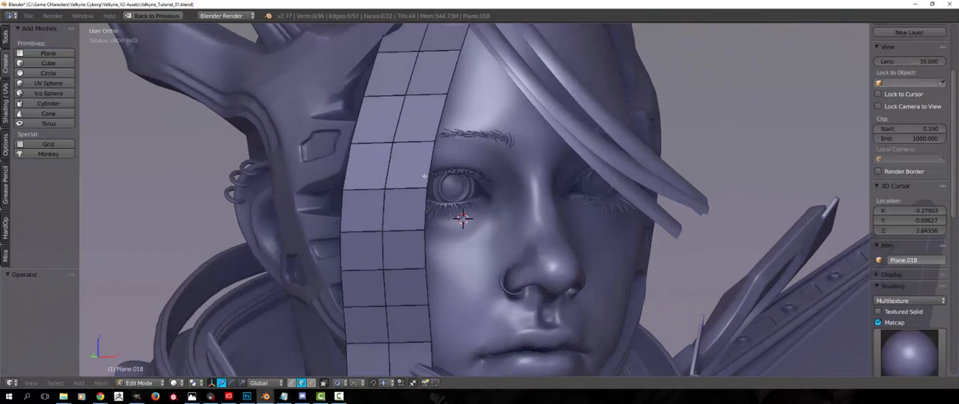
{"action": "key", "text": "ctrl+r"}
{"action": "left_click", "coordinate": [421, 176]}
{"action": "left_click", "coordinate": [422, 179]}
{"action": "key", "text": "ctrl+z"}
Inspect the mesh topology of the curved forehead strands and compare it with the flat side strip
{"action": "middle_click_drag", "start_coordinate": [432, 204], "coordinate": [407, 136]}
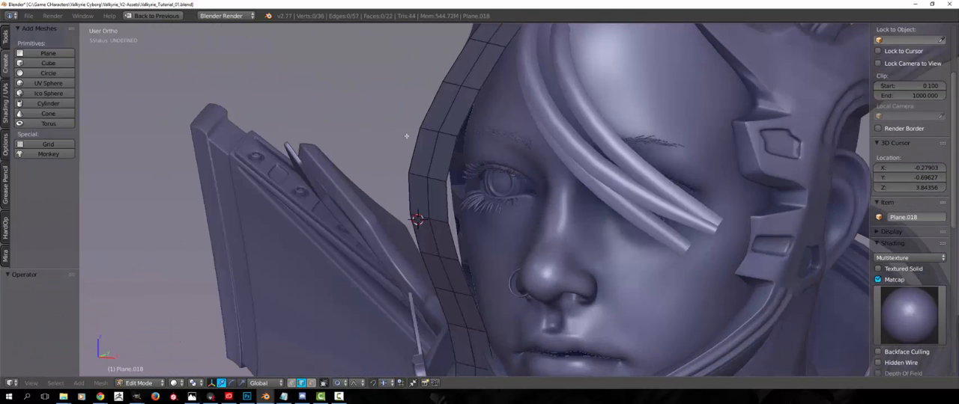
{"action": "middle_click_drag", "start_coordinate": [474, 242], "coordinate": [480, 251]}
{"action": "scroll", "coordinate": [360, 215], "scroll_direction": "down", "scroll_amount": 1}
{"action": "middle_click_drag", "start_coordinate": [421, 241], "coordinate": [297, 266]}
{"action": "key", "text": "Tab"}
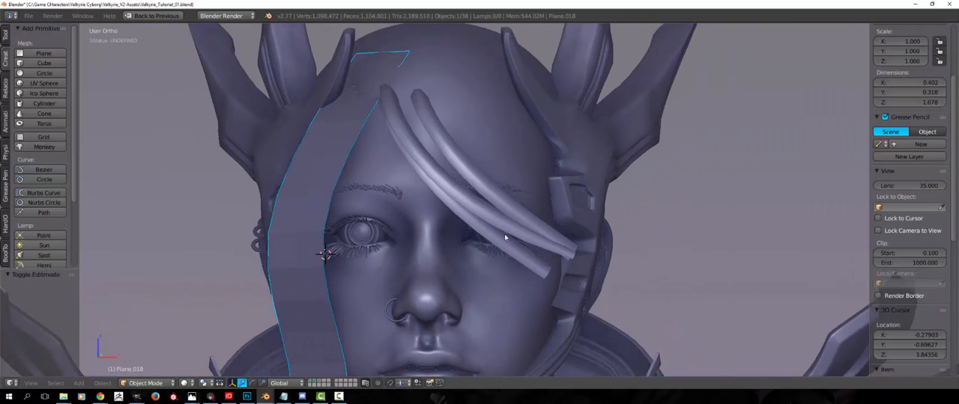
{"action": "right_click", "coordinate": [490, 217]}
{"action": "key", "text": "Tab"}
{"action": "key", "text": "Tab"}
{"action": "key", "text": "Tab"}
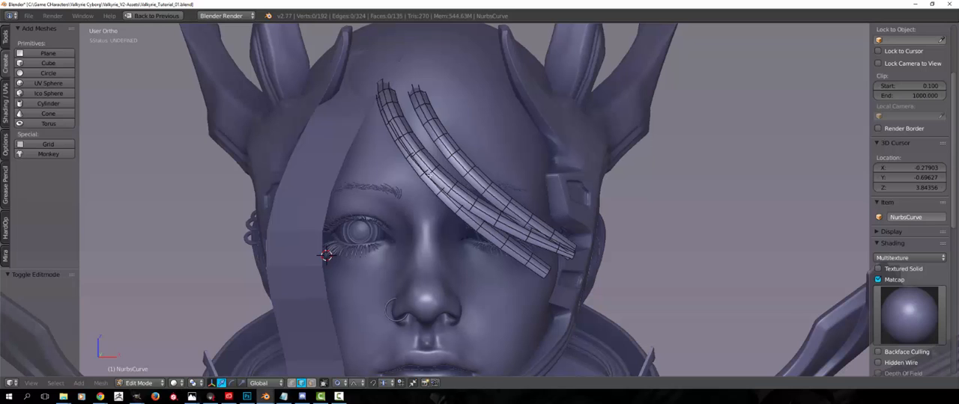
{"action": "middle_click_drag", "start_coordinate": [427, 168], "coordinate": [480, 198]}
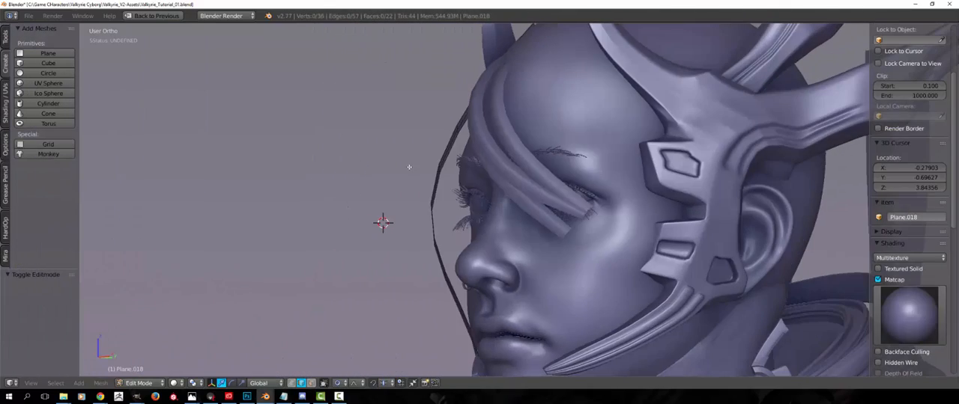
{"action": "middle_click_drag", "start_coordinate": [409, 167], "coordinate": [392, 180]}
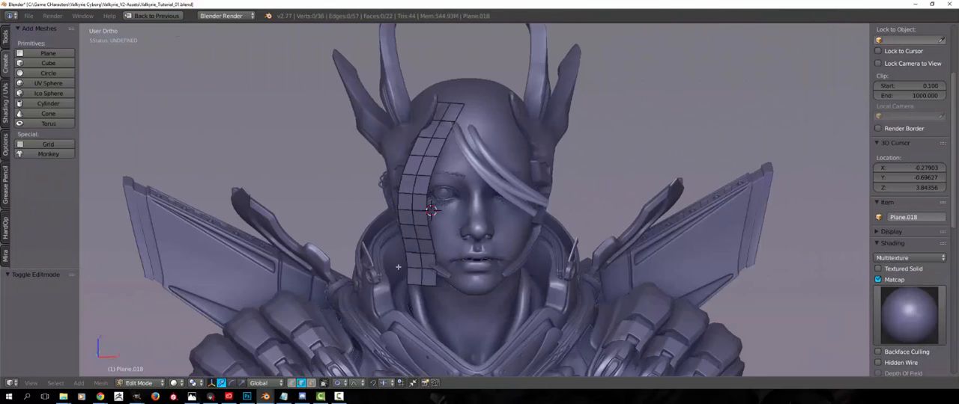
{"action": "key", "text": "Tab"}
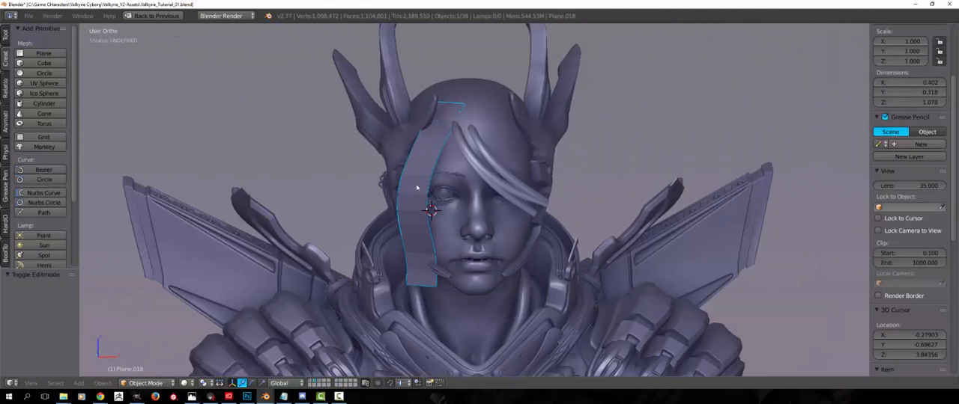
{"action": "key", "text": "g"}
{"action": "left_click", "coordinate": [400, 217]}
{"action": "middle_click_drag", "start_coordinate": [388, 220], "coordinate": [418, 229]}
{"action": "scroll", "coordinate": [417, 230], "scroll_direction": "up", "scroll_amount": 2}
{"action": "key", "text": "g"}
{"action": "right_click", "coordinate": [426, 157]}
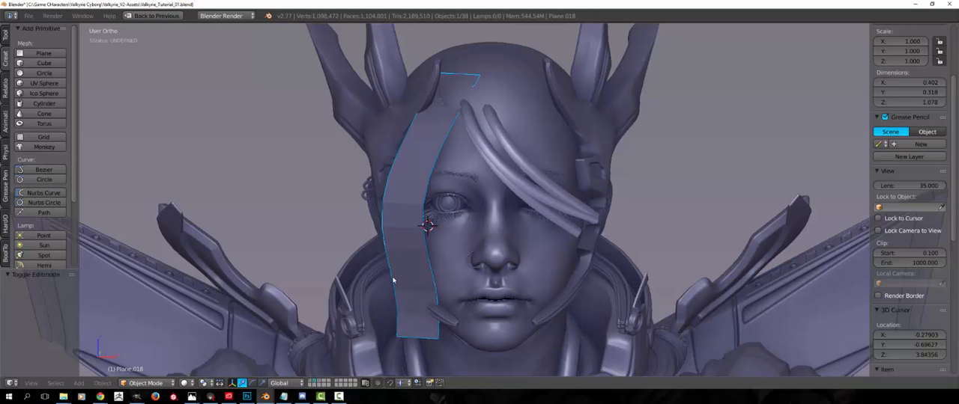
Select the curved forehead strands and examine their shape and position from several angles
{"action": "middle_click_drag", "start_coordinate": [393, 280], "coordinate": [547, 118]}
{"action": "key", "text": "a"}
{"action": "right_click", "coordinate": [530, 133]}
{"action": "right_click", "coordinate": [537, 125]}
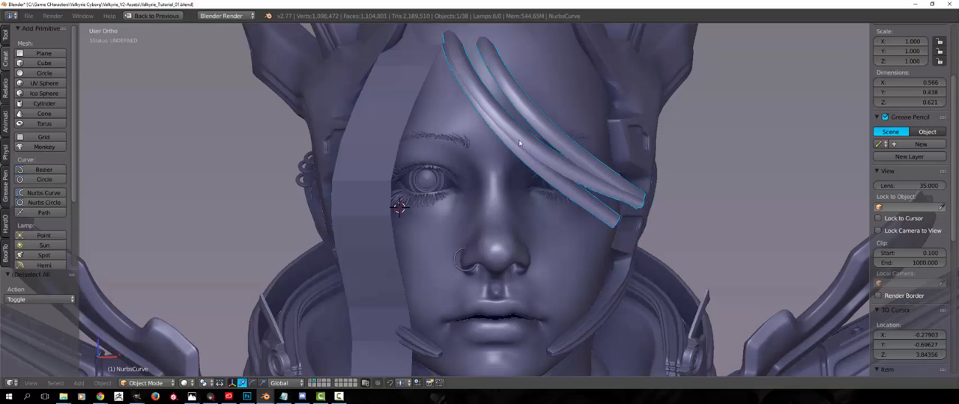
{"action": "middle_click_drag", "start_coordinate": [559, 178], "coordinate": [560, 231]}
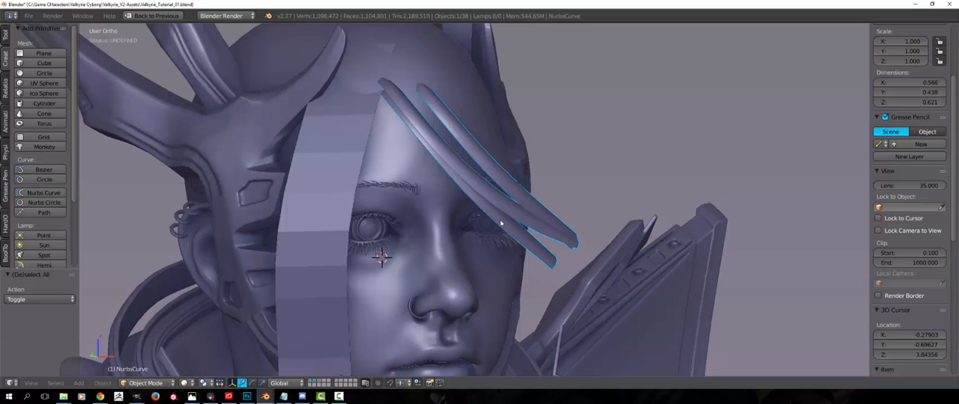
{"action": "middle_click_drag", "start_coordinate": [501, 221], "coordinate": [455, 175]}
{"action": "scroll", "coordinate": [471, 225], "scroll_direction": "down", "scroll_amount": 2}
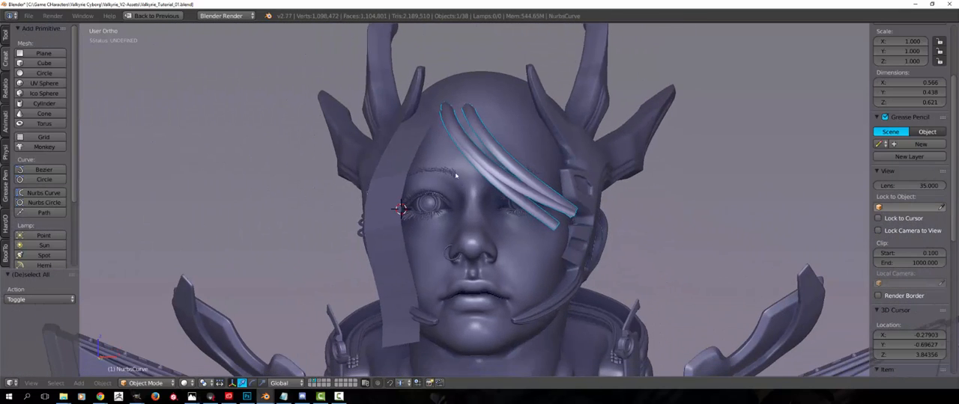
{"action": "right_click_drag", "start_coordinate": [379, 190], "coordinate": [368, 169]}
{"action": "right_click", "coordinate": [368, 169]}
{"action": "scroll", "coordinate": [358, 190], "scroll_direction": "down", "scroll_amount": 4}
{"action": "middle_click_drag", "start_coordinate": [358, 190], "coordinate": [480, 191]}
{"action": "right_click_drag", "start_coordinate": [481, 192], "coordinate": [490, 185]}
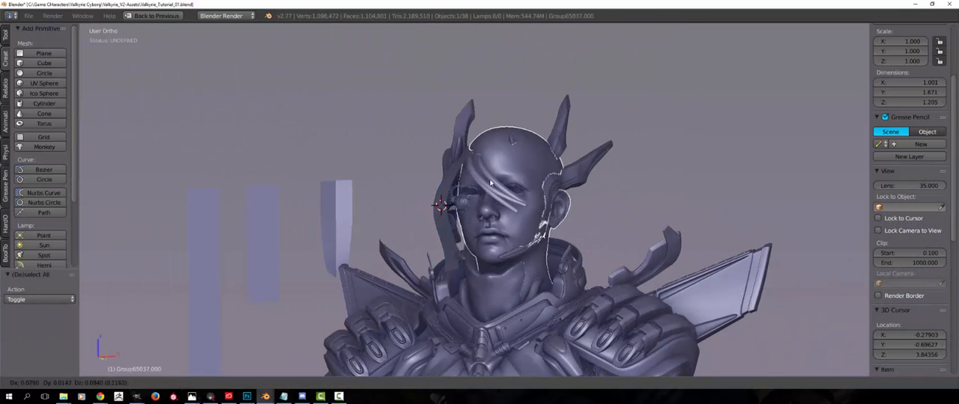
{"action": "right_click", "coordinate": [491, 193]}
{"action": "right_click", "coordinate": [491, 192]}
{"action": "key", "text": "a"}
{"action": "middle_click_drag", "start_coordinate": [488, 195], "coordinate": [416, 238]}
{"action": "scroll", "coordinate": [488, 255], "scroll_direction": "up", "scroll_amount": 2}
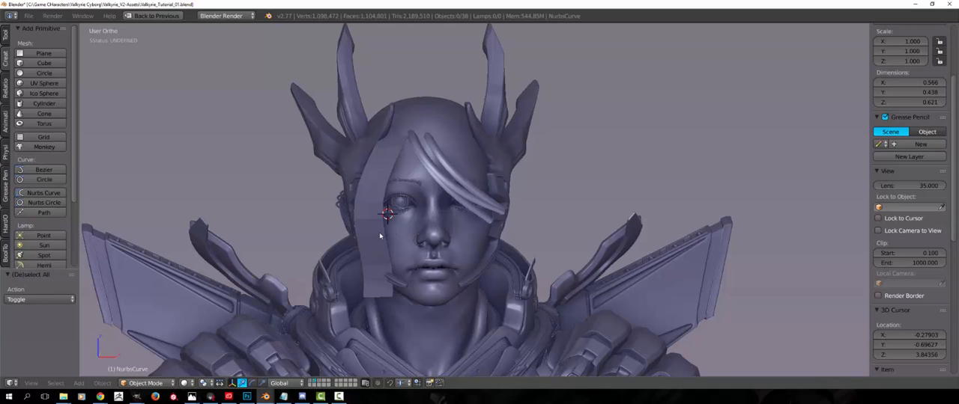
{"action": "middle_click_drag", "start_coordinate": [375, 236], "coordinate": [457, 296]}
{"action": "right_click", "coordinate": [464, 183]}
{"action": "key", "text": "g"}
{"action": "right_click", "coordinate": [408, 222]}
Display the layer with the finished hair and select one linked strip in the fuzzy hair mesh for inspection
{"action": "middle_click_drag", "start_coordinate": [445, 194], "coordinate": [494, 168]}
{"action": "scroll", "coordinate": [519, 214], "scroll_direction": "up", "scroll_amount": 2}
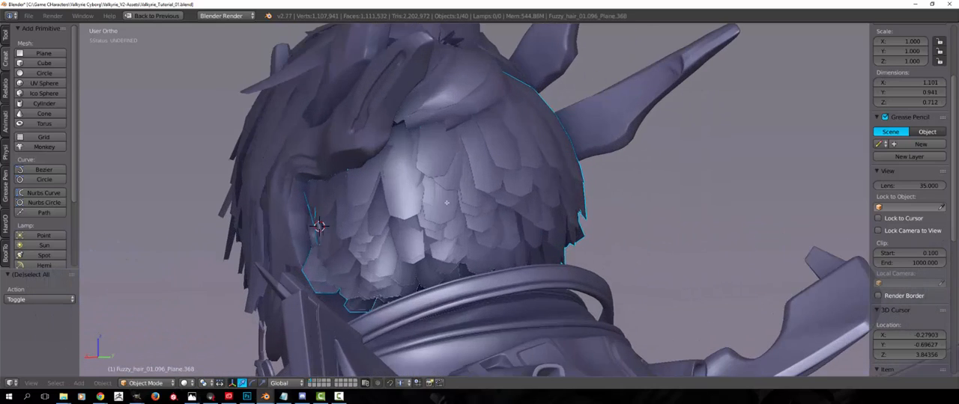
{"action": "key", "text": "Tab"}
{"action": "key", "text": "a"}
{"action": "key", "text": "l"}
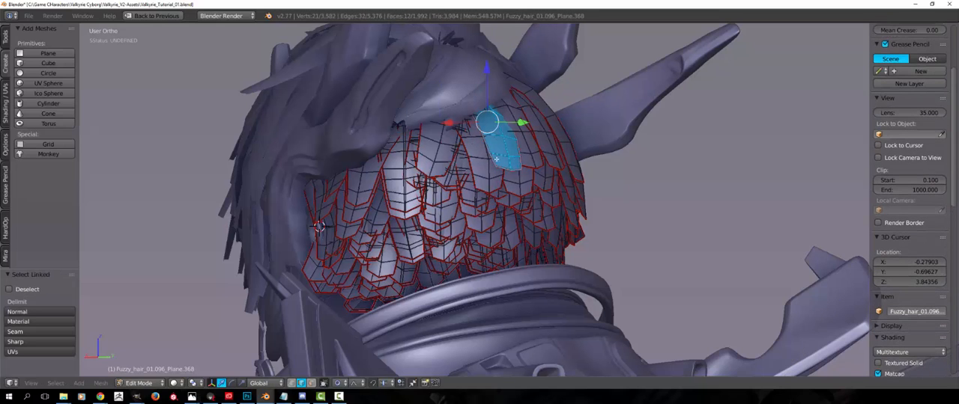
{"action": "mouse_move", "coordinate": [480, 153]}
{"action": "middle_mouse_down"}
{"action": "mouse_move", "coordinate": [435, 201]}
{"action": "mouse_move", "coordinate": [378, 204]}
{"action": "mouse_move", "coordinate": [463, 202]}
{"action": "mouse_move", "coordinate": [426, 215]}
{"action": "mouse_move", "coordinate": [453, 219]}
{"action": "mouse_move", "coordinate": [490, 211]}
{"action": "middle_mouse_up"}
{"action": "key", "text": "z"}
{"action": "key", "text": "Tab"}
Examine how the rows of short hair strips overlap on the back of the head
{"action": "scroll", "coordinate": [420, 210], "scroll_direction": "down", "scroll_amount": 3}
{"action": "key", "text": "z"}
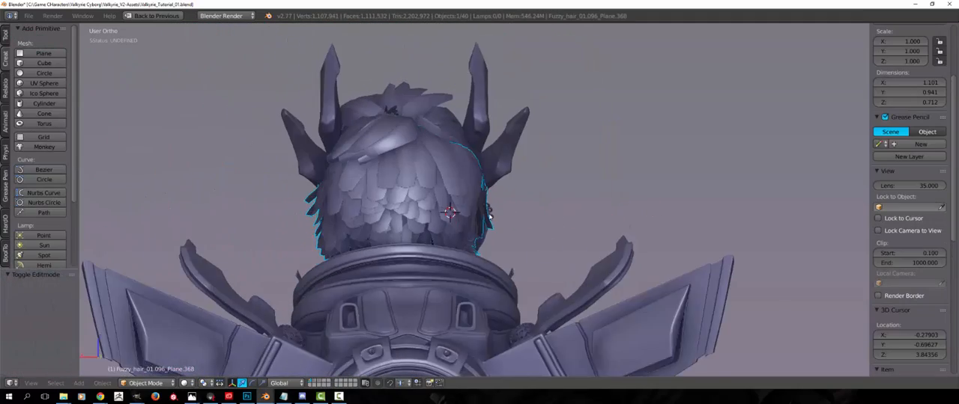
{"action": "scroll", "coordinate": [334, 189], "scroll_direction": "up", "scroll_amount": 4}
{"action": "middle_click_drag", "start_coordinate": [331, 187], "coordinate": [426, 183], "text": "shift"}
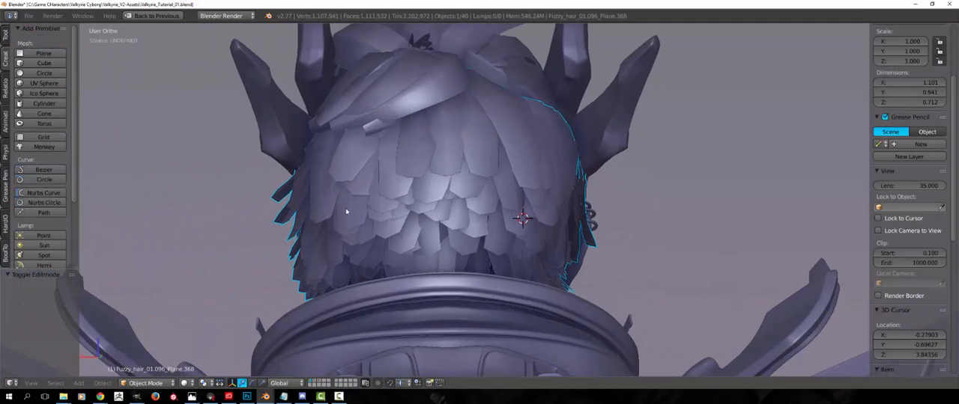
{"action": "middle_click_drag", "start_coordinate": [507, 208], "coordinate": [337, 196]}
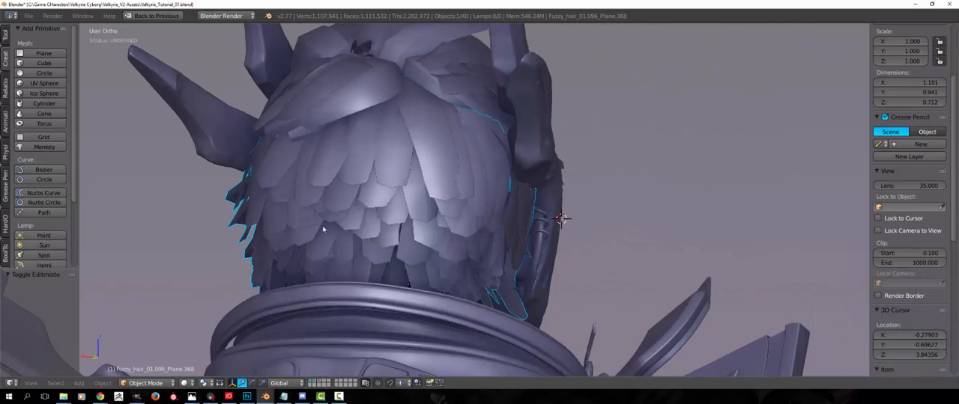
{"action": "middle_click_drag", "start_coordinate": [323, 229], "coordinate": [382, 258]}
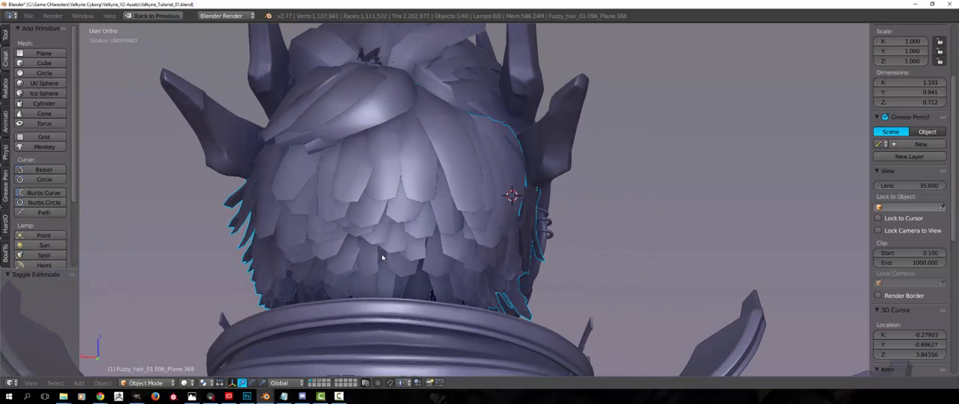
Restore the full editor layout, display the layer with the bald head, and select the head object
{"action": "key", "text": "ctrl+Up"}
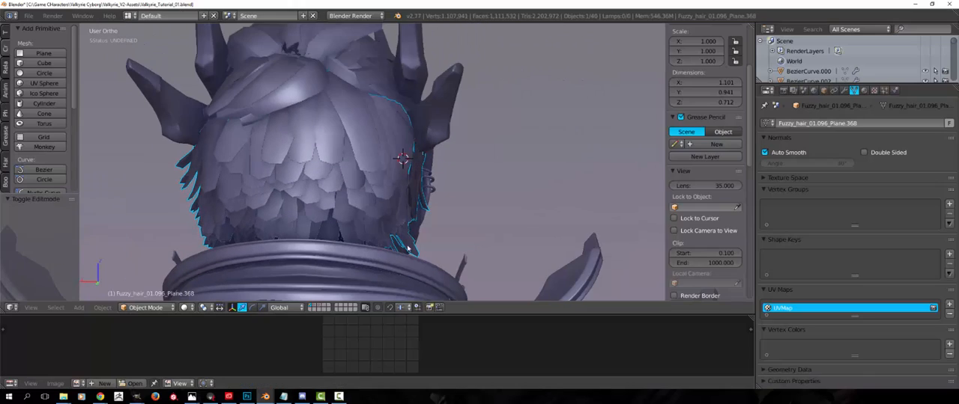
{"action": "middle_click_drag", "start_coordinate": [405, 159], "coordinate": [303, 287]}
{"action": "left_click", "coordinate": [314, 307]}
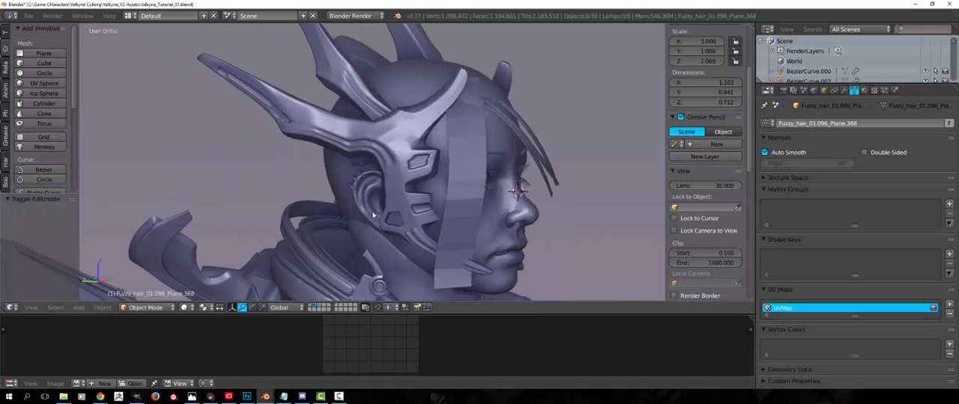
{"action": "middle_click_drag", "start_coordinate": [399, 185], "coordinate": [359, 179]}
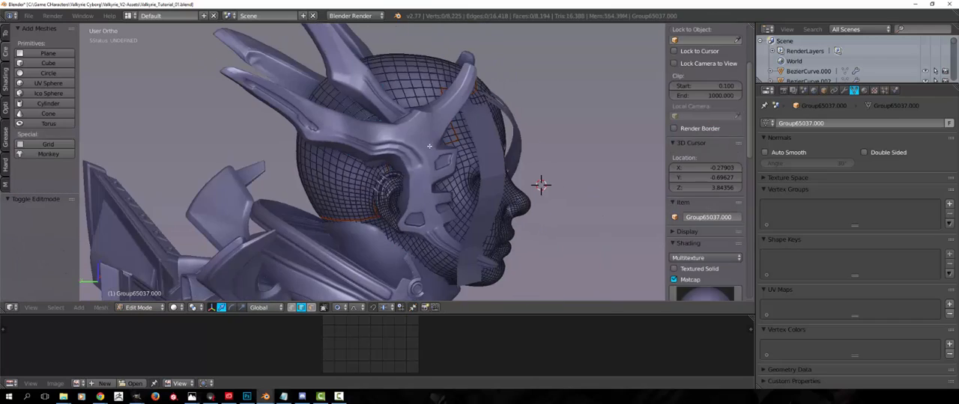
{"action": "middle_click_drag", "start_coordinate": [429, 146], "coordinate": [274, 167]}
Switch the head mesh to face selection and select the linked scalp faces delimited by seams
{"action": "key", "text": "ctrl+Tab"}
{"action": "left_click", "coordinate": [375, 193]}
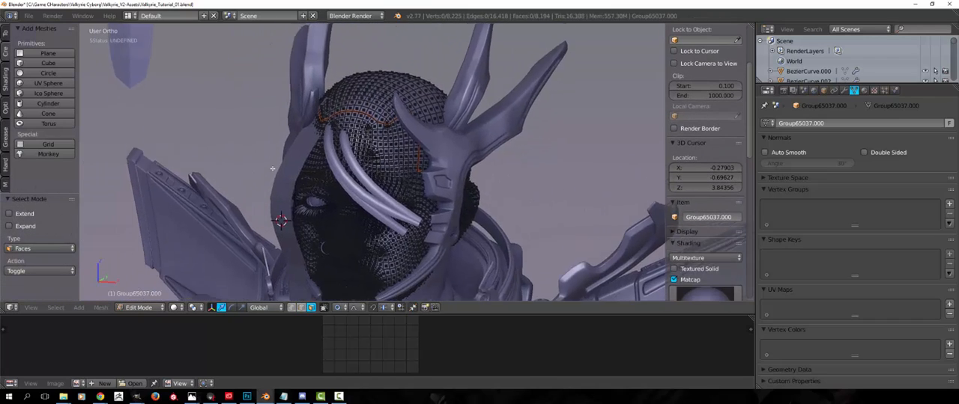
{"action": "scroll", "coordinate": [274, 167], "scroll_direction": "up", "scroll_amount": 2}
{"action": "key", "text": "l"}
{"action": "scroll", "coordinate": [704, 165], "scroll_direction": "up", "scroll_amount": 3}
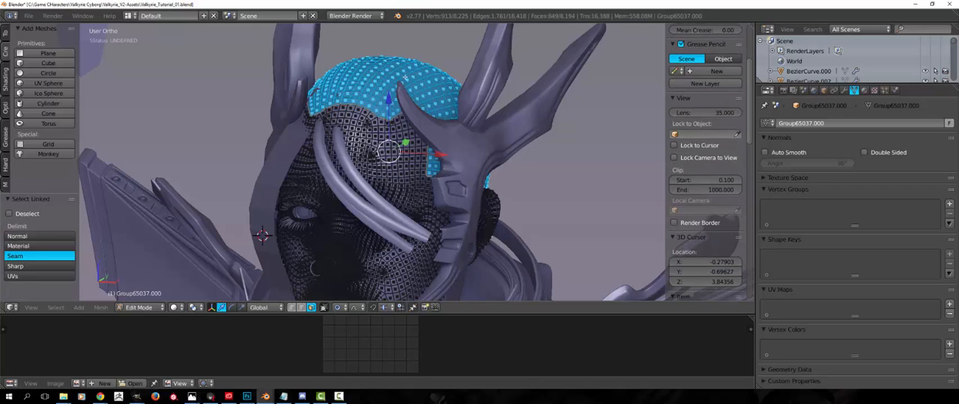
Duplicate the selected scalp faces in place
{"action": "middle_click_drag", "start_coordinate": [405, 77], "coordinate": [336, 136]}
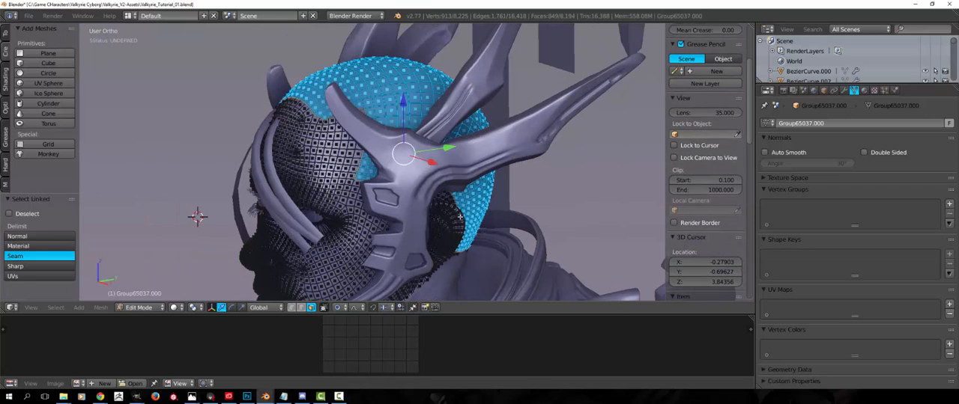
{"action": "middle_click_drag", "start_coordinate": [420, 146], "coordinate": [459, 202]}
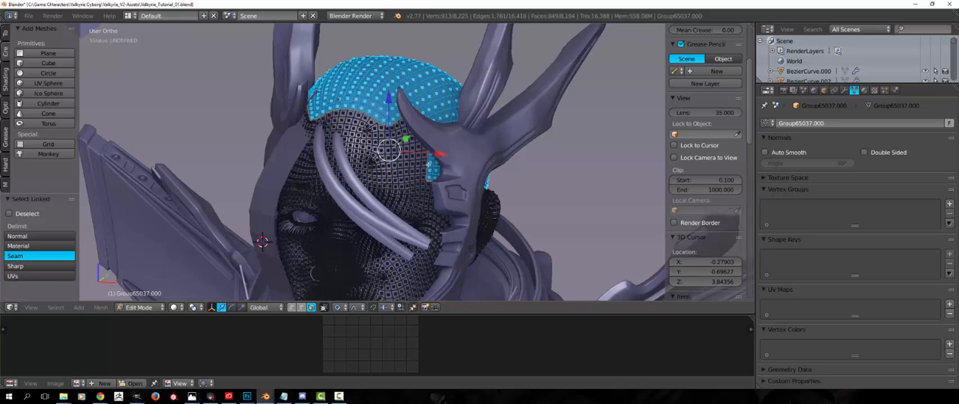
{"action": "middle_click_drag", "start_coordinate": [428, 165], "coordinate": [424, 148]}
{"action": "key", "text": "shift+d"}
{"action": "right_click", "coordinate": [420, 129]}
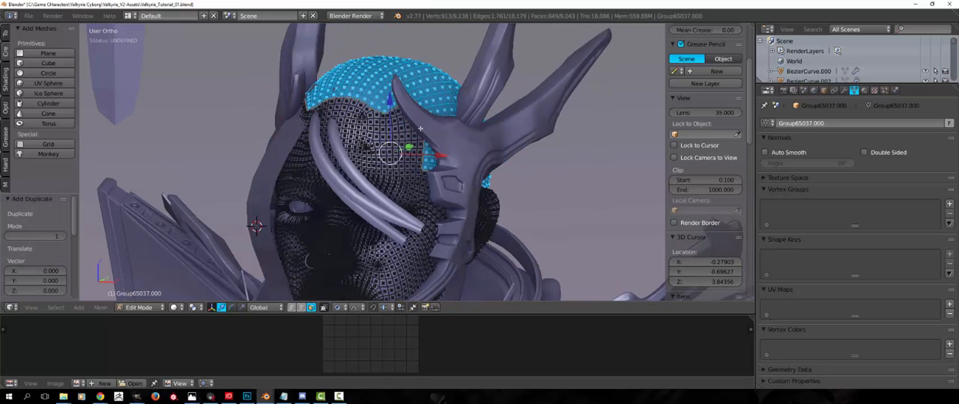
Separate the duplicated scalp faces into their own object and open the new scalp piece for mesh editing
{"action": "key", "text": "p"}
{"action": "left_click", "coordinate": [421, 129]}
{"action": "key", "text": "Tab"}
{"action": "right_click", "coordinate": [374, 77]}
{"action": "key", "text": "Tab"}
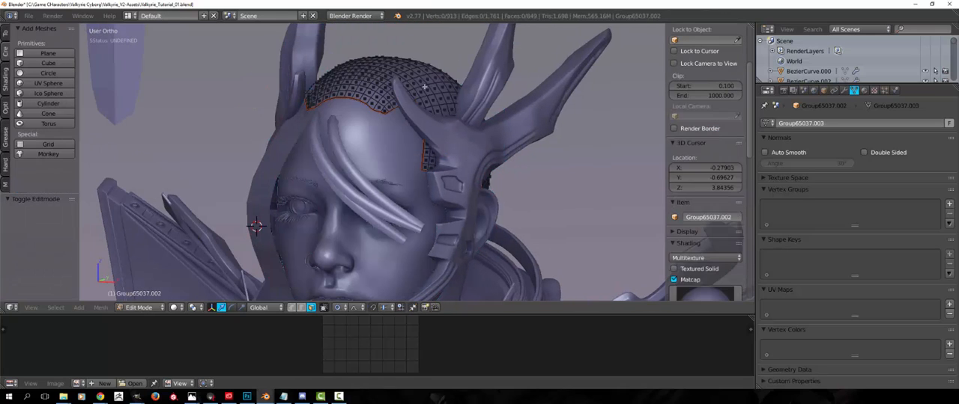
Add a new particle system to the separated scalp piece
{"action": "key", "text": "a"}
{"action": "key", "text": "a"}
{"action": "middle_click_drag", "start_coordinate": [520, 150], "coordinate": [488, 157]}
{"action": "middle_click_drag", "start_coordinate": [566, 155], "coordinate": [626, 157]}
{"action": "left_click", "coordinate": [885, 90]}
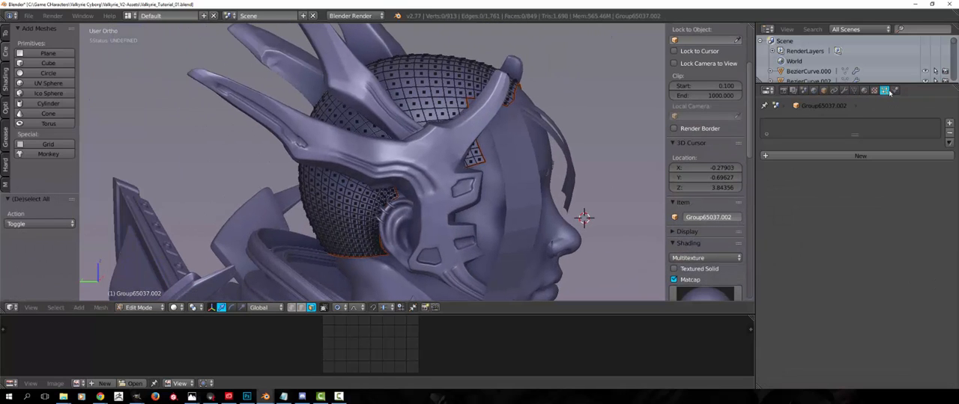
{"action": "left_click", "coordinate": [848, 159]}
Leave the scalp mesh and open the object holding the three flat hair strips for mesh editing
{"action": "middle_click_drag", "start_coordinate": [517, 139], "coordinate": [522, 162]}
{"action": "scroll", "coordinate": [405, 153], "scroll_direction": "down", "scroll_amount": 5}
{"action": "scroll", "coordinate": [389, 146], "scroll_direction": "up", "scroll_amount": 2}
{"action": "key", "text": "Tab"}
{"action": "middle_click_drag", "start_coordinate": [365, 150], "coordinate": [427, 225], "text": "shift"}
{"action": "right_click", "coordinate": [300, 176]}
{"action": "key", "text": "Tab"}
{"action": "scroll", "coordinate": [435, 138], "scroll_direction": "up", "scroll_amount": 3}
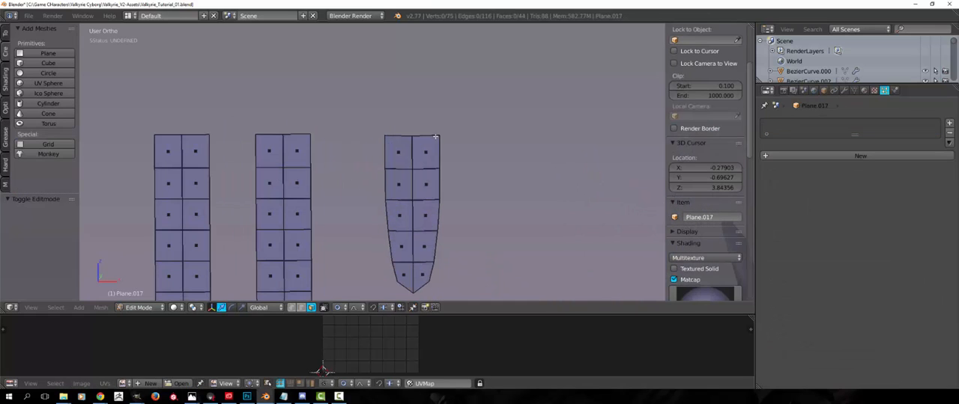
In face selection, select the linked faces of the short pointed strip and separate them into a new object
{"action": "key", "text": "ctrl+Tab"}
{"action": "left_click", "coordinate": [430, 204]}
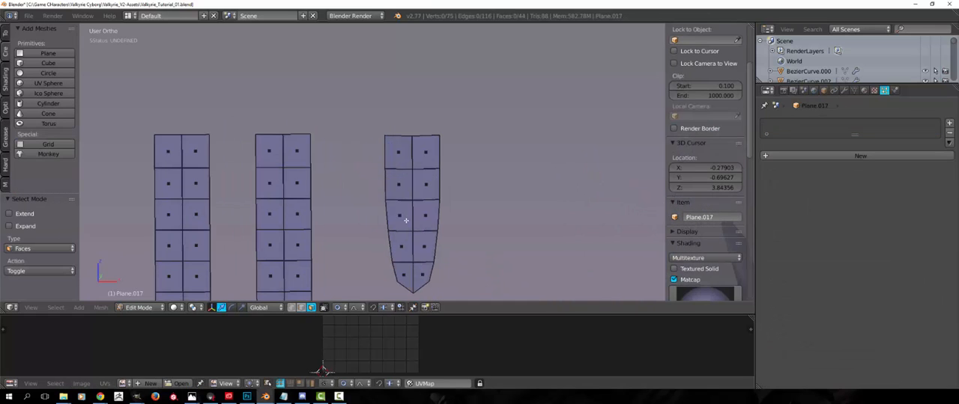
{"action": "middle_click_drag", "start_coordinate": [376, 153], "coordinate": [344, 120], "text": "shift"}
{"action": "scroll", "coordinate": [344, 120], "scroll_direction": "down", "scroll_amount": 3}
{"action": "middle_click_drag", "start_coordinate": [440, 152], "coordinate": [386, 132], "text": "shift"}
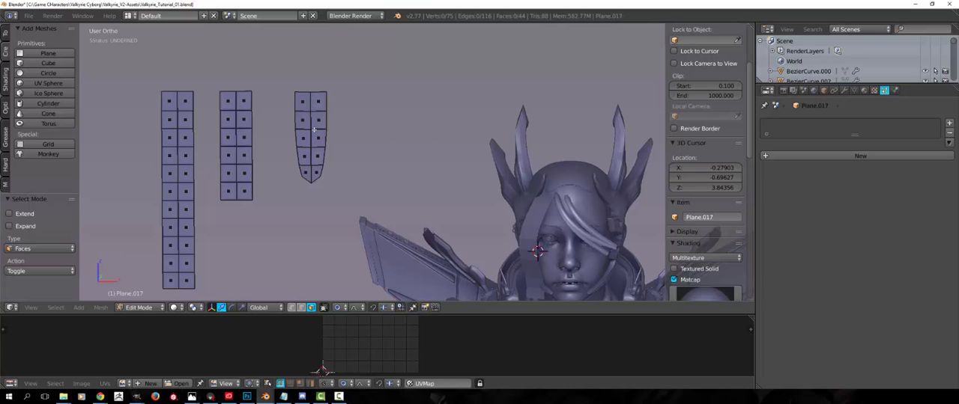
{"action": "key", "text": "l"}
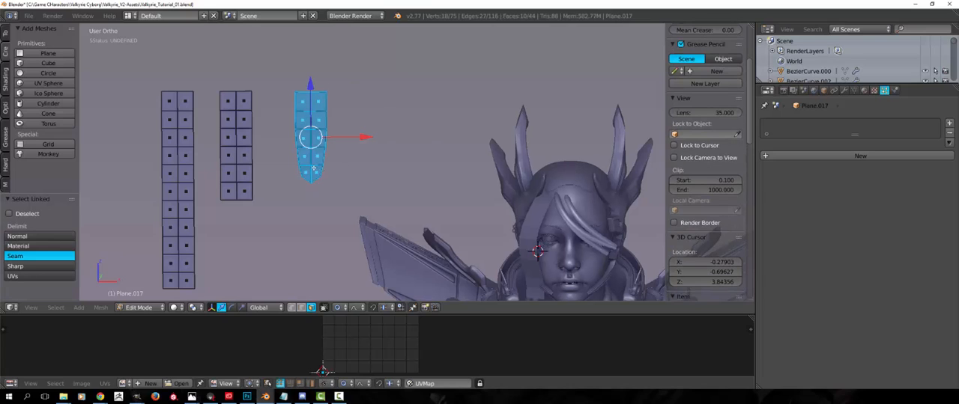
{"action": "key", "text": "p"}
{"action": "left_click", "coordinate": [296, 165]}
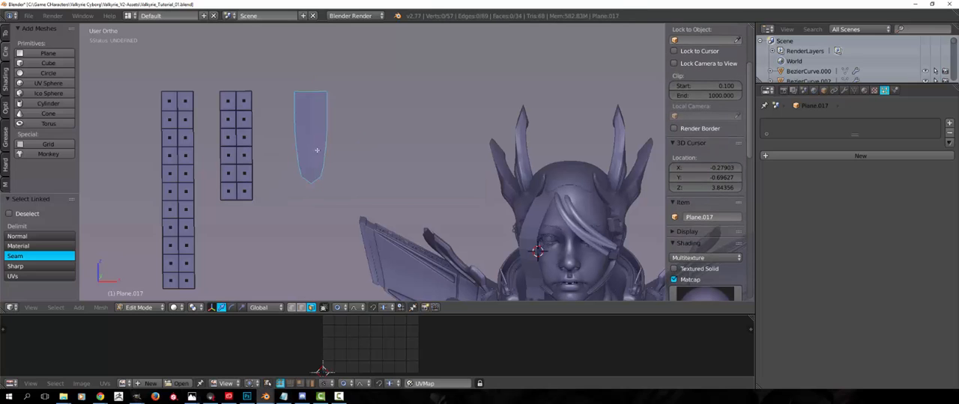
Select the separated pointed strip and open its mesh for editing with edge selection
{"action": "scroll", "coordinate": [356, 180], "scroll_direction": "up", "scroll_amount": 2}
{"action": "key", "text": "Tab"}
{"action": "middle_click_drag", "start_coordinate": [357, 180], "coordinate": [368, 173]}
{"action": "right_click", "coordinate": [166, 164]}
{"action": "middle_click_drag", "start_coordinate": [260, 156], "coordinate": [374, 167], "text": "shift"}
{"action": "scroll", "coordinate": [375, 157], "scroll_direction": "down", "scroll_amount": 5}
{"action": "key", "text": "Tab"}
{"action": "middle_click_drag", "start_coordinate": [353, 128], "coordinate": [481, 171], "text": "shift"}
{"action": "scroll", "coordinate": [481, 171], "scroll_direction": "up", "scroll_amount": 2}
{"action": "middle_click_drag", "start_coordinate": [537, 177], "coordinate": [392, 145], "text": "shift"}
{"action": "scroll", "coordinate": [391, 144], "scroll_direction": "up", "scroll_amount": 6}
{"action": "key", "text": "ctrl+Tab"}
{"action": "left_click", "coordinate": [364, 144]}
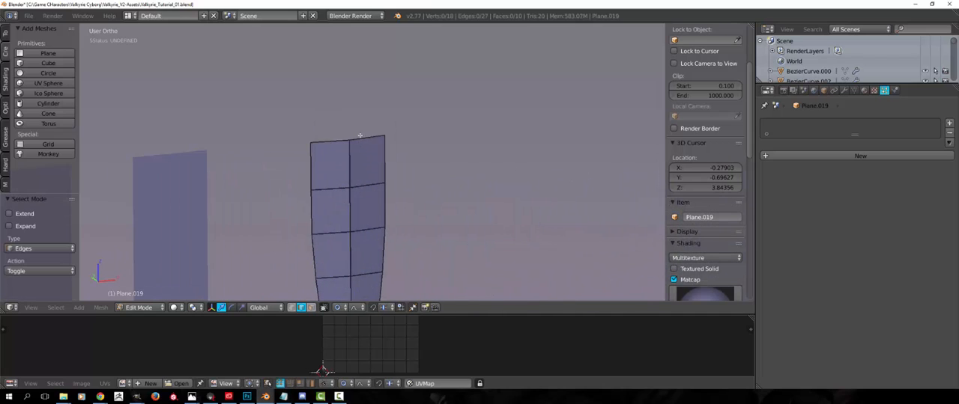
Select the two top edges of the pointed strip and snap the 3D cursor to the selection
{"action": "right_click", "coordinate": [347, 140], "text": "alt"}
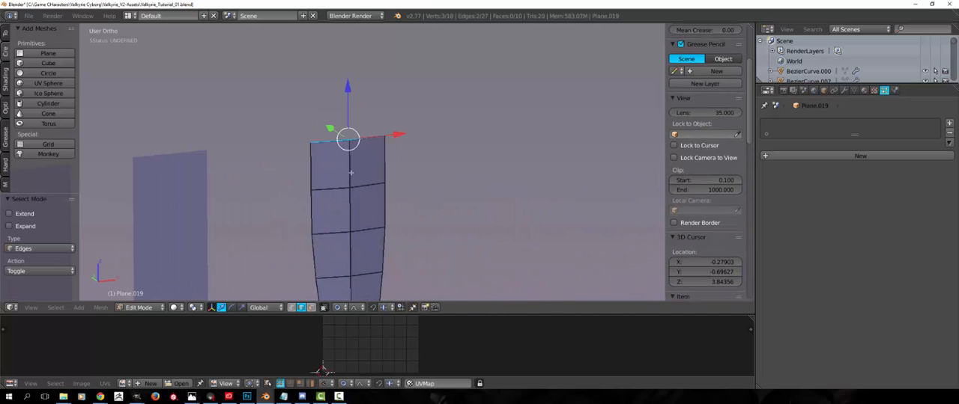
{"action": "key", "text": "space"}
{"action": "type", "text": "snap"}
{"action": "key", "text": "Down"}
{"action": "key", "text": "Down"}
{"action": "key", "text": "Down"}
{"action": "key", "text": "Down"}
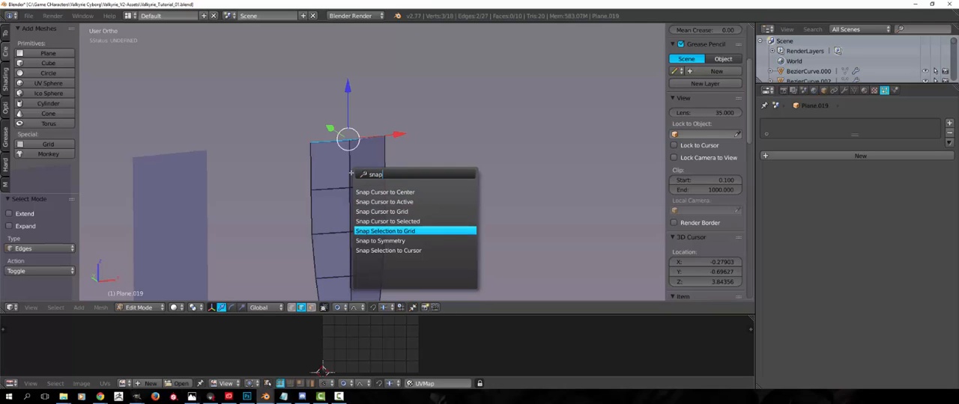
{"action": "key", "text": "Down"}
{"action": "key", "text": "Up"}
{"action": "key", "text": "Up"}
{"action": "key", "text": "Return"}
Return to object mode and set the pointed strip's origin to the 3D cursor
{"action": "key", "text": "Tab"}
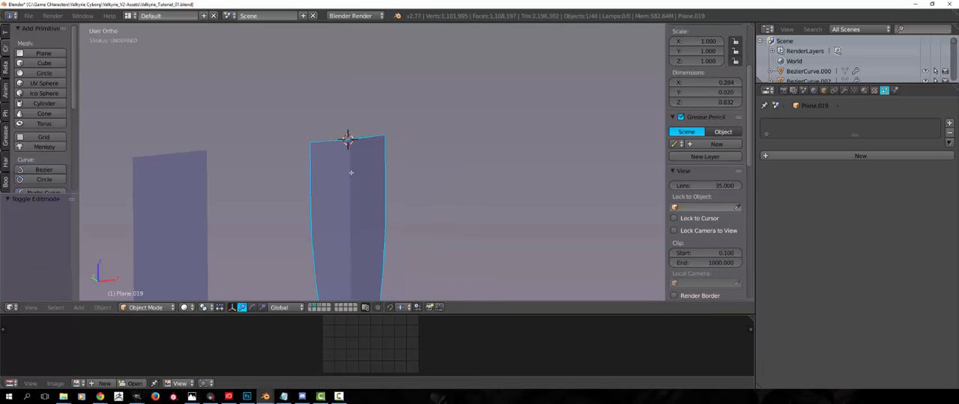
{"action": "key", "text": "space"}
{"action": "type", "text": "se"}
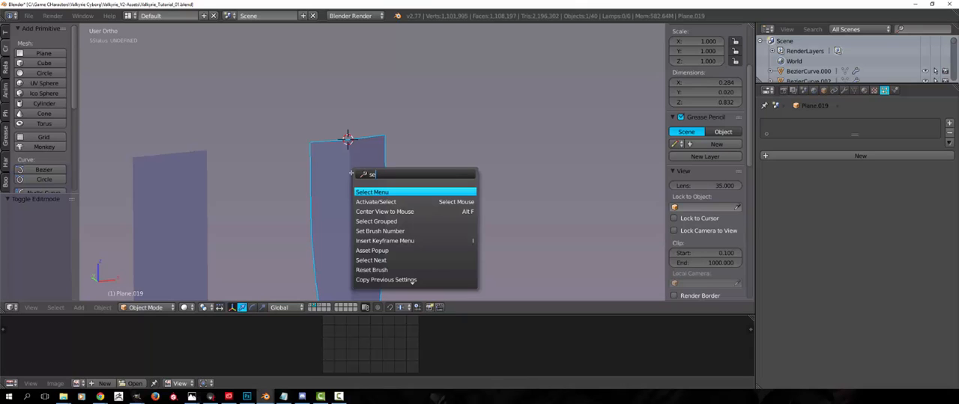
{"action": "type", "text": "t"}
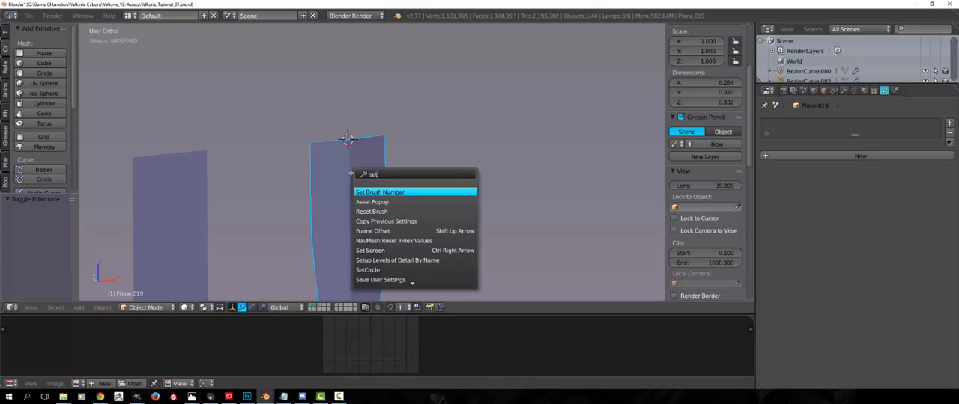
{"action": "type", "text": " or"}
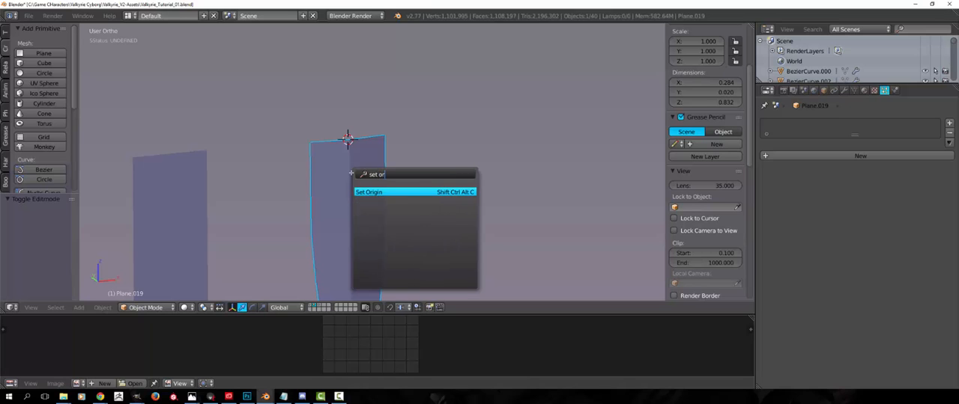
{"action": "key", "text": "Return"}
{"action": "key", "text": "Return"}
Examine the strips and their placement beside the character bust from several angles
{"action": "key", "text": "a"}
{"action": "middle_click_drag", "start_coordinate": [384, 161], "coordinate": [392, 171]}
{"action": "scroll", "coordinate": [391, 171], "scroll_direction": "down", "scroll_amount": 6}
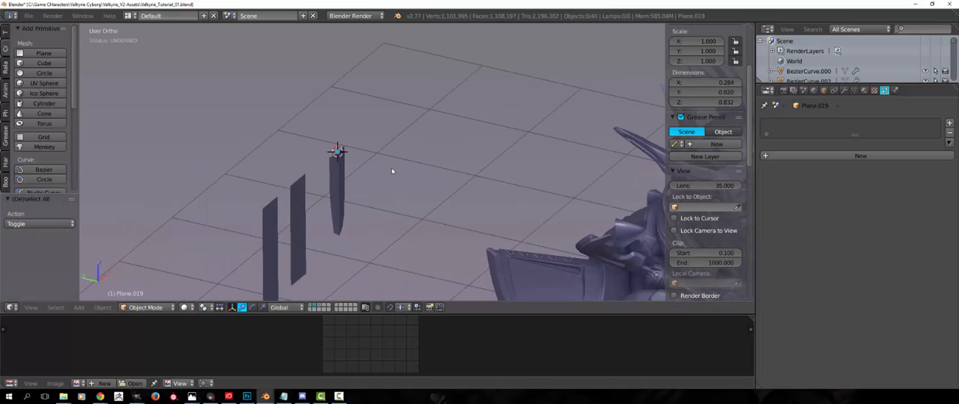
{"action": "middle_click_drag", "start_coordinate": [323, 154], "coordinate": [189, 147], "text": "shift"}
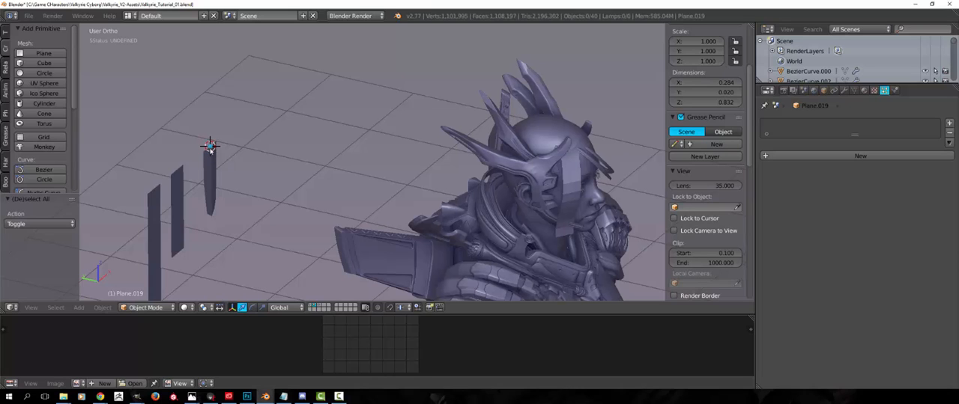
{"action": "middle_click_drag", "start_coordinate": [211, 147], "coordinate": [239, 96]}
{"action": "scroll", "coordinate": [241, 97], "scroll_direction": "down", "scroll_amount": 2}
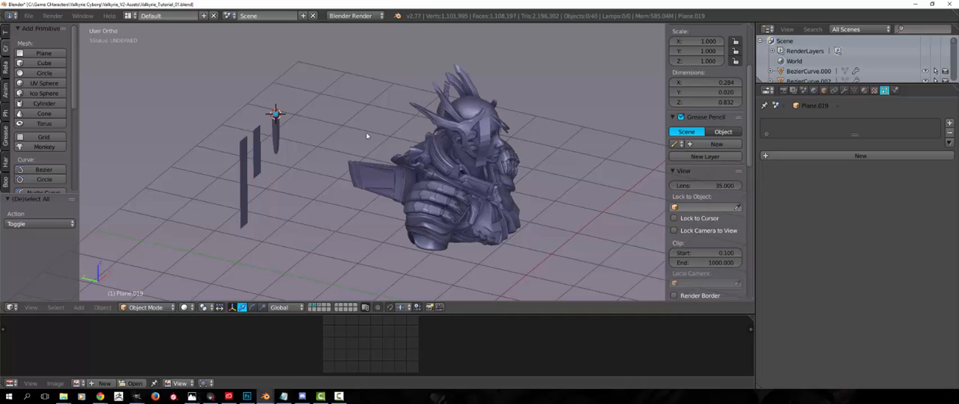
{"action": "middle_click_drag", "start_coordinate": [367, 136], "coordinate": [265, 123]}
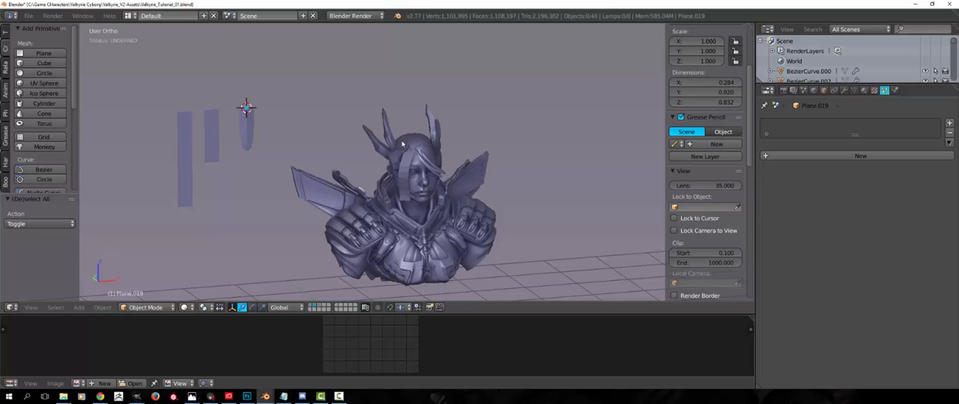
{"action": "scroll", "coordinate": [408, 143], "scroll_direction": "down", "scroll_amount": 3}
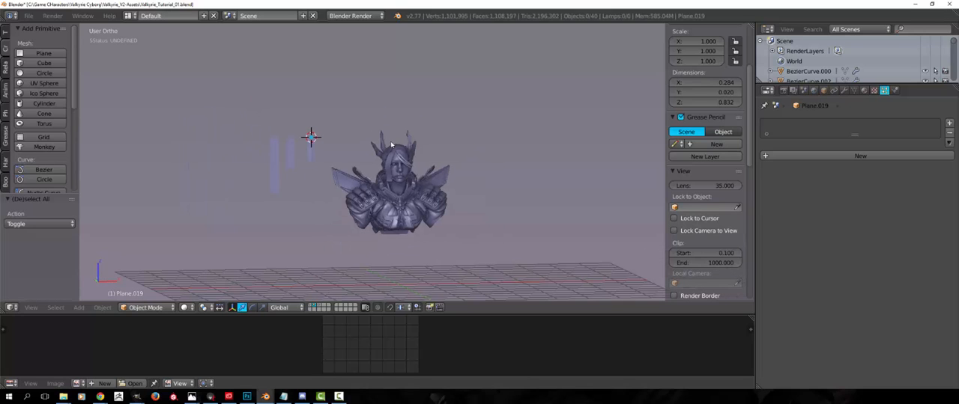
{"action": "scroll", "coordinate": [339, 78], "scroll_direction": "up", "scroll_amount": 4}
{"action": "middle_click_drag", "start_coordinate": [352, 88], "coordinate": [376, 159]}
{"action": "scroll", "coordinate": [372, 148], "scroll_direction": "up", "scroll_amount": 2}
Select the pointed strip and rename the object as card01
{"action": "right_click", "coordinate": [280, 88]}
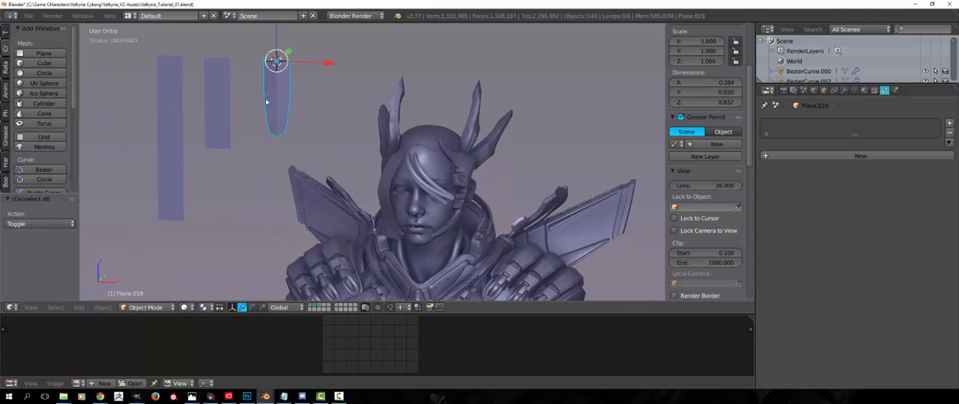
{"action": "mouse_move", "coordinate": [287, 68]}
{"action": "middle_mouse_down"}
{"action": "mouse_move", "coordinate": [442, 166]}
{"action": "mouse_move", "coordinate": [323, 184]}
{"action": "mouse_move", "coordinate": [244, 122]}
{"action": "mouse_move", "coordinate": [439, 174]}
{"action": "mouse_move", "coordinate": [802, 231]}
{"action": "middle_mouse_up"}
{"action": "scroll", "coordinate": [452, 171], "scroll_direction": "up", "scroll_amount": 4}
{"action": "scroll", "coordinate": [244, 122], "scroll_direction": "down", "scroll_amount": 3}
{"action": "scroll", "coordinate": [713, 236], "scroll_direction": "down", "scroll_amount": 13}
{"action": "scroll", "coordinate": [712, 236], "scroll_direction": "down", "scroll_amount": 4}
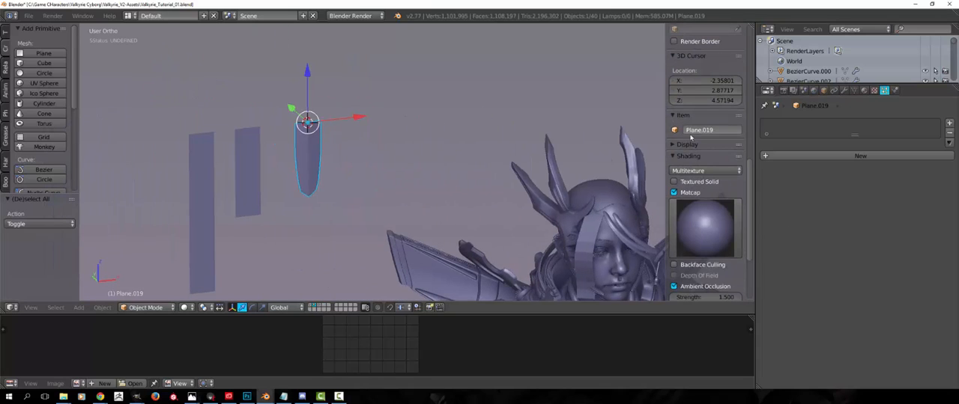
{"action": "left_click", "coordinate": [692, 133]}
{"action": "type", "text": "card0"}
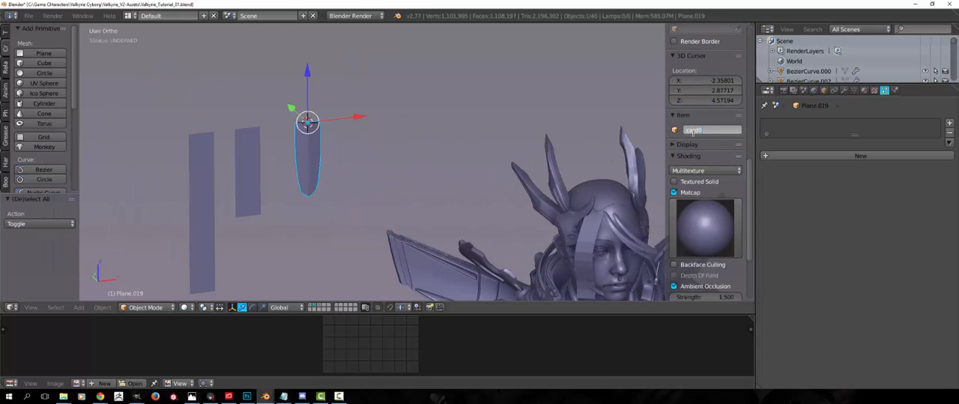
{"action": "type", "text": "1"}
{"action": "key", "text": "Return"}
Select the scalp piece and change its particle system type from Emitter to Hair
{"action": "middle_click_drag", "start_coordinate": [567, 156], "coordinate": [490, 127], "text": "shift"}
{"action": "right_click", "coordinate": [440, 141]}
{"action": "key", "text": "g"}
{"action": "right_click", "coordinate": [454, 122]}
{"action": "scroll", "coordinate": [491, 127], "scroll_direction": "up", "scroll_amount": 2}
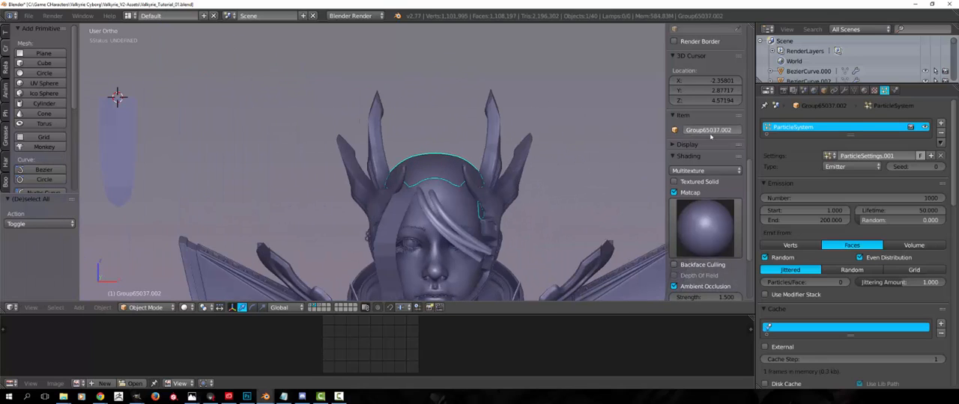
{"action": "left_click", "coordinate": [852, 166]}
{"action": "left_click", "coordinate": [842, 147]}
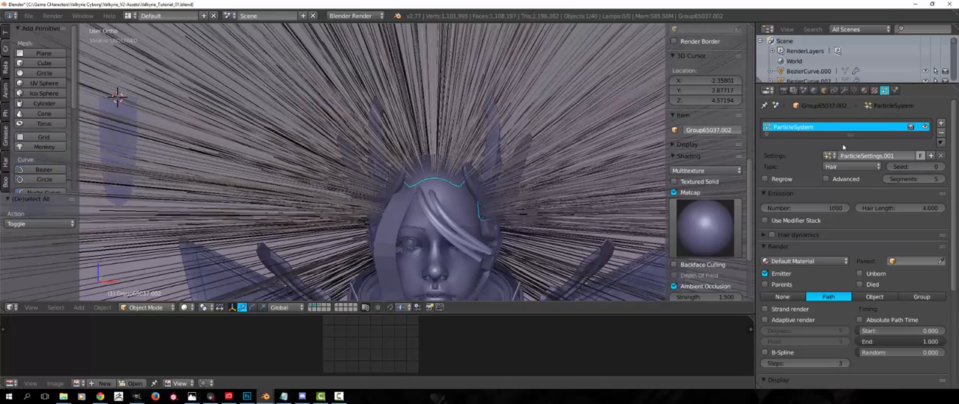
{"action": "scroll", "coordinate": [360, 165], "scroll_direction": "down", "scroll_amount": 3}
{"action": "scroll", "coordinate": [823, 315], "scroll_direction": "down", "scroll_amount": 5}
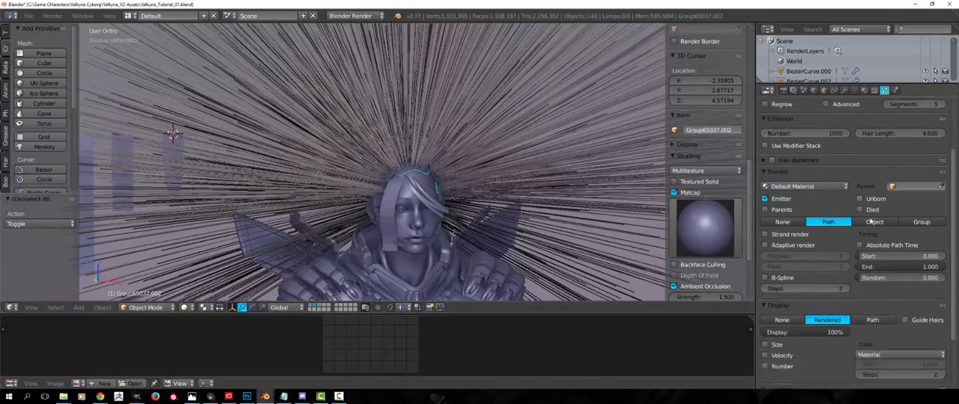
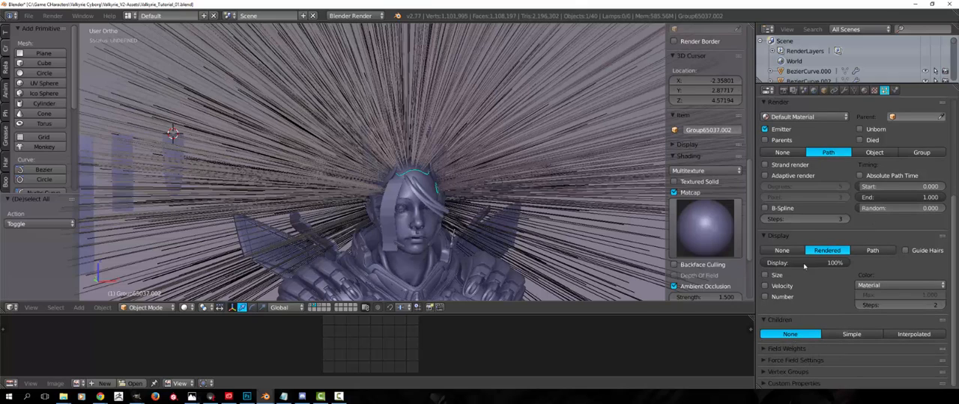
Render the scalp's hair particles as an object and assign card01 as the duplicated object
{"action": "scroll", "coordinate": [805, 265], "scroll_direction": "up", "scroll_amount": 3}
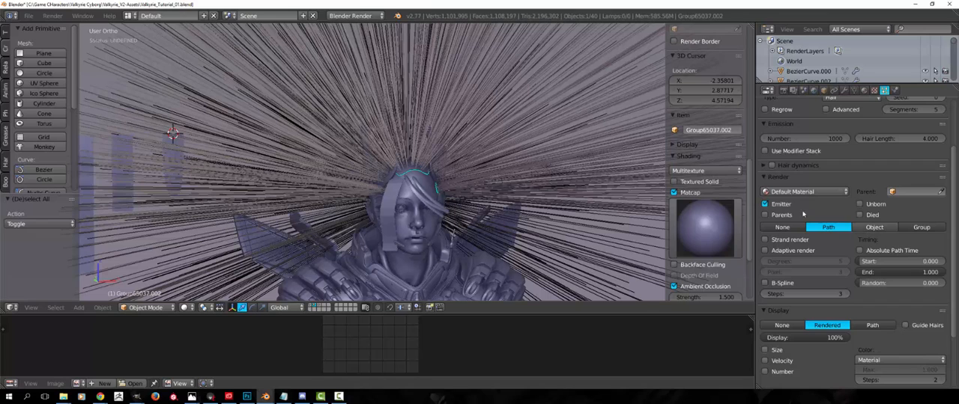
{"action": "left_click", "coordinate": [872, 231]}
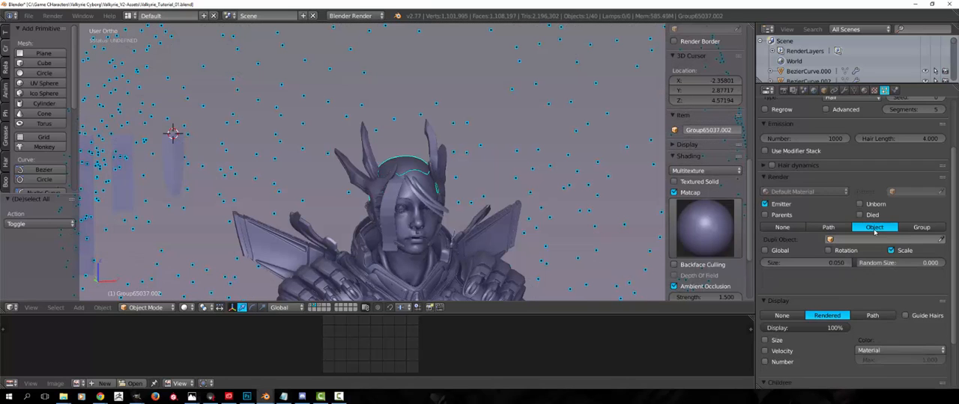
{"action": "scroll", "coordinate": [505, 220], "scroll_direction": "down", "scroll_amount": 1}
{"action": "middle_click_drag", "start_coordinate": [471, 222], "coordinate": [597, 212]}
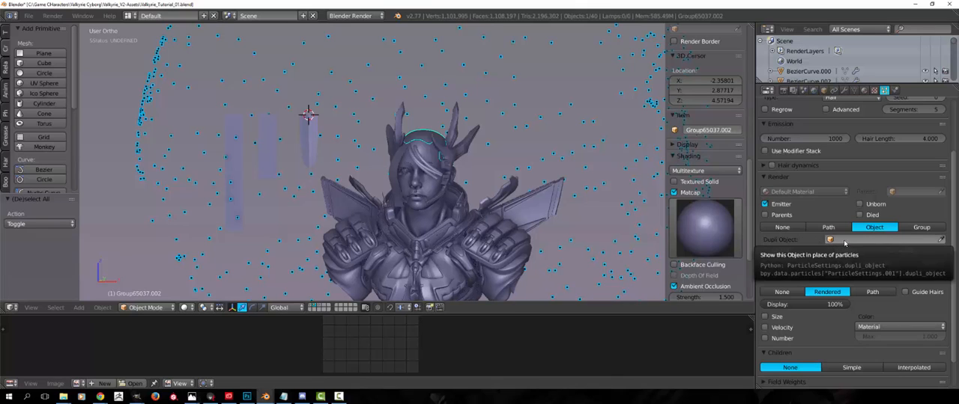
{"action": "left_click", "coordinate": [844, 240]}
{"action": "left_click", "coordinate": [848, 275]}
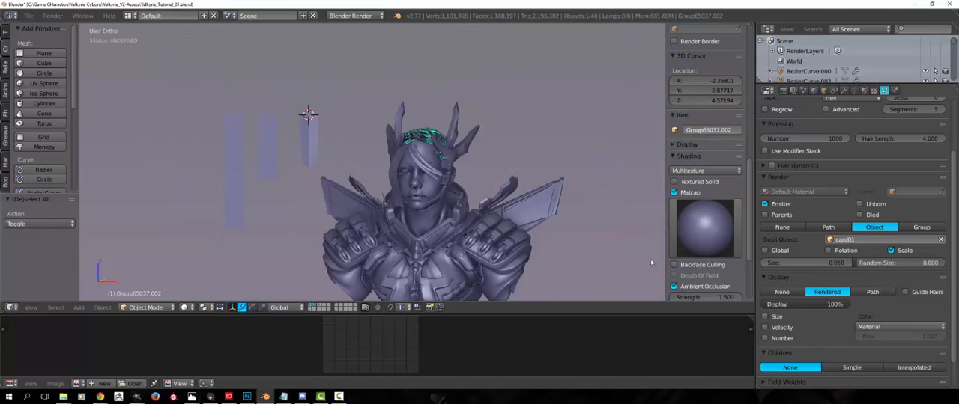
Examine how the card instances are distributed over the scalp from the side and front
{"action": "scroll", "coordinate": [397, 236], "scroll_direction": "up", "scroll_amount": 6}
{"action": "middle_click_drag", "start_coordinate": [562, 251], "coordinate": [322, 196]}
{"action": "scroll", "coordinate": [368, 154], "scroll_direction": "up", "scroll_amount": 5}
{"action": "scroll", "coordinate": [490, 184], "scroll_direction": "down", "scroll_amount": 4}
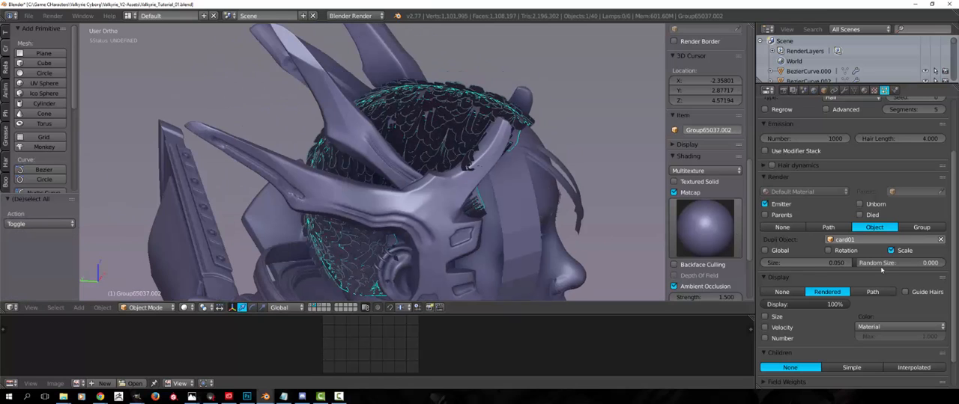
{"action": "middle_click_drag", "start_coordinate": [334, 240], "coordinate": [450, 232]}
{"action": "scroll", "coordinate": [796, 276], "scroll_direction": "down", "scroll_amount": 1}
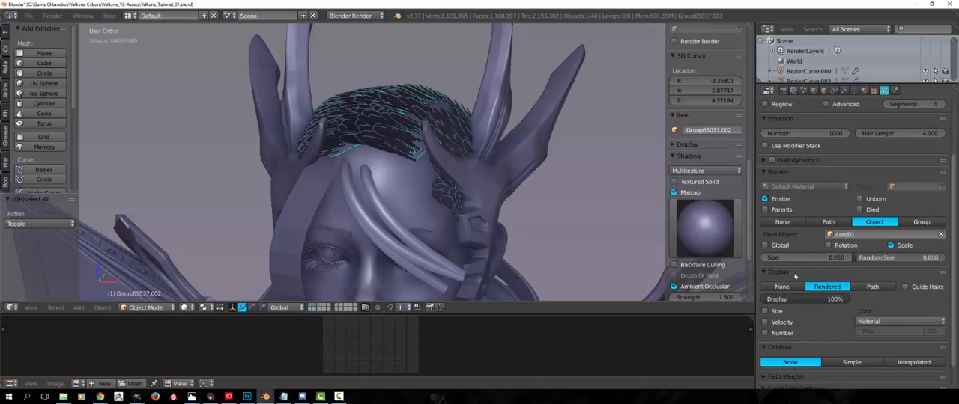
{"action": "scroll", "coordinate": [795, 277], "scroll_direction": "up", "scroll_amount": 3}
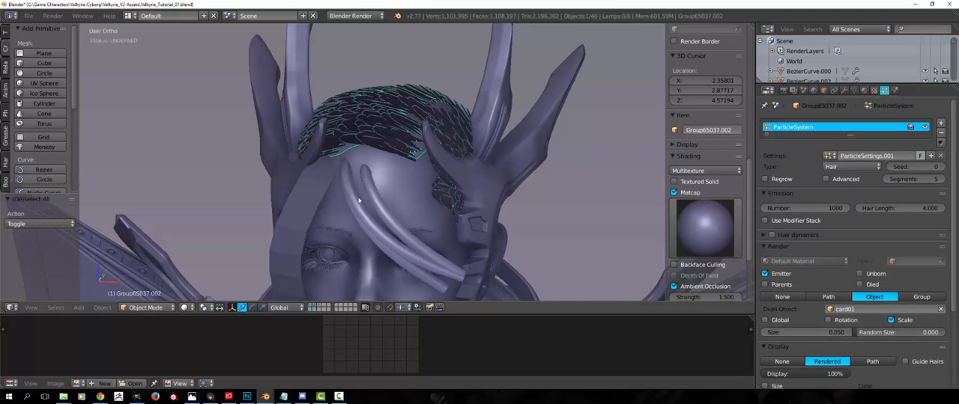
Select the card01 strip and apply its rotation and scale
{"action": "scroll", "coordinate": [359, 201], "scroll_direction": "down", "scroll_amount": 4}
{"action": "middle_click_drag", "start_coordinate": [359, 201], "coordinate": [352, 187]}
{"action": "middle_click_drag", "start_coordinate": [285, 164], "coordinate": [356, 143], "text": "shift"}
{"action": "right_click", "coordinate": [275, 145]}
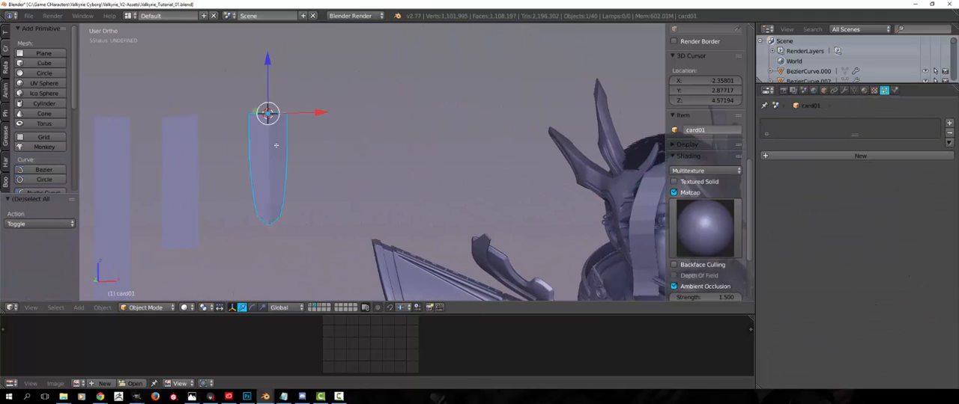
{"action": "key", "text": "Tab"}
{"action": "key", "text": "Tab"}
{"action": "middle_click_drag", "start_coordinate": [422, 164], "coordinate": [472, 72]}
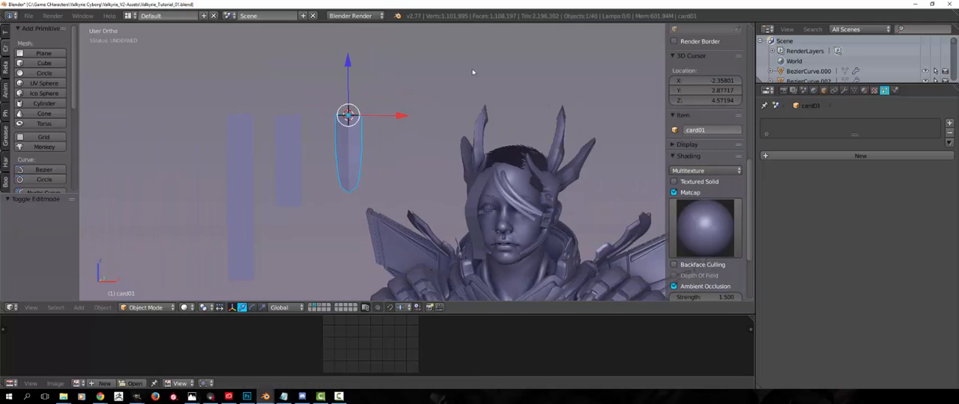
{"action": "key", "text": "ctrl+a"}
{"action": "left_click", "coordinate": [450, 122]}
Rotate the card01 strip about the global X axis
{"action": "middle_click_drag", "start_coordinate": [449, 122], "coordinate": [524, 113]}
{"action": "key", "text": "r"}
{"action": "key", "text": "x"}
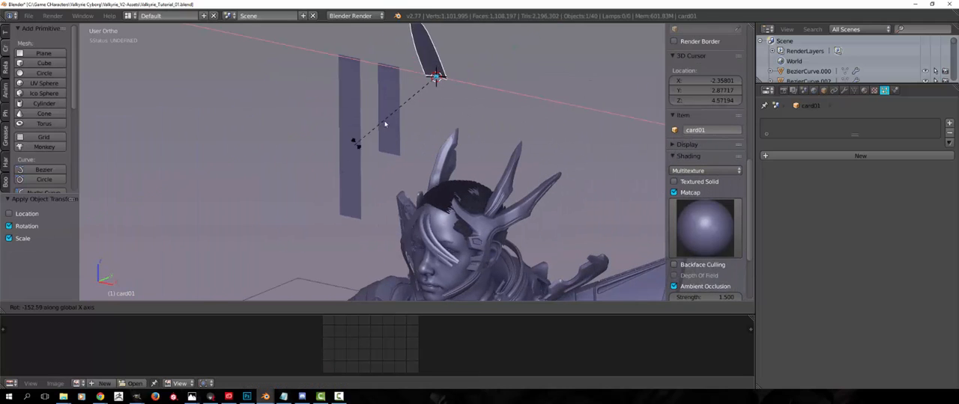
{"action": "left_click", "coordinate": [396, 114]}
{"action": "middle_click_drag", "start_coordinate": [494, 192], "coordinate": [474, 194]}
{"action": "key", "text": "Tab"}
{"action": "key", "text": "Tab"}
Select the scalp piece that carries the hair particle system
{"action": "middle_click_drag", "start_coordinate": [417, 188], "coordinate": [361, 217]}
{"action": "scroll", "coordinate": [361, 187], "scroll_direction": "up", "scroll_amount": 5}
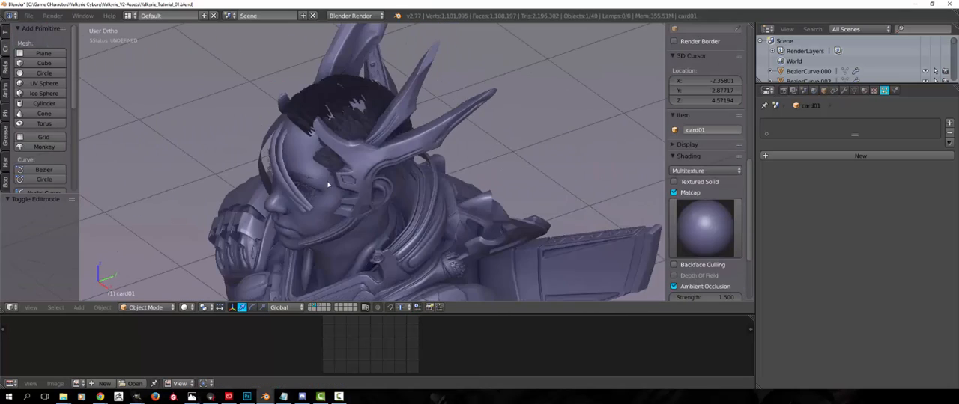
{"action": "scroll", "coordinate": [374, 195], "scroll_direction": "up", "scroll_amount": 3}
{"action": "middle_click_drag", "start_coordinate": [345, 161], "coordinate": [390, 147], "text": "shift"}
{"action": "right_click", "coordinate": [391, 147]}
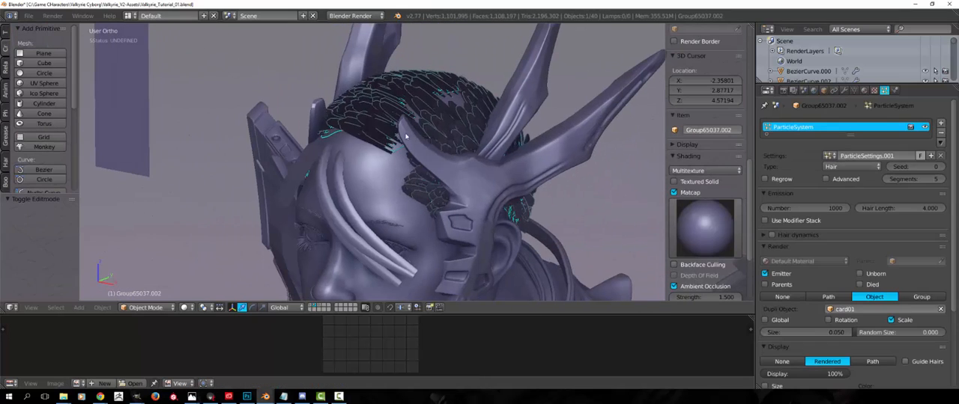
{"action": "scroll", "coordinate": [802, 223], "scroll_direction": "down", "scroll_amount": 6}
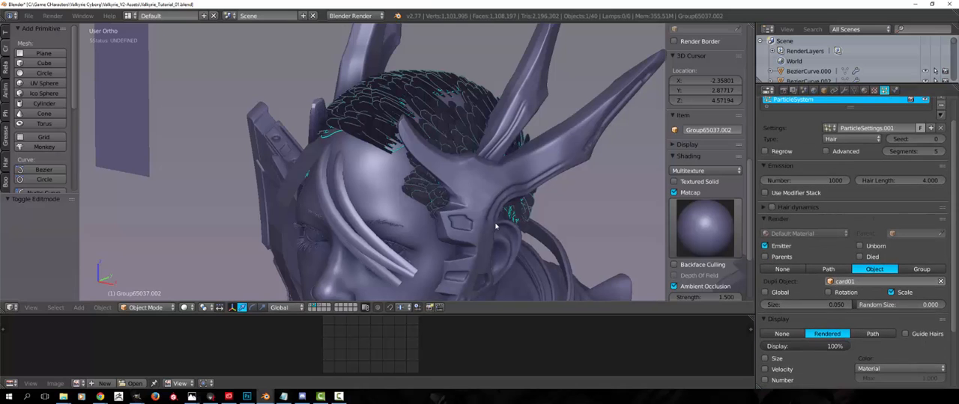
Switch the scalp piece to Particle Edit mode and enlarge the Comb brush radius to 206 px
{"action": "middle_click_drag", "start_coordinate": [359, 187], "coordinate": [117, 329]}
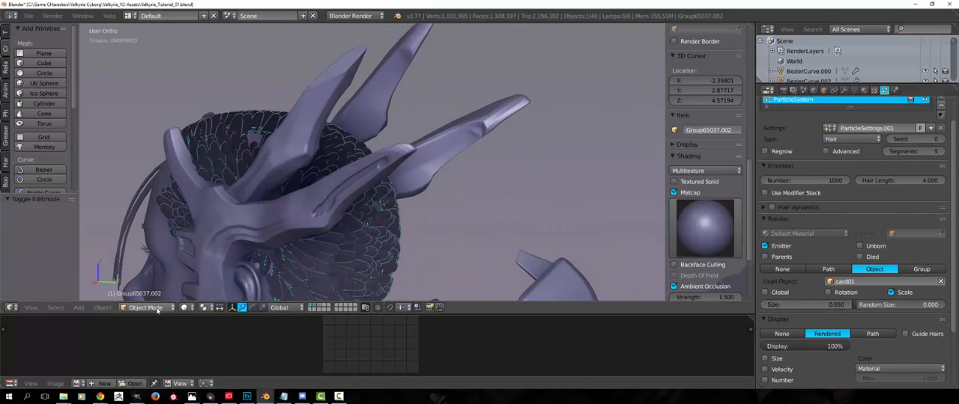
{"action": "left_click", "coordinate": [158, 233]}
{"action": "middle_click_drag", "start_coordinate": [277, 172], "coordinate": [431, 153]}
{"action": "scroll", "coordinate": [431, 152], "scroll_direction": "down", "scroll_amount": 3}
{"action": "key", "text": "f"}
{"action": "left_click", "coordinate": [425, 140]}
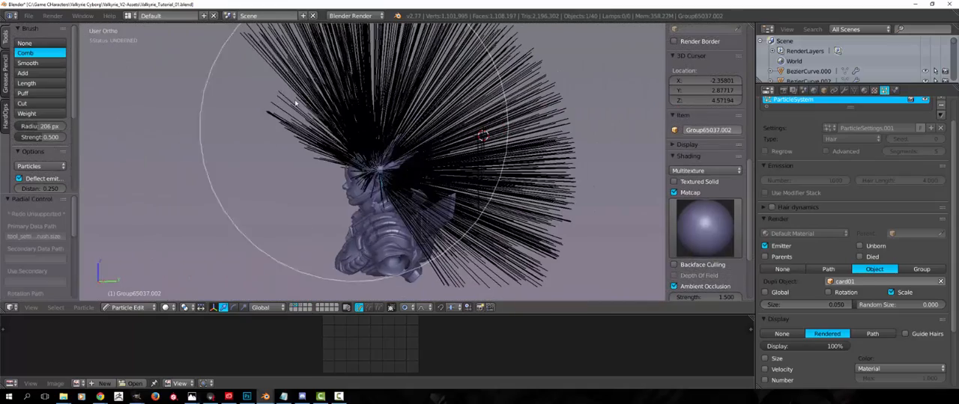
Comb the long hair particles backward and down behind the character's head
{"action": "mouse_move", "coordinate": [300, 53]}
{"action": "left_mouse_down"}
{"action": "mouse_move", "coordinate": [486, 65]}
{"action": "mouse_move", "coordinate": [598, 176]}
{"action": "left_mouse_up"}
{"action": "left_click_drag", "start_coordinate": [452, 135], "coordinate": [540, 153]}
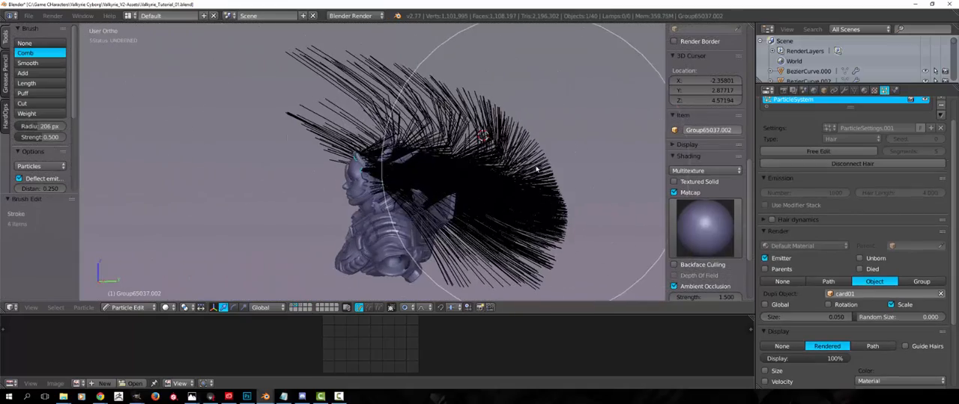
{"action": "mouse_move", "coordinate": [485, 179]}
{"action": "left_mouse_down"}
{"action": "mouse_move", "coordinate": [589, 204]}
{"action": "mouse_move", "coordinate": [588, 235]}
{"action": "left_mouse_up"}
{"action": "mouse_move", "coordinate": [287, 109]}
{"action": "left_mouse_down"}
{"action": "mouse_move", "coordinate": [373, 106]}
{"action": "mouse_move", "coordinate": [619, 166]}
{"action": "left_mouse_up"}
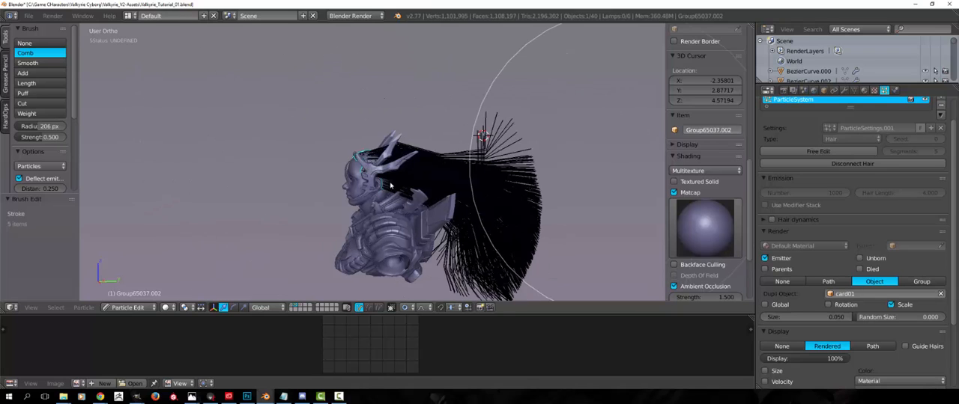
{"action": "mouse_move", "coordinate": [414, 133]}
{"action": "left_mouse_down"}
{"action": "mouse_move", "coordinate": [522, 204]}
{"action": "mouse_move", "coordinate": [545, 253]}
{"action": "left_mouse_up"}
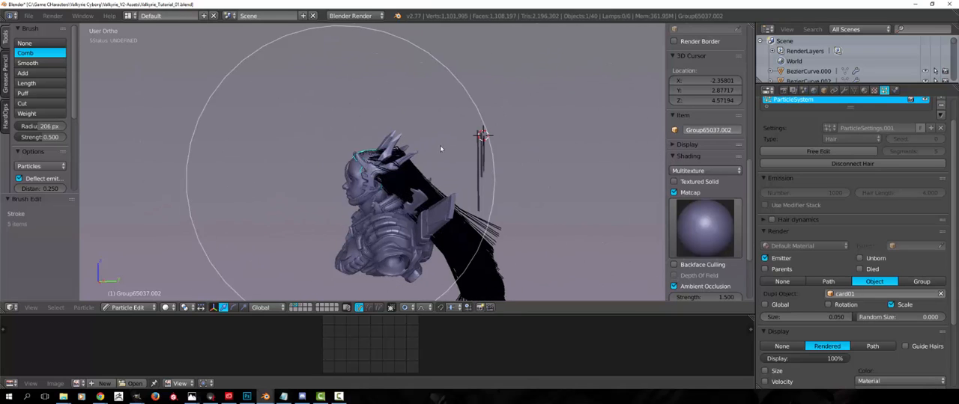
{"action": "left_click_drag", "start_coordinate": [459, 206], "coordinate": [478, 222]}
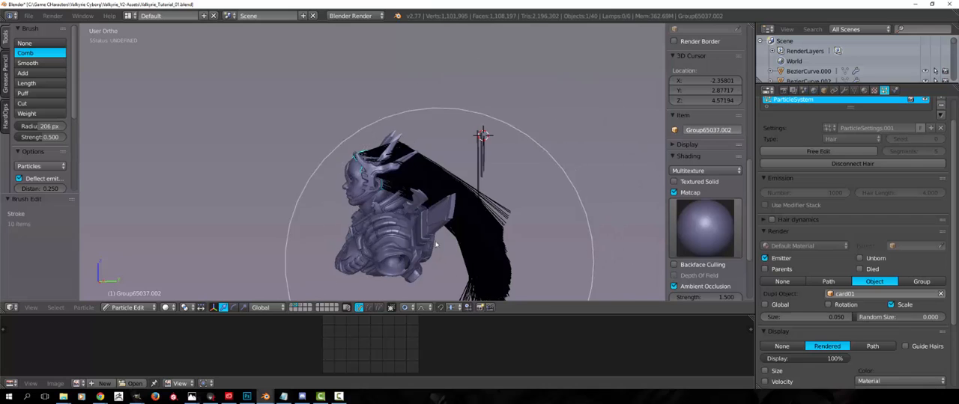
Return to Object Mode and inspect the effect of the combing on the scalp's cards
{"action": "middle_click_drag", "start_coordinate": [435, 245], "coordinate": [388, 140]}
{"action": "middle_click_drag", "start_coordinate": [377, 165], "coordinate": [309, 229]}
{"action": "scroll", "coordinate": [310, 231], "scroll_direction": "up", "scroll_amount": 5}
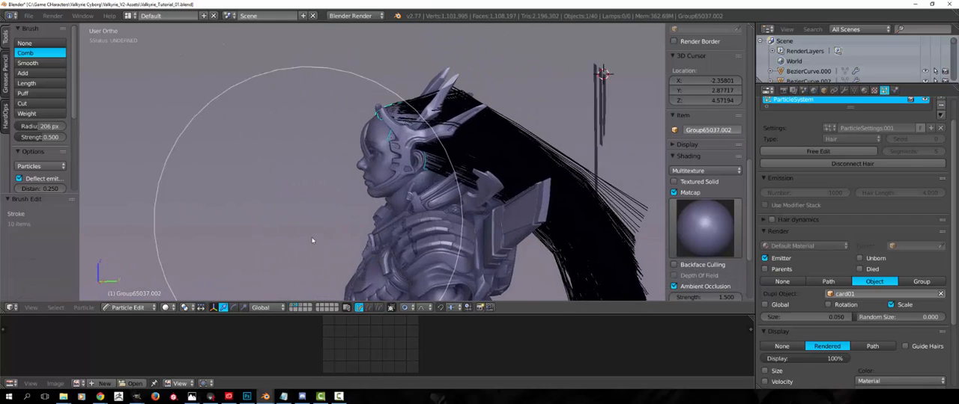
{"action": "scroll", "coordinate": [317, 153], "scroll_direction": "up", "scroll_amount": 3}
{"action": "left_click", "coordinate": [129, 307]}
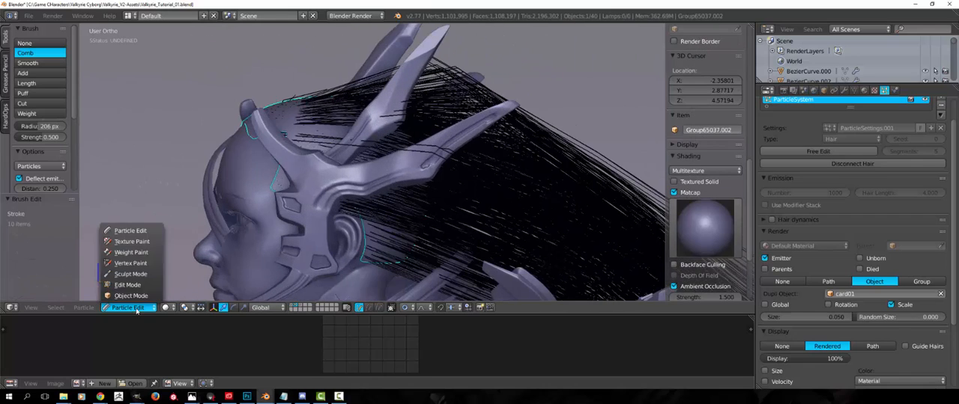
{"action": "left_click", "coordinate": [140, 298]}
{"action": "middle_click_drag", "start_coordinate": [473, 253], "coordinate": [412, 261]}
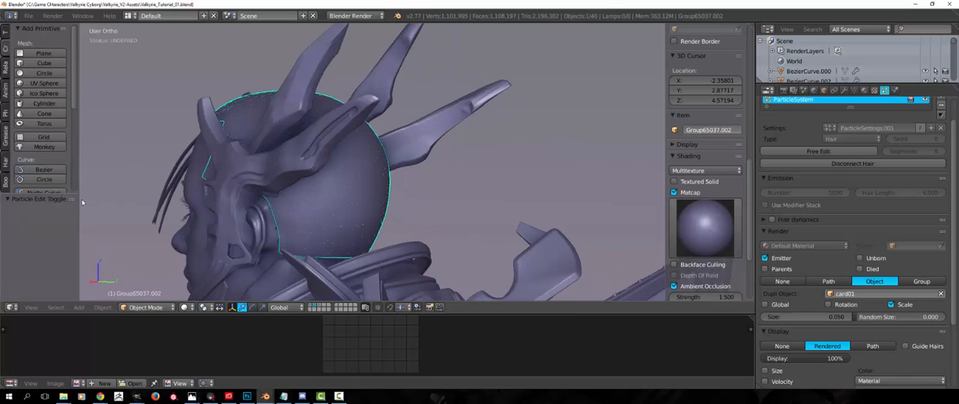
{"action": "middle_click_drag", "start_coordinate": [165, 223], "coordinate": [303, 229]}
{"action": "middle_click_drag", "start_coordinate": [295, 261], "coordinate": [243, 262]}
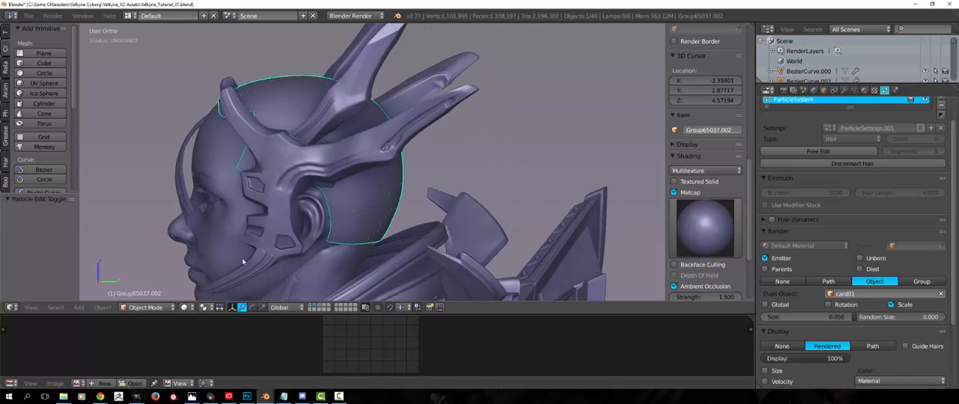
Re-enter Particle Edit mode and comb the hair upward and back with a 287 px brush radius
{"action": "left_click", "coordinate": [149, 308]}
{"action": "left_click", "coordinate": [147, 231]}
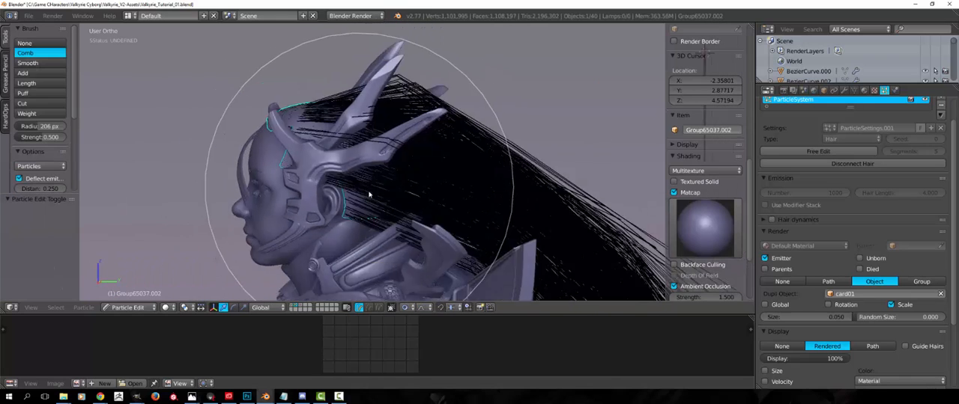
{"action": "middle_click_drag", "start_coordinate": [364, 182], "coordinate": [479, 208]}
{"action": "left_click", "coordinate": [481, 208]}
{"action": "mouse_move", "coordinate": [456, 214]}
{"action": "left_mouse_down"}
{"action": "mouse_move", "coordinate": [470, 126]}
{"action": "mouse_move", "coordinate": [485, 129]}
{"action": "left_mouse_up"}
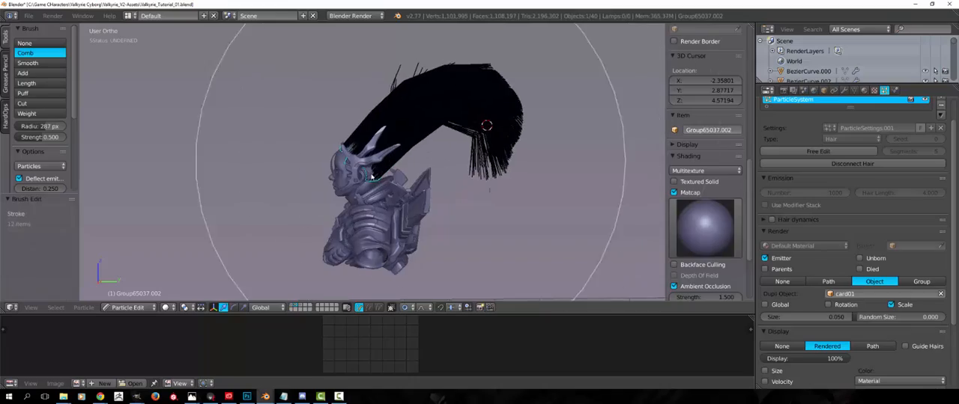
Leave Particle Edit mode and switch the scalp piece back to Object Mode
{"action": "scroll", "coordinate": [404, 172], "scroll_direction": "up", "scroll_amount": 8}
{"action": "key", "text": "Tab"}
{"action": "scroll", "coordinate": [419, 211], "scroll_direction": "up", "scroll_amount": 2}
{"action": "middle_click_drag", "start_coordinate": [346, 205], "coordinate": [405, 240]}
{"action": "key", "text": "Tab"}
{"action": "left_click", "coordinate": [131, 308]}
{"action": "left_click", "coordinate": [130, 297]}
Examine the card instances on the back of the scalp and review the particle settings
{"action": "middle_click_drag", "start_coordinate": [258, 215], "coordinate": [441, 217]}
{"action": "scroll", "coordinate": [291, 203], "scroll_direction": "up", "scroll_amount": 4}
{"action": "scroll", "coordinate": [391, 192], "scroll_direction": "up", "scroll_amount": 6}
{"action": "scroll", "coordinate": [390, 191], "scroll_direction": "down", "scroll_amount": 6}
{"action": "scroll", "coordinate": [442, 217], "scroll_direction": "down", "scroll_amount": 3}
{"action": "scroll", "coordinate": [877, 216], "scroll_direction": "up", "scroll_amount": 2}
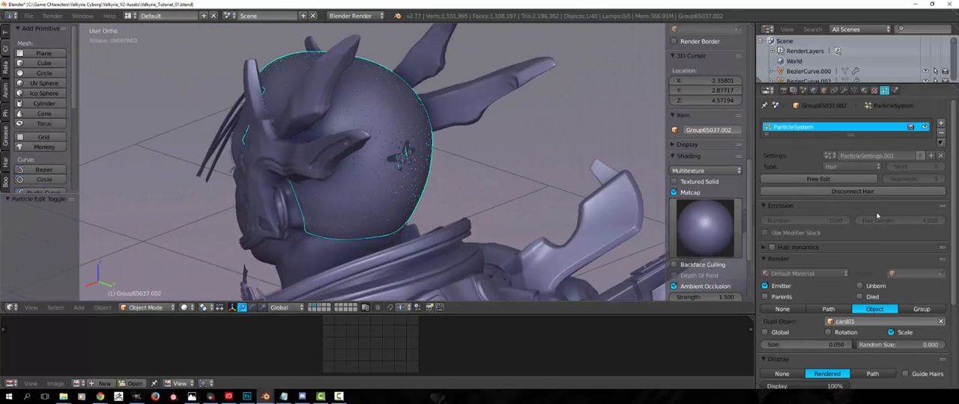
{"action": "scroll", "coordinate": [868, 250], "scroll_direction": "down", "scroll_amount": 4}
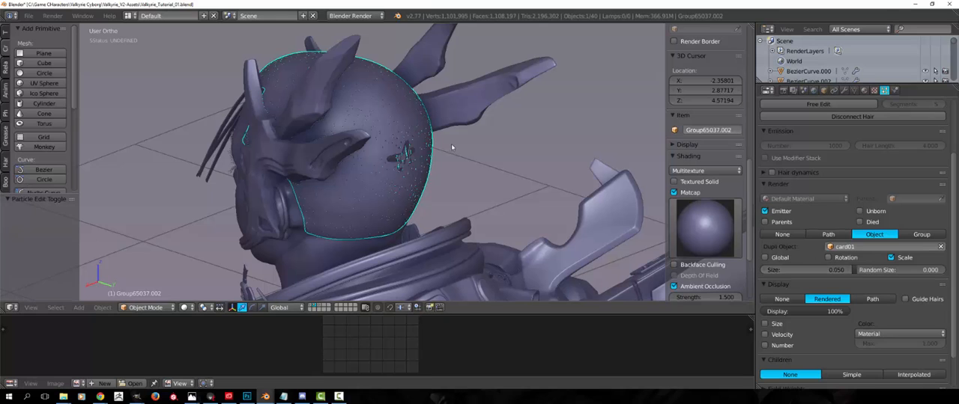
{"action": "middle_click_drag", "start_coordinate": [451, 147], "coordinate": [418, 161]}
{"action": "scroll", "coordinate": [431, 163], "scroll_direction": "up", "scroll_amount": 2}
{"action": "scroll", "coordinate": [850, 239], "scroll_direction": "up", "scroll_amount": 5}
{"action": "middle_click_drag", "start_coordinate": [488, 169], "coordinate": [524, 174]}
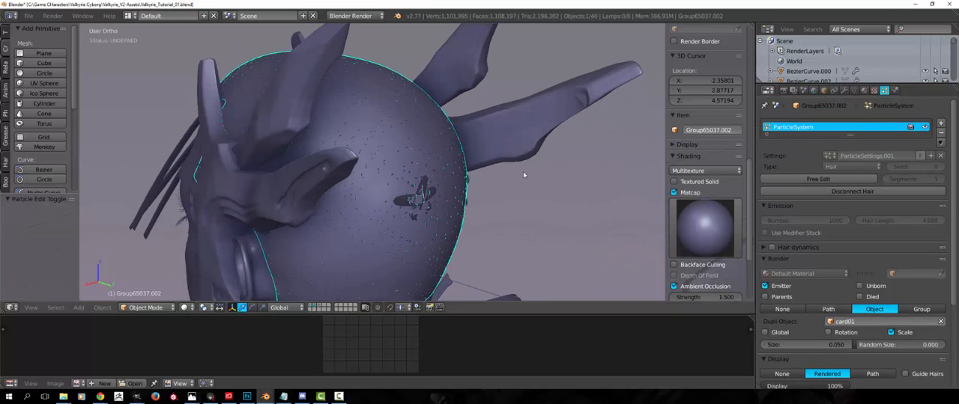
{"action": "scroll", "coordinate": [854, 160], "scroll_direction": "down", "scroll_amount": 3}
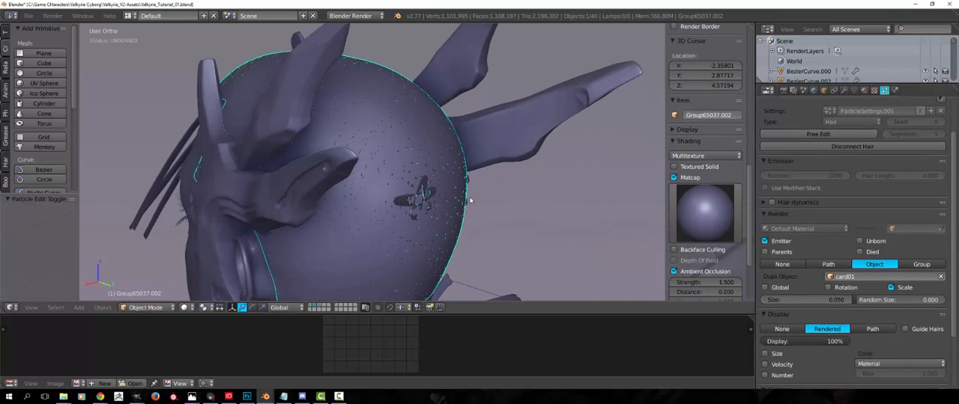
Undo the particle combing edits on the scalp piece
{"action": "middle_click_drag", "start_coordinate": [539, 217], "coordinate": [440, 198]}
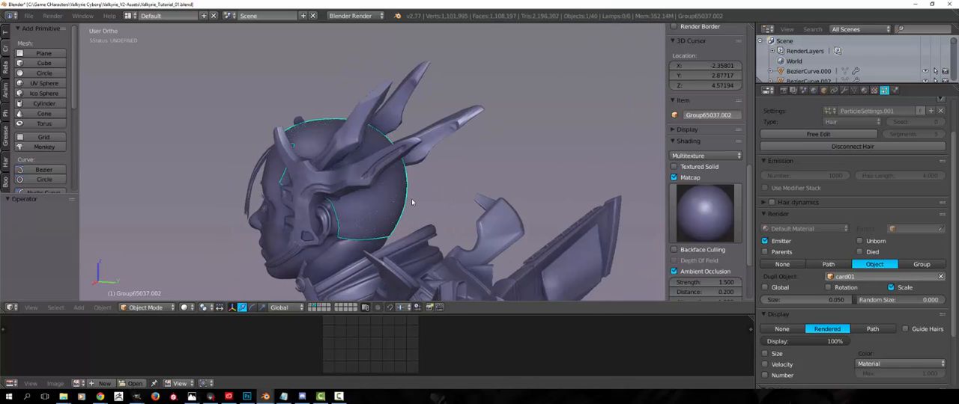
{"action": "key", "text": "ctrl+z"}
{"action": "middle_click_drag", "start_coordinate": [424, 203], "coordinate": [419, 172]}
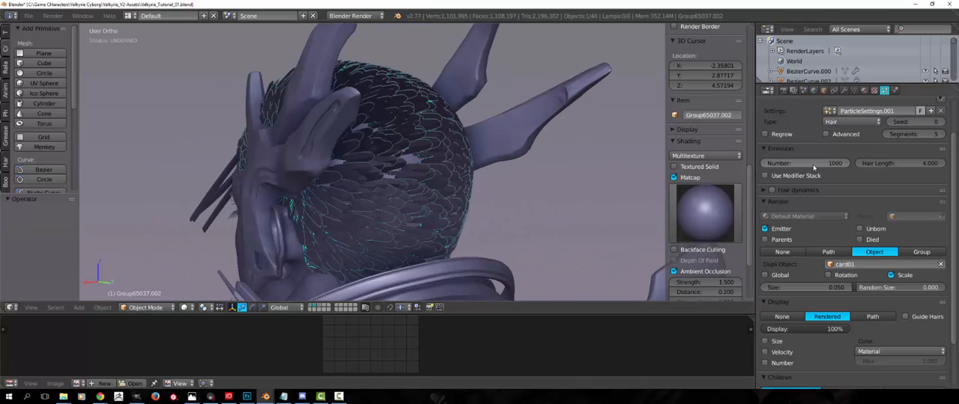
Reduce the scalp's hair particle number to 147
{"action": "left_click_drag", "start_coordinate": [805, 163], "coordinate": [863, 160]}
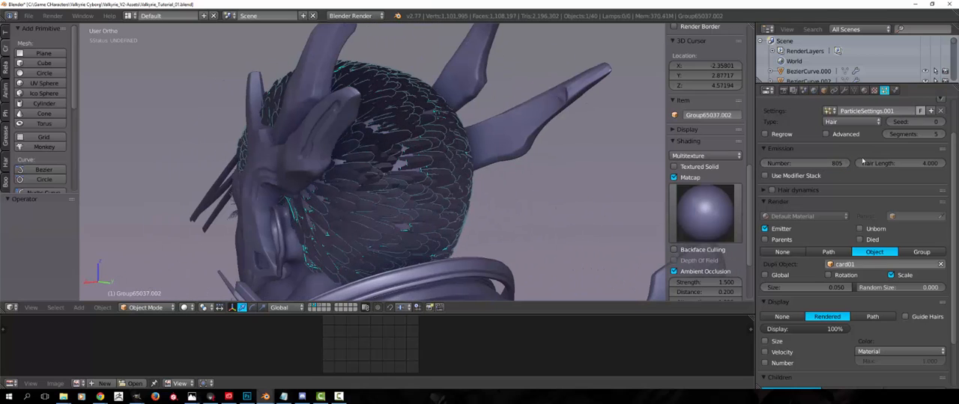
{"action": "left_click_drag", "start_coordinate": [805, 163], "coordinate": [828, 166]}
{"action": "middle_click_drag", "start_coordinate": [645, 168], "coordinate": [534, 158]}
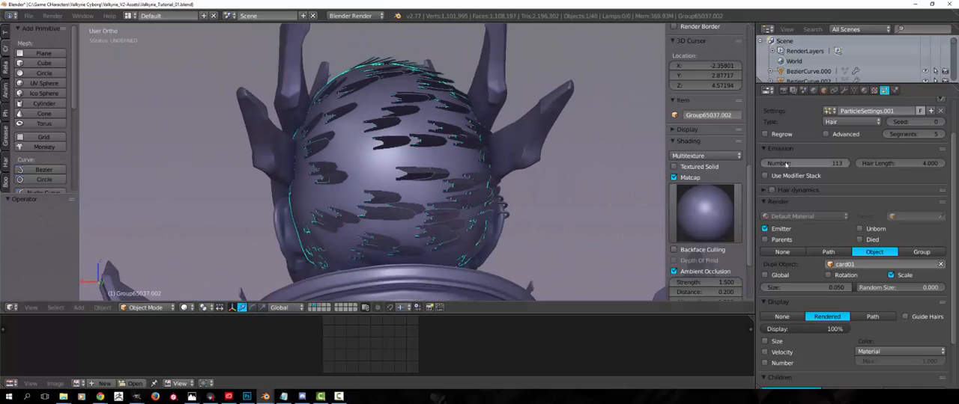
{"action": "mouse_move", "coordinate": [785, 165]}
{"action": "left_mouse_down"}
{"action": "mouse_move", "coordinate": [824, 164]}
{"action": "mouse_move", "coordinate": [797, 165]}
{"action": "left_mouse_up"}
{"action": "middle_click_drag", "start_coordinate": [441, 166], "coordinate": [484, 198]}
Increase the scalp's hair length to 9.760 to enlarge the card instances
{"action": "right_click", "coordinate": [558, 200]}
{"action": "scroll", "coordinate": [484, 198], "scroll_direction": "down", "scroll_amount": 2}
{"action": "scroll", "coordinate": [484, 198], "scroll_direction": "up", "scroll_amount": 3}
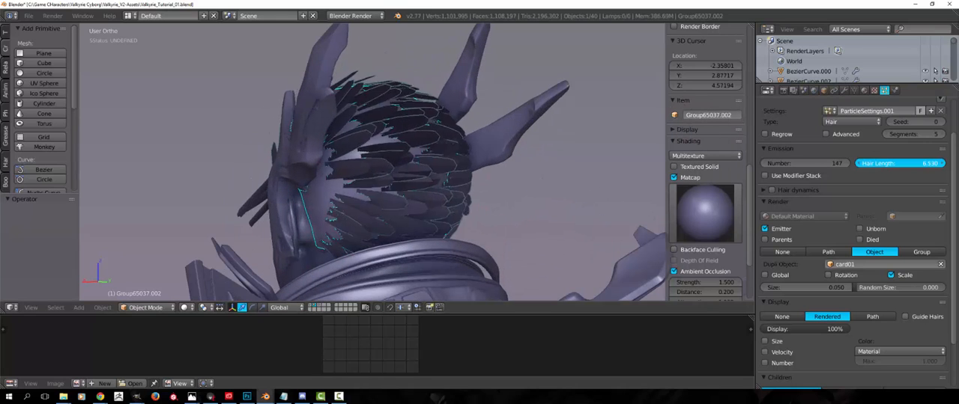
{"action": "left_click_drag", "start_coordinate": [899, 163], "coordinate": [903, 163]}
{"action": "middle_click_drag", "start_coordinate": [480, 175], "coordinate": [643, 221]}
{"action": "scroll", "coordinate": [231, 161], "scroll_direction": "down", "scroll_amount": 2}
{"action": "scroll", "coordinate": [794, 248], "scroll_direction": "down", "scroll_amount": 2}
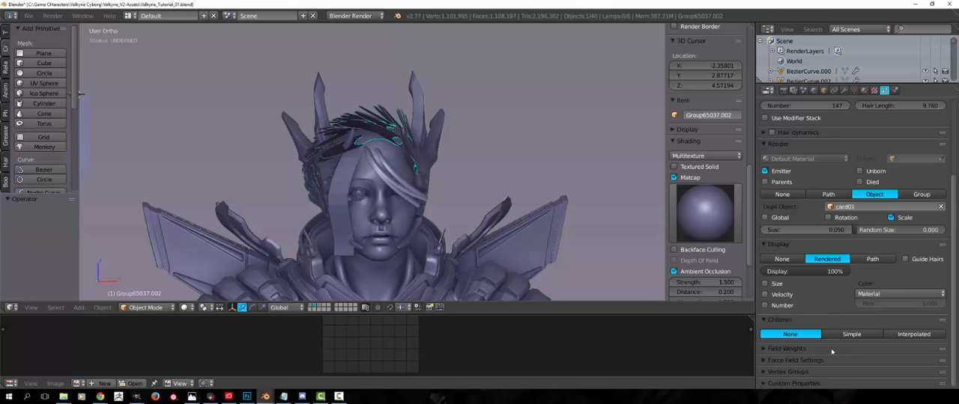
Try Simple children for the scalp's hair particles, and set the children back to None
{"action": "scroll", "coordinate": [771, 283], "scroll_direction": "up", "scroll_amount": 4}
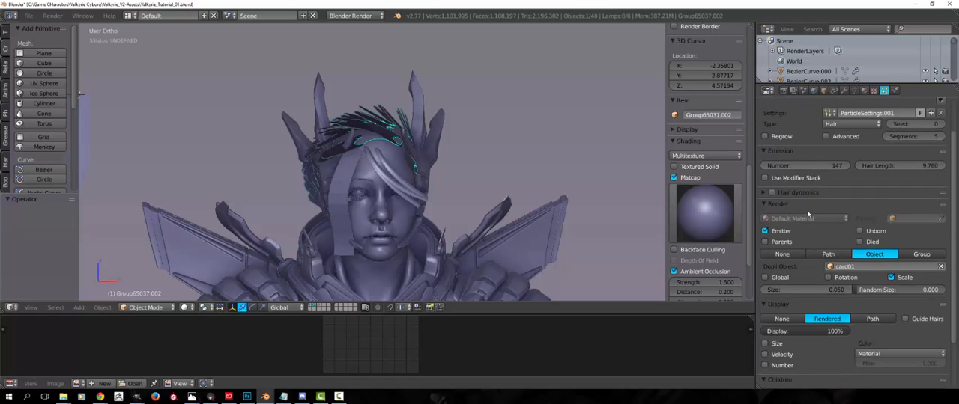
{"action": "scroll", "coordinate": [822, 228], "scroll_direction": "down", "scroll_amount": 4}
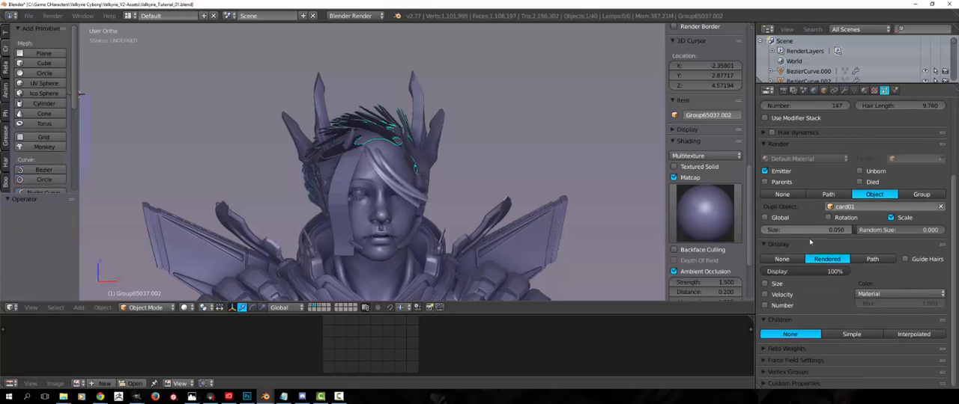
{"action": "scroll", "coordinate": [485, 277], "scroll_direction": "up", "scroll_amount": 2}
{"action": "middle_click_drag", "start_coordinate": [485, 277], "coordinate": [533, 241]}
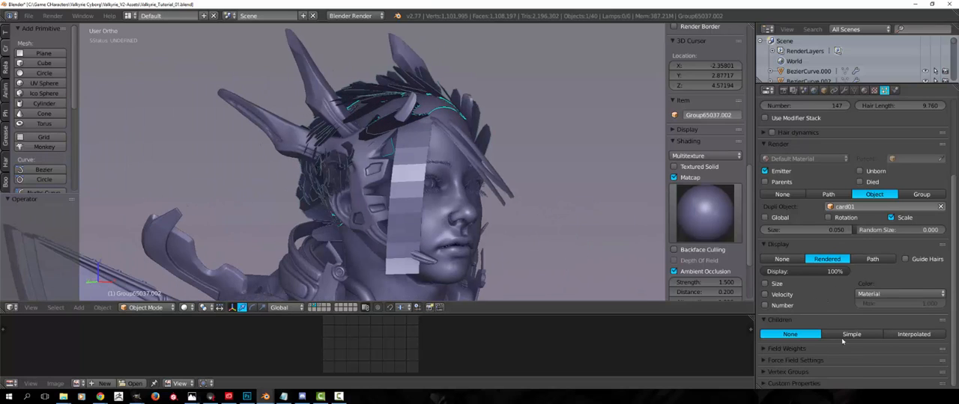
{"action": "left_click", "coordinate": [848, 335]}
{"action": "left_click", "coordinate": [794, 334]}
Examine the card distribution around the back of the head together with the emission and render settings
{"action": "middle_click_drag", "start_coordinate": [592, 276], "coordinate": [794, 286]}
{"action": "scroll", "coordinate": [885, 314], "scroll_direction": "up", "scroll_amount": 6}
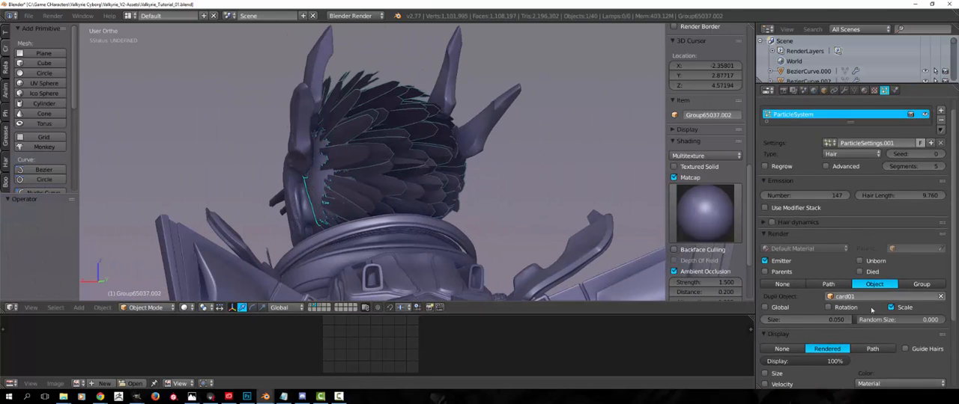
{"action": "scroll", "coordinate": [872, 308], "scroll_direction": "down", "scroll_amount": 6}
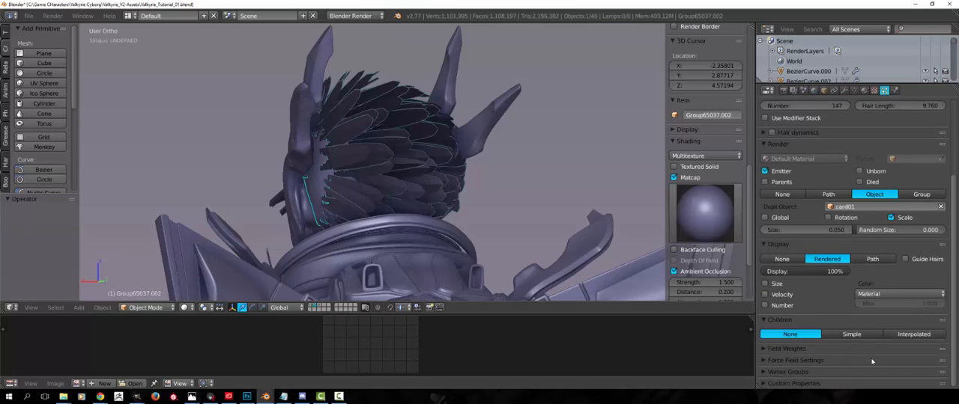
{"action": "scroll", "coordinate": [828, 258], "scroll_direction": "up", "scroll_amount": 7}
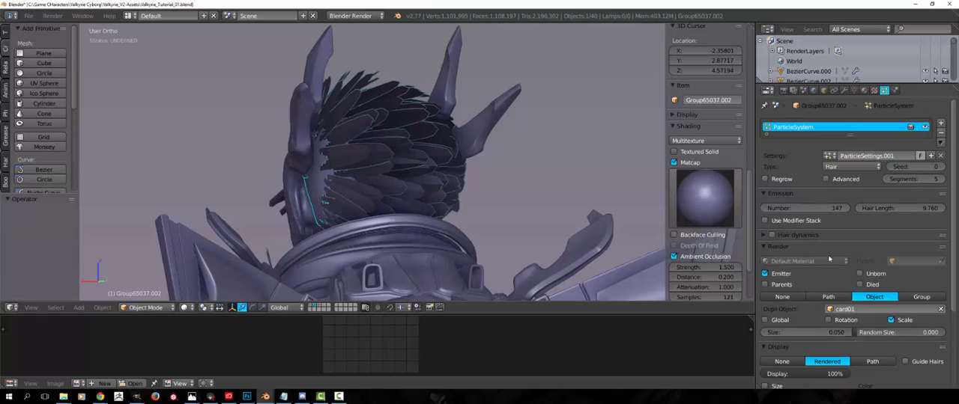
{"action": "middle_click_drag", "start_coordinate": [492, 257], "coordinate": [504, 217]}
{"action": "middle_click_drag", "start_coordinate": [722, 251], "coordinate": [406, 135]}
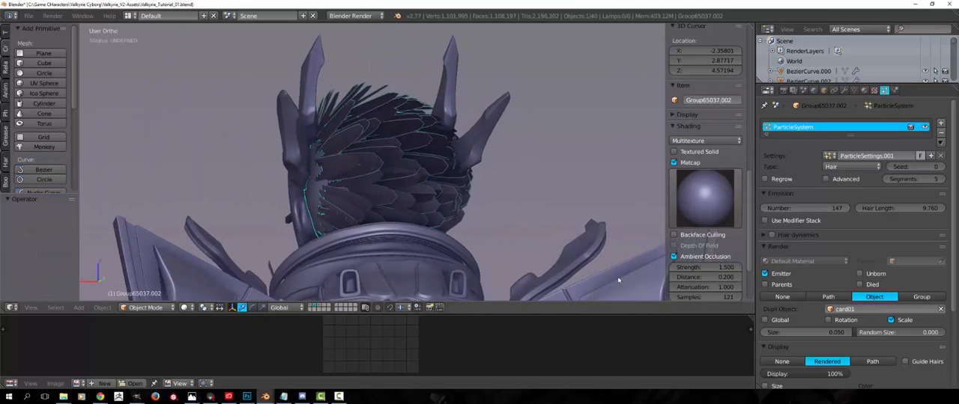
Delete the scalp piece that carries the hair particle system
{"action": "middle_click_drag", "start_coordinate": [619, 280], "coordinate": [484, 225]}
{"action": "key", "text": "a"}
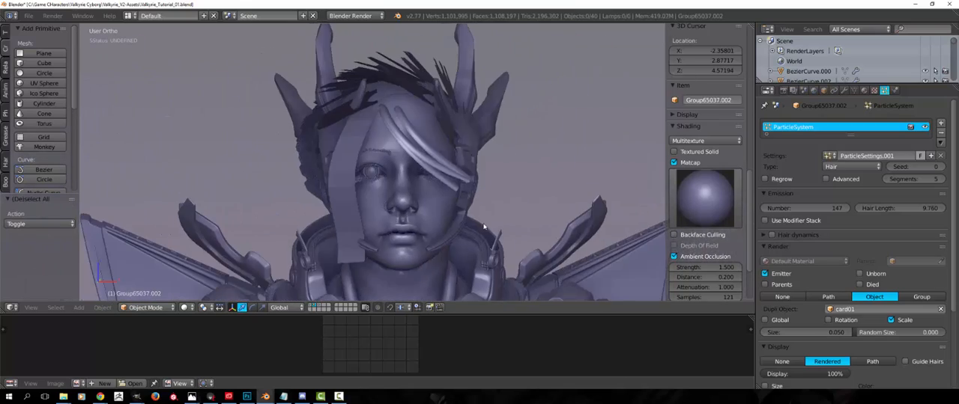
{"action": "key", "text": "Delete"}
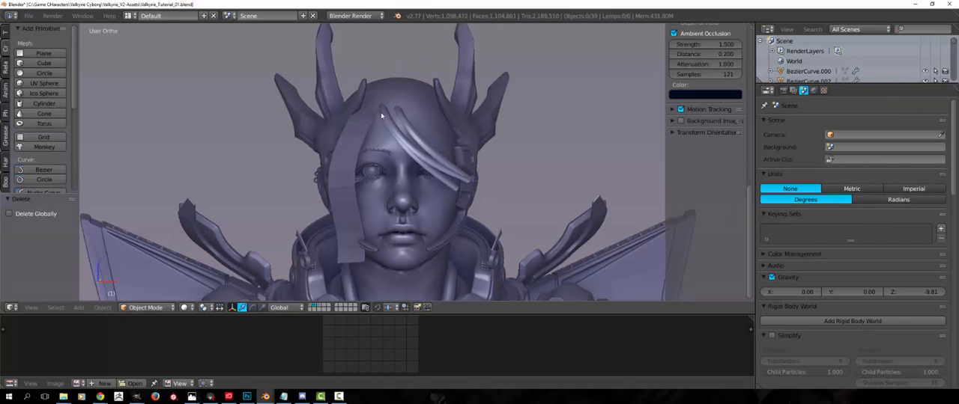
Duplicate the long hair strip beside the face within its own mesh
{"action": "right_click", "coordinate": [352, 156]}
{"action": "key", "text": "Tab"}
{"action": "scroll", "coordinate": [352, 156], "scroll_direction": "up", "scroll_amount": 1}
{"action": "middle_click_drag", "start_coordinate": [352, 155], "coordinate": [397, 203]}
{"action": "key", "text": "l"}
{"action": "key", "text": "shift+d"}
{"action": "left_click", "coordinate": [405, 177]}
Rotate the duplicated strip freely and move it so it overlaps the original beside the eye
{"action": "key", "text": "r"}
{"action": "key", "text": "r"}
{"action": "left_click", "coordinate": [386, 180]}
{"action": "key", "text": "g"}
{"action": "left_click", "coordinate": [408, 184]}
{"action": "key", "text": "Tab"}
{"action": "key", "text": "Tab"}
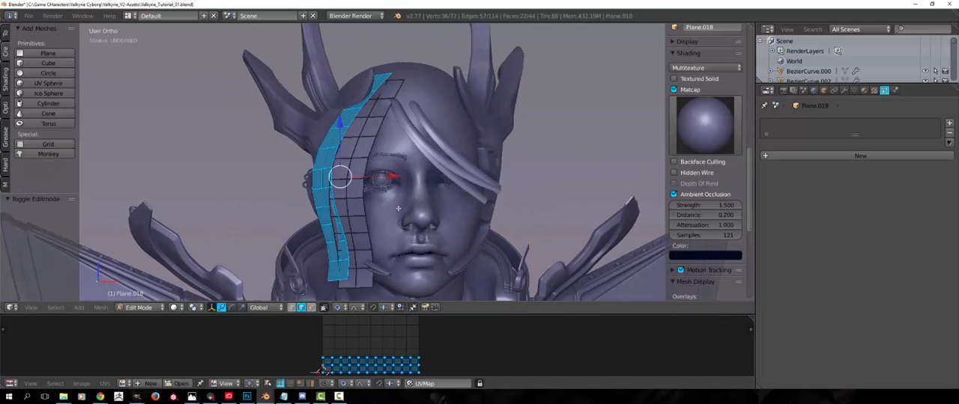
{"action": "key", "text": "Tab"}
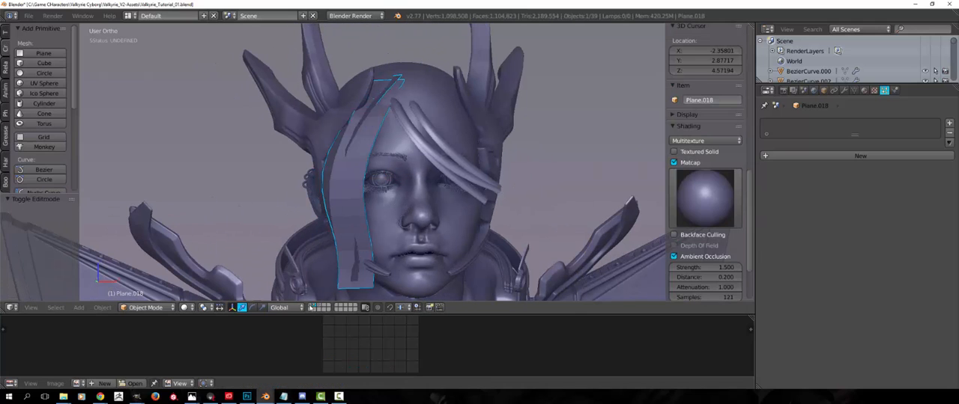
Show the first layer and examine the layered hair cards covering the head and forehead
{"action": "left_click", "coordinate": [311, 307]}
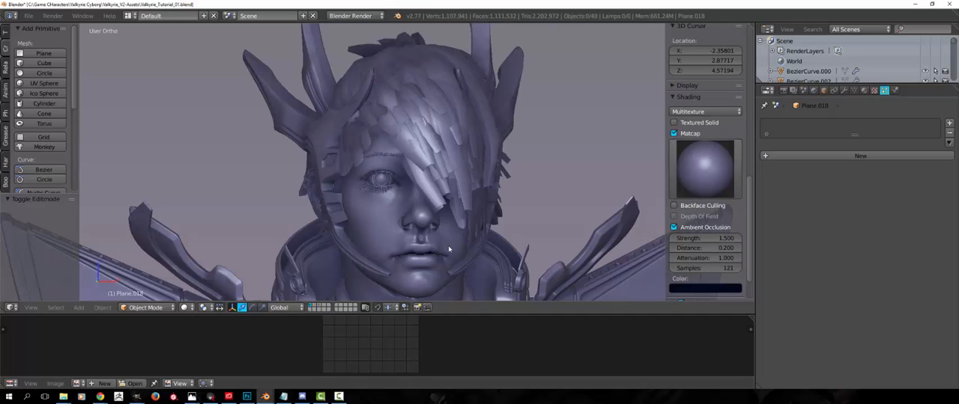
{"action": "scroll", "coordinate": [301, 225], "scroll_direction": "down", "scroll_amount": 2}
{"action": "middle_click_drag", "start_coordinate": [301, 226], "coordinate": [349, 211]}
{"action": "middle_click_drag", "start_coordinate": [350, 211], "coordinate": [382, 238], "text": "shift"}
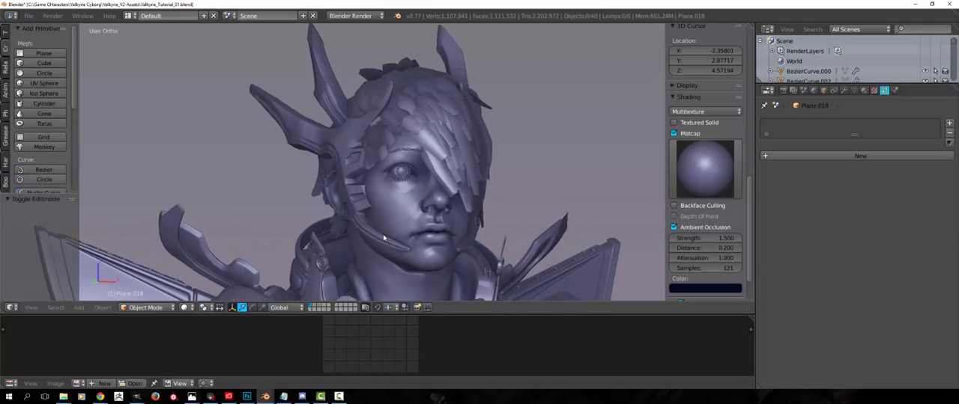
{"action": "middle_click_drag", "start_coordinate": [381, 234], "coordinate": [359, 240]}
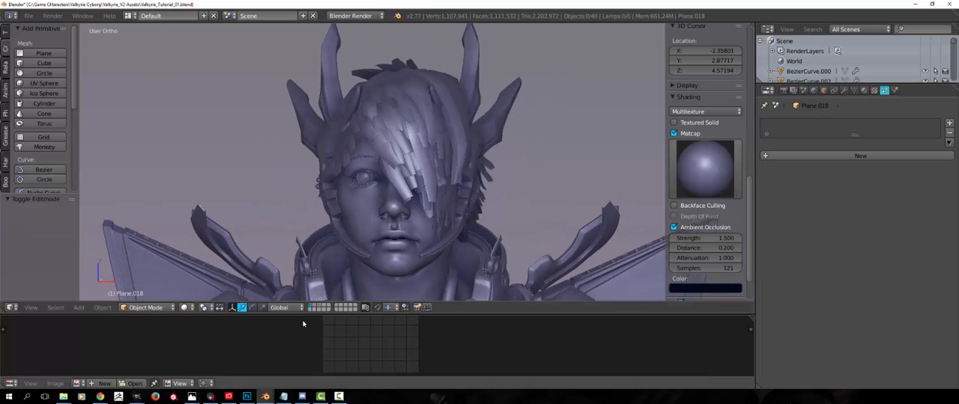
Show the third layer and examine the flat source strip cards on the grid
{"action": "left_click", "coordinate": [315, 308]}
{"action": "left_click", "coordinate": [321, 308]}
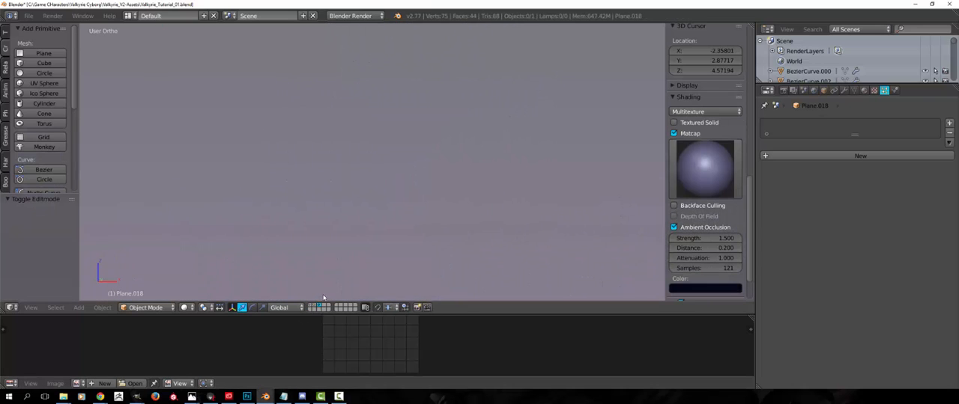
{"action": "middle_click_drag", "start_coordinate": [349, 259], "coordinate": [295, 219]}
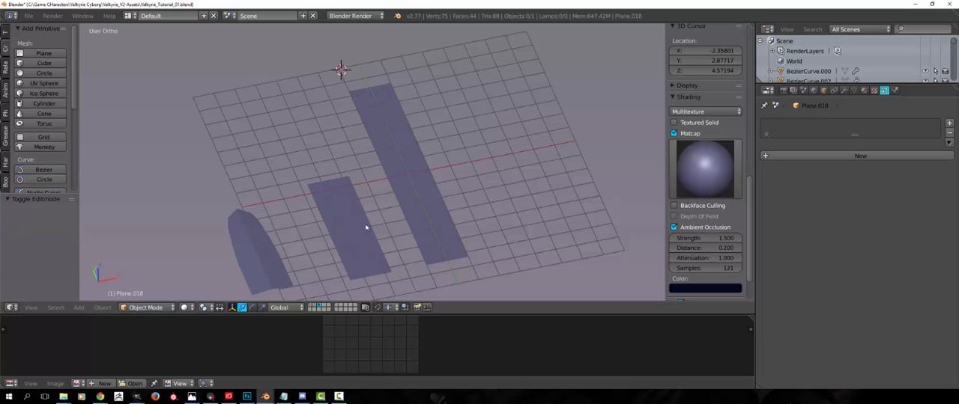
{"action": "middle_click_drag", "start_coordinate": [366, 227], "coordinate": [374, 280]}
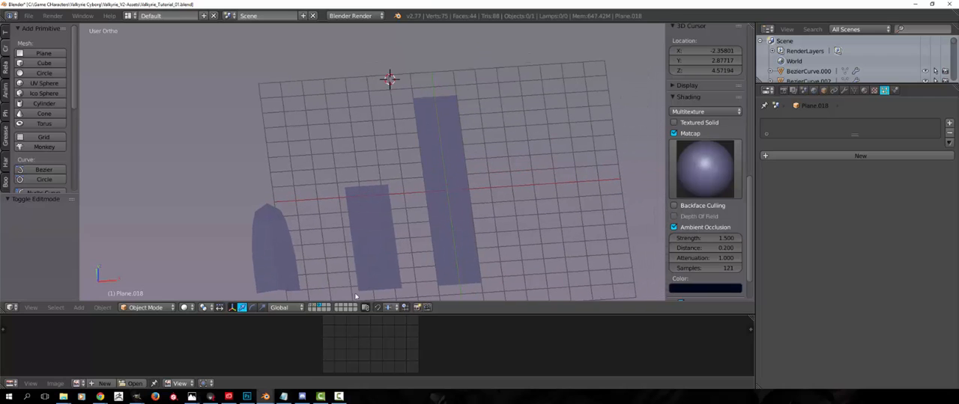
{"action": "right_click", "coordinate": [387, 222]}
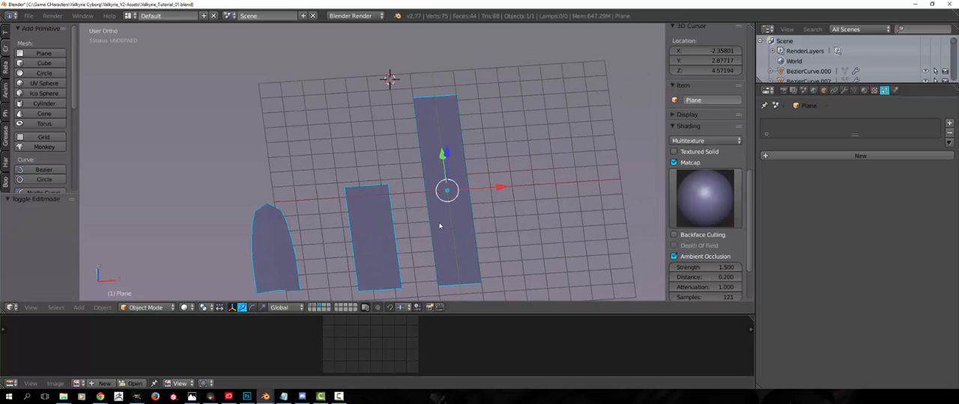
Return to the second layer and inspect the mesh topology of the curved hair strands across the forehead
{"action": "left_click", "coordinate": [315, 308]}
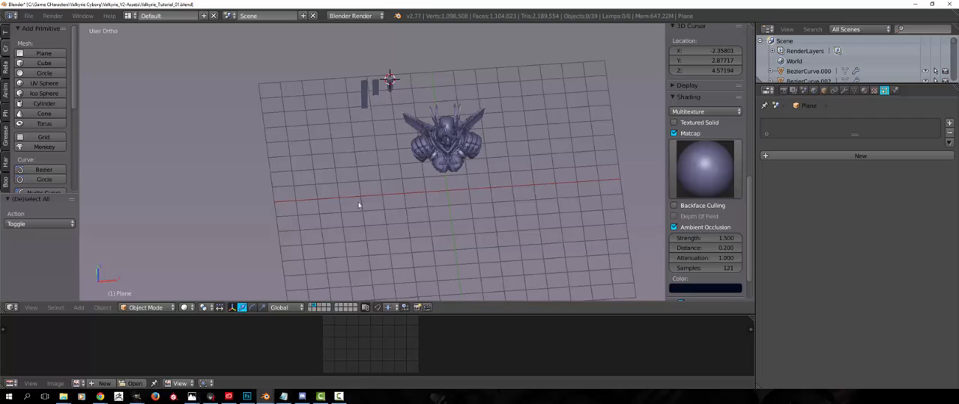
{"action": "middle_click_drag", "start_coordinate": [359, 205], "coordinate": [415, 166]}
{"action": "scroll", "coordinate": [381, 210], "scroll_direction": "up", "scroll_amount": 7}
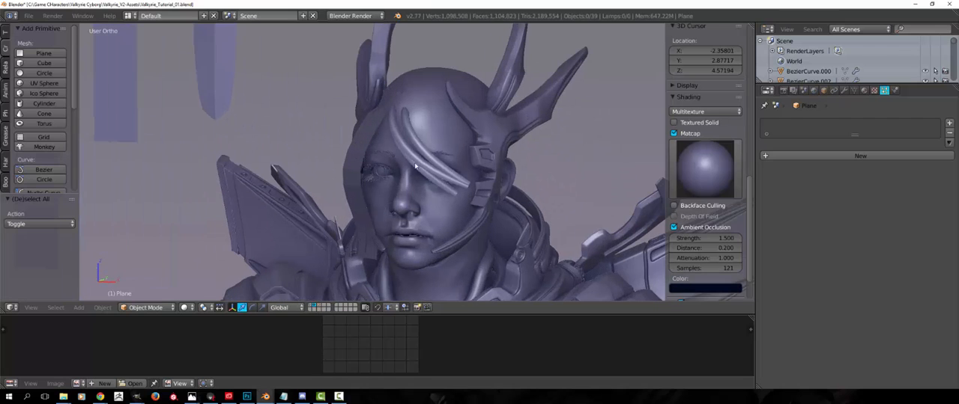
{"action": "right_click", "coordinate": [415, 165]}
{"action": "key", "text": "Tab"}
{"action": "scroll", "coordinate": [416, 135], "scroll_direction": "up", "scroll_amount": 3}
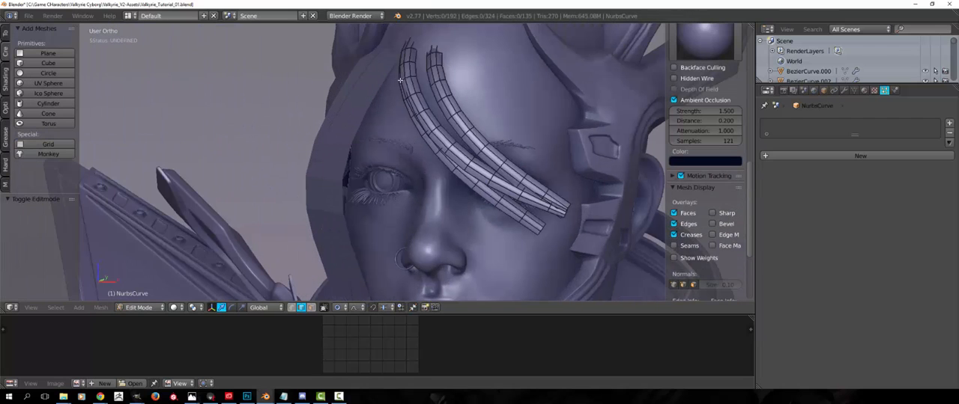
{"action": "key", "text": "Tab"}
{"action": "scroll", "coordinate": [400, 80], "scroll_direction": "down", "scroll_amount": 5}
{"action": "middle_click_drag", "start_coordinate": [399, 80], "coordinate": [439, 219]}
{"action": "middle_click_drag", "start_coordinate": [562, 234], "coordinate": [525, 260]}
{"action": "scroll", "coordinate": [524, 260], "scroll_direction": "up", "scroll_amount": 4}
{"action": "key", "text": "Tab"}
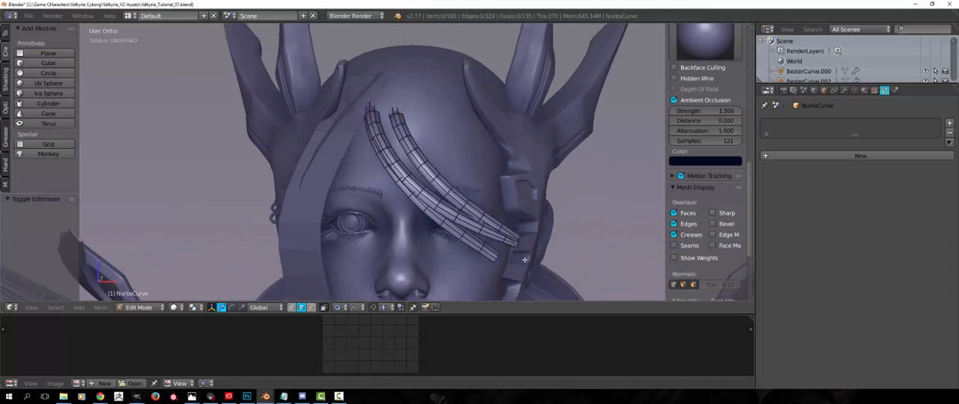
{"action": "key", "text": "Tab"}
{"action": "scroll", "coordinate": [397, 178], "scroll_direction": "down", "scroll_amount": 4}
{"action": "middle_click_drag", "start_coordinate": [397, 179], "coordinate": [343, 145]}
{"action": "key", "text": "a"}
{"action": "scroll", "coordinate": [348, 151], "scroll_direction": "up", "scroll_amount": 2}
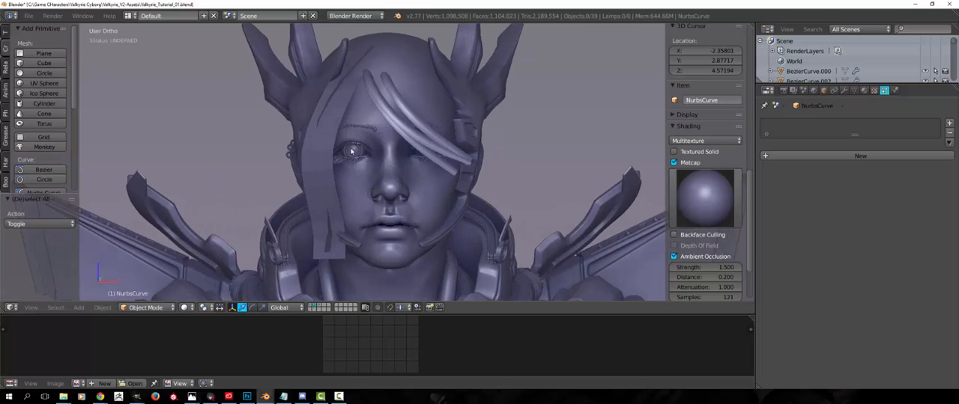
Duplicate one strip of the hair card mesh and place the copy closer to the face
{"action": "middle_click_drag", "start_coordinate": [350, 153], "coordinate": [356, 168]}
{"action": "middle_click_drag", "start_coordinate": [377, 176], "coordinate": [354, 197], "text": "shift"}
{"action": "right_click", "coordinate": [341, 189]}
{"action": "key", "text": "Tab"}
{"action": "key", "text": "a"}
{"action": "key", "text": "l"}
{"action": "key", "text": "shift+s"}
{"action": "key", "text": "shift+d"}
{"action": "left_click", "coordinate": [462, 206]}
Rotate and move the new strip so it lies against the neighbouring strips over the eye
{"action": "key", "text": "r"}
{"action": "key", "text": "r"}
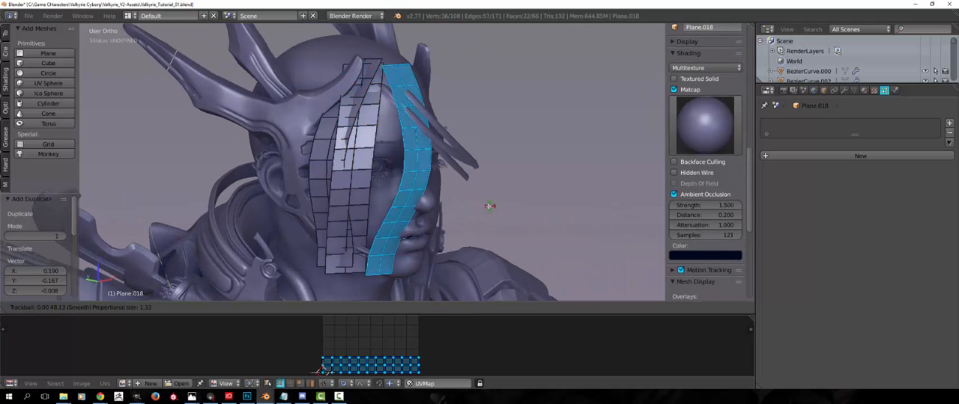
{"action": "left_click", "coordinate": [489, 207]}
{"action": "key", "text": "g"}
{"action": "left_click", "coordinate": [453, 203]}
{"action": "key", "text": "r"}
{"action": "key", "text": "r"}
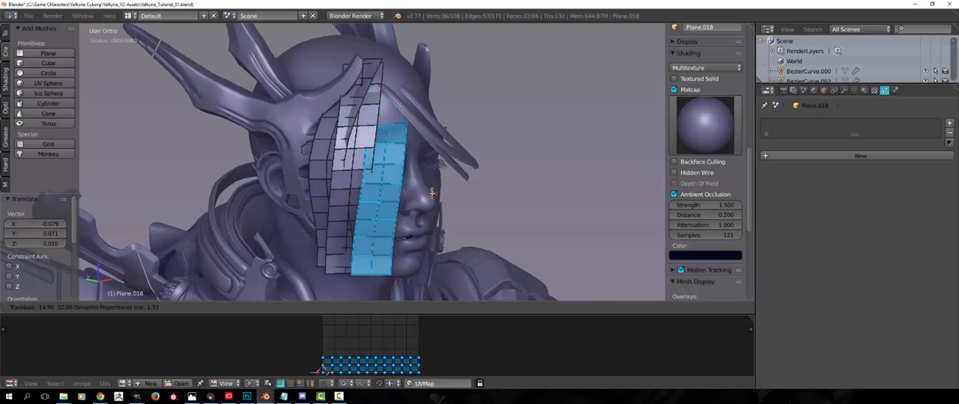
{"action": "left_click", "coordinate": [435, 204]}
{"action": "middle_click_drag", "start_coordinate": [435, 204], "coordinate": [386, 212]}
Rotate and move the new strip's lower end edges with smooth connected proportional editing
{"action": "key", "text": "a"}
{"action": "right_click", "coordinate": [382, 277], "text": "alt"}
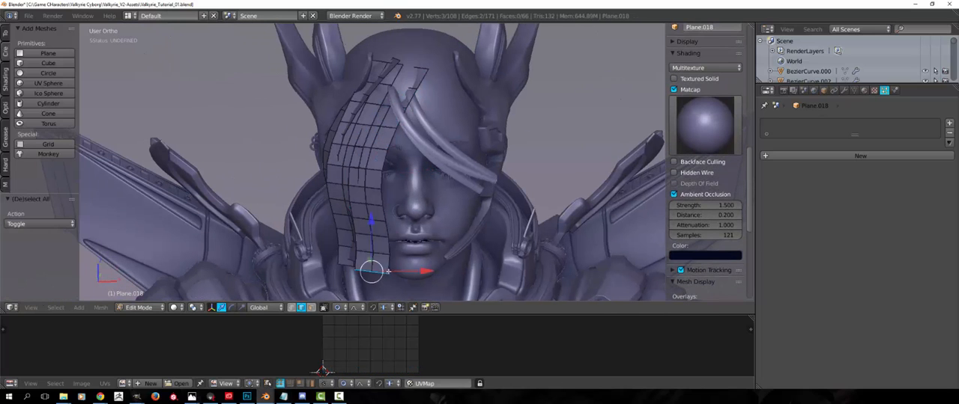
{"action": "key", "text": "r"}
{"action": "key", "text": "r"}
{"action": "left_click", "coordinate": [393, 281]}
{"action": "key", "text": "g"}
{"action": "middle_click_drag", "start_coordinate": [435, 251], "coordinate": [463, 231]}
{"action": "left_click", "coordinate": [403, 231]}
Refine the lower end's tilt and position so the strip curves along the side of the face
{"action": "key", "text": "r"}
{"action": "key", "text": "r"}
{"action": "left_click", "coordinate": [420, 234]}
{"action": "key", "text": "g"}
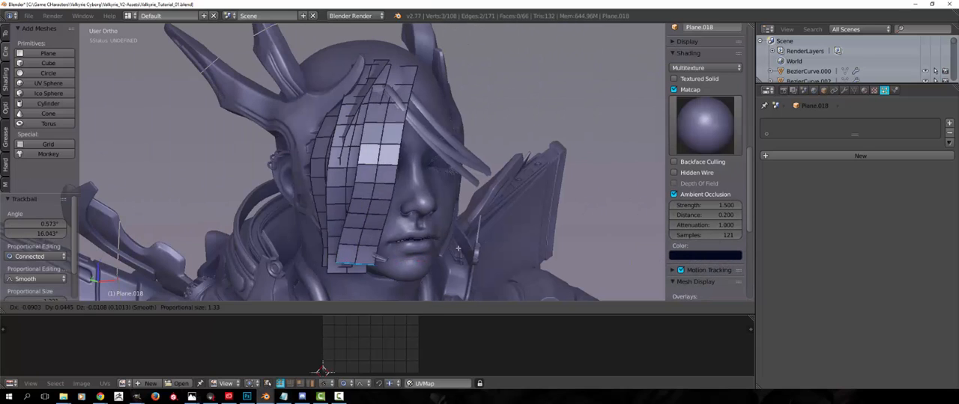
{"action": "left_click", "coordinate": [449, 224]}
{"action": "key", "text": "a"}
{"action": "middle_click_drag", "start_coordinate": [361, 210], "coordinate": [340, 218]}
{"action": "scroll", "coordinate": [339, 217], "scroll_direction": "down", "scroll_amount": 2}
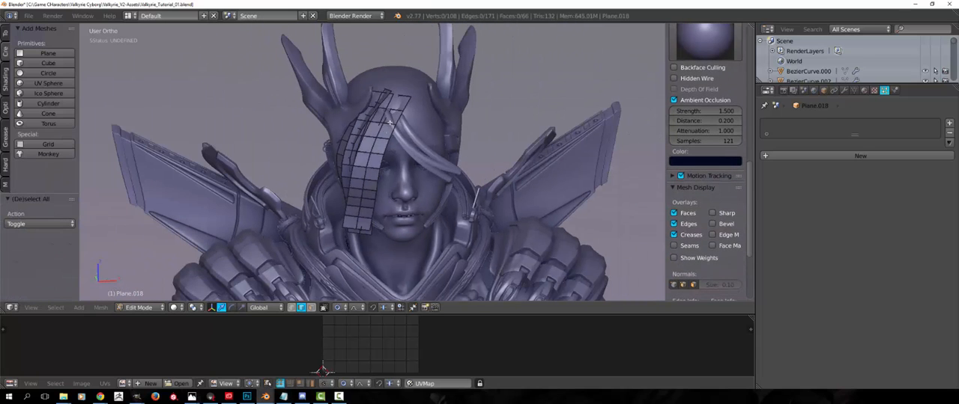
{"action": "middle_click_drag", "start_coordinate": [390, 123], "coordinate": [419, 151]}
{"action": "scroll", "coordinate": [419, 151], "scroll_direction": "up", "scroll_amount": 3}
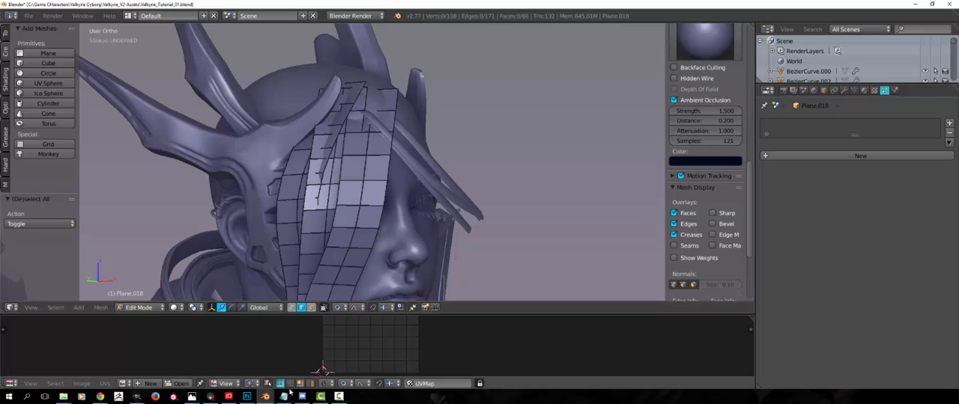
Switch to Photoshop and paint red brush strokes along the top hair of the punk hairstyle reference, following its flow forward
{"action": "left_click", "coordinate": [246, 396]}
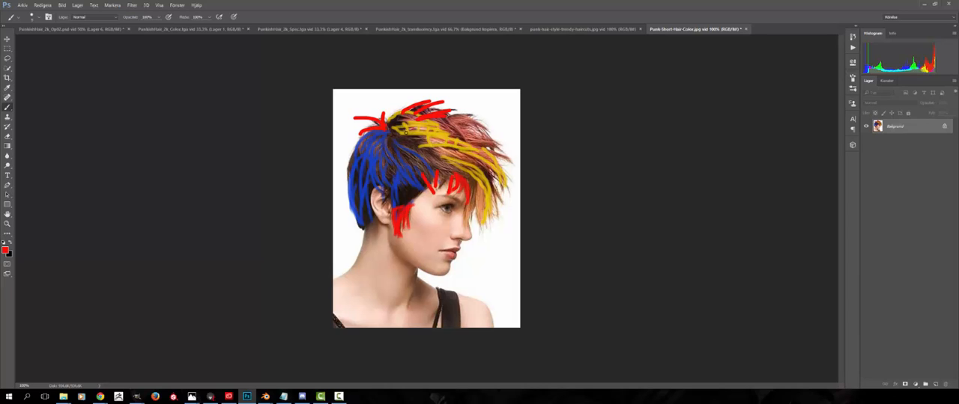
{"action": "left_click_drag", "start_coordinate": [412, 135], "coordinate": [514, 140]}
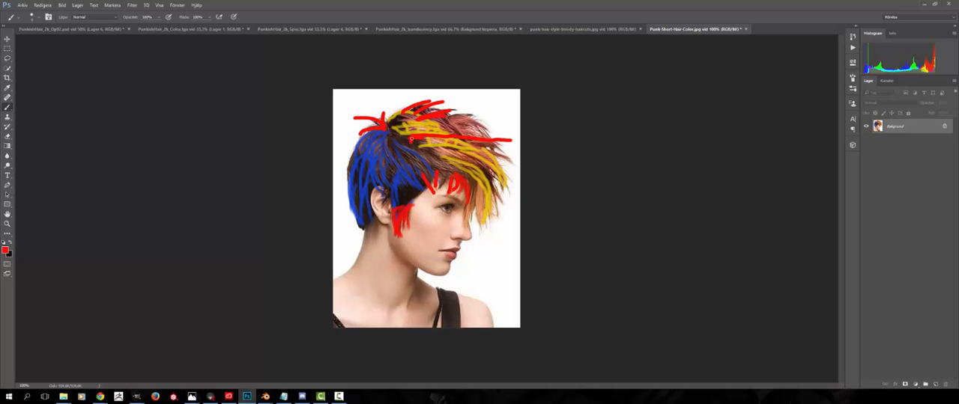
{"action": "left_click_drag", "start_coordinate": [432, 134], "coordinate": [523, 139]}
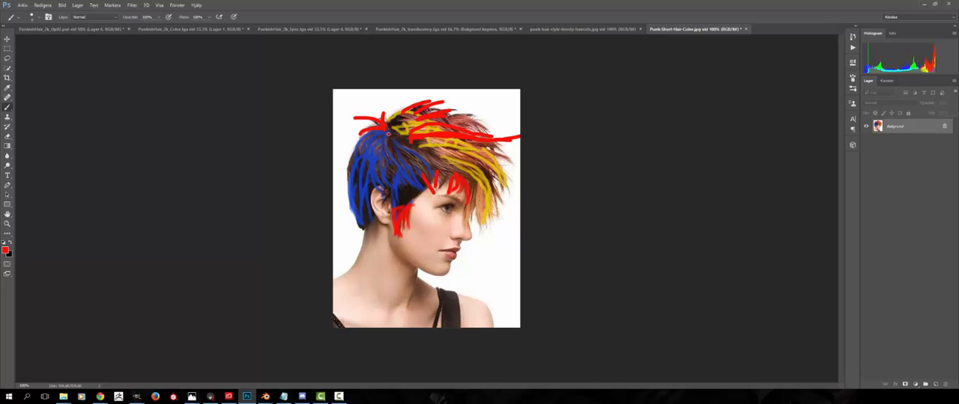
{"action": "mouse_move", "coordinate": [387, 133]}
{"action": "left_mouse_down"}
{"action": "mouse_move", "coordinate": [456, 124]}
{"action": "mouse_move", "coordinate": [494, 139]}
{"action": "left_mouse_up"}
{"action": "mouse_move", "coordinate": [403, 125]}
{"action": "left_mouse_down"}
{"action": "mouse_move", "coordinate": [424, 112]}
{"action": "mouse_move", "coordinate": [490, 126]}
{"action": "left_mouse_up"}
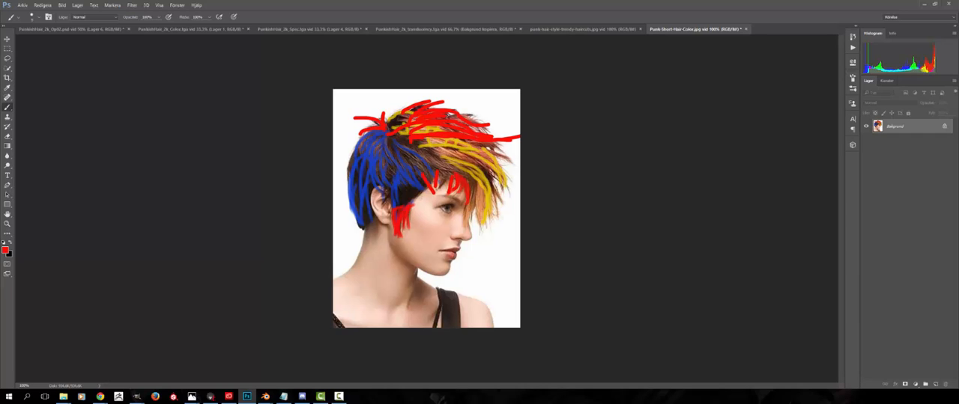
Switch back to Blender, leave mesh editing and deselect the hair strips
{"action": "mouse_move", "coordinate": [303, 399]}
{"action": "left_click", "coordinate": [236, 365]}
{"action": "middle_click_drag", "start_coordinate": [327, 187], "coordinate": [259, 350]}
{"action": "key", "text": "Tab"}
{"action": "key", "text": "a"}
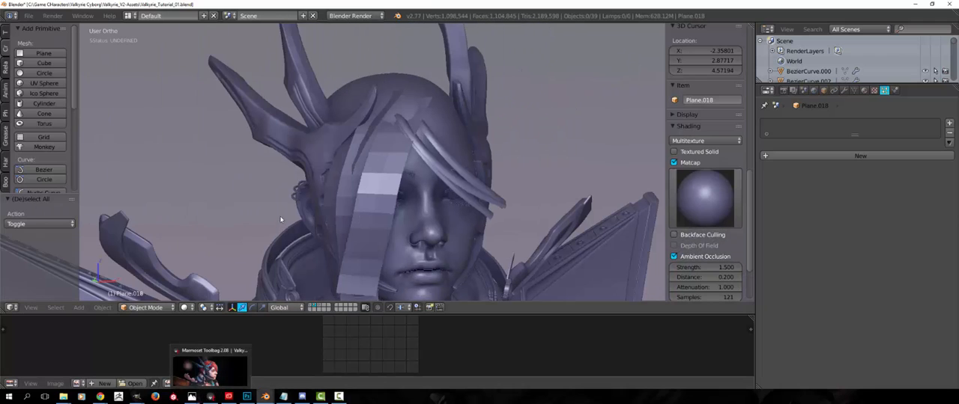
{"action": "middle_click_drag", "start_coordinate": [250, 228], "coordinate": [304, 187]}
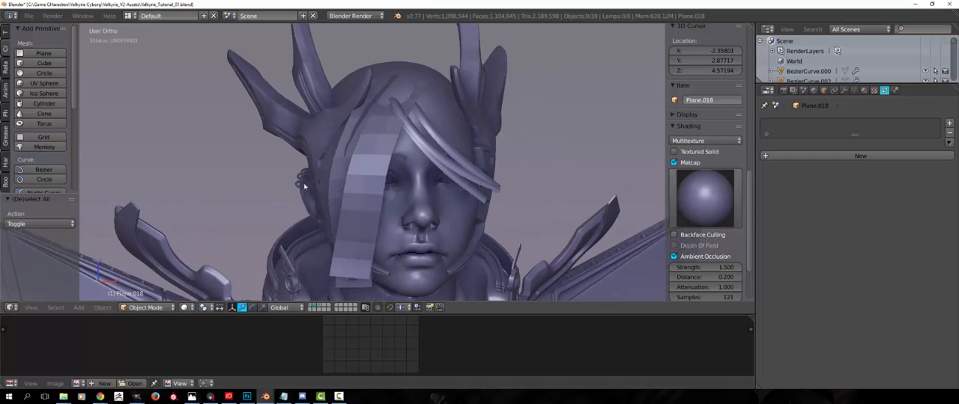
Examine the hair strips from the front, compare them with the finished hair on the first layer, and return to the strip layer
{"action": "middle_click_drag", "start_coordinate": [393, 158], "coordinate": [425, 167]}
{"action": "mouse_move", "coordinate": [340, 271]}
{"action": "middle_mouse_down"}
{"action": "mouse_move", "coordinate": [304, 267]}
{"action": "mouse_move", "coordinate": [332, 263]}
{"action": "middle_mouse_up"}
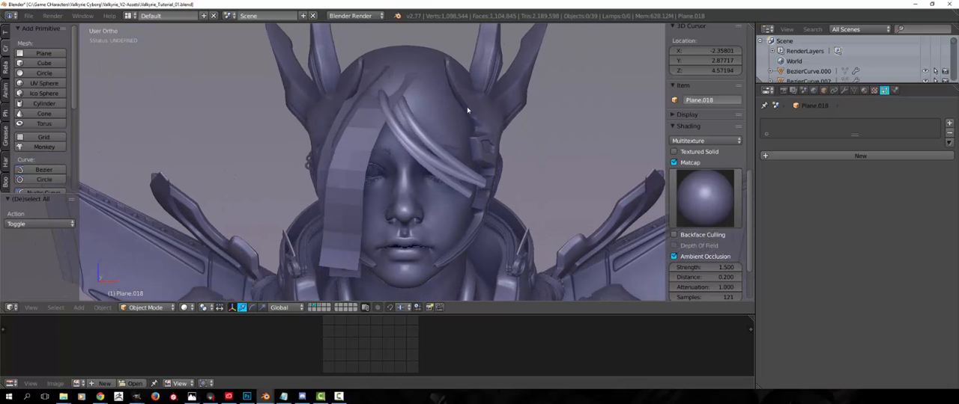
{"action": "middle_click_drag", "start_coordinate": [394, 123], "coordinate": [369, 171]}
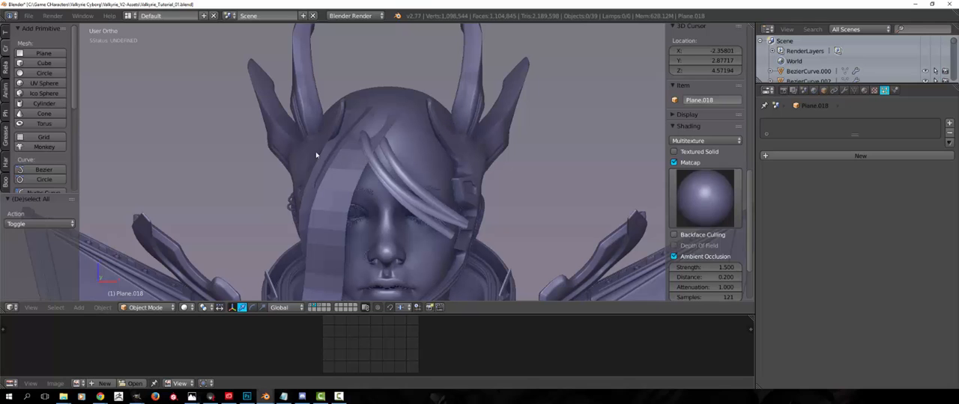
{"action": "middle_click_drag", "start_coordinate": [316, 155], "coordinate": [324, 282]}
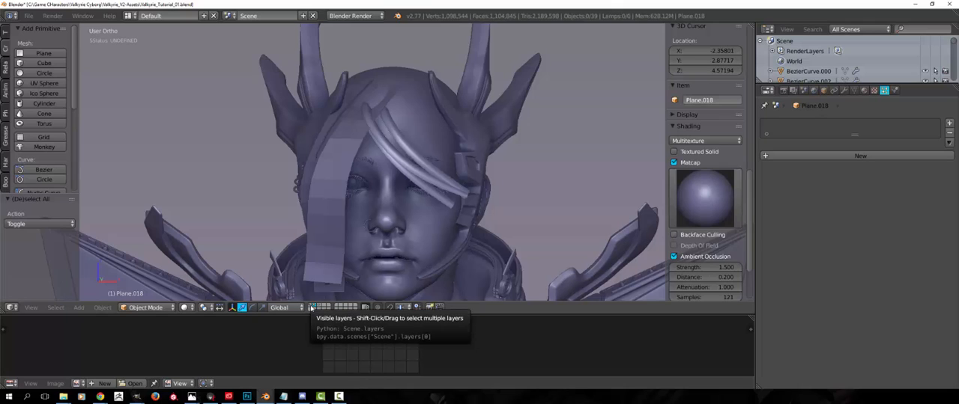
{"action": "left_click", "coordinate": [312, 308]}
{"action": "middle_click_drag", "start_coordinate": [322, 251], "coordinate": [369, 256]}
{"action": "scroll", "coordinate": [369, 256], "scroll_direction": "up", "scroll_amount": 2}
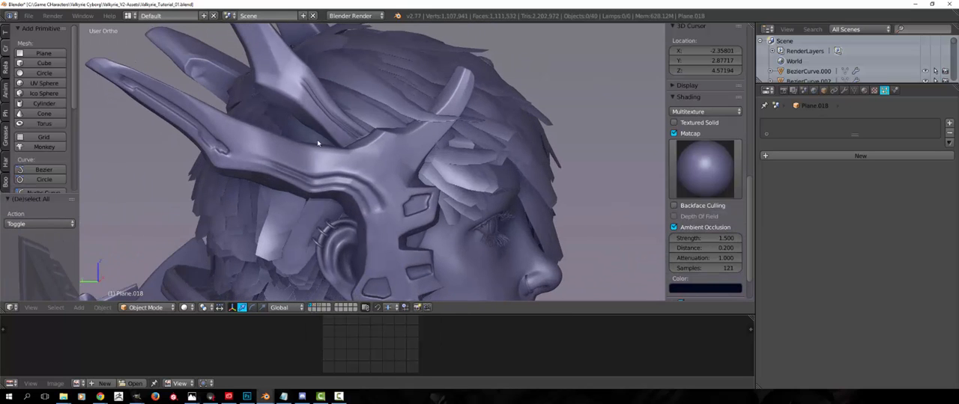
{"action": "middle_click_drag", "start_coordinate": [324, 166], "coordinate": [307, 185]}
{"action": "left_click", "coordinate": [316, 306]}
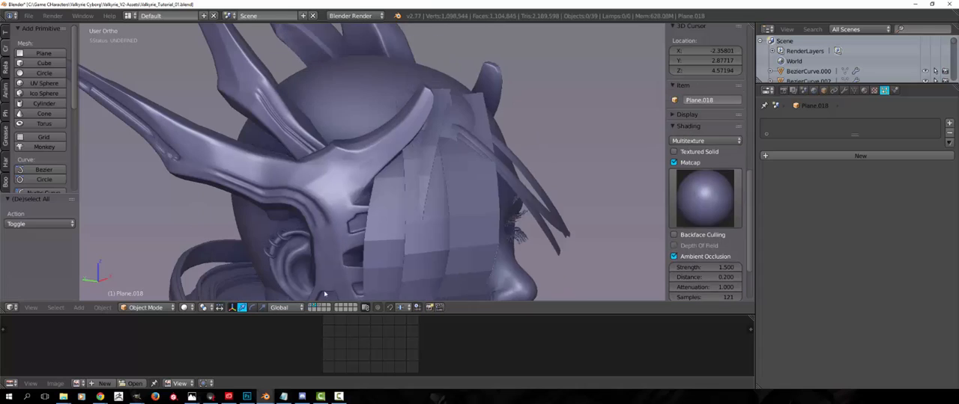
Open the head mesh for editing in face select mode with nothing selected
{"action": "middle_click_drag", "start_coordinate": [404, 150], "coordinate": [414, 108]}
{"action": "right_click_drag", "start_coordinate": [414, 103], "coordinate": [456, 58]}
{"action": "right_click", "coordinate": [423, 92]}
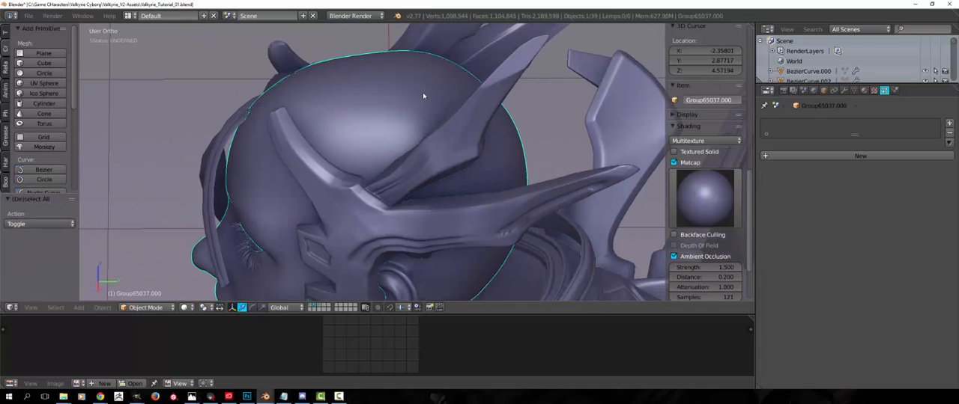
{"action": "key", "text": "Tab"}
{"action": "middle_click_drag", "start_coordinate": [422, 92], "coordinate": [409, 118]}
{"action": "key", "text": "a"}
{"action": "key", "text": "ctrl+Tab"}
{"action": "left_click", "coordinate": [361, 149]}
{"action": "key", "text": "a"}
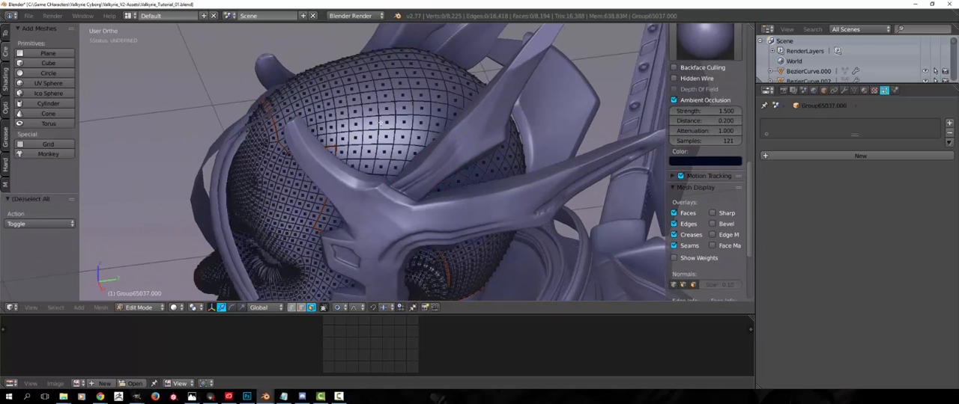
Duplicate the linked scalp faces in place, separate them into their own object, and select that object
{"action": "key", "text": "l"}
{"action": "key", "text": "shift+d"}
{"action": "right_click", "coordinate": [389, 113]}
{"action": "key", "text": "p"}
{"action": "left_click", "coordinate": [389, 111]}
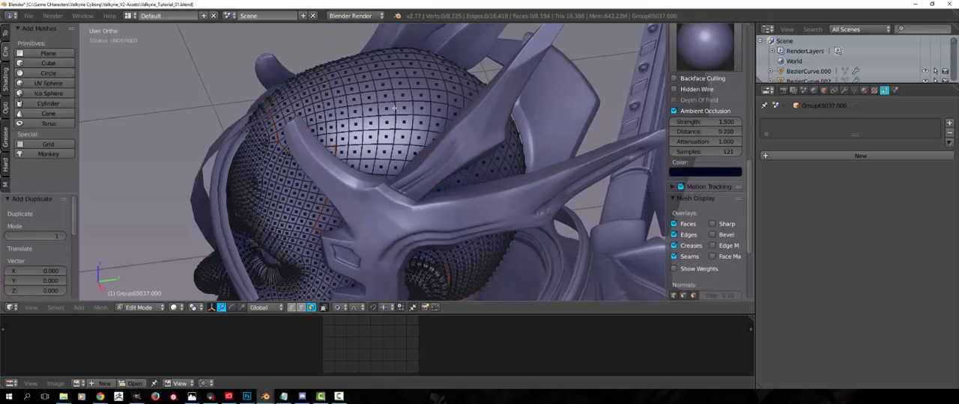
{"action": "key", "text": "Tab"}
{"action": "right_click", "coordinate": [376, 140]}
Expand all faces of the separated scalp cap slightly outward along their normals and leave mesh editing
{"action": "middle_click_drag", "start_coordinate": [379, 140], "coordinate": [420, 112]}
{"action": "key", "text": "Tab"}
{"action": "key", "text": "a"}
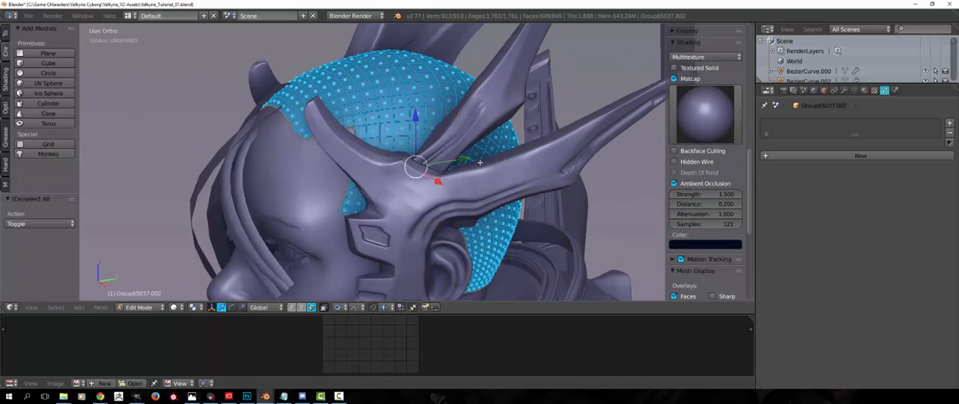
{"action": "key", "text": "alt+s"}
{"action": "left_click", "coordinate": [439, 182]}
{"action": "key", "text": "Tab"}
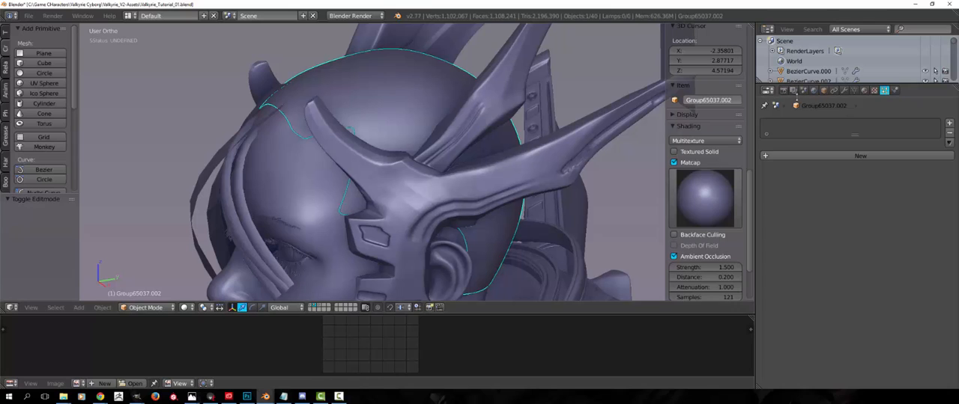
Give the scalp cap a new material with a red-orange diffuse color, then deselect everything
{"action": "left_click", "coordinate": [864, 90]}
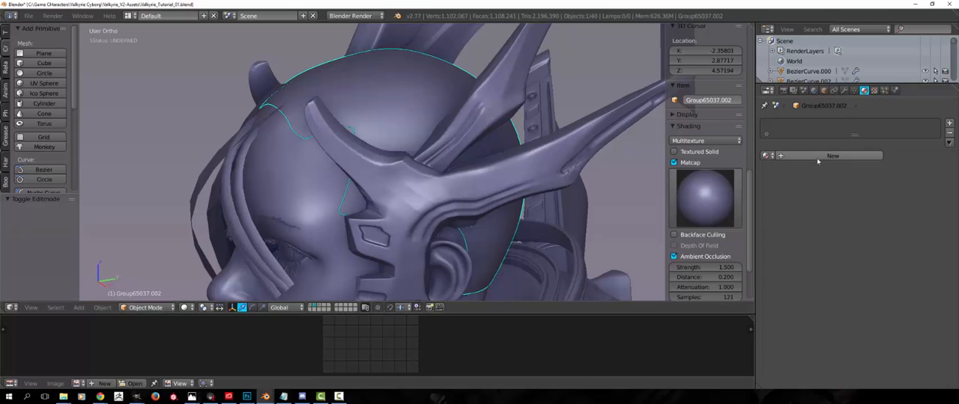
{"action": "left_click", "coordinate": [843, 155]}
{"action": "left_click", "coordinate": [805, 277]}
{"action": "left_click_drag", "start_coordinate": [800, 184], "coordinate": [798, 210]}
{"action": "middle_click_drag", "start_coordinate": [299, 138], "coordinate": [424, 82]}
{"action": "key", "text": "a"}
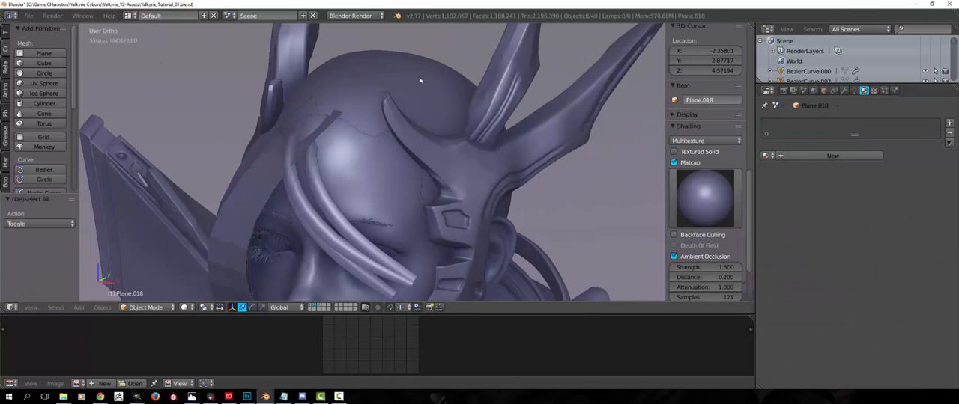
Try to move the front hair strips away from the head
{"action": "right_click", "coordinate": [229, 233]}
{"action": "middle_click_drag", "start_coordinate": [229, 234], "coordinate": [459, 155]}
{"action": "scroll", "coordinate": [304, 165], "scroll_direction": "down", "scroll_amount": 5}
{"action": "right_click", "coordinate": [427, 162]}
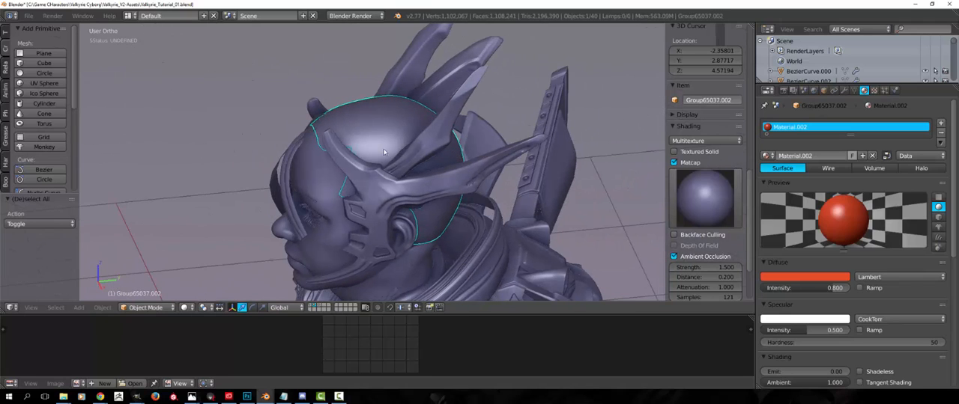
{"action": "middle_click_drag", "start_coordinate": [313, 163], "coordinate": [277, 186]}
{"action": "right_click", "coordinate": [278, 186]}
{"action": "key", "text": "g"}
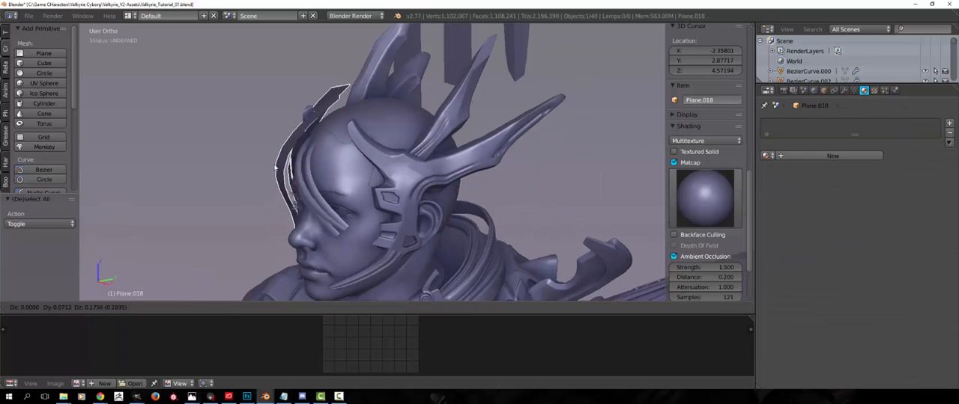
{"action": "right_click", "coordinate": [265, 184]}
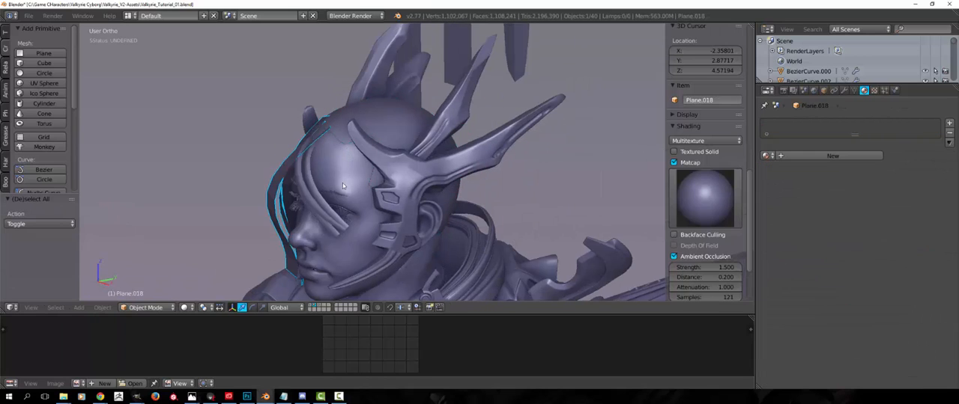
Examine the scalp cap's coverage beneath the hair strips and clear the selection
{"action": "middle_click_drag", "start_coordinate": [345, 190], "coordinate": [315, 203]}
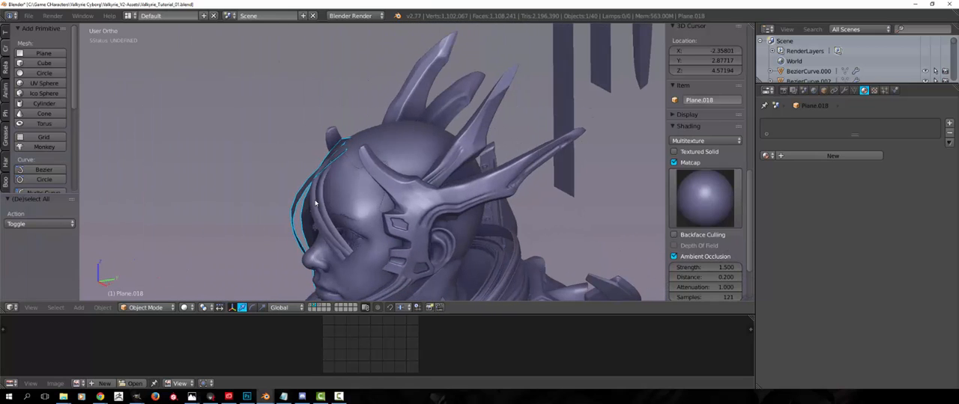
{"action": "right_click", "coordinate": [400, 135]}
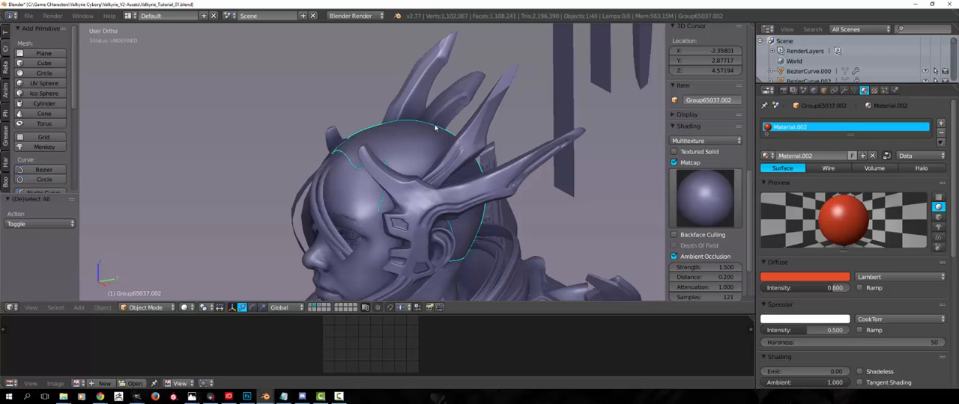
{"action": "key", "text": "a"}
{"action": "middle_click_drag", "start_coordinate": [418, 144], "coordinate": [367, 203]}
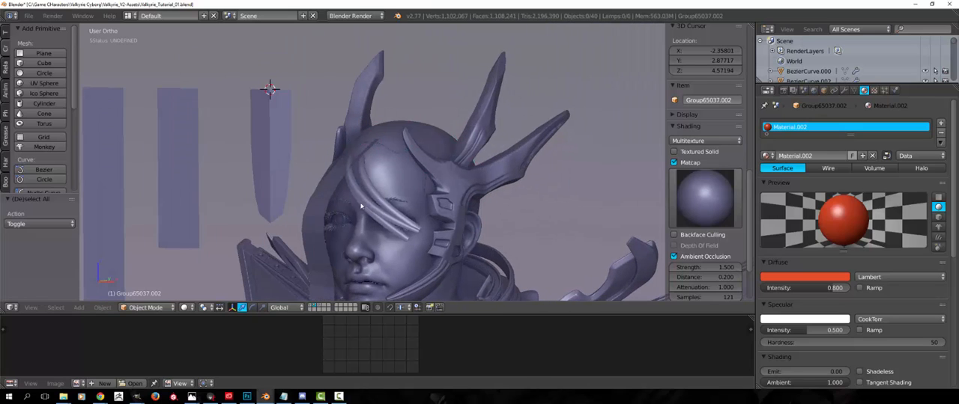
Switch to Marmoset Toolbag and examine the finished red hair from behind, highlighting the top hair cards' mesh
{"action": "left_click", "coordinate": [212, 398]}
{"action": "left_click_drag", "start_coordinate": [288, 253], "coordinate": [382, 120]}
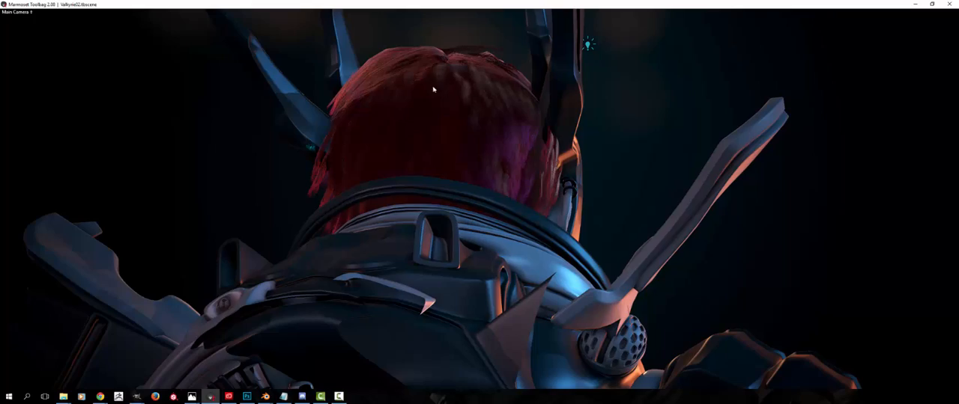
{"action": "left_click_drag", "start_coordinate": [433, 89], "coordinate": [374, 113]}
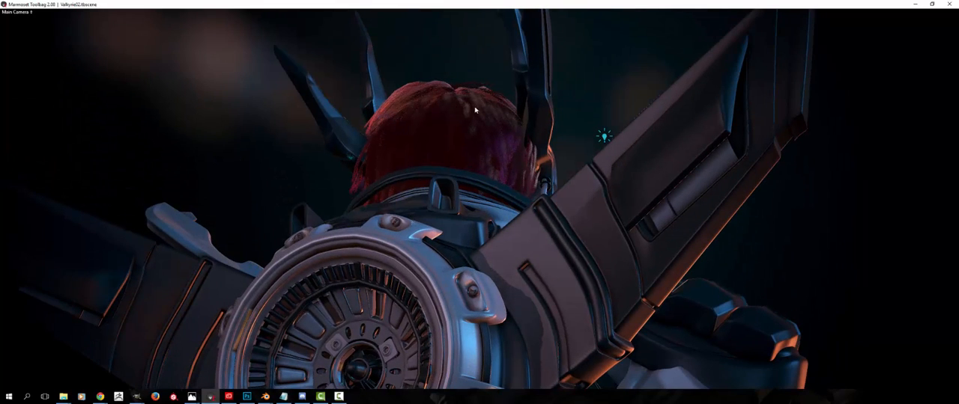
{"action": "left_click_drag", "start_coordinate": [455, 129], "coordinate": [441, 133]}
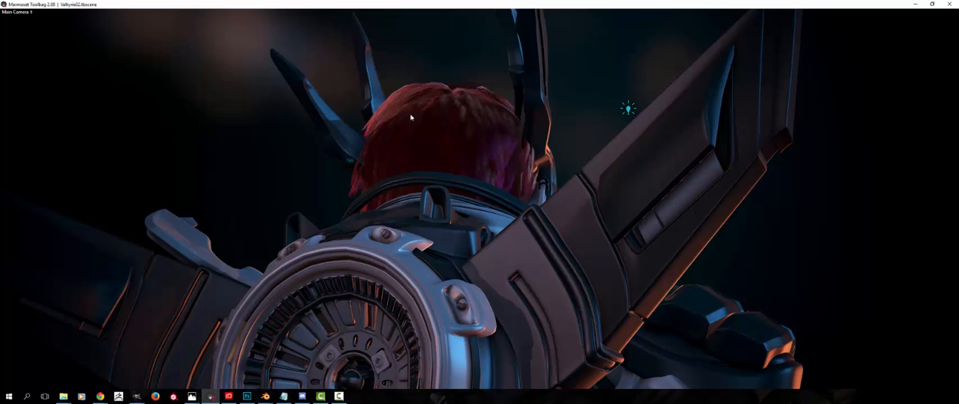
{"action": "mouse_move", "coordinate": [434, 143]}
{"action": "left_mouse_down"}
{"action": "mouse_move", "coordinate": [456, 146]}
{"action": "mouse_move", "coordinate": [404, 165]}
{"action": "mouse_move", "coordinate": [451, 148]}
{"action": "left_mouse_up"}
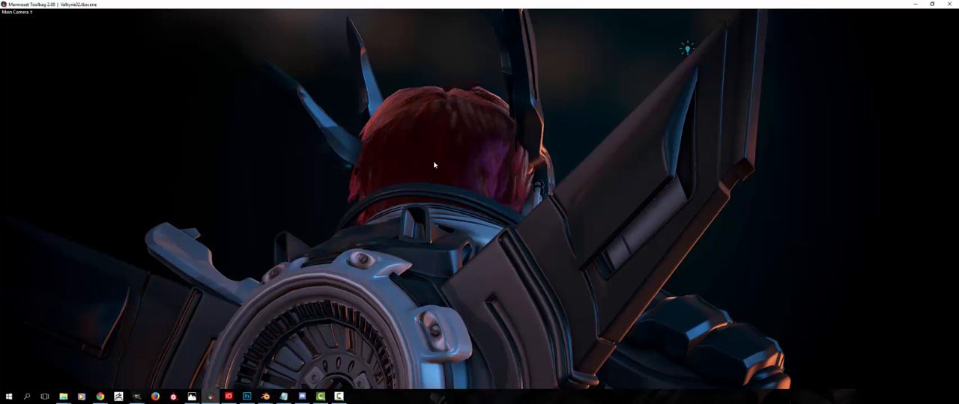
{"action": "left_click_drag", "start_coordinate": [430, 135], "coordinate": [387, 180]}
{"action": "left_click", "coordinate": [424, 149]}
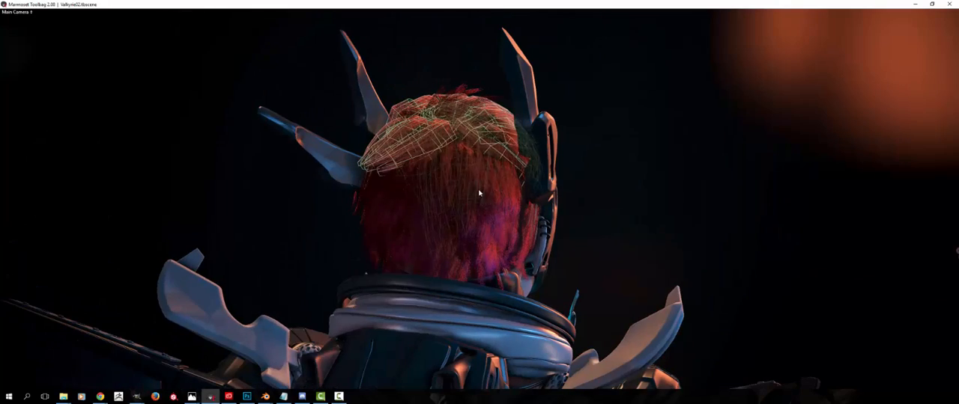
{"action": "left_click", "coordinate": [441, 259]}
{"action": "left_click_drag", "start_coordinate": [411, 242], "coordinate": [459, 194]}
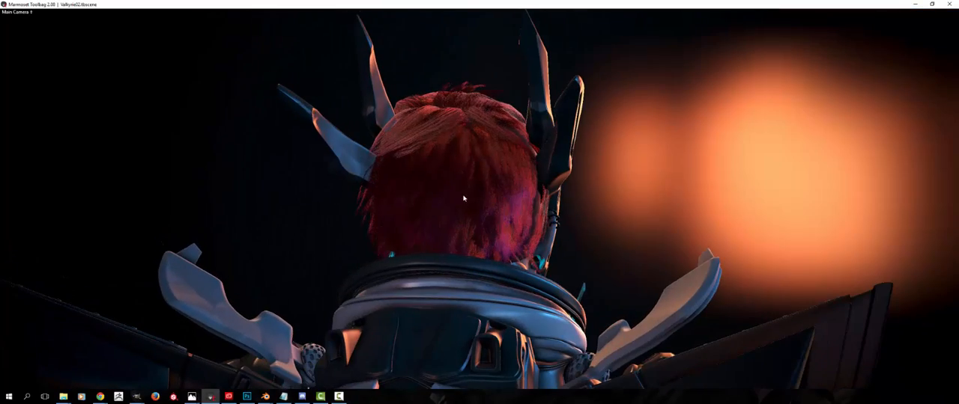
Examine the rendered hair from the side, above and front, including the fringe falling over one eye
{"action": "left_click_drag", "start_coordinate": [471, 260], "coordinate": [282, 223]}
{"action": "left_click_drag", "start_coordinate": [326, 266], "coordinate": [461, 179]}
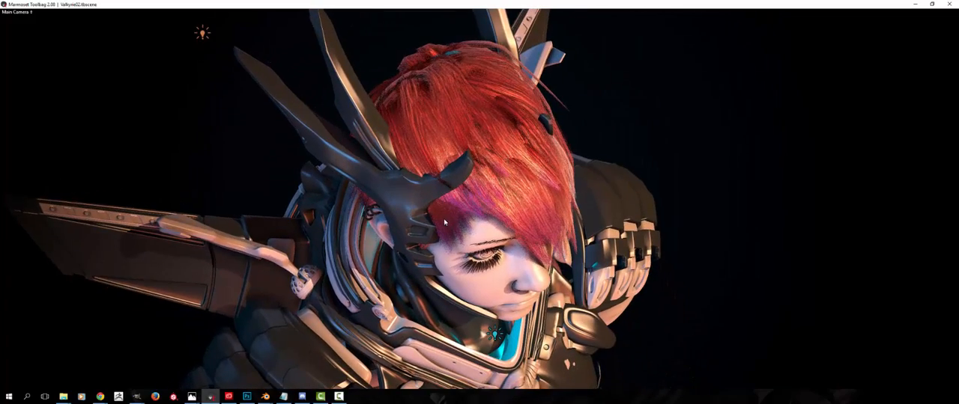
{"action": "scroll", "coordinate": [387, 153], "scroll_direction": "down", "scroll_amount": 3}
{"action": "left_click_drag", "start_coordinate": [444, 222], "coordinate": [462, 139]}
{"action": "scroll", "coordinate": [408, 86], "scroll_direction": "up", "scroll_amount": 4}
{"action": "left_click_drag", "start_coordinate": [483, 250], "coordinate": [455, 168]}
{"action": "scroll", "coordinate": [456, 168], "scroll_direction": "down", "scroll_amount": 3}
{"action": "left_click_drag", "start_coordinate": [463, 322], "coordinate": [434, 276]}
{"action": "scroll", "coordinate": [431, 271], "scroll_direction": "up", "scroll_amount": 3}
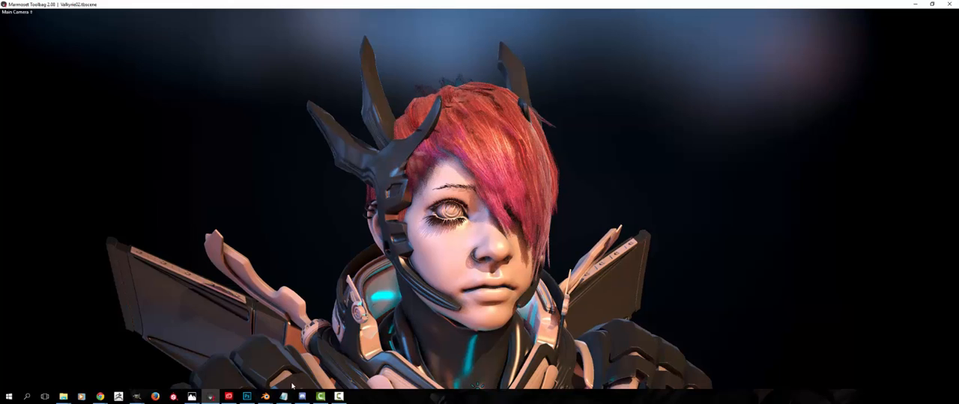
Switch back to Blender, maximize the 3D viewport, and view the side hair strips up close
{"action": "left_click", "coordinate": [267, 398]}
{"action": "left_click", "coordinate": [238, 369]}
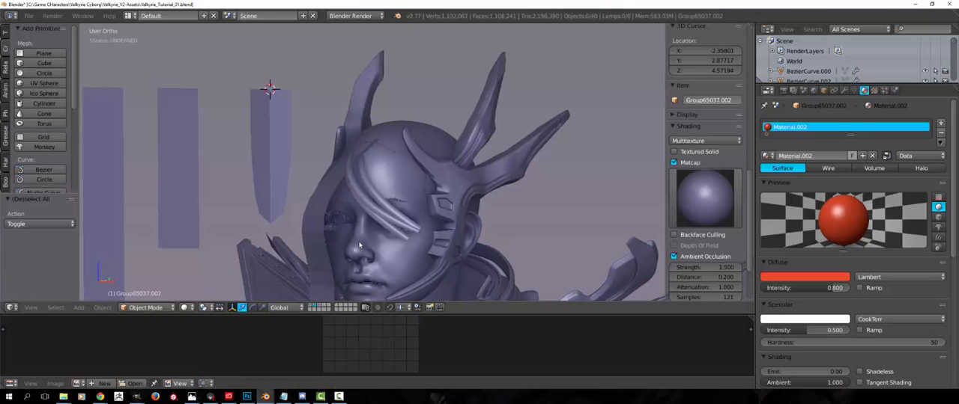
{"action": "middle_click_drag", "start_coordinate": [419, 174], "coordinate": [454, 214]}
{"action": "key", "text": "shift+space"}
{"action": "middle_click_drag", "start_coordinate": [375, 254], "coordinate": [457, 253]}
{"action": "scroll", "coordinate": [409, 227], "scroll_direction": "up", "scroll_amount": 3}
Try to move the lower end of the side hair strips in mesh editing, then return to object mode
{"action": "right_click", "coordinate": [409, 227]}
{"action": "key", "text": "Tab"}
{"action": "scroll", "coordinate": [409, 227], "scroll_direction": "down", "scroll_amount": 2}
{"action": "key", "text": "a"}
{"action": "key", "text": "ctrl+Tab"}
{"action": "left_click", "coordinate": [443, 243]}
{"action": "key", "text": "a"}
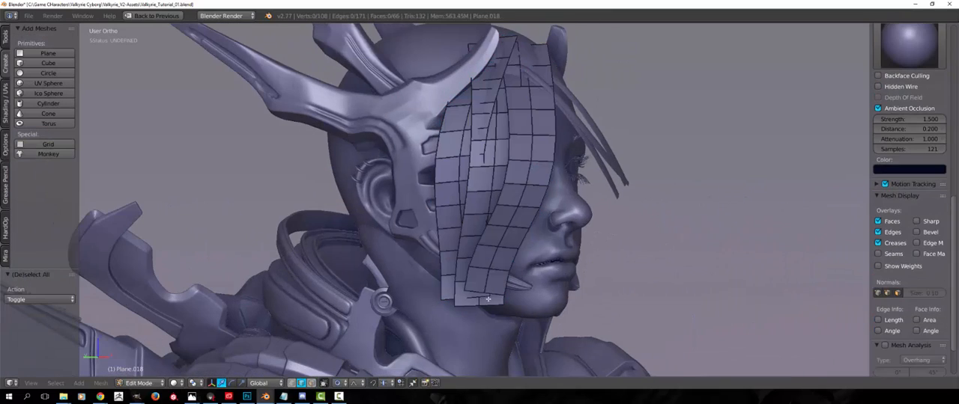
{"action": "right_click", "coordinate": [469, 287], "text": "alt"}
{"action": "middle_click_drag", "start_coordinate": [469, 288], "coordinate": [407, 186]}
{"action": "key", "text": "g"}
{"action": "right_click", "coordinate": [473, 291]}
{"action": "key", "text": "a"}
{"action": "key", "text": "Tab"}
{"action": "scroll", "coordinate": [389, 292], "scroll_direction": "down", "scroll_amount": 3}
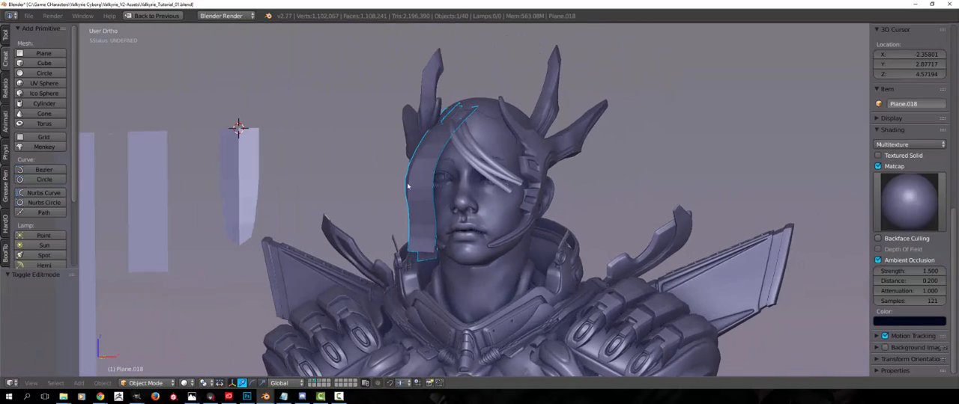
Hide the side hair strips and the curved fringe strands to expose the bare face
{"action": "middle_click_drag", "start_coordinate": [448, 252], "coordinate": [428, 266]}
{"action": "scroll", "coordinate": [452, 277], "scroll_direction": "up", "scroll_amount": 3}
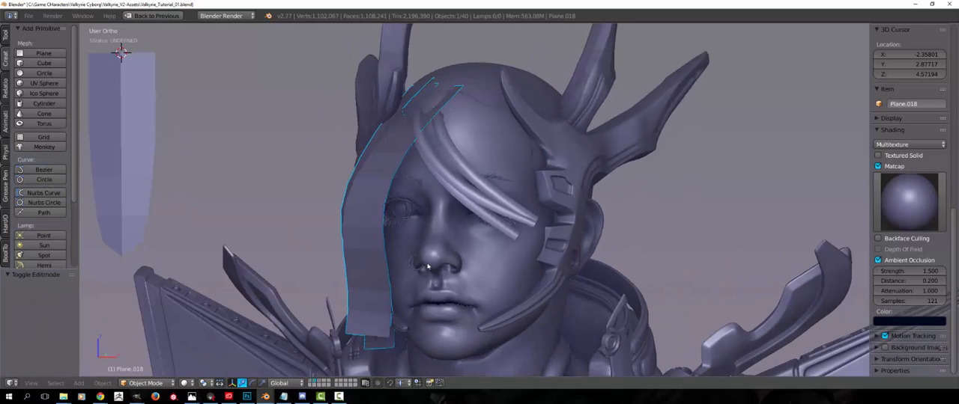
{"action": "scroll", "coordinate": [427, 266], "scroll_direction": "up", "scroll_amount": 2}
{"action": "scroll", "coordinate": [372, 197], "scroll_direction": "down", "scroll_amount": 3}
{"action": "middle_click_drag", "start_coordinate": [372, 197], "coordinate": [438, 196]}
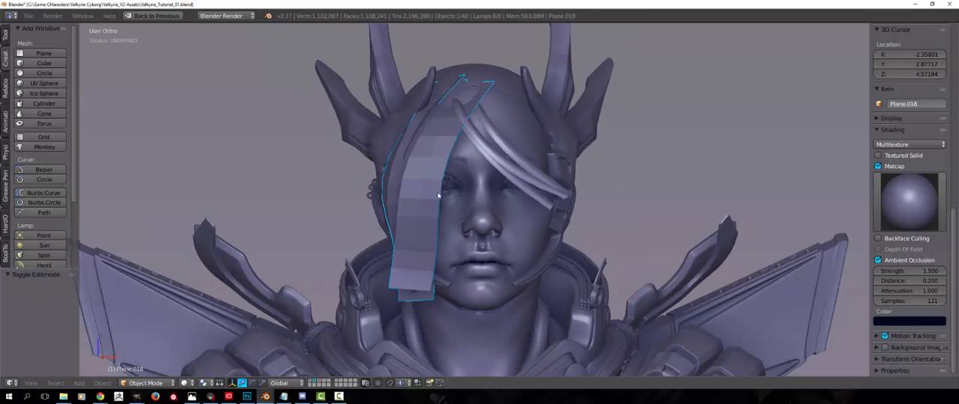
{"action": "key", "text": "h"}
{"action": "right_click", "coordinate": [488, 159]}
{"action": "key", "text": "h"}
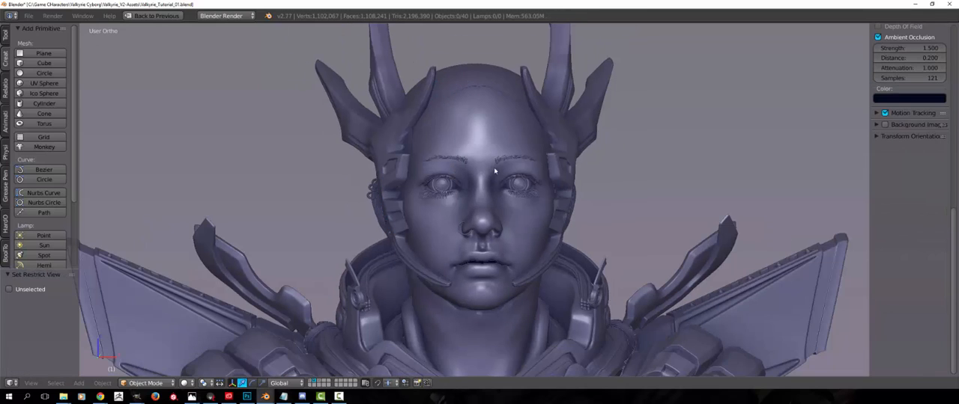
Examine the eyebrows and eyelashes on the bare face from the front and from an angle
{"action": "middle_click_drag", "start_coordinate": [494, 171], "coordinate": [559, 189]}
{"action": "scroll", "coordinate": [527, 186], "scroll_direction": "up", "scroll_amount": 3}
{"action": "middle_click_drag", "start_coordinate": [559, 189], "coordinate": [357, 245], "text": "shift"}
{"action": "scroll", "coordinate": [411, 223], "scroll_direction": "up", "scroll_amount": 2}
{"action": "scroll", "coordinate": [424, 217], "scroll_direction": "down", "scroll_amount": 6}
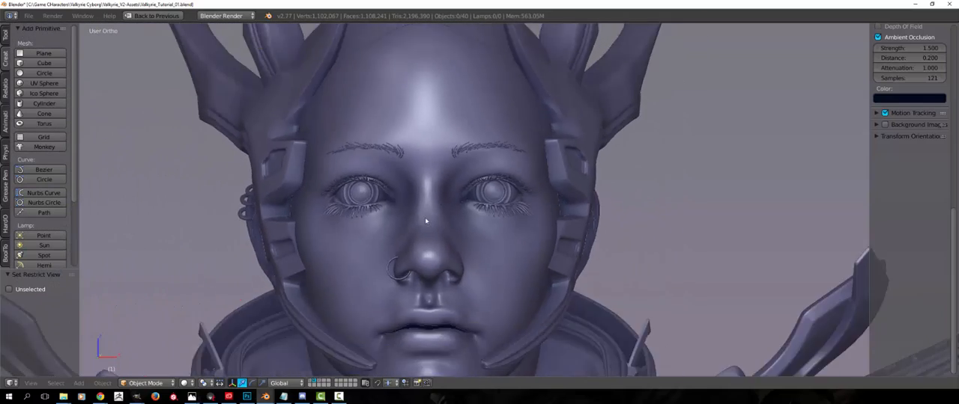
{"action": "middle_click_drag", "start_coordinate": [425, 217], "coordinate": [420, 239]}
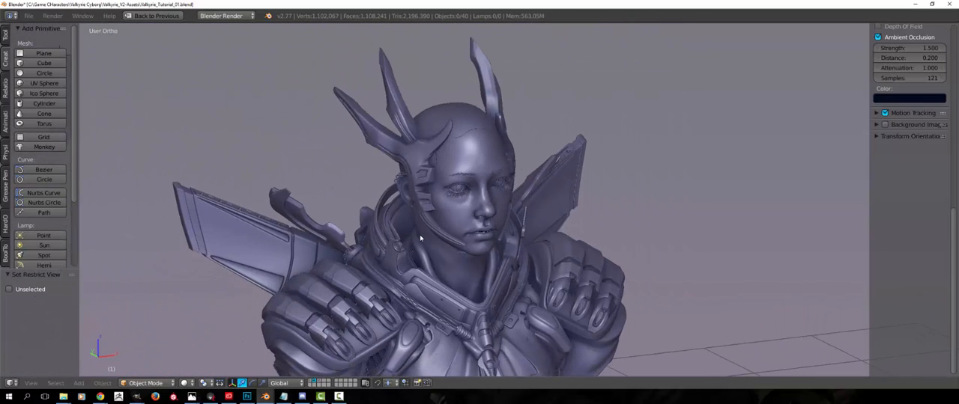
{"action": "scroll", "coordinate": [420, 239], "scroll_direction": "up", "scroll_amount": 7}
{"action": "key", "text": "Tab"}
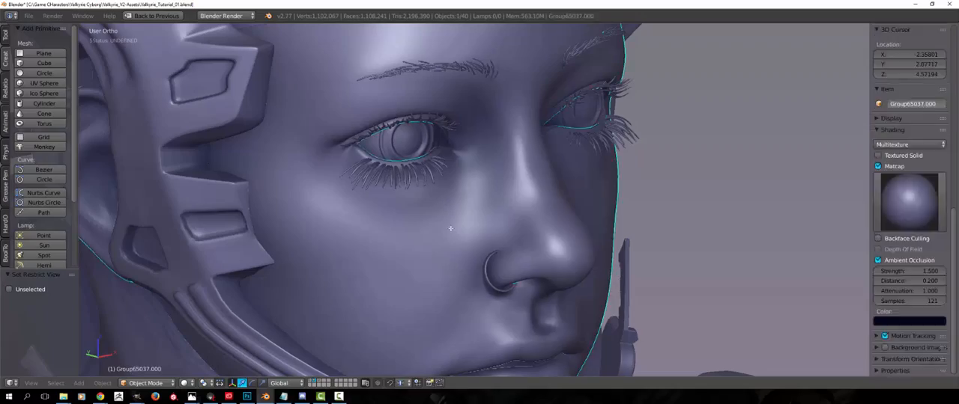
{"action": "key", "text": "Tab"}
Hide the eyelashes so the eyelid beneath is exposed
{"action": "middle_click_drag", "start_coordinate": [431, 211], "coordinate": [416, 254]}
{"action": "right_click", "coordinate": [343, 142]}
{"action": "key", "text": "h"}
{"action": "scroll", "coordinate": [384, 217], "scroll_direction": "up", "scroll_amount": 1}
Enter mesh editing on the head in edge selection and select a short run of edges beneath the eye's inner corner
{"action": "right_click", "coordinate": [384, 217]}
{"action": "key", "text": "Tab"}
{"action": "scroll", "coordinate": [438, 203], "scroll_direction": "up", "scroll_amount": 3}
{"action": "key", "text": "a"}
{"action": "key", "text": "a"}
{"action": "scroll", "coordinate": [417, 230], "scroll_direction": "up", "scroll_amount": 1}
{"action": "key", "text": "ctrl+Tab"}
{"action": "left_click", "coordinate": [397, 232]}
{"action": "right_click", "coordinate": [417, 254]}
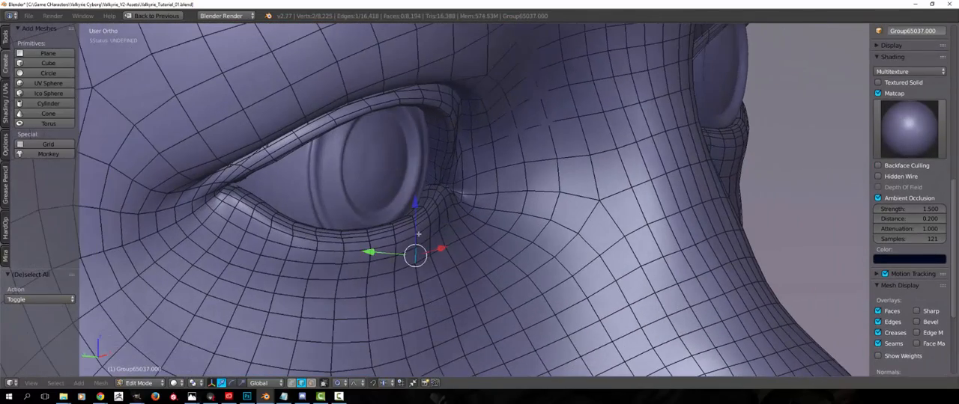
{"action": "right_click", "coordinate": [413, 219], "text": "ctrl"}
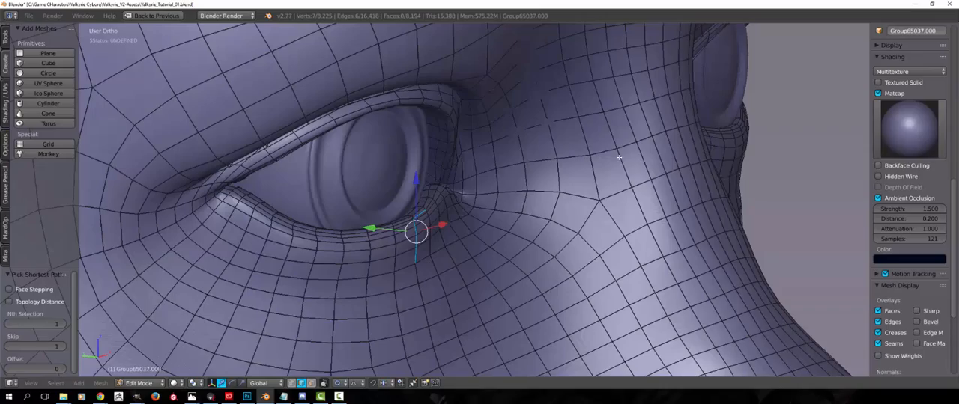
Undo the last selection change, reselect the edge run below the inner eye corner, and duplicate it in place
{"action": "key", "text": "ctrl+z"}
{"action": "scroll", "coordinate": [352, 209], "scroll_direction": "down", "scroll_amount": 3}
{"action": "middle_click_drag", "start_coordinate": [337, 211], "coordinate": [407, 241]}
{"action": "scroll", "coordinate": [336, 208], "scroll_direction": "up", "scroll_amount": 1}
{"action": "scroll", "coordinate": [471, 192], "scroll_direction": "up", "scroll_amount": 3}
{"action": "right_click", "coordinate": [379, 180], "text": "ctrl"}
{"action": "scroll", "coordinate": [359, 235], "scroll_direction": "down", "scroll_amount": 2}
{"action": "key", "text": "shift+d"}
{"action": "right_click", "coordinate": [428, 253]}
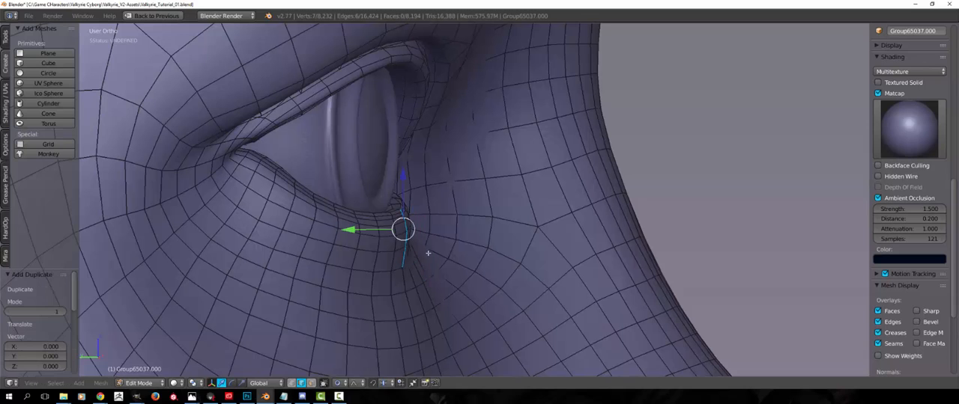
Scale the duplicated edges by 1.3, rotate them about -40°, and place their upper end on the lower eyelid
{"action": "middle_click_drag", "start_coordinate": [405, 259], "coordinate": [374, 244]}
{"action": "middle_click_drag", "start_coordinate": [451, 254], "coordinate": [524, 247], "text": "shift"}
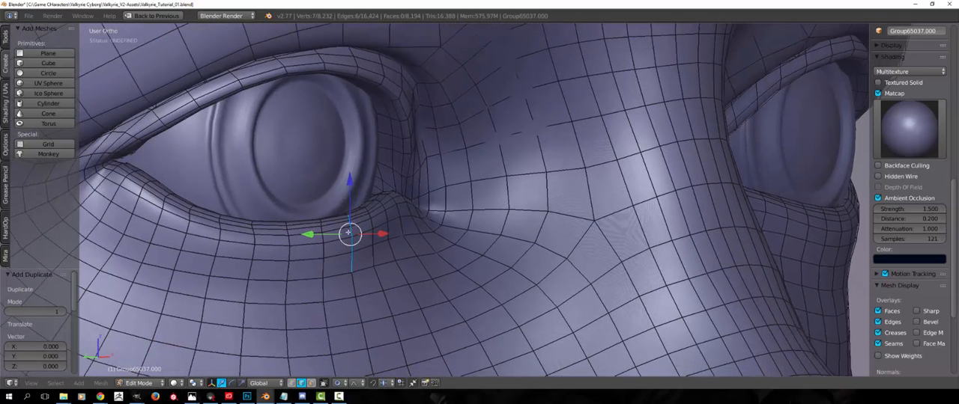
{"action": "scroll", "coordinate": [453, 228], "scroll_direction": "down", "scroll_amount": 10}
{"action": "middle_click_drag", "start_coordinate": [358, 240], "coordinate": [468, 254]}
{"action": "scroll", "coordinate": [453, 228], "scroll_direction": "up", "scroll_amount": 10}
{"action": "key", "text": "s"}
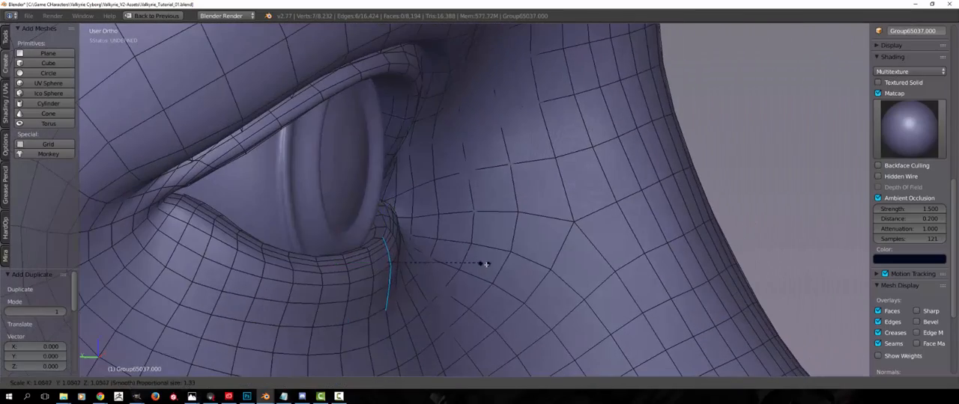
{"action": "left_click", "coordinate": [501, 265]}
{"action": "key", "text": "r"}
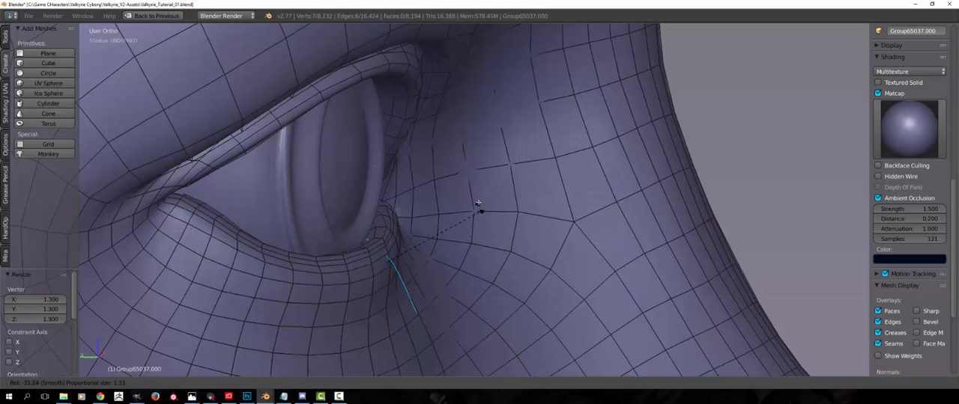
{"action": "left_click", "coordinate": [481, 187]}
{"action": "key", "text": "g"}
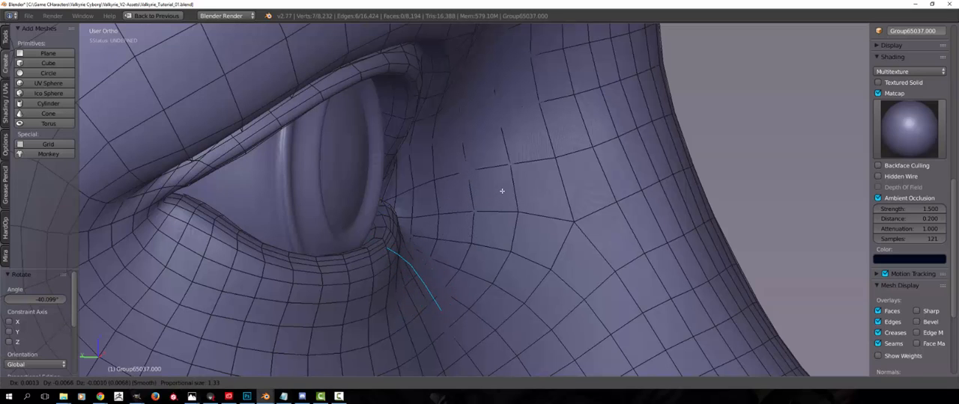
{"action": "left_click", "coordinate": [501, 191]}
Separate the duplicated edges into their own object, select it in object mode, and restore the full window layout
{"action": "key", "text": "p"}
{"action": "left_click", "coordinate": [500, 191]}
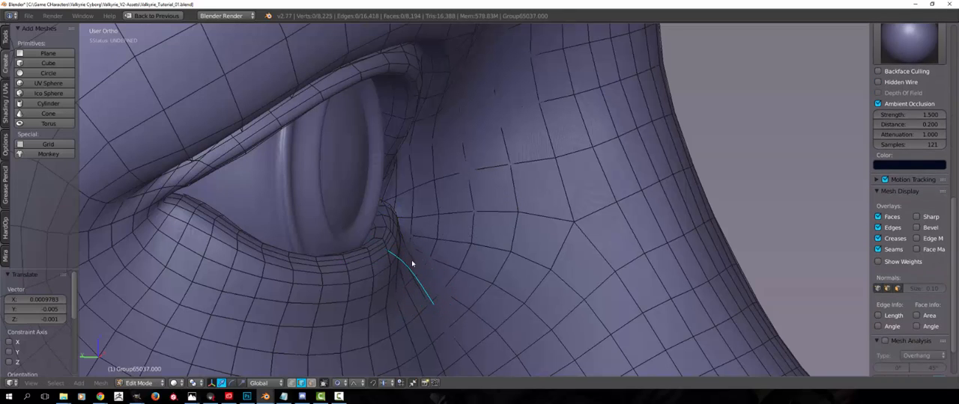
{"action": "key", "text": "Tab"}
{"action": "right_click", "coordinate": [408, 264]}
{"action": "key", "text": "ctrl+Up"}
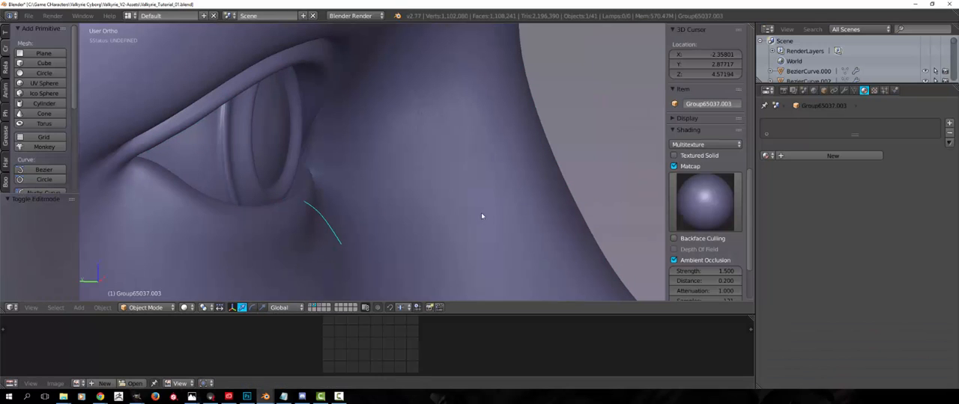
Convert the separated edge strand into a curve and check its control points in edit mode
{"action": "key", "text": "alt+c"}
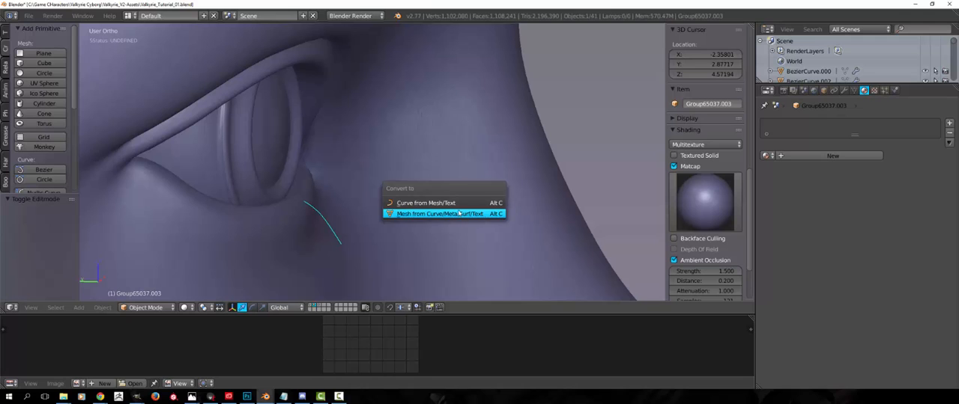
{"action": "left_click", "coordinate": [458, 204]}
{"action": "key", "text": "Tab"}
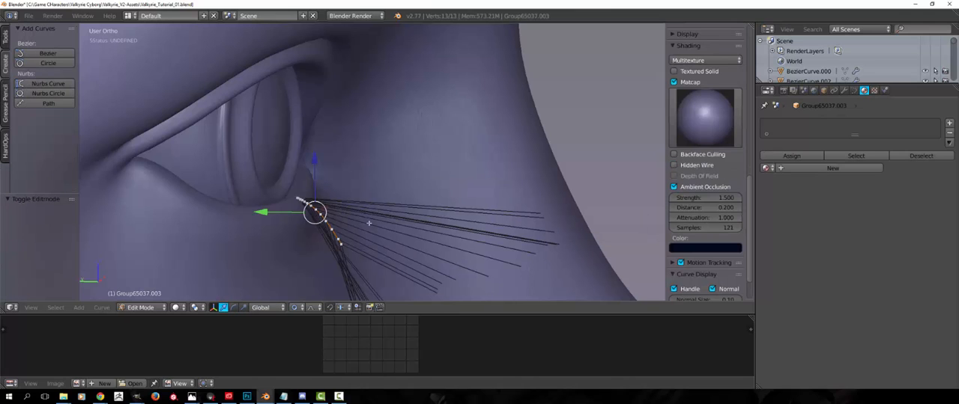
{"action": "key", "text": "Tab"}
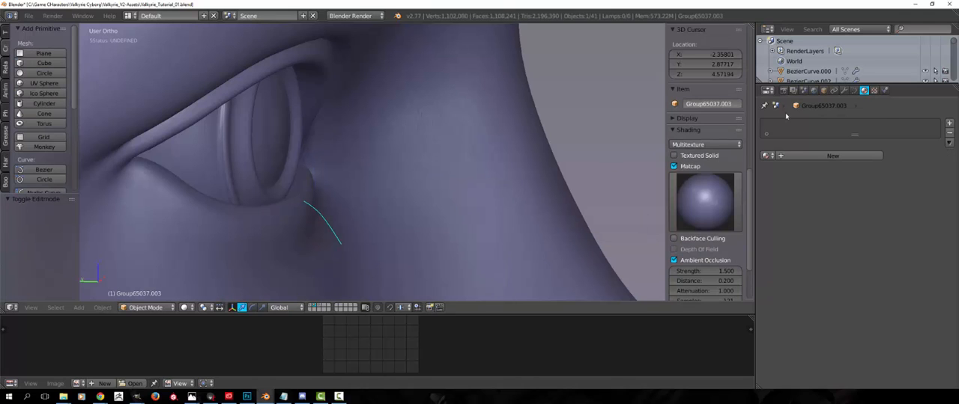
Set the lash curve's fill mode to Full in its curve data settings
{"action": "left_click", "coordinate": [856, 91]}
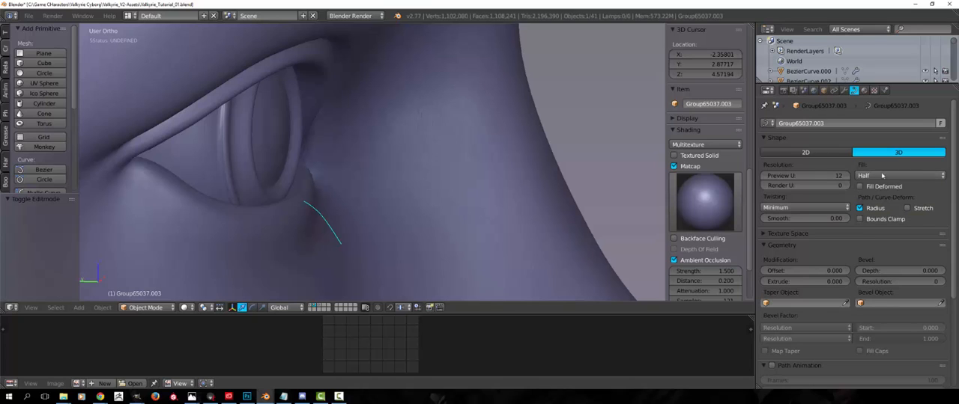
{"action": "left_click", "coordinate": [893, 176]}
{"action": "left_click", "coordinate": [884, 164]}
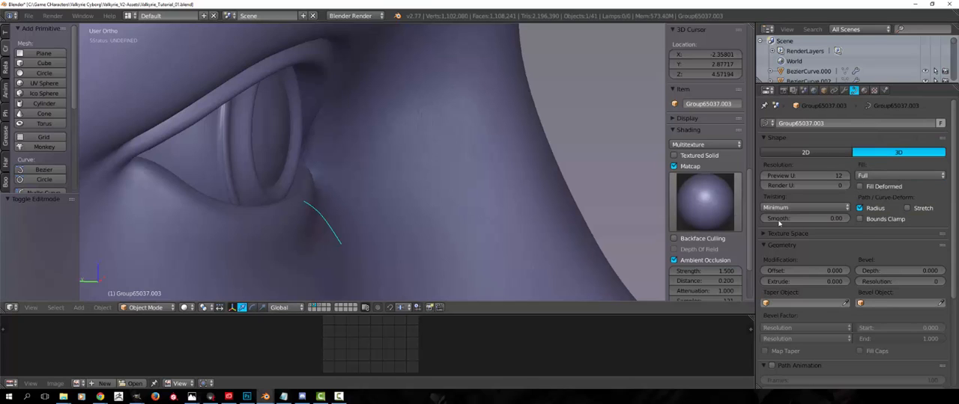
{"action": "scroll", "coordinate": [865, 254], "scroll_direction": "down", "scroll_amount": 2}
{"action": "scroll", "coordinate": [865, 254], "scroll_direction": "up", "scroll_amount": 1}
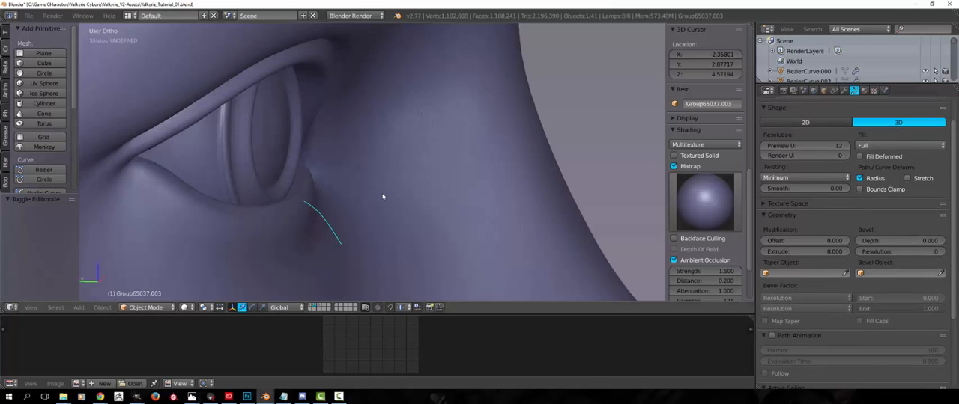
Give the lash curve a bevel depth of 0.002 and a bevel resolution of 2
{"action": "scroll", "coordinate": [869, 231], "scroll_direction": "down", "scroll_amount": 2}
{"action": "mouse_move", "coordinate": [875, 180]}
{"action": "left_mouse_down"}
{"action": "mouse_move", "coordinate": [906, 181]}
{"action": "mouse_move", "coordinate": [878, 180]}
{"action": "left_mouse_up"}
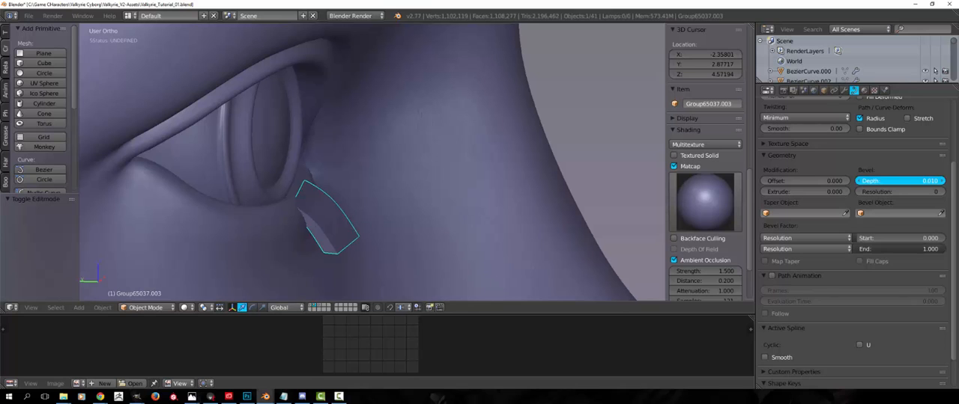
{"action": "middle_click_drag", "start_coordinate": [741, 219], "coordinate": [522, 192]}
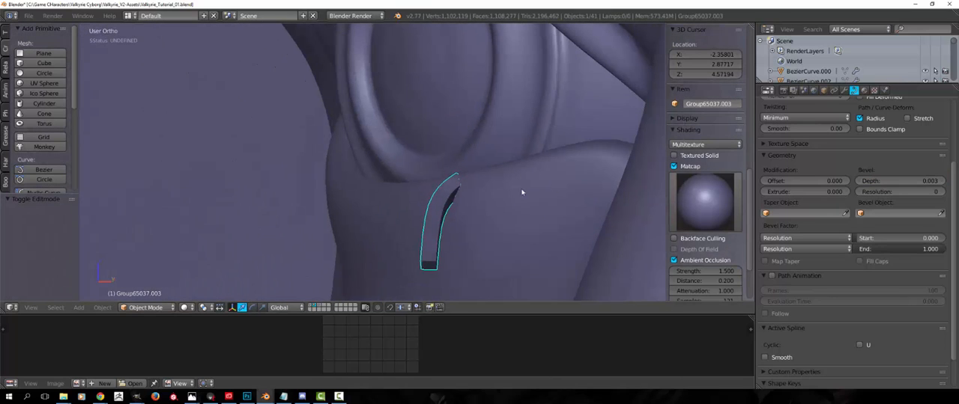
{"action": "mouse_move", "coordinate": [899, 181]}
{"action": "left_mouse_down"}
{"action": "mouse_move", "coordinate": [880, 180]}
{"action": "mouse_move", "coordinate": [888, 180]}
{"action": "left_mouse_up"}
{"action": "middle_click_drag", "start_coordinate": [506, 204], "coordinate": [568, 197]}
{"action": "scroll", "coordinate": [567, 198], "scroll_direction": "down", "scroll_amount": 4}
{"action": "middle_click_drag", "start_coordinate": [385, 210], "coordinate": [445, 197]}
{"action": "scroll", "coordinate": [366, 210], "scroll_direction": "up", "scroll_amount": 2}
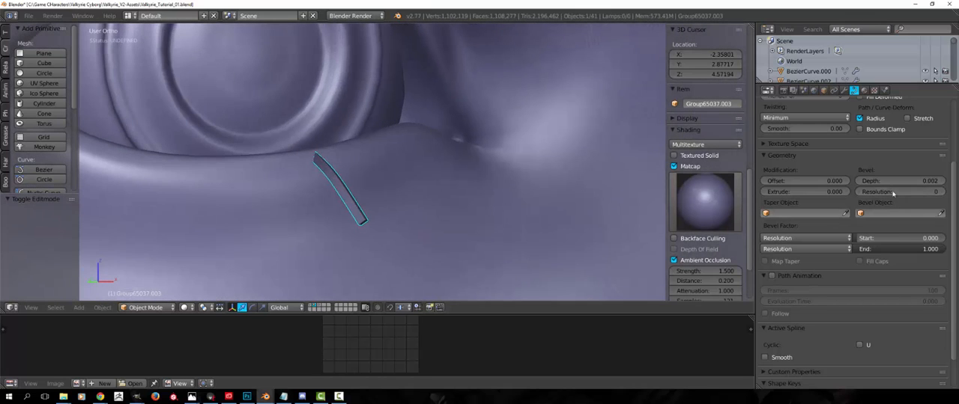
{"action": "left_click_drag", "start_coordinate": [899, 192], "coordinate": [908, 191]}
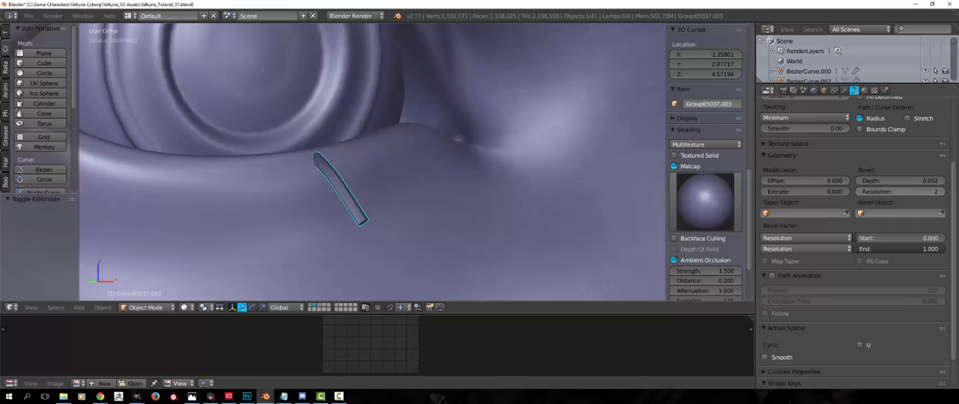
Enter curve editing, select the control point at the lash's lower end, and try to move it with proportional editing
{"action": "middle_click_drag", "start_coordinate": [624, 214], "coordinate": [404, 202]}
{"action": "key", "text": "Tab"}
{"action": "key", "text": "g"}
{"action": "left_click", "coordinate": [399, 206]}
{"action": "key", "text": "a"}
{"action": "right_click", "coordinate": [399, 207]}
{"action": "key", "text": "g"}
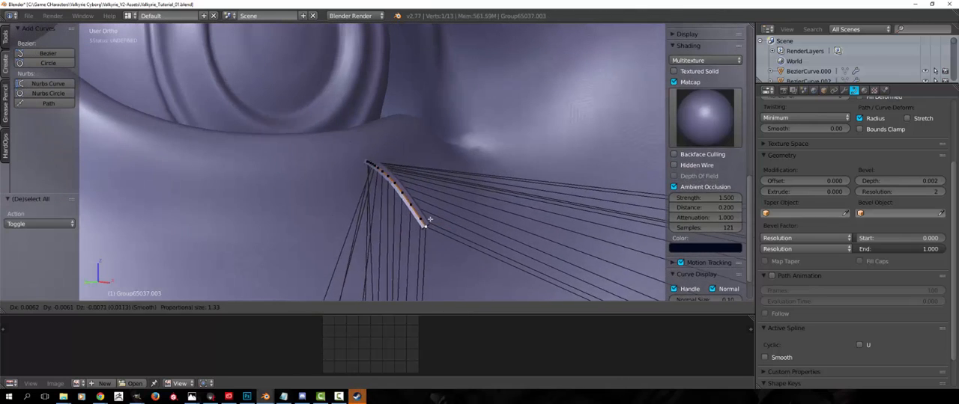
{"action": "right_click", "coordinate": [429, 224]}
Bend the lash by moving its lower end point with a smaller proportional editing radius
{"action": "key", "text": "g"}
{"action": "scroll", "coordinate": [430, 243], "scroll_direction": "up", "scroll_amount": 20}
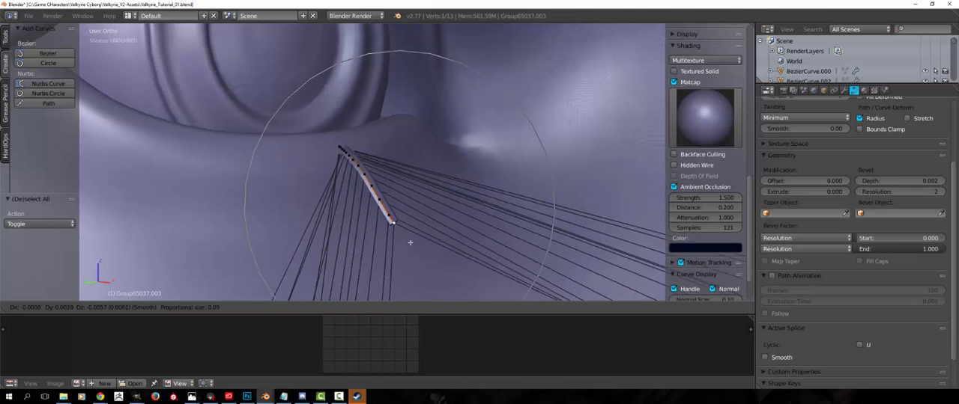
{"action": "scroll", "coordinate": [420, 251], "scroll_direction": "up", "scroll_amount": 9}
{"action": "left_click", "coordinate": [424, 237]}
{"action": "key", "text": "r"}
{"action": "middle_click_drag", "start_coordinate": [444, 235], "coordinate": [469, 256]}
{"action": "left_click", "coordinate": [494, 256]}
{"action": "key", "text": "g"}
{"action": "scroll", "coordinate": [494, 228], "scroll_direction": "up", "scroll_amount": 10}
{"action": "left_click", "coordinate": [497, 231]}
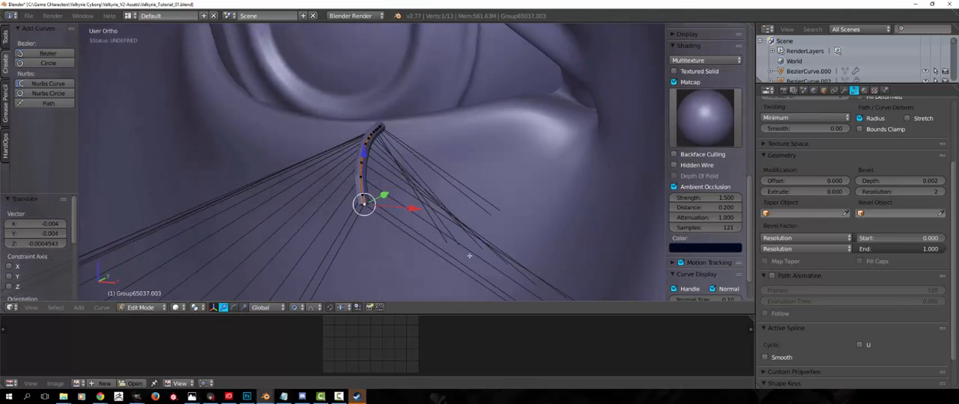
Shrink the curve radius at the lash's tip to about 0.94 with a reduced proportional editing radius
{"action": "key", "text": "alt+s"}
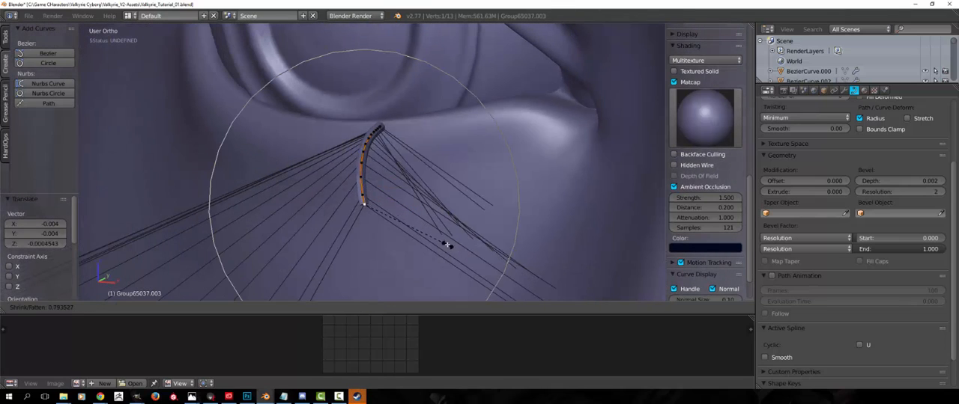
{"action": "right_click", "coordinate": [453, 249]}
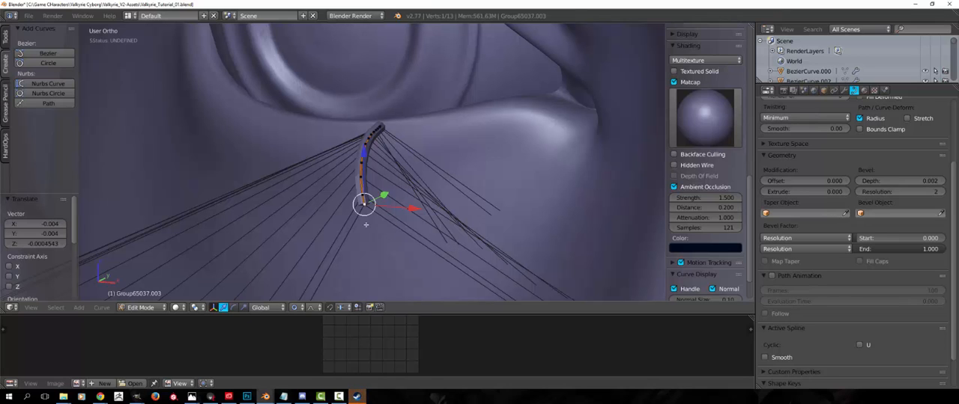
{"action": "middle_click_drag", "start_coordinate": [368, 224], "coordinate": [363, 224]}
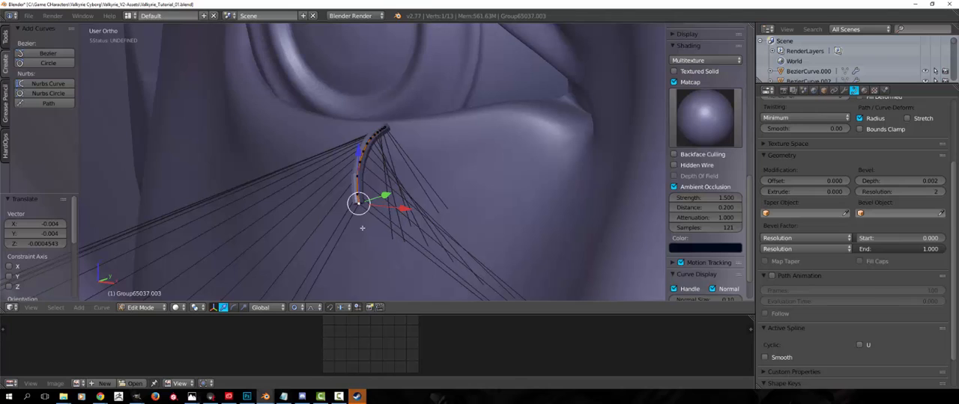
{"action": "key", "text": "alt+s"}
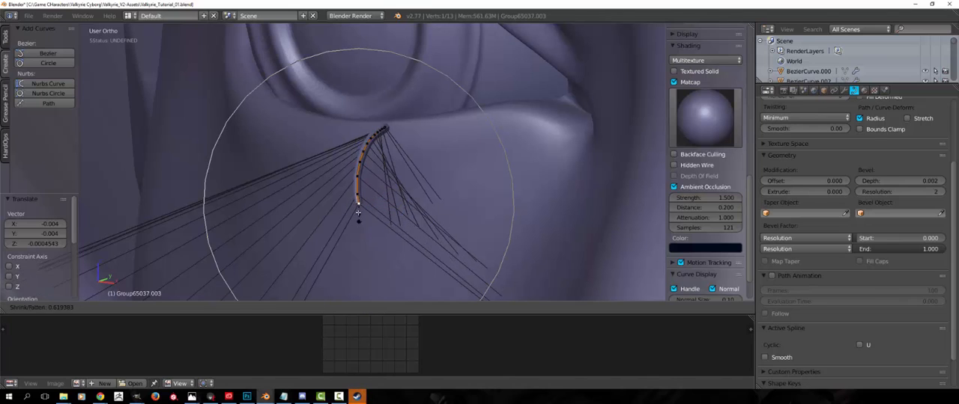
{"action": "scroll", "coordinate": [368, 228], "scroll_direction": "up", "scroll_amount": 6}
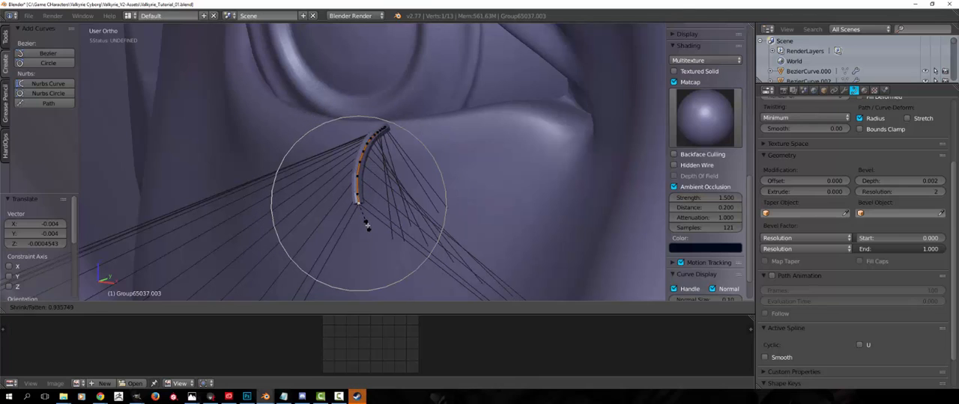
{"action": "left_click", "coordinate": [368, 225]}
{"action": "key", "text": "a"}
Reselect the lash's tip point, reposition it to adjust the outward curve, and return to object mode
{"action": "middle_click_drag", "start_coordinate": [374, 223], "coordinate": [462, 215]}
{"action": "key", "text": "Tab"}
{"action": "key", "text": "Tab"}
{"action": "right_click", "coordinate": [410, 193]}
{"action": "middle_click_drag", "start_coordinate": [411, 194], "coordinate": [451, 187]}
{"action": "key", "text": "g"}
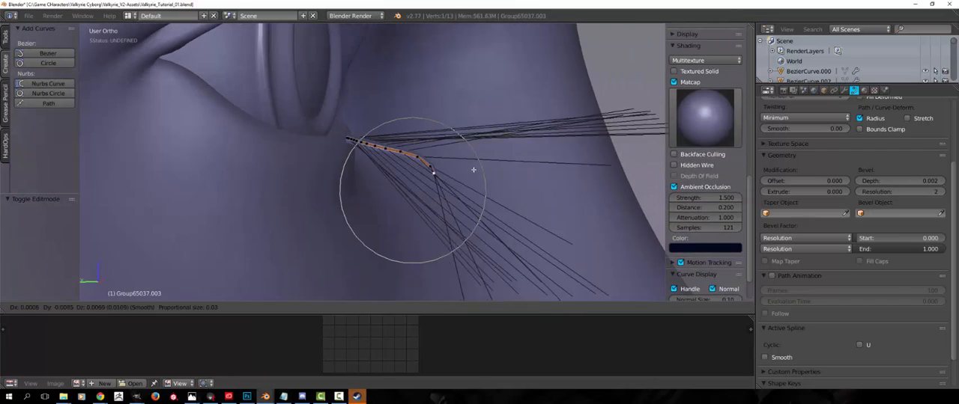
{"action": "left_click", "coordinate": [447, 182]}
{"action": "key", "text": "a"}
{"action": "key", "text": "Tab"}
Move the whole lash so its root sits along the lower eyelid near the inner corner
{"action": "mouse_move", "coordinate": [396, 220]}
{"action": "middle_mouse_down"}
{"action": "mouse_move", "coordinate": [330, 221]}
{"action": "mouse_move", "coordinate": [403, 214]}
{"action": "middle_mouse_up"}
{"action": "key", "text": "g"}
{"action": "left_click", "coordinate": [405, 221]}
{"action": "key", "text": "g"}
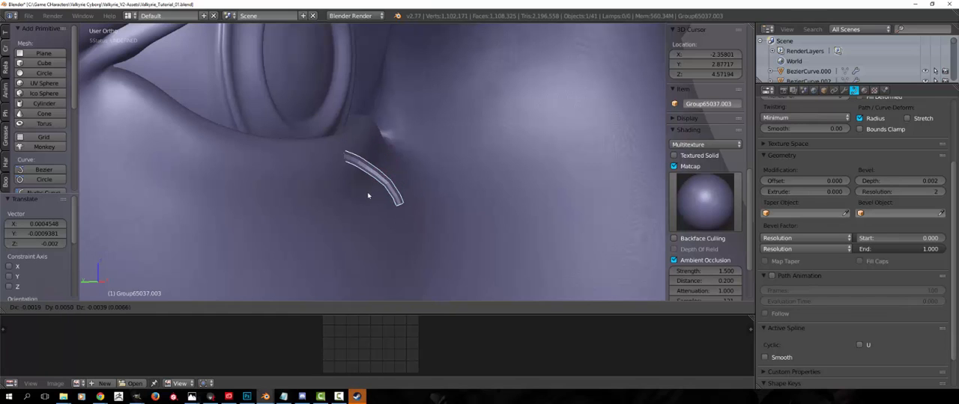
{"action": "left_click", "coordinate": [367, 198]}
{"action": "middle_click_drag", "start_coordinate": [452, 243], "coordinate": [426, 221]}
Convert the lash curve into a mesh and open the resulting mesh for editing
{"action": "key", "text": "Tab"}
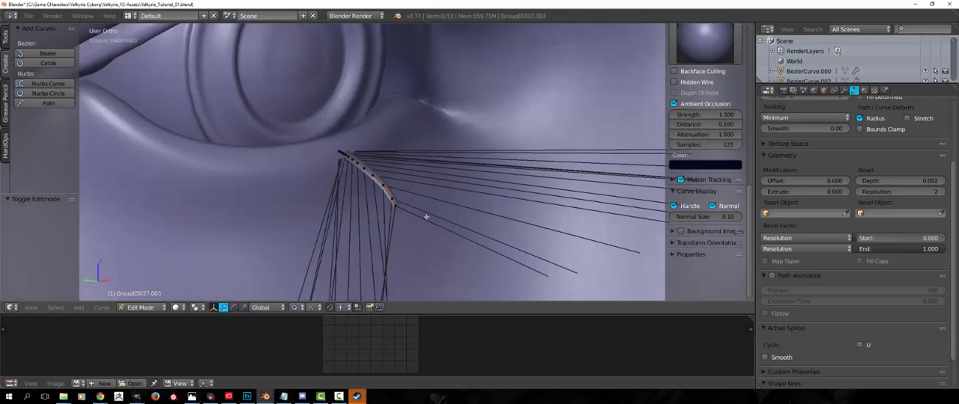
{"action": "key", "text": "Tab"}
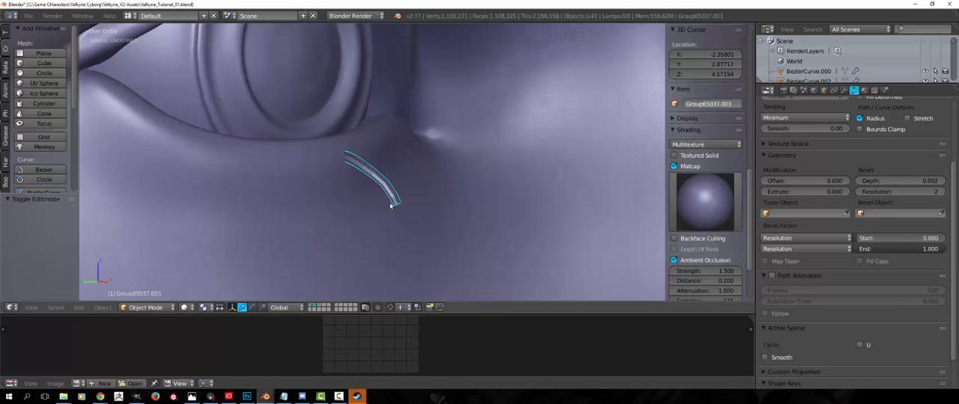
{"action": "key", "text": "alt+c"}
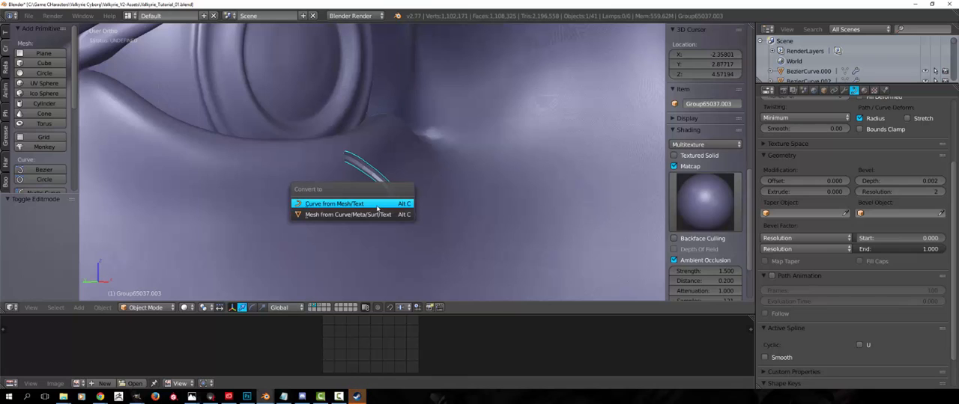
{"action": "left_click", "coordinate": [337, 215]}
{"action": "key", "text": "Tab"}
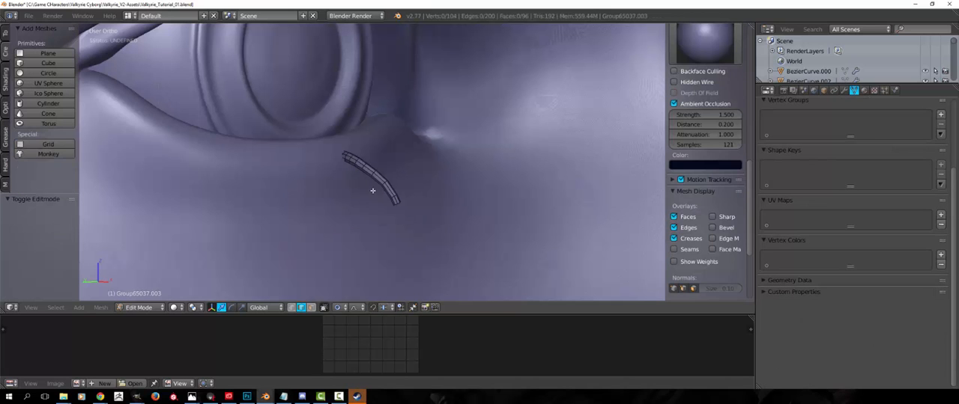
Select the open edge loop at the lash's end and close it with Grid Fill
{"action": "scroll", "coordinate": [449, 216], "scroll_direction": "up", "scroll_amount": 3}
{"action": "middle_click_drag", "start_coordinate": [448, 216], "coordinate": [436, 201]}
{"action": "scroll", "coordinate": [401, 189], "scroll_direction": "up", "scroll_amount": 3}
{"action": "key", "text": "ctrl+Tab"}
{"action": "left_click", "coordinate": [436, 201]}
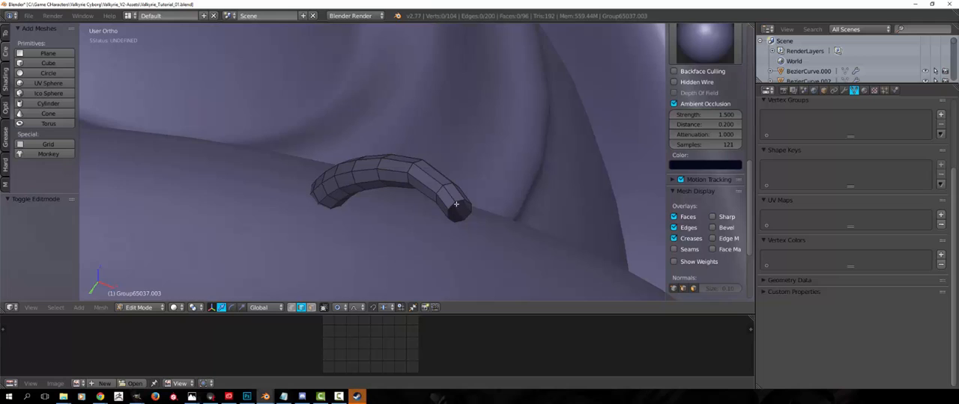
{"action": "right_click", "coordinate": [451, 201], "text": "alt"}
{"action": "key", "text": "a"}
{"action": "left_click", "coordinate": [453, 208]}
{"action": "key", "text": "space"}
{"action": "type", "text": "Set Origi"}
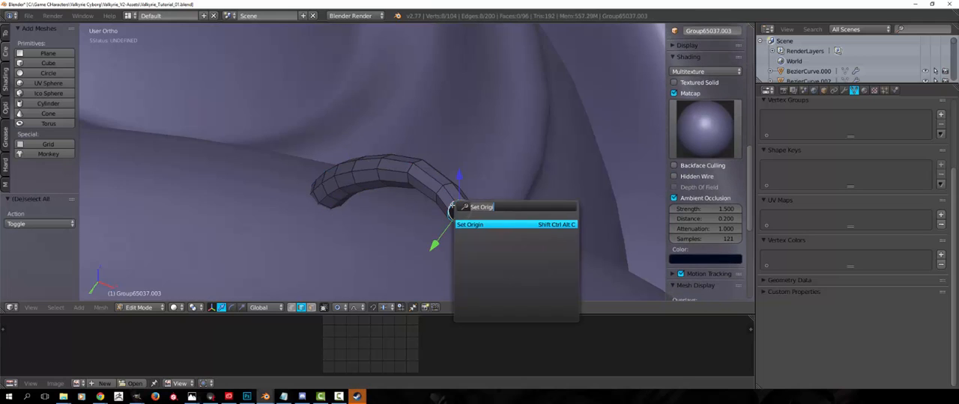
{"action": "key", "text": "BackSpace"}
{"action": "key", "text": "BackSpace"}
{"action": "key", "text": "BackSpace"}
{"action": "key", "text": "BackSpace"}
{"action": "key", "text": "BackSpace"}
{"action": "key", "text": "BackSpace"}
{"action": "key", "text": "BackSpace"}
{"action": "key", "text": "BackSpace"}
{"action": "key", "text": "BackSpace"}
{"action": "type", "text": "grid"}
{"action": "key", "text": "Down"}
{"action": "key", "text": "Down"}
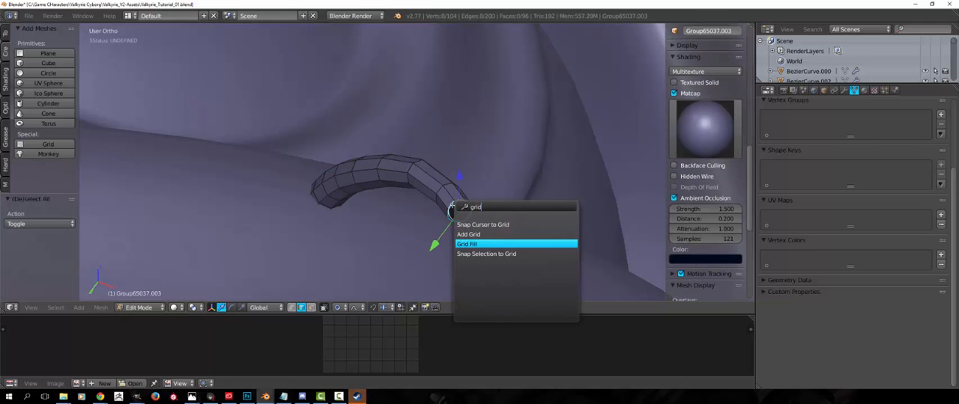
{"action": "key", "text": "Return"}
Select the whole lash mesh, apply Smooth Vertex several times to taper it, and return to object mode
{"action": "key", "text": "a"}
{"action": "key", "text": "a"}
{"action": "key", "text": "w"}
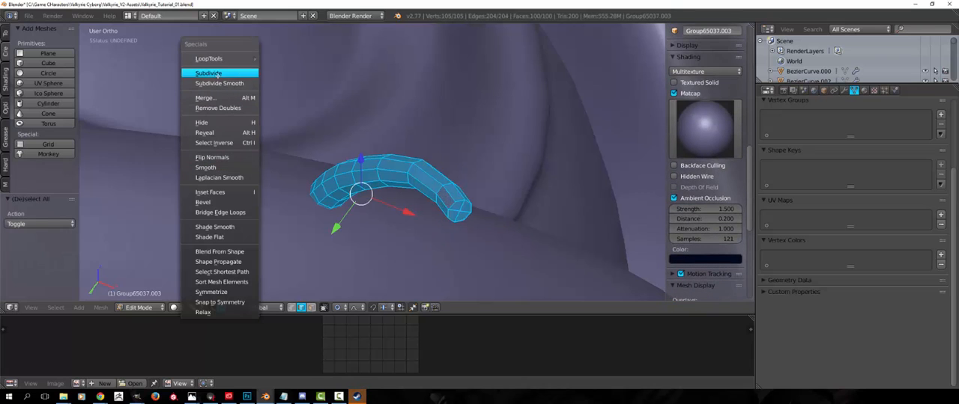
{"action": "scroll", "coordinate": [4, 99], "scroll_direction": "up", "scroll_amount": 1}
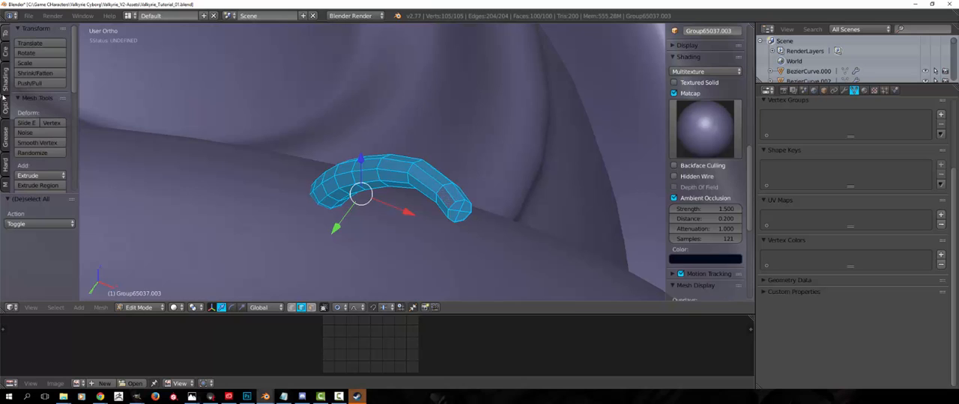
{"action": "left_click", "coordinate": [43, 145]}
{"action": "left_click", "coordinate": [44, 145]}
{"action": "left_click", "coordinate": [44, 145]}
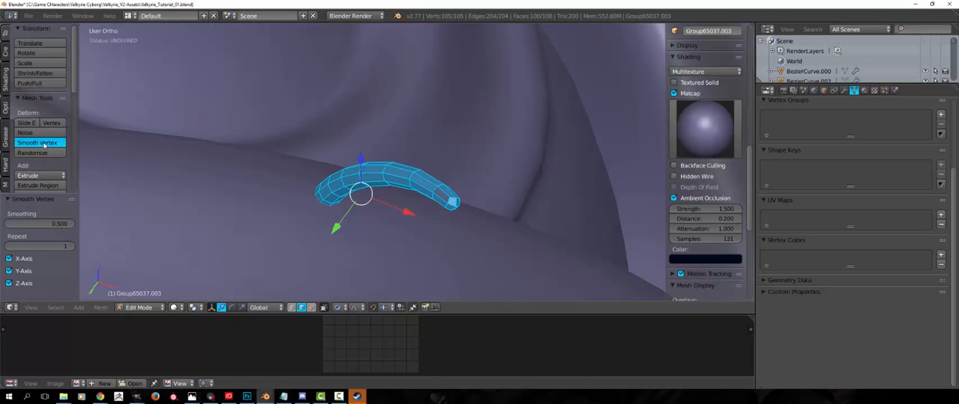
{"action": "left_click", "coordinate": [43, 145]}
{"action": "left_click", "coordinate": [43, 145]}
{"action": "key", "text": "Tab"}
Duplicate the lash within its mesh, rotate the copy toward the outer eye corner, and align its root beside the original
{"action": "middle_click_drag", "start_coordinate": [375, 178], "coordinate": [342, 205]}
{"action": "scroll", "coordinate": [265, 203], "scroll_direction": "down", "scroll_amount": 7}
{"action": "key", "text": "Tab"}
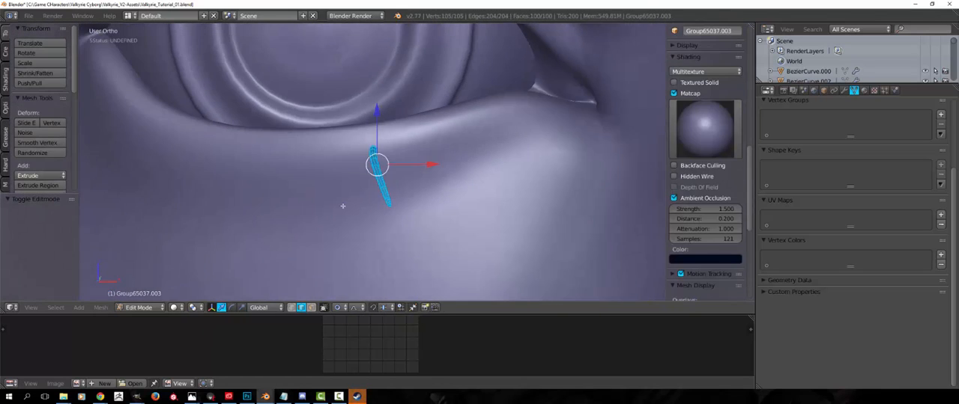
{"action": "key", "text": "shift+d"}
{"action": "left_click", "coordinate": [330, 211]}
{"action": "key", "text": "r"}
{"action": "left_click", "coordinate": [412, 262]}
{"action": "key", "text": "g"}
{"action": "left_click", "coordinate": [406, 261]}
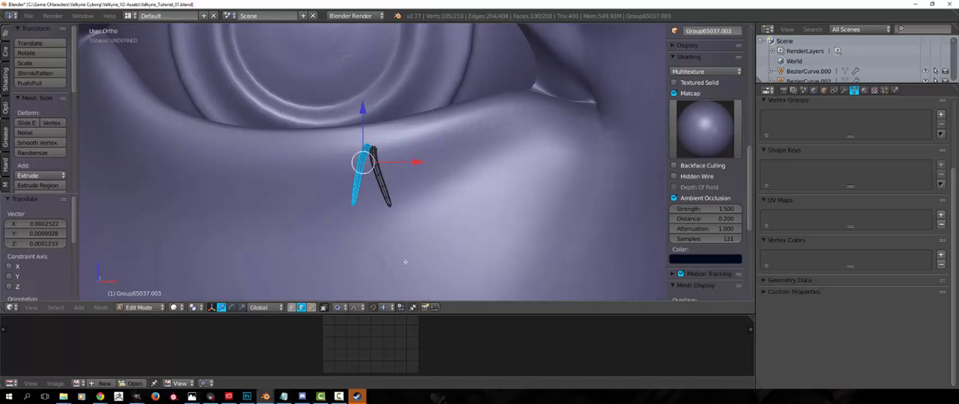
Duplicate the lash again, trackball-rotate it toward the inner eye corner, and place its root beside the other two
{"action": "key", "text": "shift+d"}
{"action": "left_click", "coordinate": [430, 261]}
{"action": "key", "text": "r"}
{"action": "key", "text": "r"}
{"action": "key", "text": "g"}
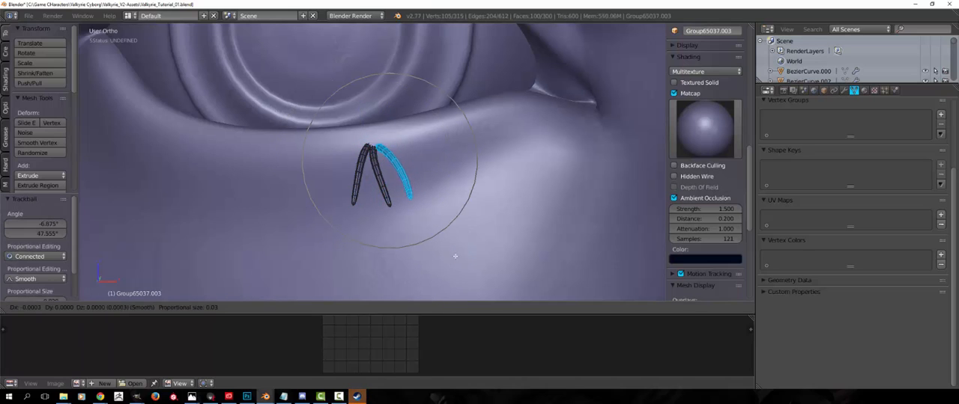
{"action": "left_click", "coordinate": [433, 247]}
Select all three linked lashes, duplicate the cluster, and rotate and move the copy toward the outer eye corner
{"action": "key", "text": "l"}
{"action": "key", "text": "l"}
{"action": "middle_click_drag", "start_coordinate": [385, 195], "coordinate": [394, 188]}
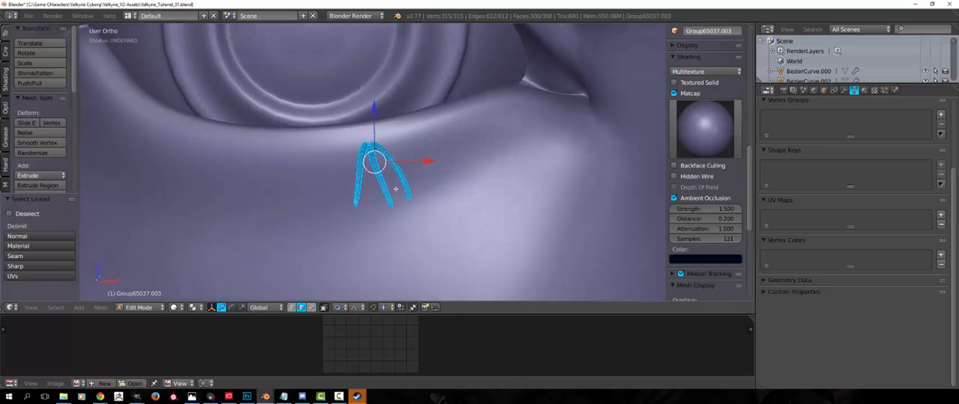
{"action": "key", "text": "shift+d"}
{"action": "left_click", "coordinate": [387, 225]}
{"action": "key", "text": "r"}
{"action": "left_click", "coordinate": [331, 229]}
{"action": "key", "text": "g"}
{"action": "left_click", "coordinate": [317, 231]}
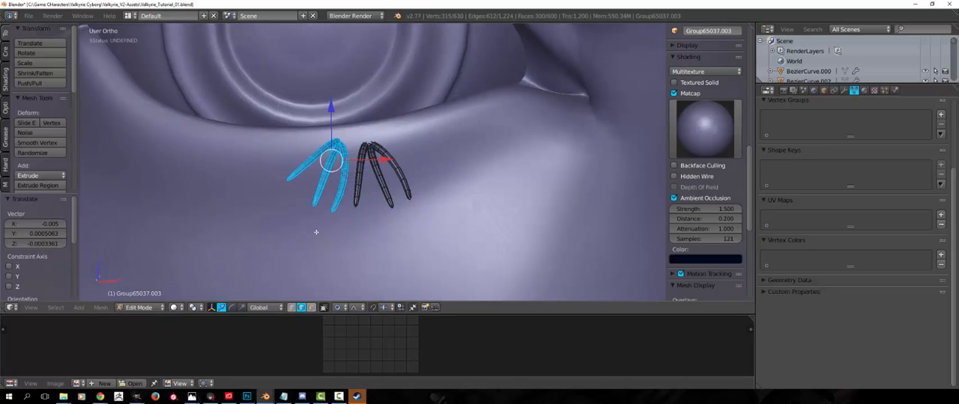
Trackball-rotate and reposition the copied cluster so its roots sit on the lower eyelid beside the first cluster
{"action": "key", "text": "r"}
{"action": "key", "text": "r"}
{"action": "left_click", "coordinate": [311, 224]}
{"action": "key", "text": "r"}
{"action": "left_click", "coordinate": [423, 158]}
{"action": "key", "text": "g"}
{"action": "left_click", "coordinate": [434, 162]}
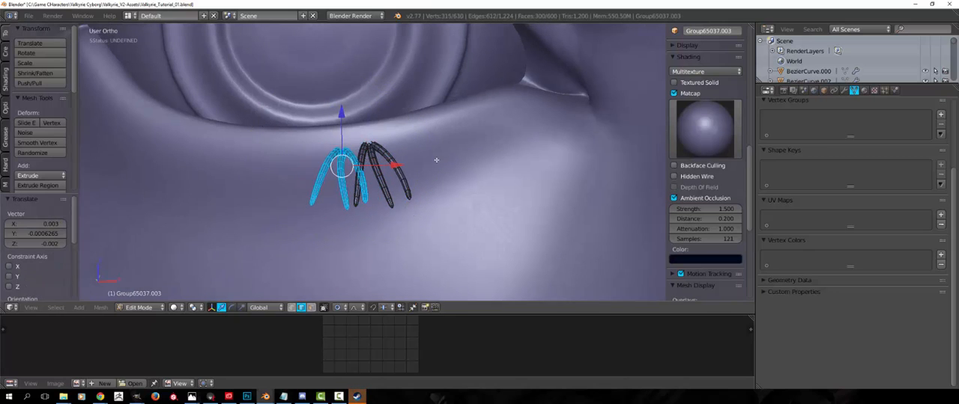
{"action": "key", "text": "r"}
{"action": "left_click", "coordinate": [421, 171]}
{"action": "key", "text": "g"}
{"action": "left_click", "coordinate": [410, 164]}
Select only the middle lash of the copied cluster, trackball-rotate it, and shift it closer to its inner neighbour
{"action": "key", "text": "a"}
{"action": "key", "text": "l"}
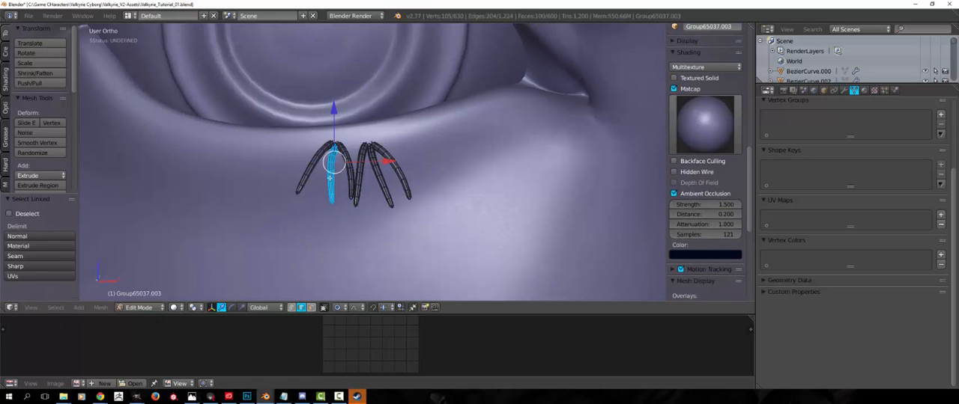
{"action": "key", "text": "r"}
{"action": "key", "text": "r"}
{"action": "left_click", "coordinate": [347, 178]}
{"action": "key", "text": "g"}
{"action": "left_click", "coordinate": [350, 177]}
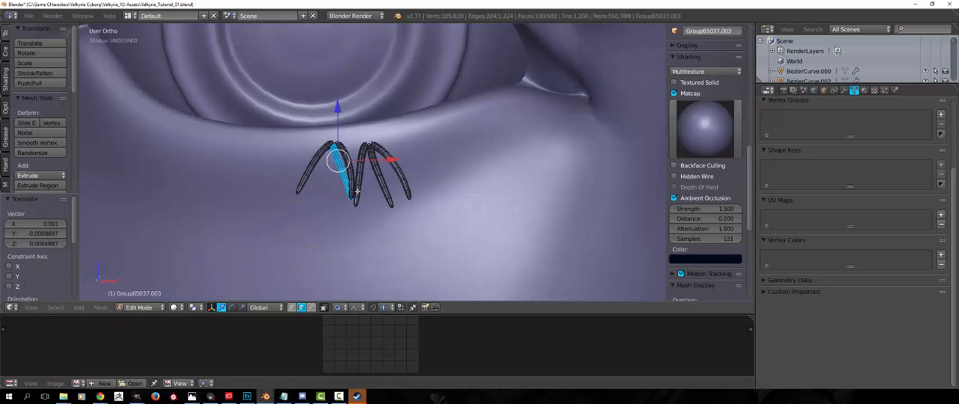
In face select mode, move the tip of the outermost lash with proportional editing to vary its curve
{"action": "middle_click_drag", "start_coordinate": [351, 178], "coordinate": [371, 180]}
{"action": "key", "text": "a"}
{"action": "key", "text": "a"}
{"action": "middle_click_drag", "start_coordinate": [310, 192], "coordinate": [334, 206]}
{"action": "key", "text": "ctrl+Tab"}
{"action": "left_click", "coordinate": [321, 213]}
{"action": "right_click", "coordinate": [320, 196]}
{"action": "key", "text": "g"}
{"action": "left_click", "coordinate": [351, 234]}
{"action": "key", "text": "a"}
{"action": "right_click", "coordinate": [411, 200], "text": "alt"}
{"action": "key", "text": "g"}
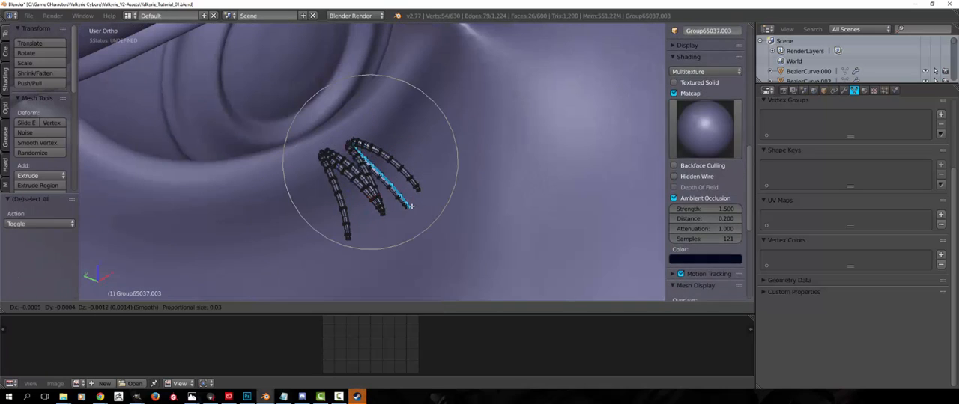
{"action": "right_click", "coordinate": [412, 204]}
Pull the tip of the first cluster's middle lash downward with proportional editing and clear the selection
{"action": "key", "text": "a"}
{"action": "right_click", "coordinate": [410, 203], "text": "alt"}
{"action": "key", "text": "g"}
{"action": "left_click", "coordinate": [412, 217]}
{"action": "key", "text": "a"}
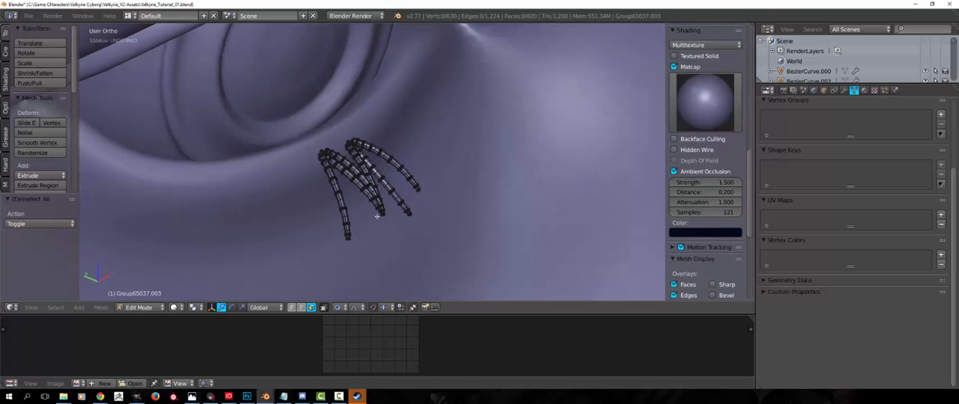
Select another lash tip between the two clusters and reposition it with proportional editing
{"action": "right_click", "coordinate": [382, 213], "text": "alt"}
{"action": "middle_click_drag", "start_coordinate": [382, 212], "coordinate": [339, 171]}
{"action": "key", "text": "g"}
{"action": "left_click", "coordinate": [347, 166]}
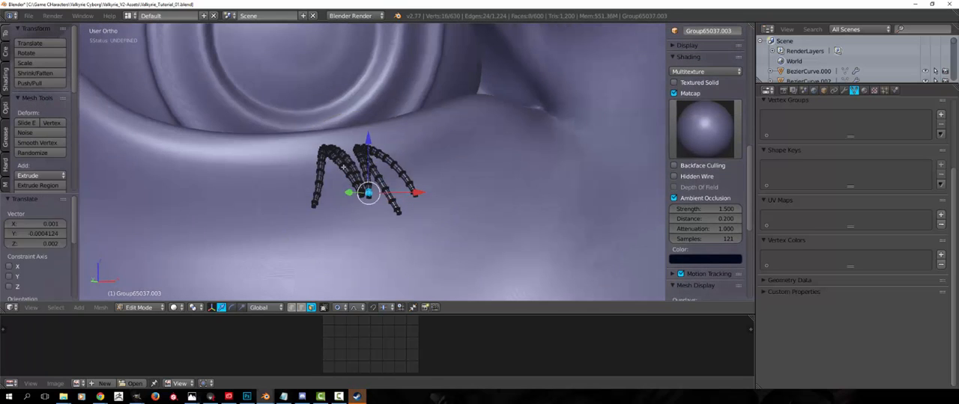
{"action": "key", "text": "g"}
{"action": "left_click", "coordinate": [352, 199]}
Select the five outer lashes, duplicate them toward the outer eye corner, and trackball-rotate and position the copy
{"action": "key", "text": "a"}
{"action": "middle_click_drag", "start_coordinate": [350, 200], "coordinate": [333, 222]}
{"action": "key", "text": "l"}
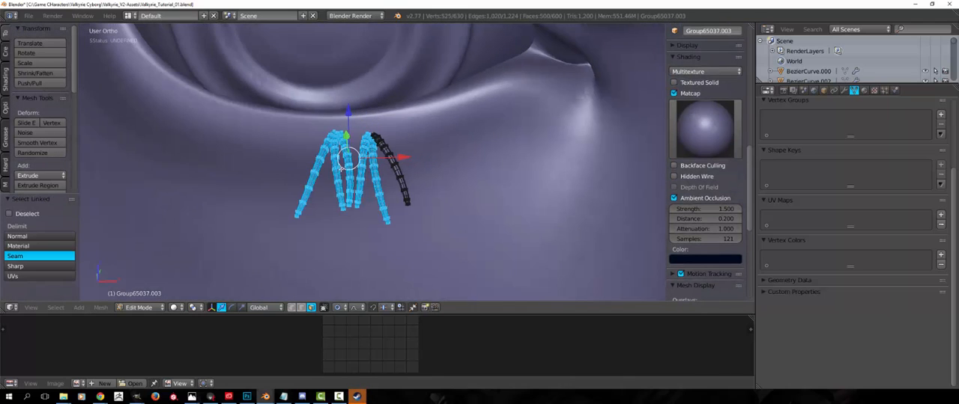
{"action": "middle_click_drag", "start_coordinate": [341, 170], "coordinate": [345, 185]}
{"action": "key", "text": "shift+d"}
{"action": "left_click", "coordinate": [274, 186]}
{"action": "key", "text": "r"}
{"action": "key", "text": "r"}
{"action": "left_click", "coordinate": [259, 185]}
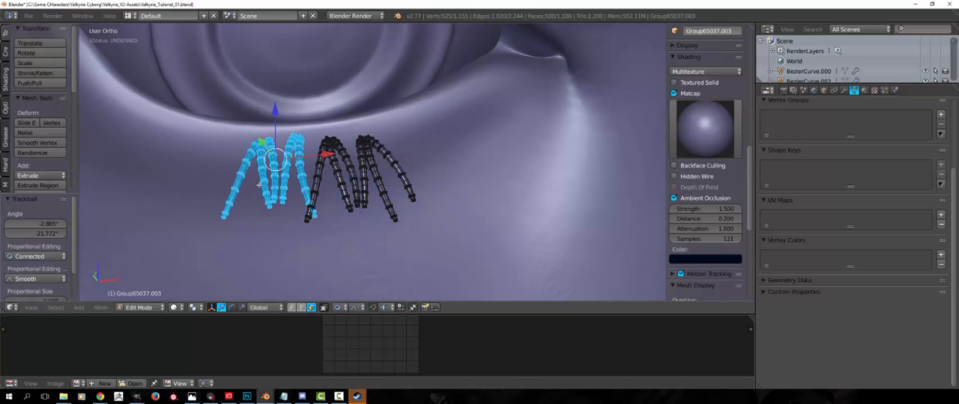
{"action": "key", "text": "g"}
{"action": "left_click", "coordinate": [260, 186]}
Rotate and shift the duplicated five-lash group so its roots follow the lower eyelid edge
{"action": "middle_click_drag", "start_coordinate": [260, 186], "coordinate": [420, 213]}
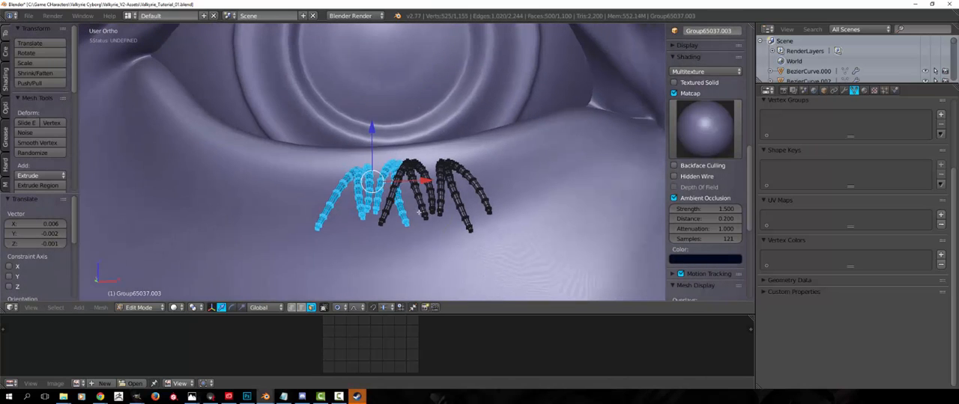
{"action": "key", "text": "r"}
{"action": "left_click", "coordinate": [407, 216]}
{"action": "key", "text": "g"}
{"action": "left_click", "coordinate": [403, 211]}
Duplicate the five-lash group farther toward the outer eye corner, trackball-rotate and align it, and return to object mode
{"action": "key", "text": "shift+d"}
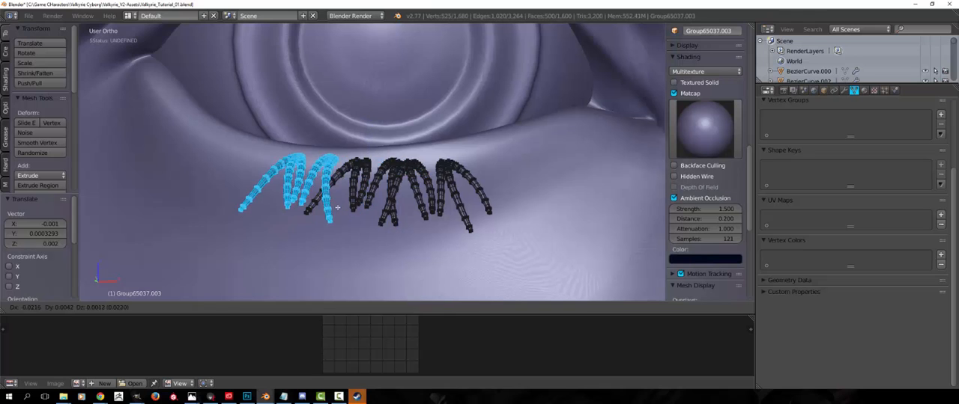
{"action": "left_click", "coordinate": [336, 207]}
{"action": "key", "text": "r"}
{"action": "key", "text": "r"}
{"action": "left_click", "coordinate": [408, 206]}
{"action": "key", "text": "g"}
{"action": "left_click", "coordinate": [415, 210]}
{"action": "key", "text": "Tab"}
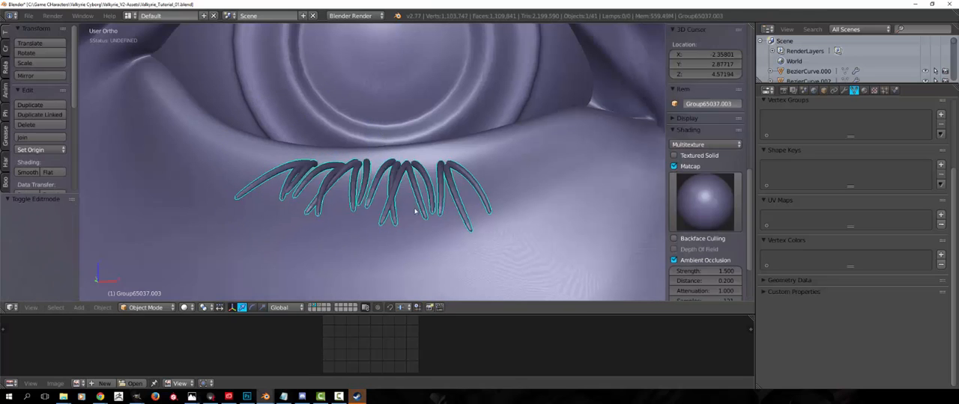
Deselect everything and examine the lower lash row against the eye and eyebrows from several distances and angles
{"action": "scroll", "coordinate": [415, 211], "scroll_direction": "down", "scroll_amount": 4}
{"action": "middle_click_drag", "start_coordinate": [375, 210], "coordinate": [428, 208]}
{"action": "scroll", "coordinate": [362, 209], "scroll_direction": "down", "scroll_amount": 2}
{"action": "key", "text": "a"}
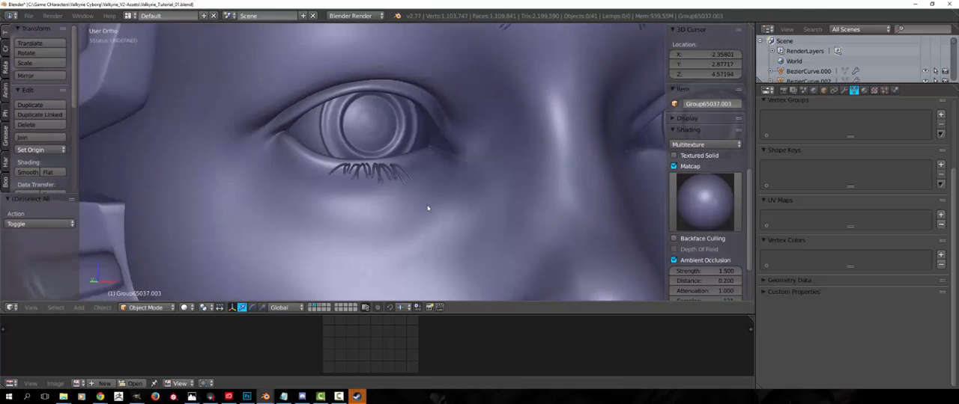
{"action": "scroll", "coordinate": [428, 209], "scroll_direction": "down", "scroll_amount": 5}
{"action": "middle_click_drag", "start_coordinate": [313, 206], "coordinate": [293, 201]}
{"action": "scroll", "coordinate": [293, 201], "scroll_direction": "up", "scroll_amount": 5}
{"action": "middle_click_drag", "start_coordinate": [358, 192], "coordinate": [356, 243]}
{"action": "scroll", "coordinate": [355, 243], "scroll_direction": "down", "scroll_amount": 1}
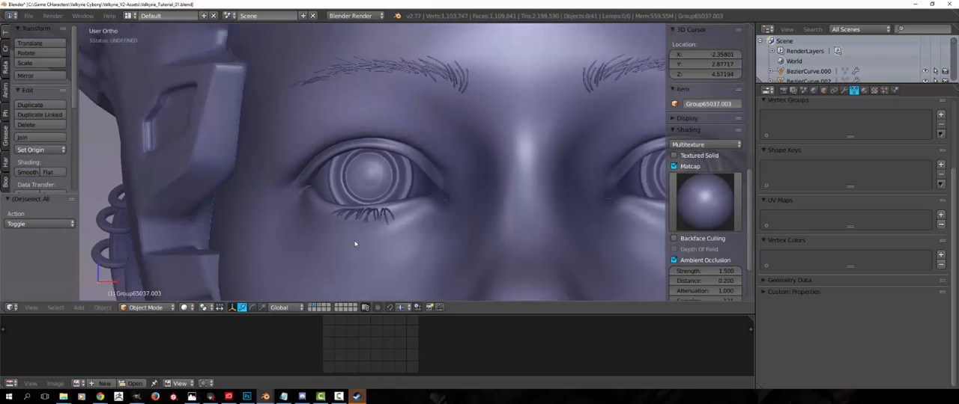
{"action": "scroll", "coordinate": [356, 243], "scroll_direction": "down", "scroll_amount": 2}
{"action": "middle_click_drag", "start_coordinate": [381, 172], "coordinate": [383, 215]}
{"action": "scroll", "coordinate": [383, 215], "scroll_direction": "up", "scroll_amount": 3}
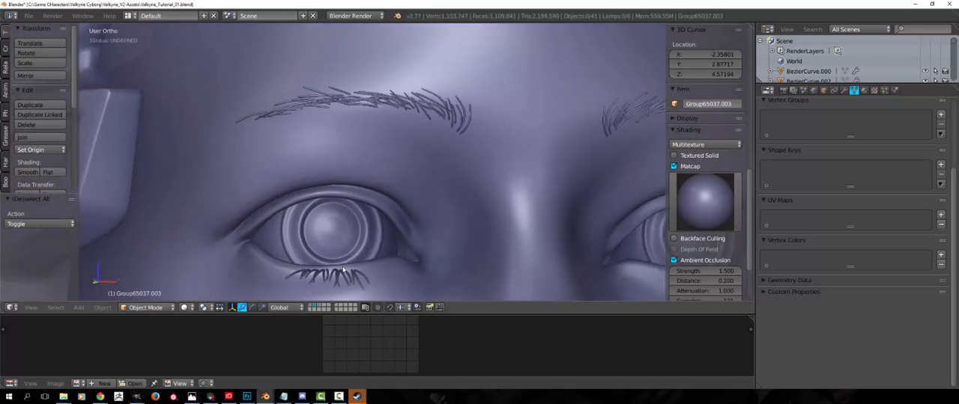
{"action": "middle_click_drag", "start_coordinate": [343, 270], "coordinate": [342, 158]}
{"action": "scroll", "coordinate": [351, 126], "scroll_direction": "down", "scroll_amount": 2}
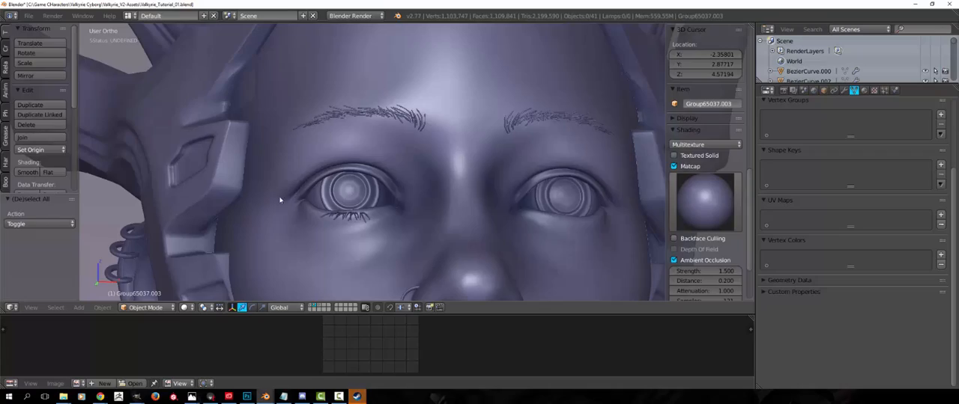
Select the demonstration lower lashes in wireframe display, delete the object, and restore solid shading
{"action": "middle_click_drag", "start_coordinate": [280, 200], "coordinate": [324, 156]}
{"action": "scroll", "coordinate": [349, 175], "scroll_direction": "up", "scroll_amount": 5}
{"action": "key", "text": "z"}
{"action": "middle_click_drag", "start_coordinate": [389, 146], "coordinate": [317, 155]}
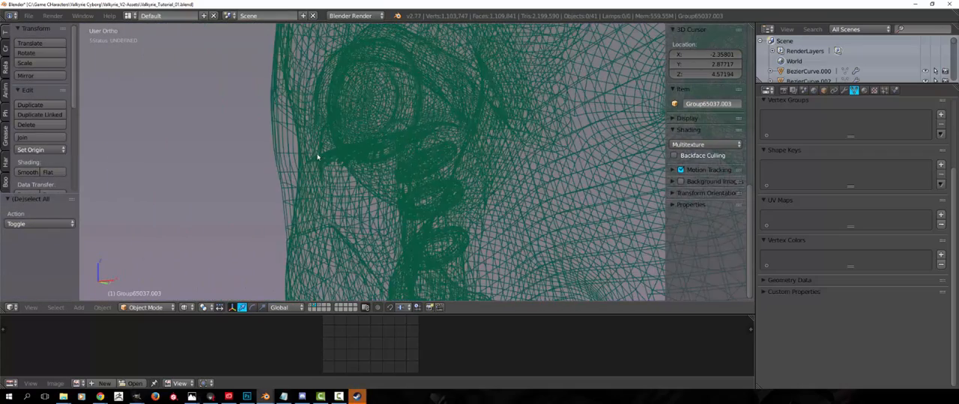
{"action": "right_click", "coordinate": [348, 153]}
{"action": "right_click", "coordinate": [349, 155]}
{"action": "right_click", "coordinate": [350, 155]}
{"action": "right_click", "coordinate": [332, 162]}
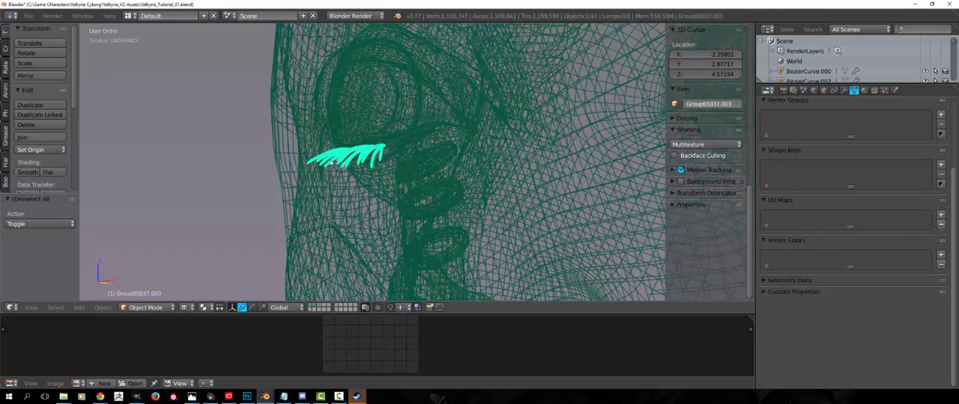
{"action": "left_click", "coordinate": [331, 161]}
{"action": "scroll", "coordinate": [347, 187], "scroll_direction": "down", "scroll_amount": 8}
{"action": "mouse_move", "coordinate": [331, 162]}
{"action": "middle_mouse_down"}
{"action": "mouse_move", "coordinate": [347, 187]}
{"action": "mouse_move", "coordinate": [329, 152]}
{"action": "middle_mouse_up"}
{"action": "key", "text": "z"}
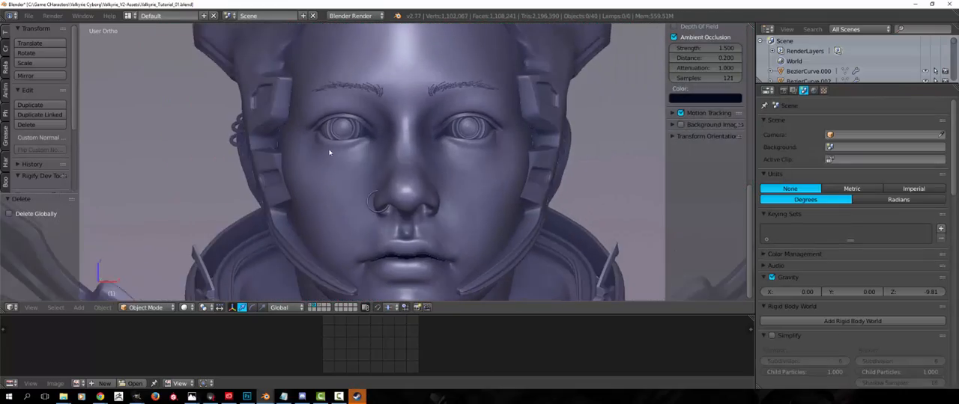
Show the layer with the hair pieces and finished eyelashes, and examine the complete character head
{"action": "scroll", "coordinate": [303, 226], "scroll_direction": "down", "scroll_amount": 1}
{"action": "middle_click_drag", "start_coordinate": [304, 226], "coordinate": [338, 274]}
{"action": "scroll", "coordinate": [303, 244], "scroll_direction": "down", "scroll_amount": 1}
{"action": "left_click", "coordinate": [310, 307]}
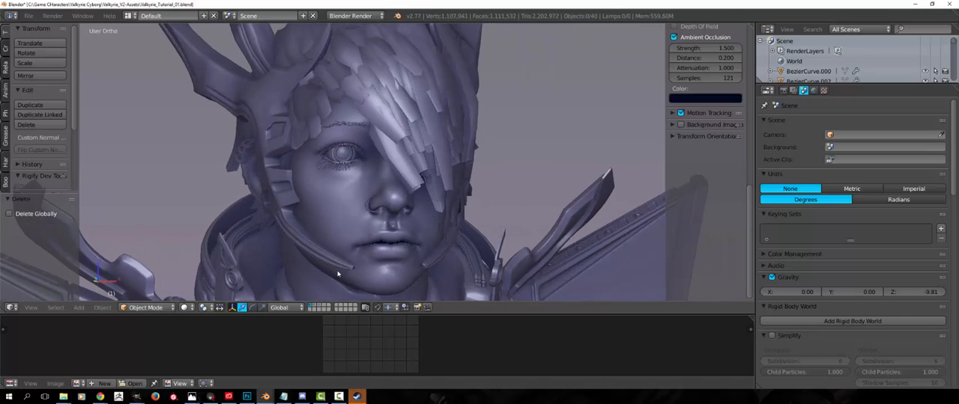
{"action": "scroll", "coordinate": [338, 274], "scroll_direction": "down", "scroll_amount": 3}
{"action": "middle_click_drag", "start_coordinate": [332, 112], "coordinate": [368, 197]}
{"action": "scroll", "coordinate": [356, 196], "scroll_direction": "up", "scroll_amount": 3}
{"action": "scroll", "coordinate": [351, 209], "scroll_direction": "down", "scroll_amount": 2}
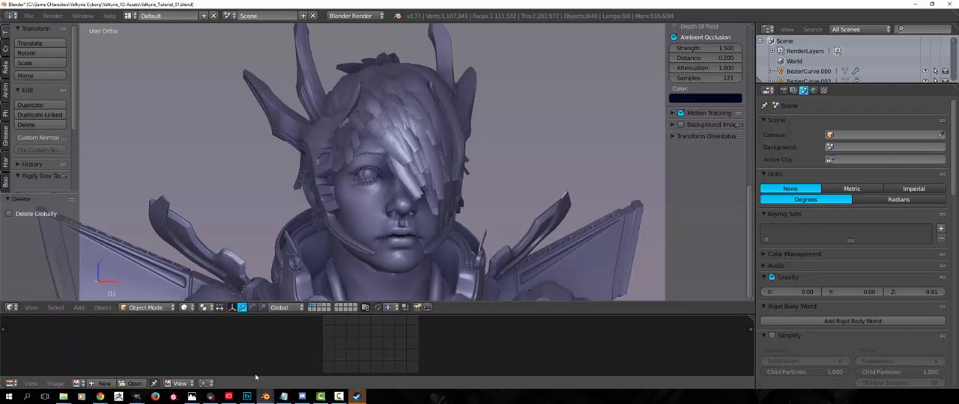
Switch to Photoshop, view the punk-hair-style-trendy-haircuts.jpg reference, and return to Blender
{"action": "left_click", "coordinate": [247, 397]}
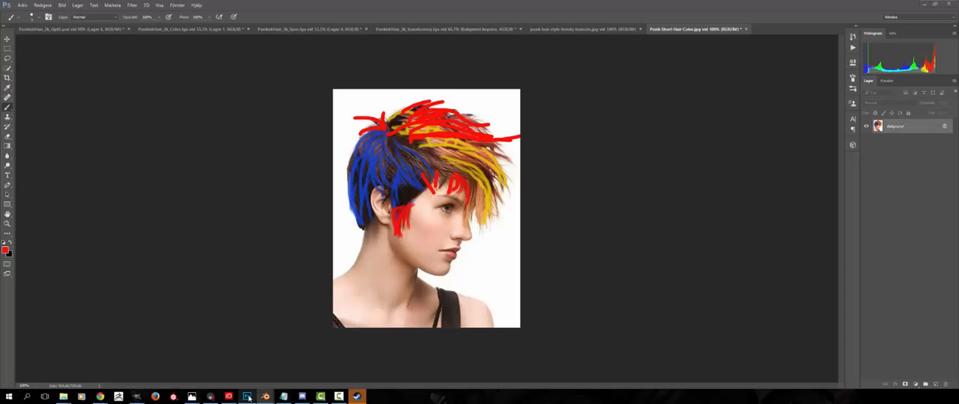
{"action": "left_click", "coordinate": [557, 29]}
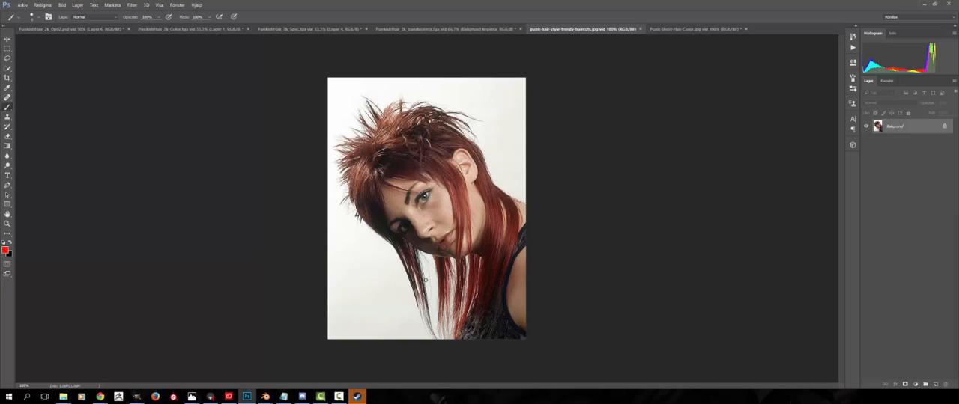
{"action": "mouse_move", "coordinate": [269, 398]}
{"action": "left_click", "coordinate": [253, 353]}
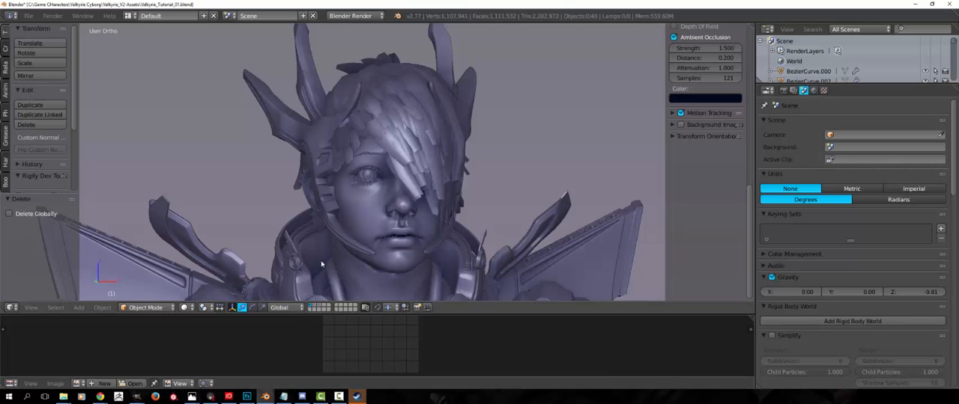
Examine the layered hair strips on the character's head from several angles and distances, including in an enlarged viewport
{"action": "middle_click_drag", "start_coordinate": [359, 257], "coordinate": [348, 238]}
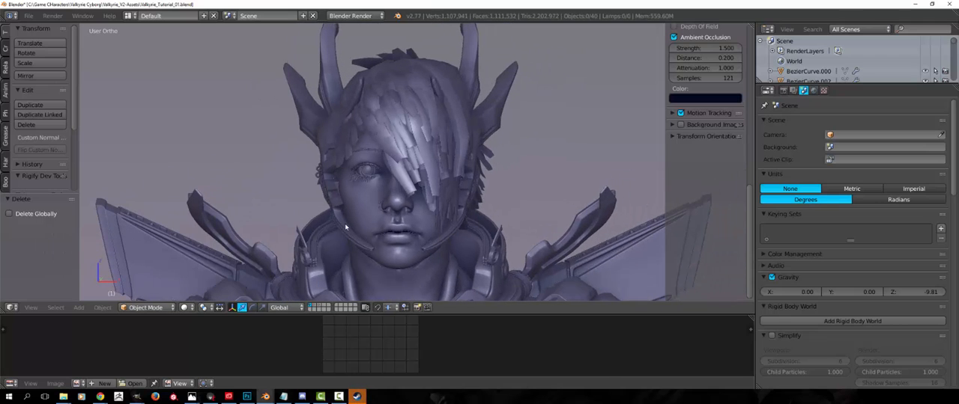
{"action": "middle_click_drag", "start_coordinate": [373, 252], "coordinate": [390, 258]}
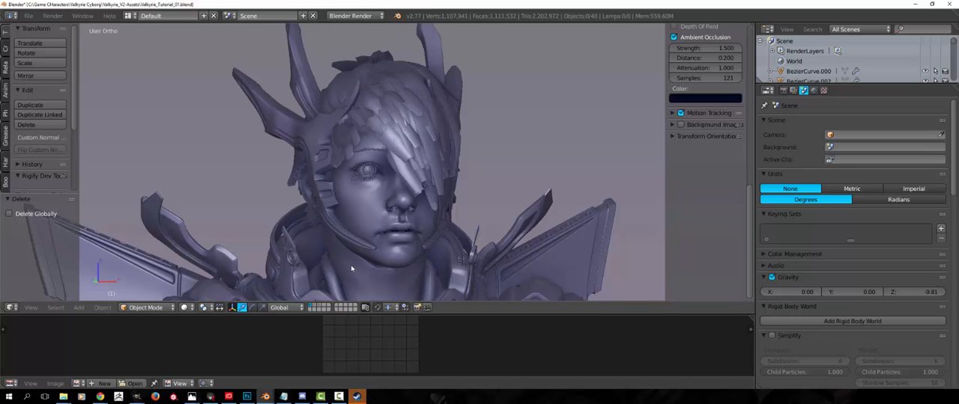
{"action": "middle_click_drag", "start_coordinate": [340, 237], "coordinate": [363, 253]}
{"action": "scroll", "coordinate": [347, 232], "scroll_direction": "up", "scroll_amount": 2}
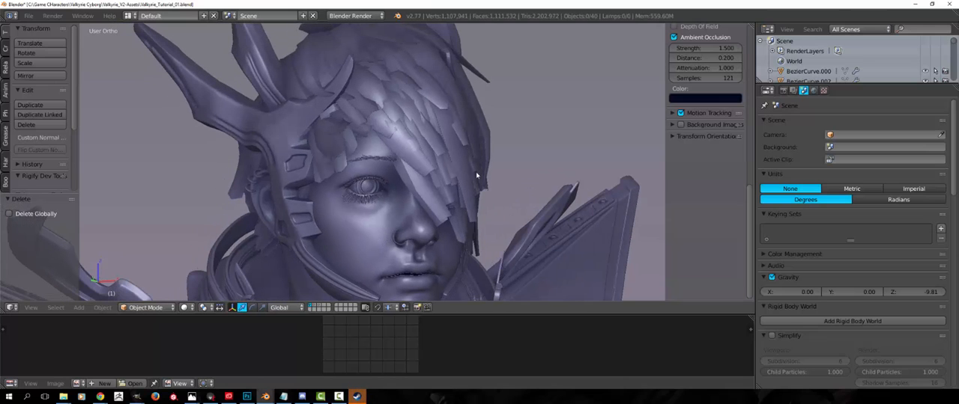
{"action": "scroll", "coordinate": [476, 176], "scroll_direction": "down", "scroll_amount": 2}
{"action": "middle_click_drag", "start_coordinate": [476, 175], "coordinate": [351, 201]}
{"action": "scroll", "coordinate": [352, 201], "scroll_direction": "down", "scroll_amount": 1}
{"action": "key", "text": "shift+space"}
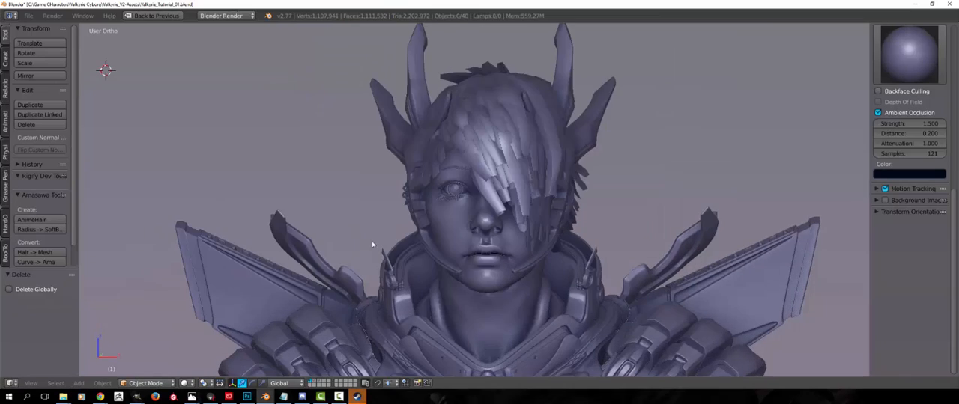
{"action": "middle_click_drag", "start_coordinate": [373, 244], "coordinate": [384, 221]}
{"action": "key", "text": "shift+space"}
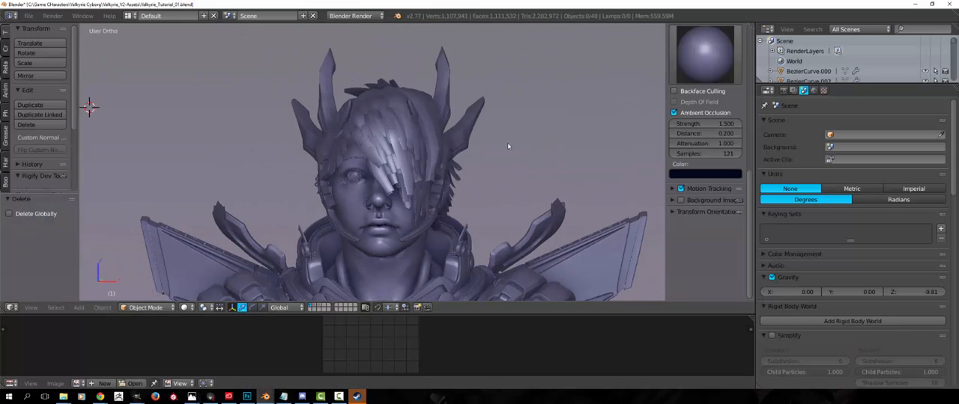
{"action": "middle_click_drag", "start_coordinate": [406, 261], "coordinate": [341, 219]}
{"action": "scroll", "coordinate": [361, 236], "scroll_direction": "up", "scroll_amount": 3}
{"action": "scroll", "coordinate": [337, 229], "scroll_direction": "down", "scroll_amount": 3}
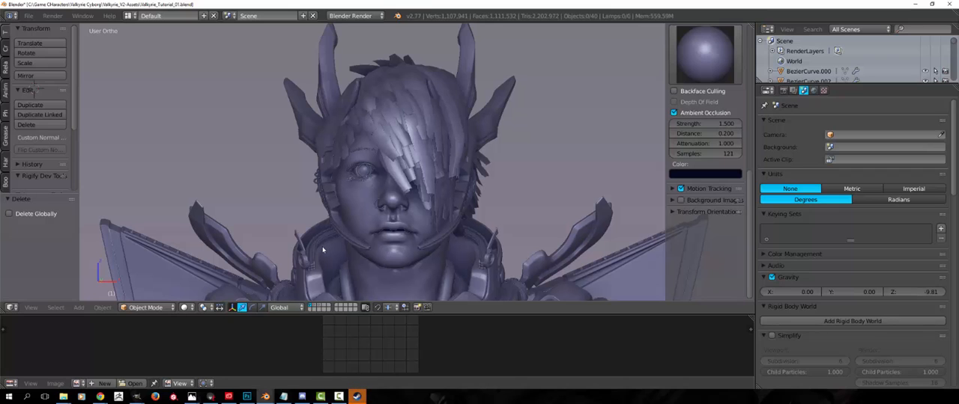
{"action": "middle_click_drag", "start_coordinate": [323, 250], "coordinate": [337, 252]}
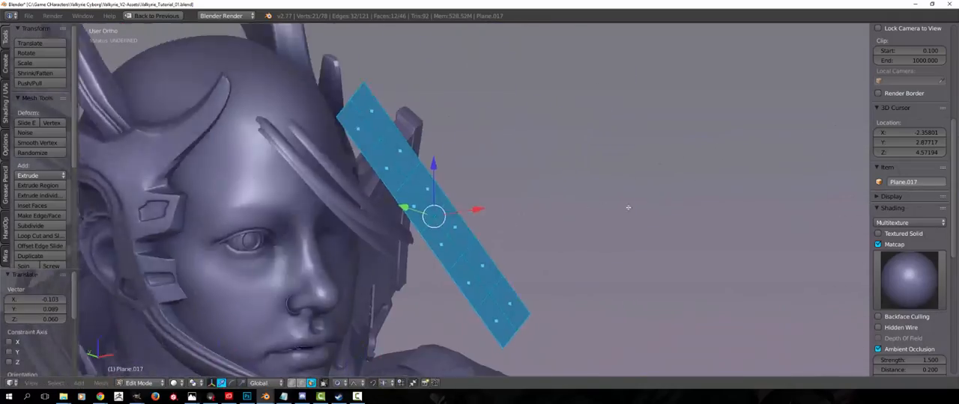
Rotate the selected flat hair strip to follow the side-swept bangs over the forehead, and deselect it
{"action": "middle_click_drag", "start_coordinate": [629, 207], "coordinate": [687, 280]}
{"action": "key", "text": "r"}
{"action": "left_click", "coordinate": [584, 302]}
{"action": "key", "text": "a"}
In edge select mode, rotate the strip's two lower end edges about 11.5° and move them toward the face with proportional editing
{"action": "key", "text": "ctrl+Tab"}
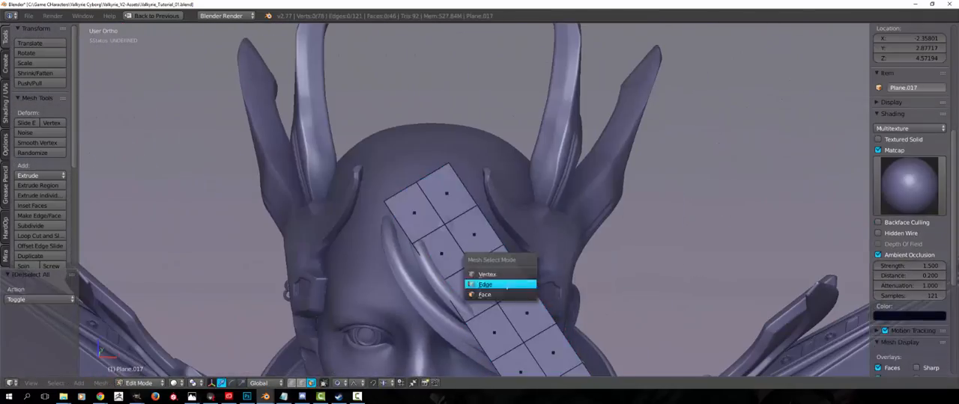
{"action": "left_click", "coordinate": [507, 287]}
{"action": "right_click", "coordinate": [576, 342]}
{"action": "right_click", "coordinate": [598, 325], "text": "shift"}
{"action": "middle_click_drag", "start_coordinate": [507, 288], "coordinate": [526, 293]}
{"action": "scroll", "coordinate": [526, 293], "scroll_direction": "down", "scroll_amount": 2}
{"action": "key", "text": "r"}
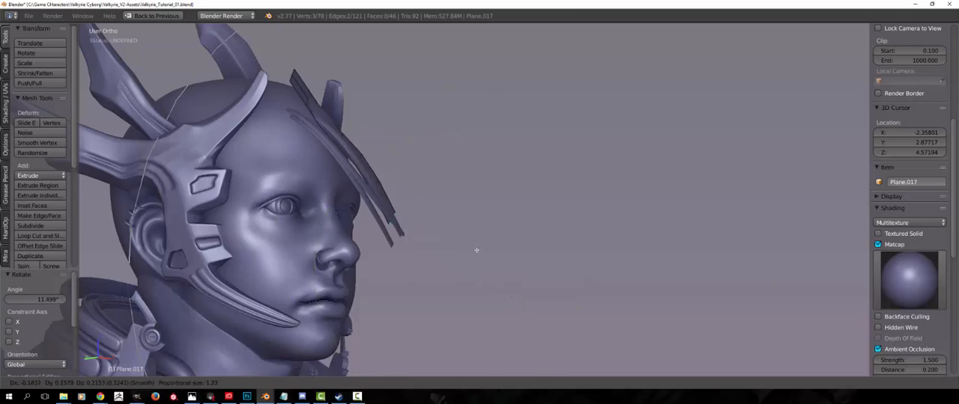
{"action": "left_click", "coordinate": [476, 250]}
Rotate and reposition the lower end edges again so the strip curves down beside the covered eye
{"action": "middle_click_drag", "start_coordinate": [477, 250], "coordinate": [381, 240]}
{"action": "key", "text": "r"}
{"action": "left_click", "coordinate": [381, 240]}
{"action": "key", "text": "g"}
{"action": "left_click", "coordinate": [584, 243]}
{"action": "middle_click_drag", "start_coordinate": [584, 243], "coordinate": [663, 256]}
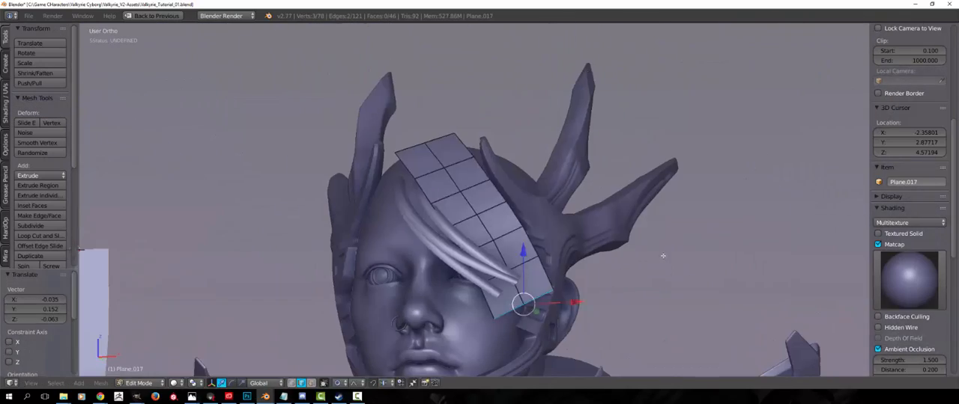
Scale the strip's lower end edges down to about 0.59 with proportional editing to taper the tip, and deselect everything
{"action": "middle_click_drag", "start_coordinate": [455, 155], "coordinate": [463, 187]}
{"action": "right_click", "coordinate": [509, 239]}
{"action": "right_click", "coordinate": [537, 226], "text": "shift"}
{"action": "key", "text": "s"}
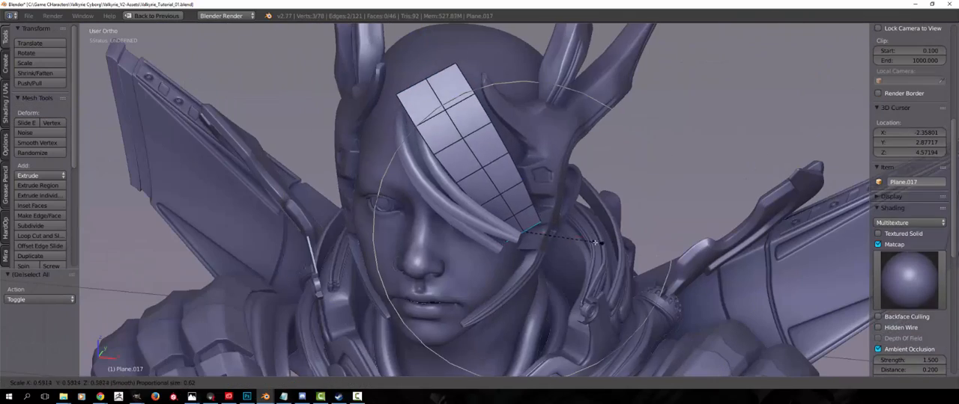
{"action": "left_click", "coordinate": [596, 242]}
{"action": "key", "text": "a"}
{"action": "key", "text": "a"}
Select the linked geometry of the forehead strip, separate it into its own object, and open it in edit mode
{"action": "middle_click_drag", "start_coordinate": [585, 238], "coordinate": [479, 221]}
{"action": "middle_click_drag", "start_coordinate": [405, 206], "coordinate": [480, 191]}
{"action": "key", "text": "a"}
{"action": "key", "text": "l"}
{"action": "key", "text": "p"}
{"action": "left_click", "coordinate": [449, 182]}
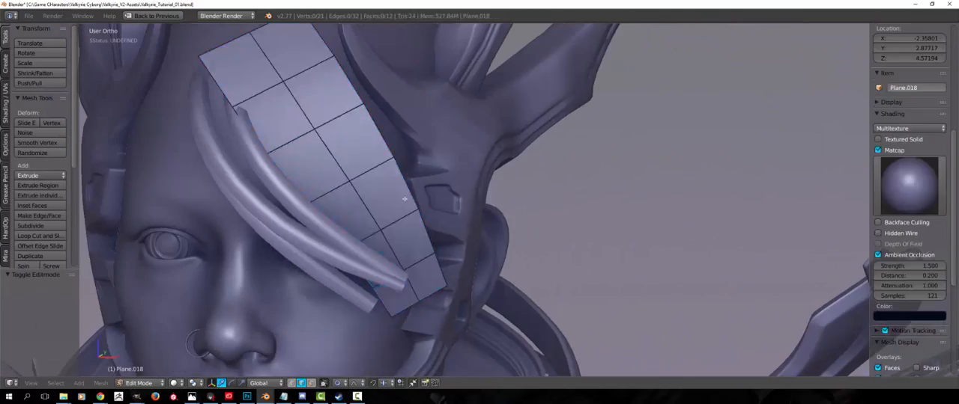
{"action": "key", "text": "a"}
{"action": "key", "text": "a"}
Extrude the separated strip's upper end edges back over the scalp and adjust the new end's position
{"action": "middle_click_drag", "start_coordinate": [405, 199], "coordinate": [539, 262]}
{"action": "key", "text": "ctrl+Tab"}
{"action": "left_click", "coordinate": [449, 214]}
{"action": "right_click", "coordinate": [517, 149], "text": "alt"}
{"action": "middle_click_drag", "start_coordinate": [570, 206], "coordinate": [351, 227]}
{"action": "key", "text": "e"}
{"action": "left_click", "coordinate": [490, 176]}
{"action": "right_click", "coordinate": [607, 285], "text": "alt"}
{"action": "key", "text": "g"}
{"action": "left_click", "coordinate": [608, 213]}
{"action": "key", "text": "a"}
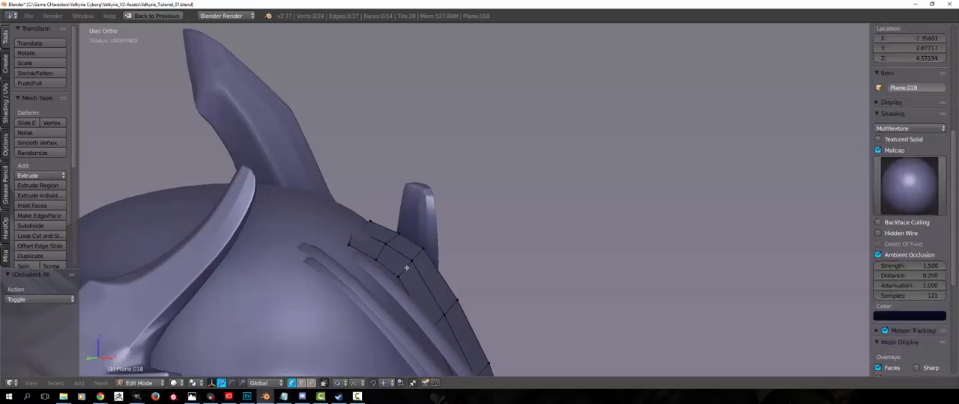
Move a vertex along the strip's upper section so it follows the curve of the scalp
{"action": "right_click", "coordinate": [449, 308], "text": "alt"}
{"action": "key", "text": "g"}
{"action": "left_click", "coordinate": [459, 247]}
{"action": "middle_click_drag", "start_coordinate": [517, 232], "coordinate": [380, 214]}
Rotate the vertex row near the strip's lower end with proportional editing to match the side of the face
{"action": "key", "text": "a"}
{"action": "scroll", "coordinate": [480, 232], "scroll_direction": "down", "scroll_amount": 2}
{"action": "right_click", "coordinate": [549, 273], "text": "alt"}
{"action": "key", "text": "r"}
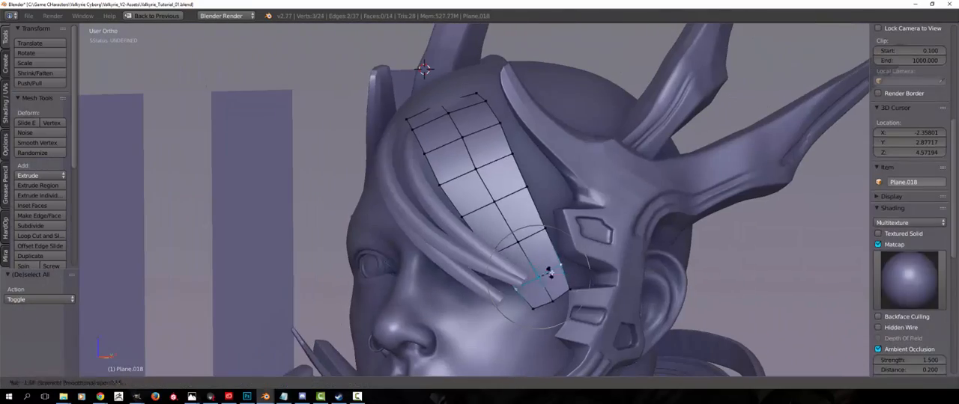
{"action": "key", "text": "a"}
{"action": "middle_click_drag", "start_coordinate": [498, 175], "coordinate": [599, 214]}
{"action": "middle_click_drag", "start_coordinate": [457, 209], "coordinate": [517, 225]}
Move individual vertices of the strip to fit its surface to the forehead, and deselect them
{"action": "right_click", "coordinate": [407, 258]}
{"action": "key", "text": "g"}
{"action": "left_click", "coordinate": [407, 263]}
{"action": "key", "text": "a"}
{"action": "middle_click_drag", "start_coordinate": [406, 259], "coordinate": [251, 201]}
{"action": "key", "text": "a"}
{"action": "scroll", "coordinate": [270, 194], "scroll_direction": "down", "scroll_amount": 3}
{"action": "right_click", "coordinate": [471, 208]}
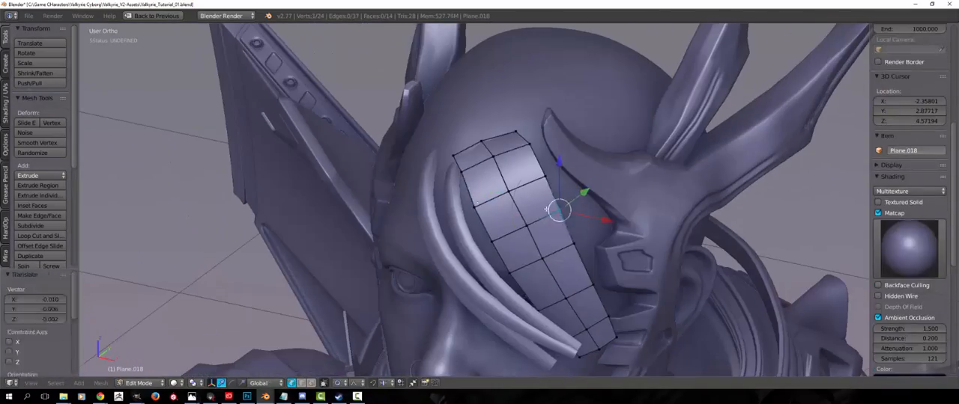
{"action": "key", "text": "a"}
Check the hair strip's fit against the head from farther away and in object mode
{"action": "middle_click_drag", "start_coordinate": [277, 172], "coordinate": [357, 182]}
{"action": "scroll", "coordinate": [357, 210], "scroll_direction": "down", "scroll_amount": 3}
{"action": "middle_click_drag", "start_coordinate": [486, 198], "coordinate": [442, 255]}
{"action": "key", "text": "a"}
{"action": "key", "text": "space"}
{"action": "key", "text": "Return"}
{"action": "key", "text": "a"}
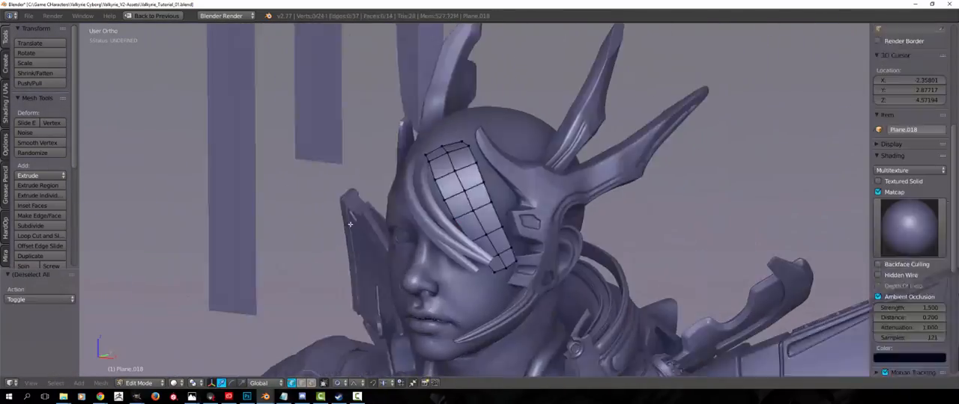
{"action": "key", "text": "Tab"}
{"action": "middle_click_drag", "start_coordinate": [349, 225], "coordinate": [397, 180]}
{"action": "scroll", "coordinate": [328, 161], "scroll_direction": "up", "scroll_amount": 3}
Return to edit mode and apply Shrink/Fatten to a selected part of the hair strip
{"action": "key", "text": "Tab"}
{"action": "right_click", "coordinate": [378, 172], "text": "alt"}
{"action": "key", "text": "alt+s"}
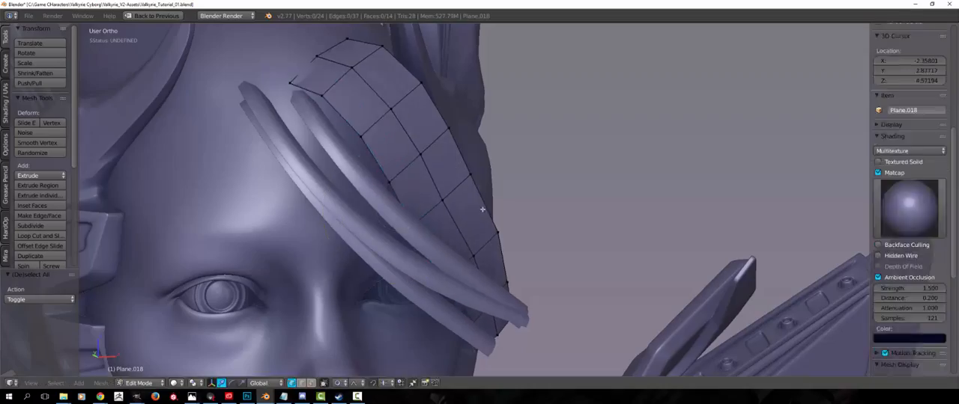
{"action": "middle_click_drag", "start_coordinate": [483, 209], "coordinate": [535, 263]}
Duplicate the whole linked strip and place the copy on the opposite side of the forehead, above the uncovered eye
{"action": "key", "text": "l"}
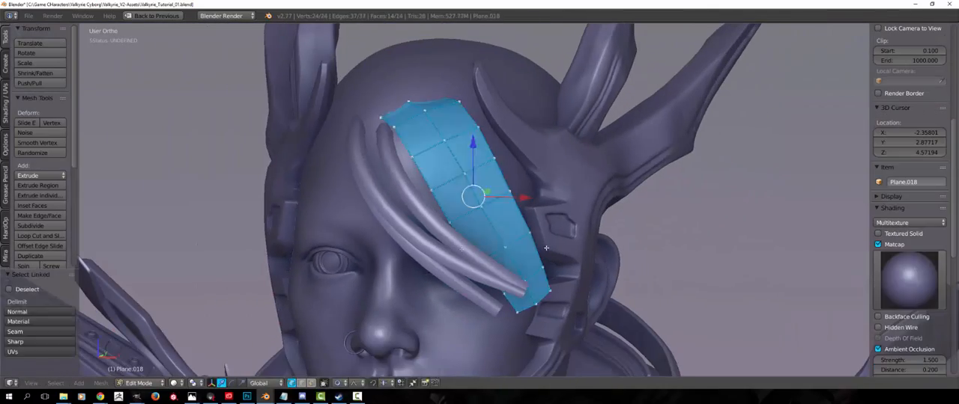
{"action": "mouse_move", "coordinate": [391, 287]}
{"action": "middle_mouse_down"}
{"action": "mouse_move", "coordinate": [473, 292]}
{"action": "mouse_move", "coordinate": [448, 308]}
{"action": "mouse_move", "coordinate": [326, 239]}
{"action": "mouse_move", "coordinate": [456, 247]}
{"action": "mouse_move", "coordinate": [374, 288]}
{"action": "middle_mouse_up"}
{"action": "key", "text": "g"}
{"action": "left_click", "coordinate": [454, 315]}
{"action": "scroll", "coordinate": [404, 279], "scroll_direction": "up", "scroll_amount": 1}
{"action": "key", "text": "g"}
{"action": "left_click", "coordinate": [322, 236]}
Move the duplicate strip's lower end vertices toward the temple with proportional editing, and deselect them
{"action": "key", "text": "a"}
{"action": "right_click", "coordinate": [347, 330], "text": "alt"}
{"action": "key", "text": "g"}
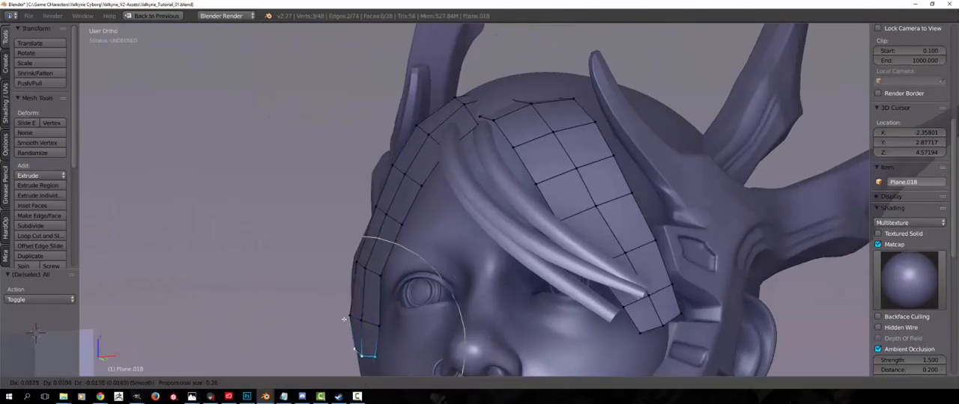
{"action": "left_click", "coordinate": [344, 320]}
{"action": "middle_click_drag", "start_coordinate": [344, 320], "coordinate": [465, 352]}
{"action": "key", "text": "g"}
{"action": "middle_click_drag", "start_coordinate": [524, 300], "coordinate": [417, 297]}
{"action": "left_click", "coordinate": [479, 287]}
{"action": "key", "text": "a"}
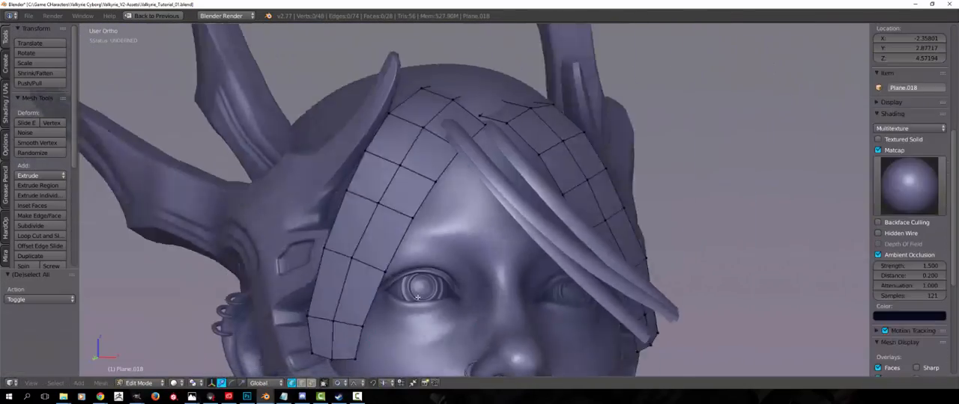
Move further vertices along the outer edge of the duplicate strip to wrap it around the temple
{"action": "right_click", "coordinate": [358, 258], "text": "alt"}
{"action": "key", "text": "g"}
{"action": "left_click", "coordinate": [360, 262]}
{"action": "key", "text": "a"}
{"action": "right_click", "coordinate": [322, 316]}
{"action": "key", "text": "g"}
{"action": "middle_click_drag", "start_coordinate": [322, 315], "coordinate": [386, 296]}
Duplicate the linked temple strip and position the copy slightly offset against the original
{"action": "key", "text": "l"}
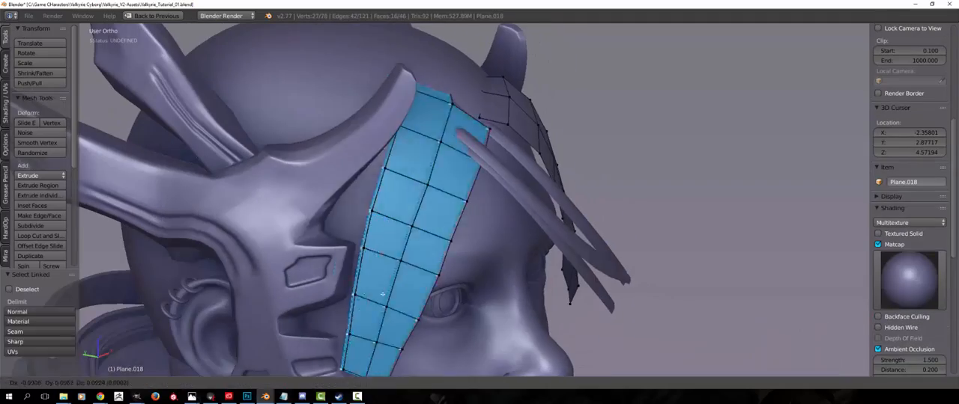
{"action": "left_click", "coordinate": [432, 266]}
{"action": "middle_click_drag", "start_coordinate": [432, 266], "coordinate": [322, 299]}
{"action": "key", "text": "g"}
{"action": "left_click", "coordinate": [378, 271]}
{"action": "key", "text": "g"}
{"action": "left_click", "coordinate": [468, 266]}
Duplicate another linked temple strip, trackball-rotate the copy, and place it farther back on the side of the head
{"action": "key", "text": "a"}
{"action": "key", "text": "l"}
{"action": "key", "text": "shift+d"}
{"action": "key", "text": "r"}
{"action": "key", "text": "r"}
{"action": "left_click", "coordinate": [280, 262]}
{"action": "left_click", "coordinate": [378, 270]}
Rotate the newest strip's upper end with proportional editing so it follows the scalp, and adjust its position
{"action": "key", "text": "a"}
{"action": "right_click", "coordinate": [401, 178], "text": "alt"}
{"action": "key", "text": "s"}
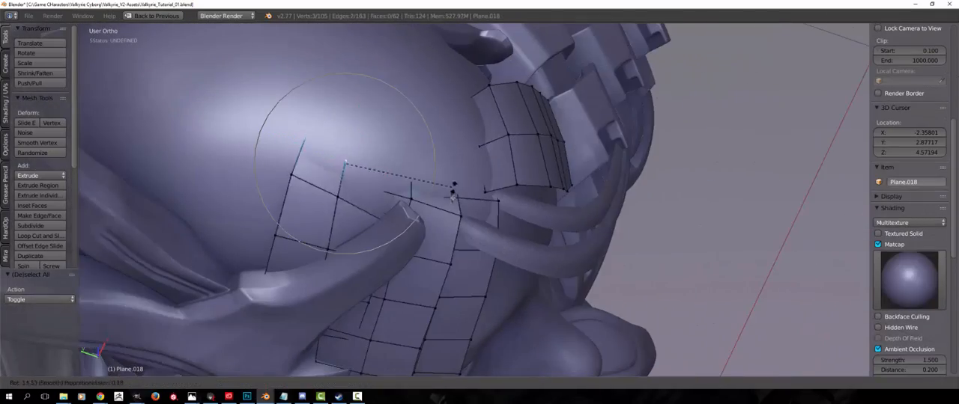
{"action": "left_click", "coordinate": [427, 184]}
{"action": "middle_click_drag", "start_coordinate": [427, 183], "coordinate": [285, 146]}
{"action": "key", "text": "a"}
{"action": "left_click", "coordinate": [411, 146]}
{"action": "key", "text": "a"}
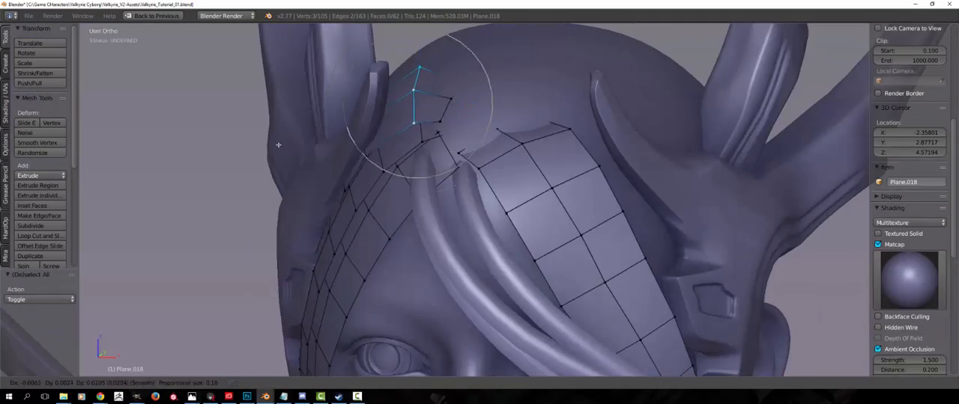
Select a vertex at the newest strip's upper end and move it closer to the crown
{"action": "key", "text": "a"}
{"action": "middle_click_drag", "start_coordinate": [450, 127], "coordinate": [483, 120]}
{"action": "right_click", "coordinate": [407, 120], "text": "alt"}
{"action": "key", "text": "g"}
{"action": "left_click", "coordinate": [390, 128]}
In edge select mode, extrude the upper end edges of the temple strips over the crown
{"action": "key", "text": "ctrl+Tab"}
{"action": "left_click", "coordinate": [400, 167]}
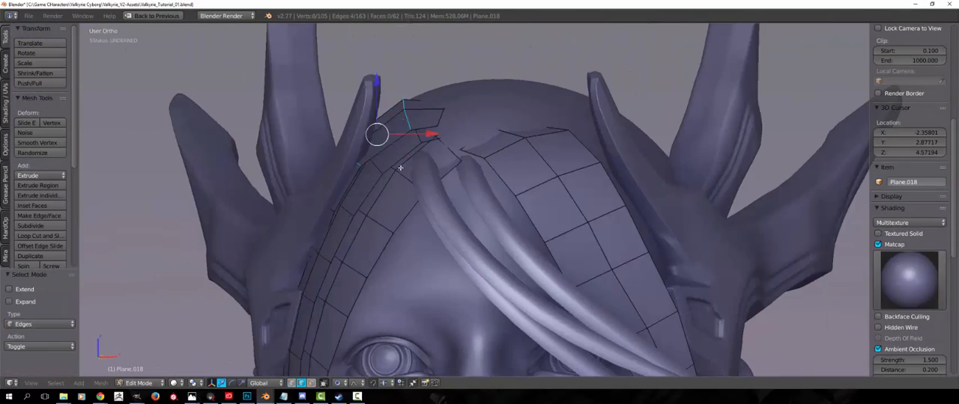
{"action": "left_click", "coordinate": [380, 203]}
{"action": "key", "text": "g"}
{"action": "middle_click_drag", "start_coordinate": [380, 203], "coordinate": [322, 128]}
{"action": "left_click", "coordinate": [186, 164]}
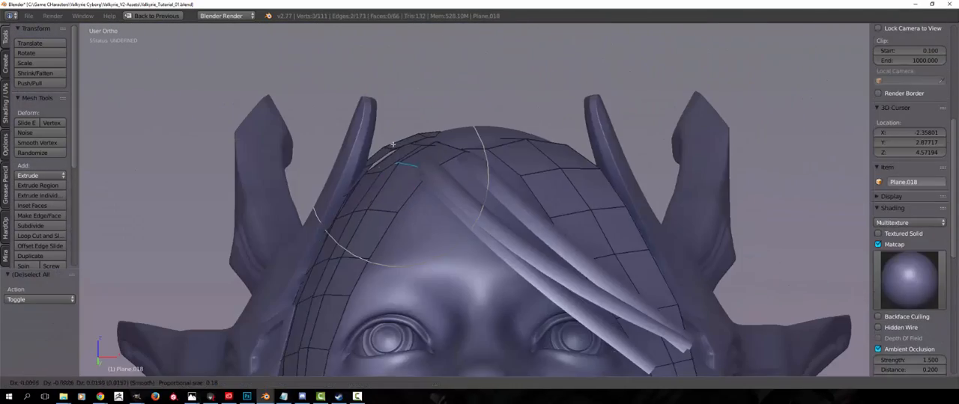
Move an upper end edge of the temple strips down onto the scalp with proportional editing
{"action": "middle_click_drag", "start_coordinate": [385, 142], "coordinate": [427, 135]}
{"action": "key", "text": "g"}
{"action": "left_click", "coordinate": [408, 159]}
{"action": "mouse_move", "coordinate": [408, 159]}
{"action": "middle_mouse_down"}
{"action": "mouse_move", "coordinate": [408, 171]}
{"action": "mouse_move", "coordinate": [400, 152]}
{"action": "middle_mouse_up"}
Select edges at the upper end of the temple strips and move them with proportional editing to follow the scalp
{"action": "right_click", "coordinate": [399, 172], "text": "alt+shift"}
{"action": "right_click", "coordinate": [402, 141], "text": "alt+shift"}
{"action": "right_click", "coordinate": [420, 129], "text": "alt+shift"}
{"action": "key", "text": "g"}
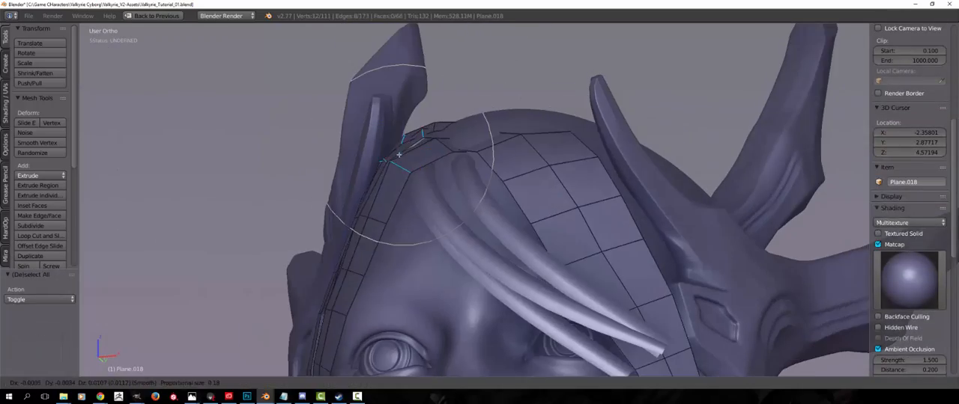
Move the front border edge of the temple strip beside the eyebrow closer to the face
{"action": "key", "text": "Tab"}
{"action": "key", "text": "a"}
{"action": "scroll", "coordinate": [355, 268], "scroll_direction": "down", "scroll_amount": 6}
{"action": "middle_click_drag", "start_coordinate": [355, 269], "coordinate": [427, 222]}
{"action": "scroll", "coordinate": [427, 222], "scroll_direction": "up", "scroll_amount": 6}
{"action": "key", "text": "Tab"}
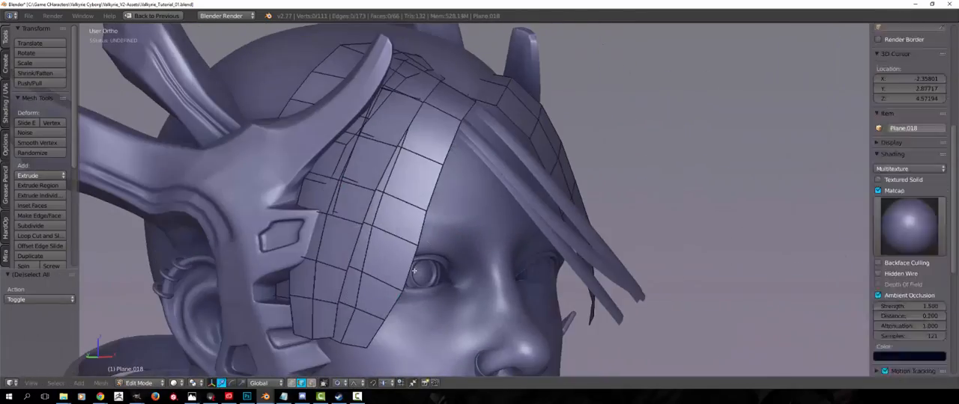
{"action": "key", "text": "Tab"}
{"action": "scroll", "coordinate": [414, 271], "scroll_direction": "down", "scroll_amount": 6}
{"action": "middle_click_drag", "start_coordinate": [414, 271], "coordinate": [457, 263]}
{"action": "scroll", "coordinate": [457, 264], "scroll_direction": "up", "scroll_amount": 6}
{"action": "key", "text": "Tab"}
{"action": "right_click", "coordinate": [423, 321], "text": "shift"}
{"action": "key", "text": "g"}
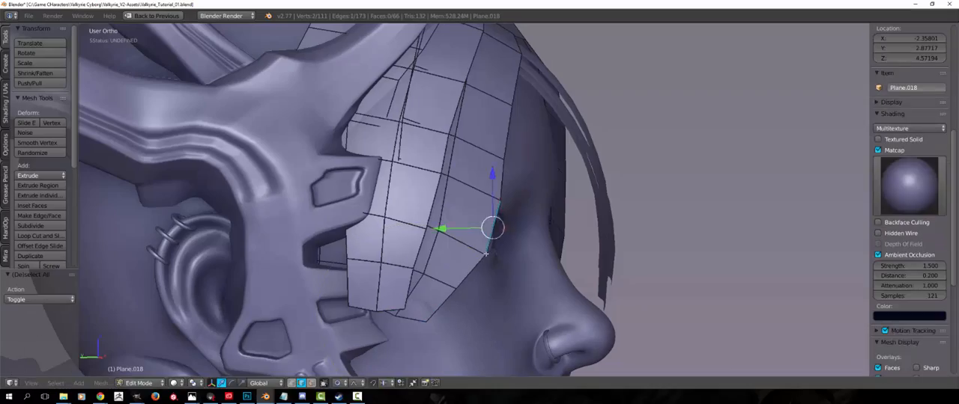
Box-select the upper end of the tubular bangs in wireframe display and reposition it at the hairline
{"action": "key", "text": "Tab"}
{"action": "scroll", "coordinate": [540, 259], "scroll_direction": "down", "scroll_amount": 6}
{"action": "middle_click_drag", "start_coordinate": [540, 260], "coordinate": [409, 215]}
{"action": "scroll", "coordinate": [392, 274], "scroll_direction": "up", "scroll_amount": 4}
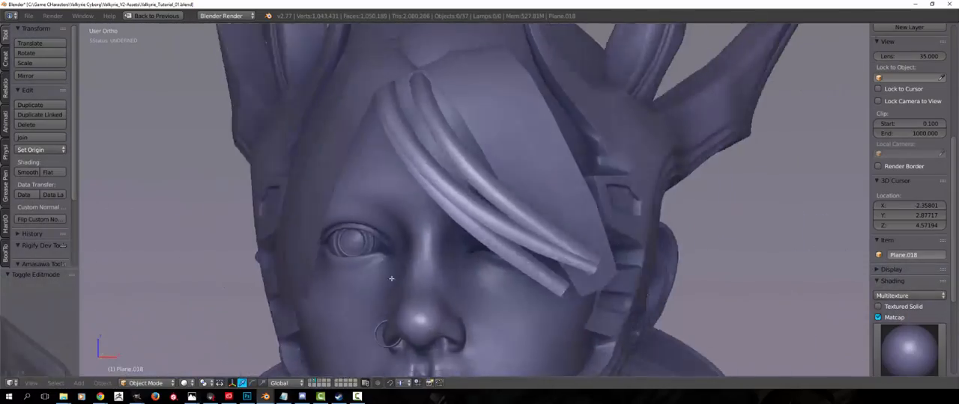
{"action": "mouse_move", "coordinate": [392, 274]}
{"action": "middle_mouse_down"}
{"action": "mouse_move", "coordinate": [326, 191]}
{"action": "mouse_move", "coordinate": [392, 275]}
{"action": "middle_mouse_up"}
{"action": "right_click", "coordinate": [391, 274]}
{"action": "key", "text": "Tab"}
{"action": "key", "text": "a"}
{"action": "key", "text": "z"}
{"action": "key", "text": "b"}
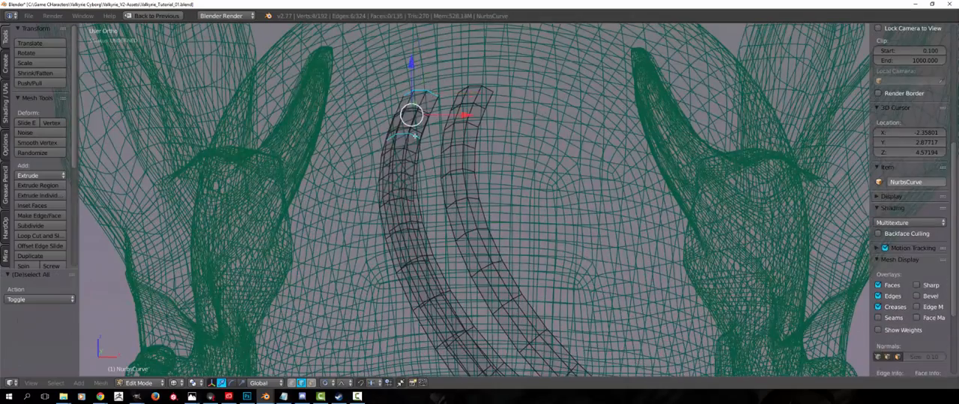
{"action": "key", "text": "z"}
{"action": "key", "text": "g"}
{"action": "left_click", "coordinate": [482, 148]}
In face select mode, delete the unneeded faces of the tubular bangs
{"action": "key", "text": "z"}
{"action": "key", "text": "z"}
{"action": "key", "text": "z"}
{"action": "key", "text": "ctrl+Tab"}
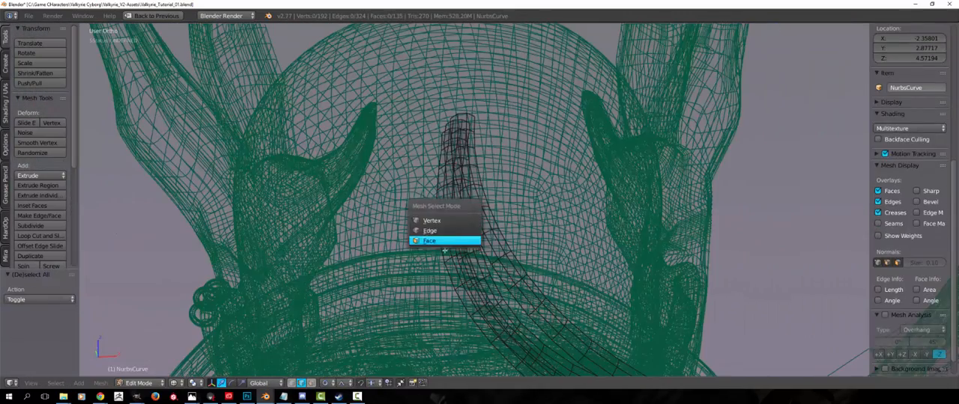
{"action": "key", "text": "x"}
{"action": "key", "text": "z"}
{"action": "key", "text": "a"}
{"action": "key", "text": "Tab"}
{"action": "key", "text": "Tab"}
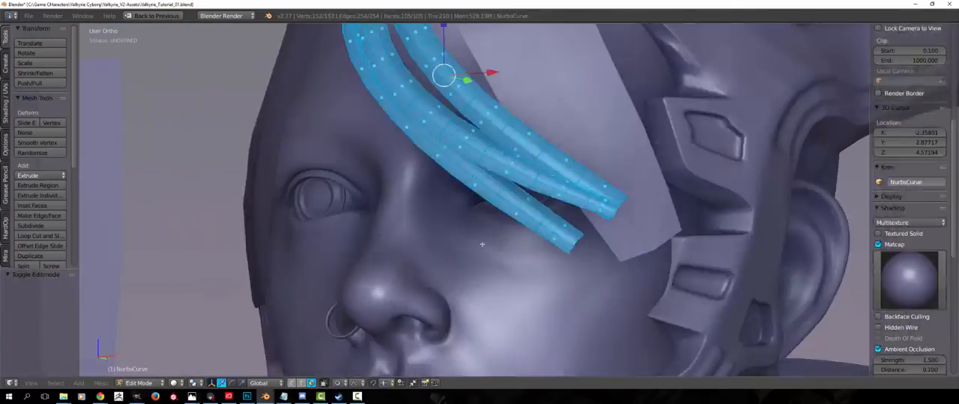
Move faces at the lower tips of the tubular bangs to refine how the strands end
{"action": "key", "text": "a"}
{"action": "right_click", "coordinate": [522, 250], "text": "alt"}
{"action": "key", "text": "g"}
{"action": "left_click", "coordinate": [509, 243]}
{"action": "right_click", "coordinate": [522, 271], "text": "alt"}
{"action": "key", "text": "g"}
{"action": "left_click", "coordinate": [521, 262]}
{"action": "middle_click_drag", "start_coordinate": [521, 262], "coordinate": [457, 272]}
{"action": "key", "text": "g"}
{"action": "left_click", "coordinate": [449, 275]}
{"action": "key", "text": "a"}
{"action": "key", "text": "a"}
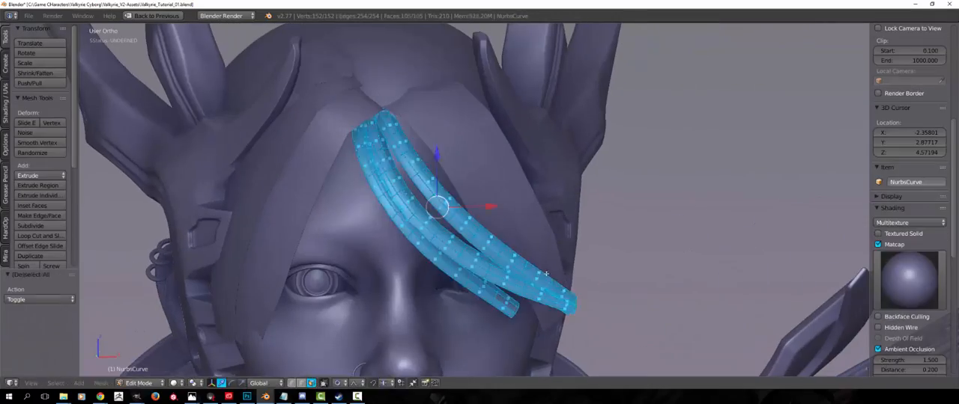
Check the bangs from the front and select further parts of the hair for adjustment
{"action": "middle_click_drag", "start_coordinate": [533, 258], "coordinate": [524, 301]}
{"action": "key", "text": "a"}
{"action": "right_click", "coordinate": [555, 256], "text": "alt"}
{"action": "key", "text": "Tab"}
{"action": "scroll", "coordinate": [438, 296], "scroll_direction": "up", "scroll_amount": 3}
{"action": "key", "text": "Tab"}
{"action": "right_click", "coordinate": [444, 306], "text": "alt+shift"}
{"action": "right_click", "coordinate": [411, 306], "text": "alt+shift"}
Move the new hair strip plane towards the head and snap the 3D cursor to the world centre
{"action": "key", "text": "g"}
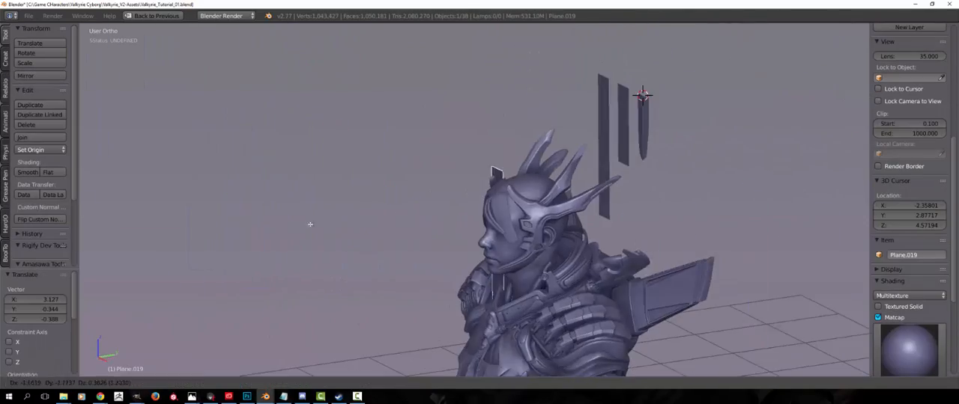
{"action": "key", "text": "space"}
{"action": "type", "text": "sn"}
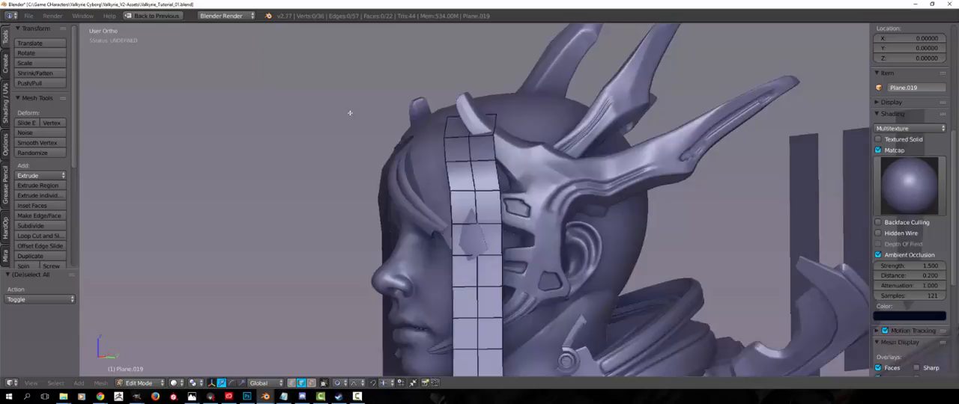
Move the long side strip's upper end edge over the temple and shift its lower end beside the neck
{"action": "middle_click_drag", "start_coordinate": [349, 112], "coordinate": [420, 120]}
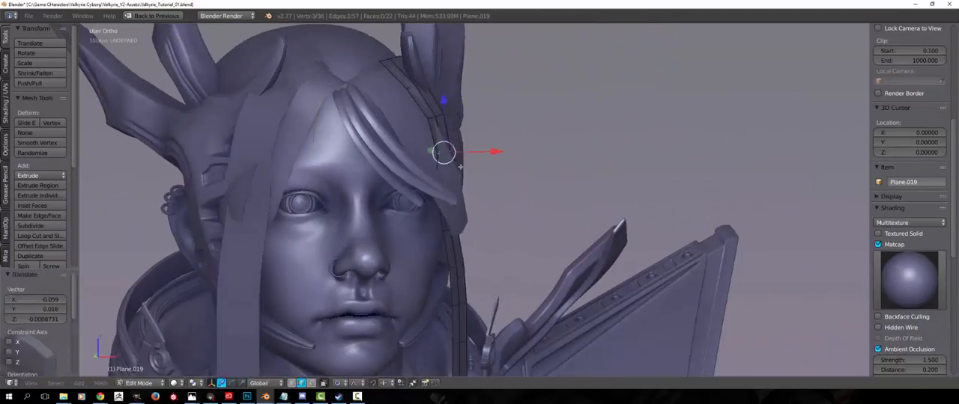
{"action": "middle_click_drag", "start_coordinate": [329, 165], "coordinate": [419, 113]}
{"action": "key", "text": "g"}
{"action": "left_click", "coordinate": [492, 107]}
{"action": "key", "text": "a"}
{"action": "right_click", "coordinate": [490, 355]}
{"action": "key", "text": "g"}
{"action": "left_click", "coordinate": [477, 355]}
{"action": "key", "text": "Tab"}
{"action": "key", "text": "a"}
{"action": "scroll", "coordinate": [477, 355], "scroll_direction": "down", "scroll_amount": 1}
{"action": "middle_click_drag", "start_coordinate": [495, 337], "coordinate": [484, 318]}
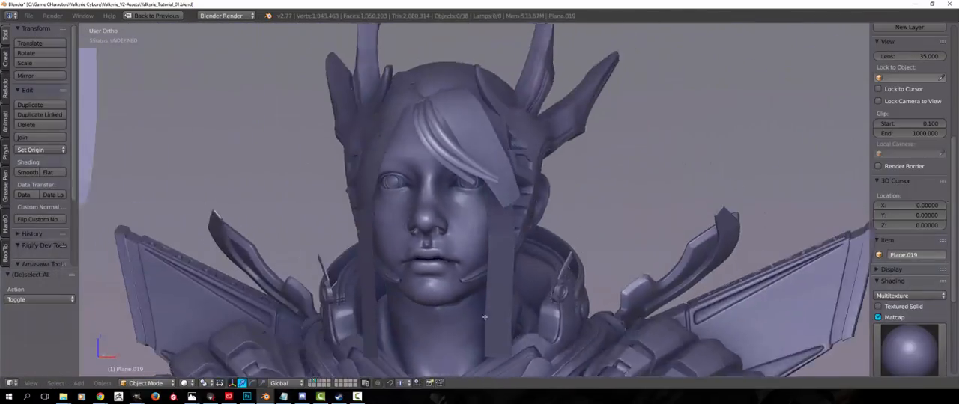
Move individual edges of the long side strip so it follows the side of the head
{"action": "scroll", "coordinate": [460, 252], "scroll_direction": "up", "scroll_amount": 2}
{"action": "middle_click_drag", "start_coordinate": [461, 252], "coordinate": [374, 240]}
{"action": "key", "text": "Tab"}
{"action": "key", "text": "a"}
{"action": "scroll", "coordinate": [460, 197], "scroll_direction": "up", "scroll_amount": 3}
{"action": "right_click", "coordinate": [460, 197]}
{"action": "key", "text": "g"}
{"action": "middle_click_drag", "start_coordinate": [460, 197], "coordinate": [388, 227]}
{"action": "left_click", "coordinate": [567, 197]}
{"action": "scroll", "coordinate": [910, 187], "scroll_direction": "down", "scroll_amount": 3}
{"action": "right_click", "coordinate": [387, 227]}
{"action": "key", "text": "g"}
{"action": "left_click", "coordinate": [387, 227]}
{"action": "right_click", "coordinate": [432, 253]}
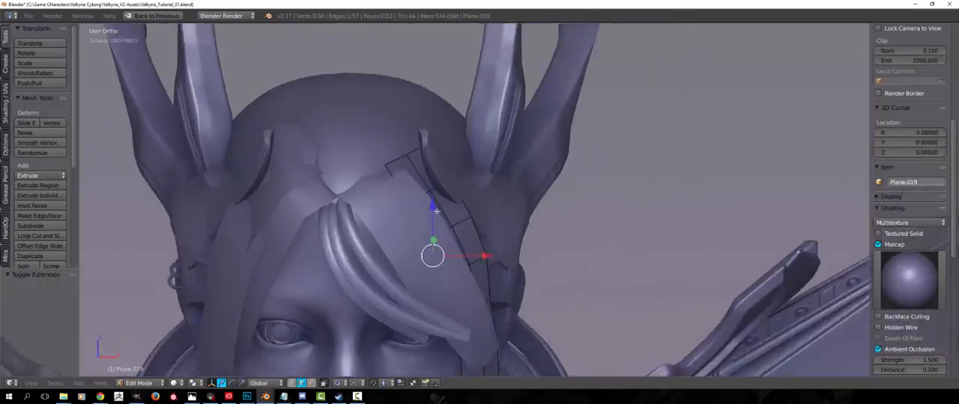
Move the edges at the long side strip's upper end inwards over the scalp
{"action": "key", "text": "g"}
{"action": "right_click", "coordinate": [408, 179], "text": "alt"}
{"action": "key", "text": "g"}
{"action": "middle_click_drag", "start_coordinate": [380, 178], "coordinate": [410, 161]}
{"action": "left_click", "coordinate": [511, 166]}
{"action": "middle_click_drag", "start_coordinate": [511, 166], "coordinate": [367, 204]}
Extrude the long side strip's upper end towards the crown, fit the new edges to the scalp and add a loop cut
{"action": "key", "text": "e"}
{"action": "middle_click_drag", "start_coordinate": [348, 251], "coordinate": [432, 215]}
{"action": "key", "text": "g"}
{"action": "left_click", "coordinate": [427, 228]}
{"action": "key", "text": "a"}
{"action": "right_click", "coordinate": [374, 217]}
{"action": "key", "text": "g"}
{"action": "left_click", "coordinate": [367, 230]}
{"action": "key", "text": "a"}
{"action": "key", "text": "z"}
{"action": "key", "text": "z"}
{"action": "key", "text": "ctrl+r"}
{"action": "key", "text": "a"}
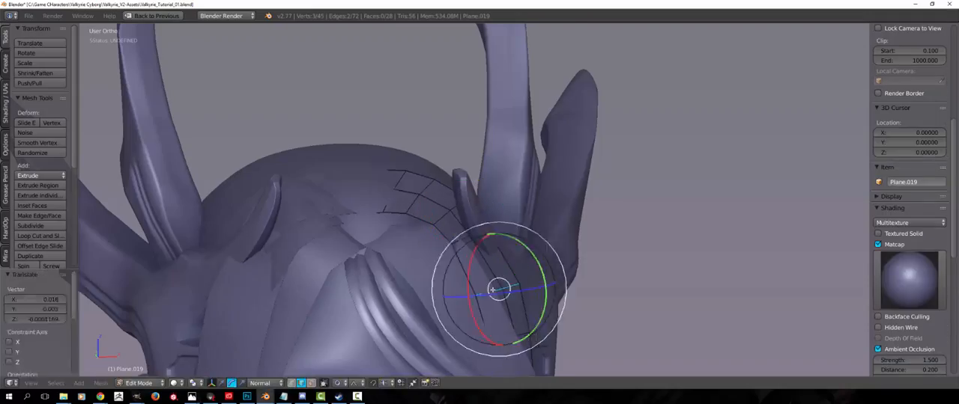
Move the upper end edges of the front strips at the parting onto the crown with proportional editing
{"action": "key", "text": "Tab"}
{"action": "middle_click_drag", "start_coordinate": [492, 289], "coordinate": [452, 225]}
{"action": "scroll", "coordinate": [437, 169], "scroll_direction": "up", "scroll_amount": 2}
{"action": "right_click", "coordinate": [451, 225]}
{"action": "key", "text": "Tab"}
{"action": "key", "text": "g"}
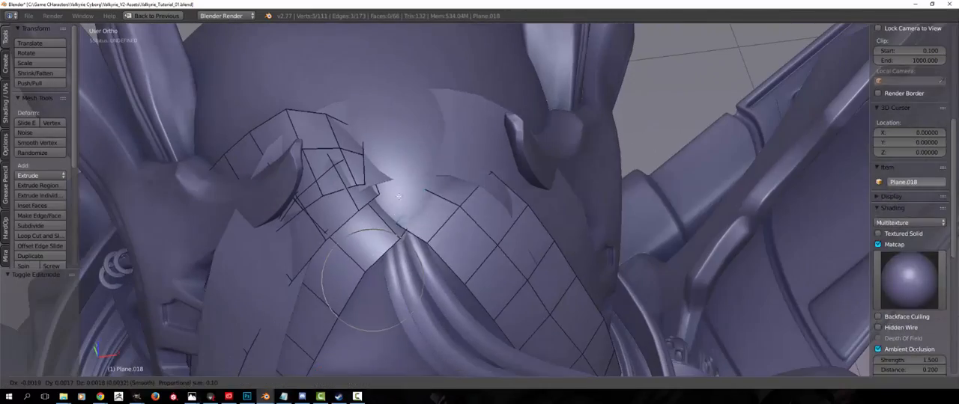
{"action": "left_click", "coordinate": [396, 197]}
{"action": "key", "text": "z"}
{"action": "middle_click_drag", "start_coordinate": [397, 197], "coordinate": [397, 174]}
{"action": "key", "text": "z"}
{"action": "key", "text": "g"}
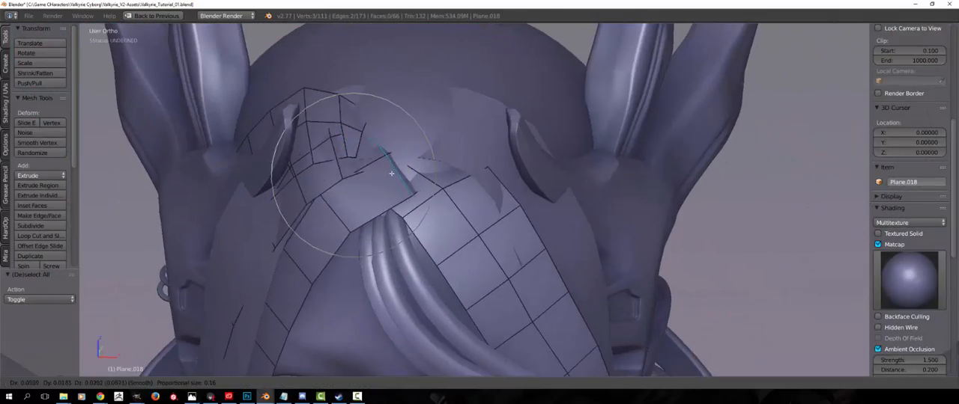
{"action": "left_click", "coordinate": [397, 172]}
Move and rotate an upper end edge of the hair strips near the parting to follow the scalp
{"action": "key", "text": "Tab"}
{"action": "right_click", "coordinate": [442, 149]}
{"action": "key", "text": "Tab"}
{"action": "key", "text": "a"}
{"action": "right_click", "coordinate": [418, 201], "text": "alt"}
{"action": "key", "text": "g"}
{"action": "middle_click_drag", "start_coordinate": [430, 154], "coordinate": [479, 224]}
{"action": "left_click", "coordinate": [414, 202]}
{"action": "key", "text": "r"}
Place a duplicate of the wide front strip higher over the scalp, above the bangs
{"action": "key", "text": "Tab"}
{"action": "right_click", "coordinate": [483, 229]}
{"action": "key", "text": "Tab"}
{"action": "key", "text": "l"}
{"action": "key", "text": "g"}
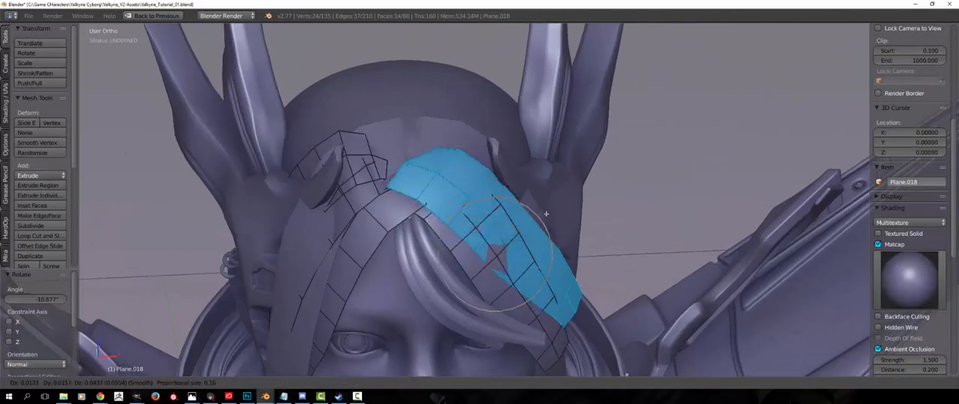
{"action": "left_click", "coordinate": [546, 214]}
{"action": "middle_click_drag", "start_coordinate": [546, 214], "coordinate": [520, 213]}
{"action": "key", "text": "Tab"}
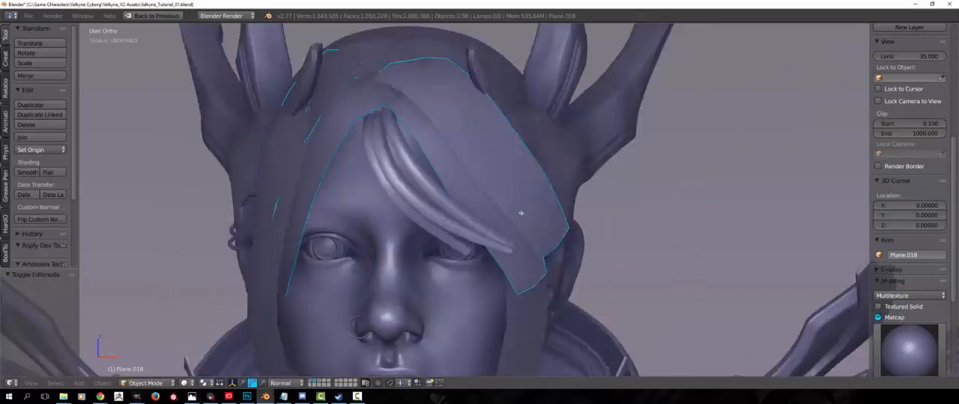
Duplicate the long side strip within its object and move the copy next to the original
{"action": "scroll", "coordinate": [480, 212], "scroll_direction": "down", "scroll_amount": 5}
{"action": "middle_click_drag", "start_coordinate": [510, 241], "coordinate": [461, 196]}
{"action": "right_click", "coordinate": [487, 206]}
{"action": "key", "text": "Tab"}
{"action": "key", "text": "l"}
{"action": "key", "text": "shift+d"}
{"action": "right_click", "coordinate": [536, 198]}
{"action": "key", "text": "g"}
{"action": "middle_click_drag", "start_coordinate": [547, 214], "coordinate": [457, 229]}
{"action": "left_click", "coordinate": [597, 206]}
Slide the front lengthwise edge of the long side strips beside the face
{"action": "key", "text": "a"}
{"action": "key", "text": "ctrl+Tab"}
{"action": "left_click", "coordinate": [454, 235]}
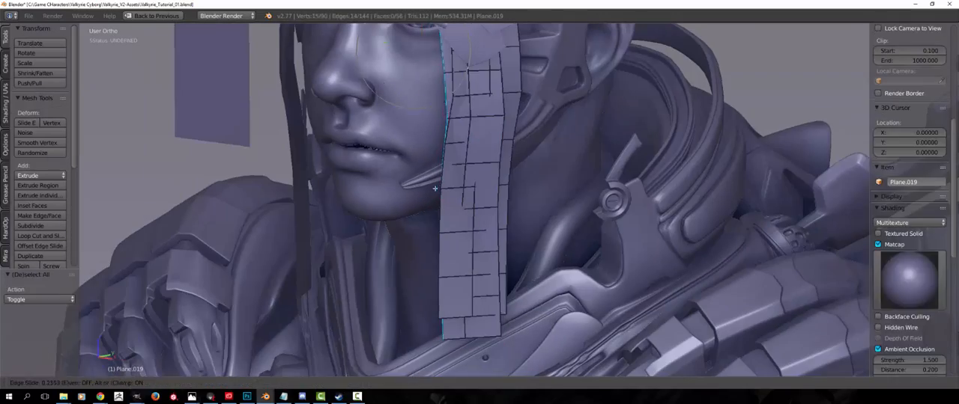
Select the whole copied long side strip and rotate it about 6.65° so it hangs next to the original
{"action": "key", "text": "a"}
{"action": "key", "text": "ctrl+Tab"}
{"action": "left_click", "coordinate": [473, 168]}
{"action": "key", "text": "l"}
{"action": "middle_click_drag", "start_coordinate": [479, 173], "coordinate": [584, 210]}
{"action": "key", "text": "r"}
{"action": "key", "text": "r"}
{"action": "key", "text": "r"}
{"action": "left_click", "coordinate": [581, 225]}
{"action": "scroll", "coordinate": [569, 224], "scroll_direction": "down", "scroll_amount": 5}
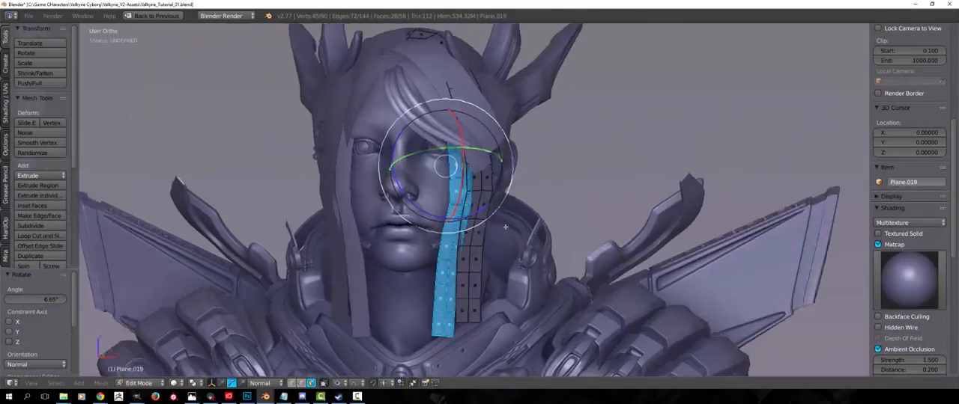
Offset a lengthwise edge loop of the copied side strip with Shrink/Fatten
{"action": "key", "text": "Tab"}
{"action": "middle_click_drag", "start_coordinate": [524, 225], "coordinate": [469, 228]}
{"action": "key", "text": "a"}
{"action": "scroll", "coordinate": [449, 236], "scroll_direction": "down", "scroll_amount": 3}
{"action": "middle_click_drag", "start_coordinate": [408, 236], "coordinate": [450, 262]}
{"action": "scroll", "coordinate": [412, 251], "scroll_direction": "up", "scroll_amount": 5}
{"action": "key", "text": "Tab"}
{"action": "key", "text": "a"}
{"action": "key", "text": "ctrl+Tab"}
{"action": "left_click", "coordinate": [436, 234]}
{"action": "right_click", "coordinate": [412, 247], "text": "alt"}
{"action": "key", "text": "alt+s"}
{"action": "key", "text": "a"}
Select and adjust the outer lengthwise edge of the original long side strip
{"action": "right_click", "coordinate": [450, 287], "text": "alt"}
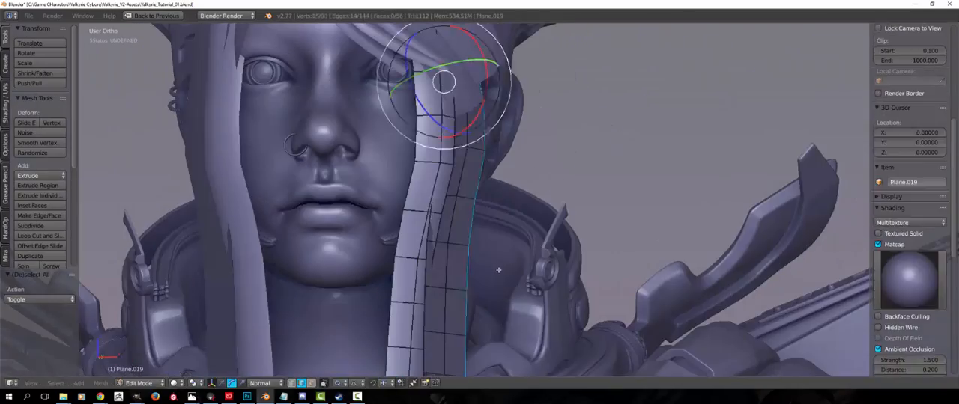
{"action": "middle_click_drag", "start_coordinate": [517, 262], "coordinate": [474, 268]}
{"action": "middle_click_drag", "start_coordinate": [382, 266], "coordinate": [412, 270]}
{"action": "key", "text": "a"}
{"action": "key", "text": "Tab"}
Apply the Mirror modifier of the long side strips and remove the mirrored strips on the other side of the face
{"action": "scroll", "coordinate": [411, 259], "scroll_direction": "down", "scroll_amount": 3}
{"action": "middle_click_drag", "start_coordinate": [419, 244], "coordinate": [445, 207]}
{"action": "scroll", "coordinate": [393, 230], "scroll_direction": "down", "scroll_amount": 2}
{"action": "scroll", "coordinate": [453, 223], "scroll_direction": "up", "scroll_amount": 2}
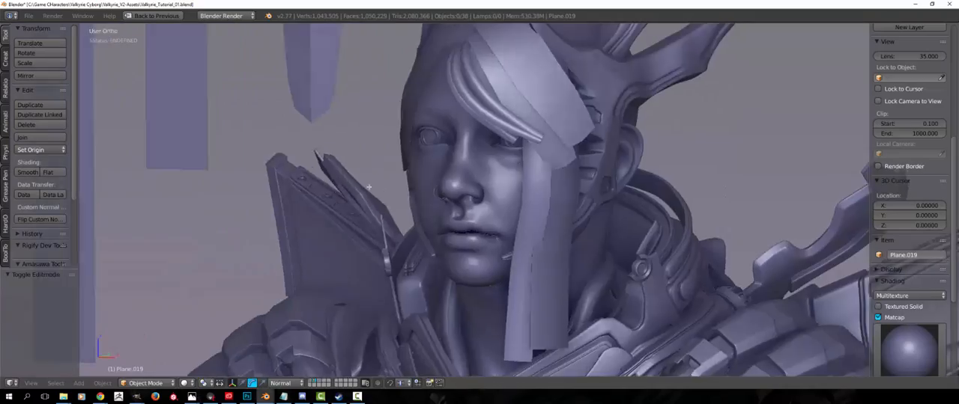
{"action": "scroll", "coordinate": [358, 243], "scroll_direction": "down", "scroll_amount": 3}
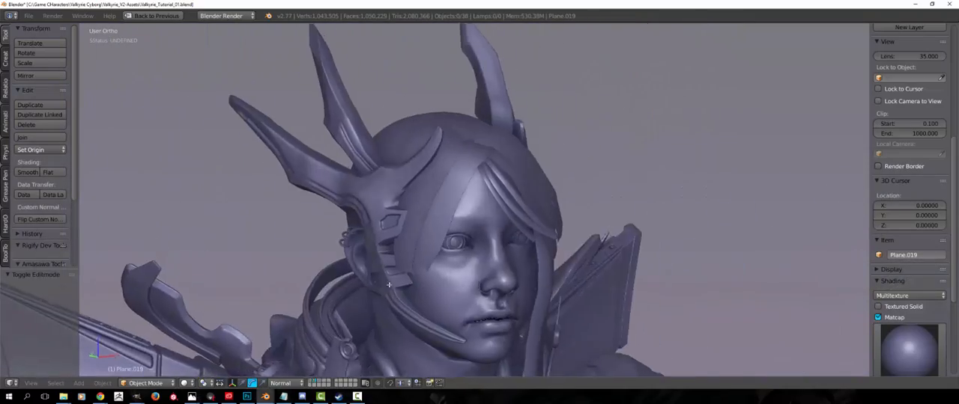
Reopen the pair of long side strips for mesh editing and select the whole outer strip
{"action": "scroll", "coordinate": [388, 284], "scroll_direction": "down", "scroll_amount": 4}
{"action": "middle_click_drag", "start_coordinate": [388, 284], "coordinate": [285, 247]}
{"action": "right_click", "coordinate": [262, 201]}
{"action": "key", "text": "Tab"}
{"action": "key", "text": "Tab"}
{"action": "right_click", "coordinate": [472, 256]}
{"action": "key", "text": "Tab"}
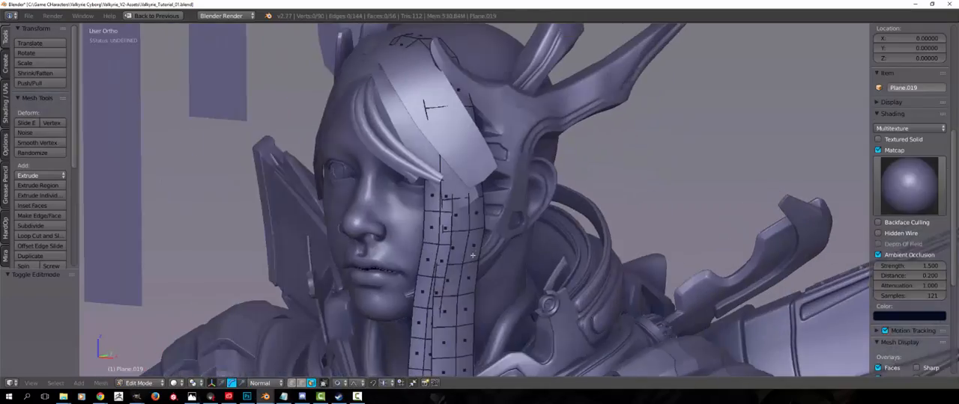
{"action": "key", "text": "l"}
{"action": "middle_click_drag", "start_coordinate": [473, 255], "coordinate": [492, 263]}
Duplicate a flat template hair strip, turn it about the Z axis and place it tilted behind the ear
{"action": "key", "text": "shift+d"}
{"action": "left_click", "coordinate": [519, 176]}
{"action": "middle_click_drag", "start_coordinate": [519, 176], "coordinate": [453, 296], "text": "shift"}
{"action": "key", "text": "r"}
{"action": "key", "text": "r"}
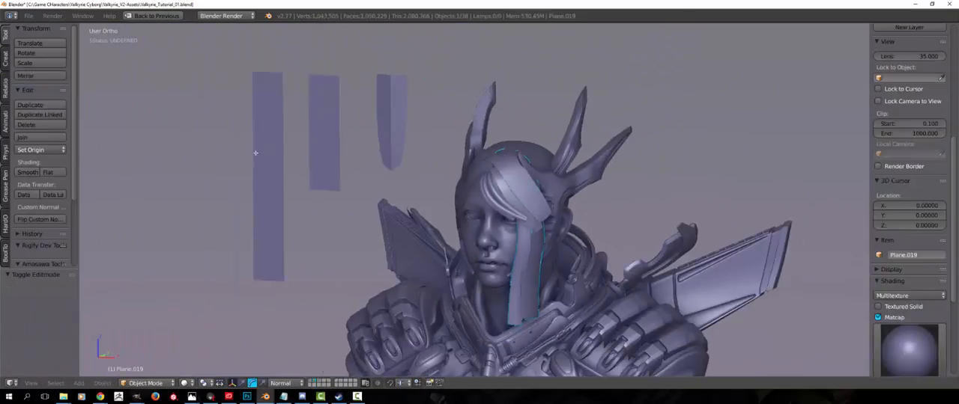
{"action": "middle_click_drag", "start_coordinate": [468, 223], "coordinate": [404, 232]}
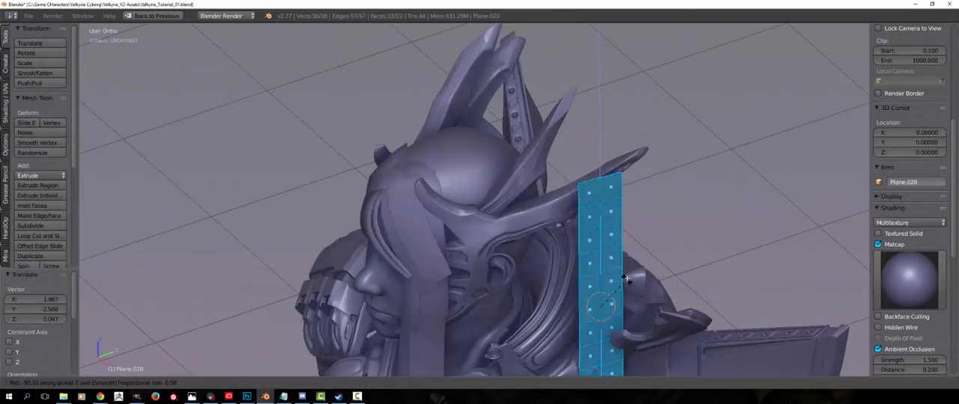
{"action": "key", "text": "g"}
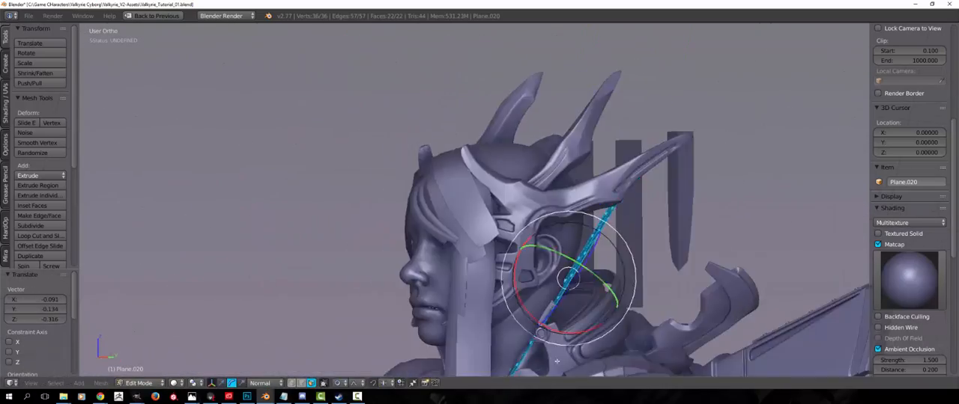
{"action": "key", "text": "a"}
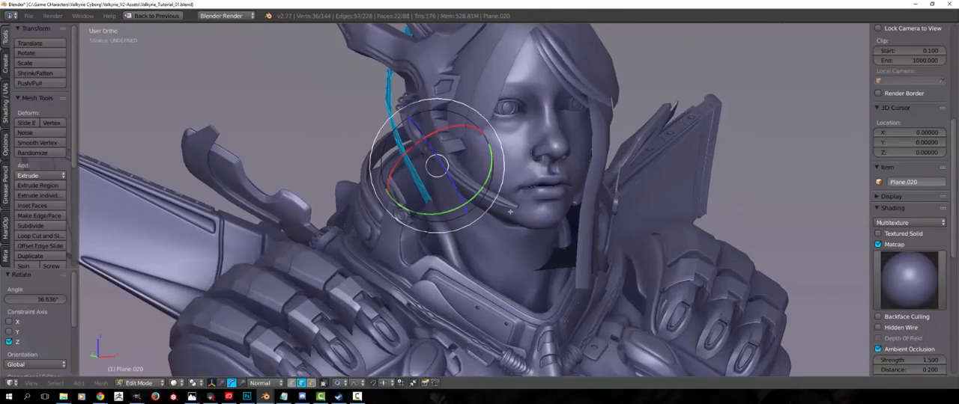
Cover the back of the head with curved hair strips, merging vertices of the strips
{"action": "scroll", "coordinate": [510, 212], "scroll_direction": "down", "scroll_amount": 1}
{"action": "scroll", "coordinate": [510, 213], "scroll_direction": "up", "scroll_amount": 4}
{"action": "mouse_move", "coordinate": [511, 212]}
{"action": "middle_mouse_down"}
{"action": "mouse_move", "coordinate": [500, 217]}
{"action": "mouse_move", "coordinate": [518, 220]}
{"action": "middle_mouse_up"}
{"action": "scroll", "coordinate": [519, 223], "scroll_direction": "up", "scroll_amount": 1}
{"action": "key", "text": "alt+m"}
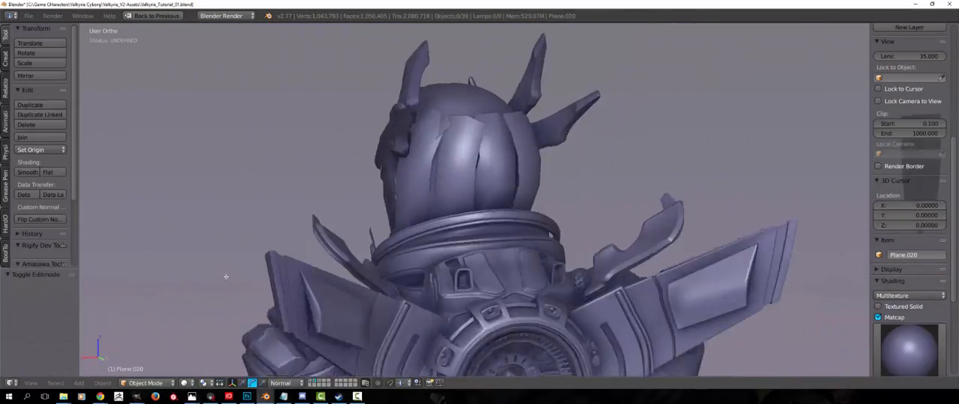
Extrude the upper end edge of a hair strip at the crown and fit it to the scalp
{"action": "middle_click_drag", "start_coordinate": [332, 297], "coordinate": [277, 324]}
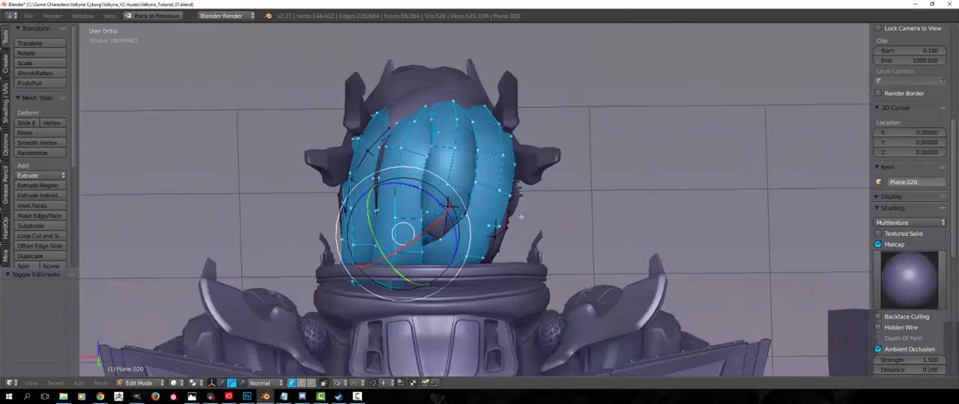
{"action": "key", "text": "shift+space"}
{"action": "key", "text": "p"}
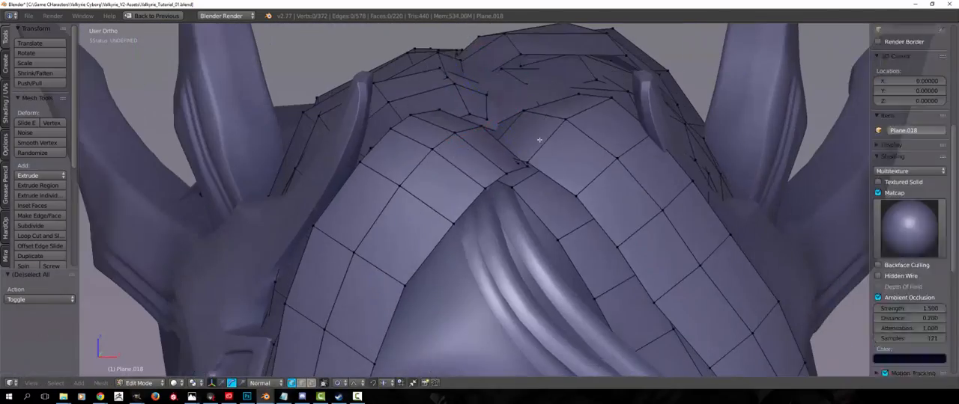
{"action": "key", "text": "g"}
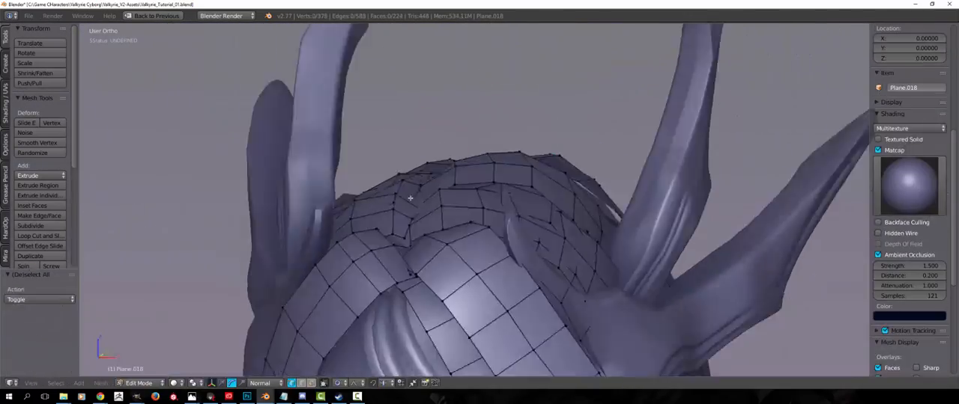
{"action": "middle_click_drag", "start_coordinate": [410, 198], "coordinate": [260, 248]}
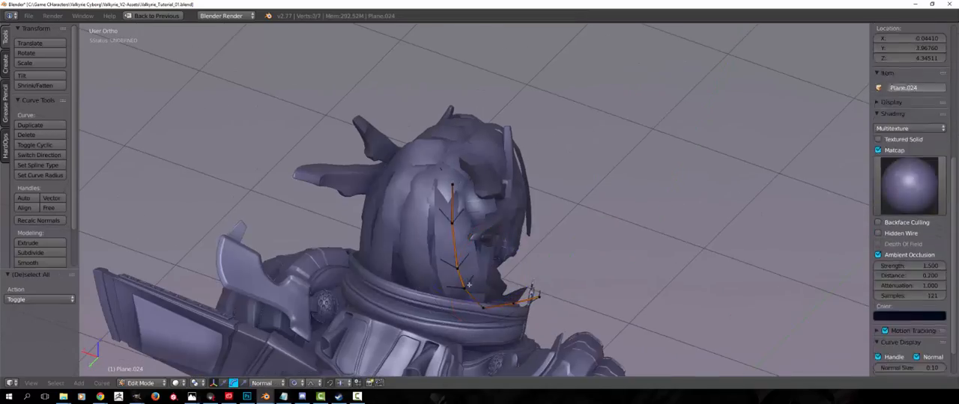
Move the whole newly copied template strip toward the back of the head and rotate it
{"action": "key", "text": "a"}
{"action": "key", "text": "g"}
{"action": "left_click", "coordinate": [438, 284]}
{"action": "key", "text": "r"}
{"action": "left_click", "coordinate": [436, 290]}
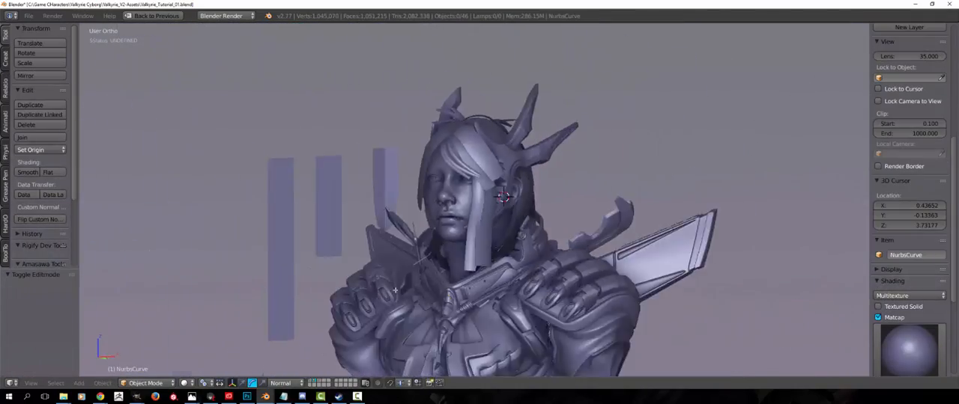
Move the lower end edge of the front hair strip beside the cheek with proportional editing
{"action": "middle_click_drag", "start_coordinate": [395, 290], "coordinate": [309, 194]}
{"action": "scroll", "coordinate": [358, 212], "scroll_direction": "up", "scroll_amount": 4}
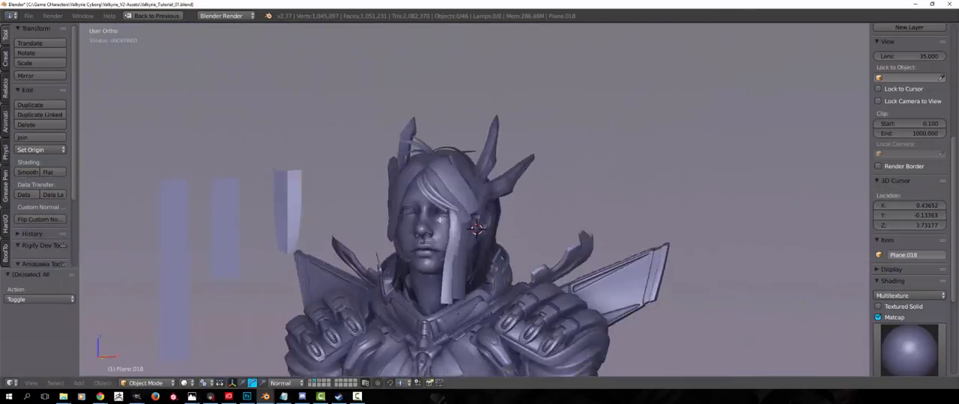
{"action": "scroll", "coordinate": [440, 221], "scroll_direction": "up", "scroll_amount": 5}
{"action": "middle_click_drag", "start_coordinate": [440, 220], "coordinate": [302, 260]}
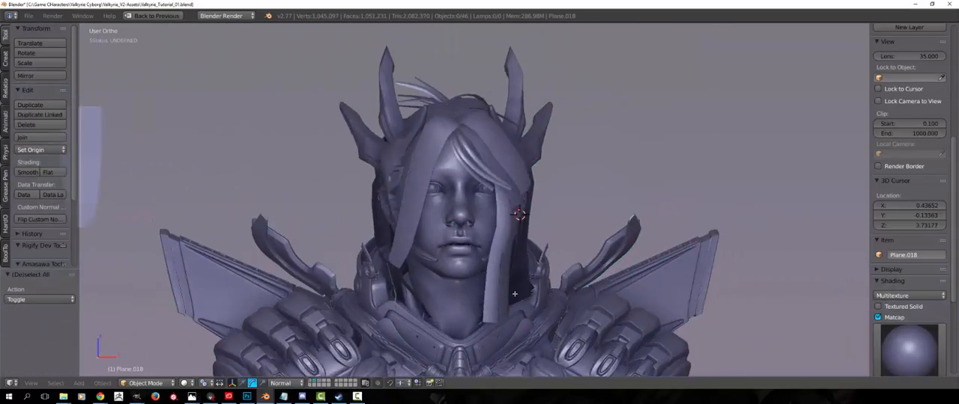
{"action": "middle_click_drag", "start_coordinate": [515, 294], "coordinate": [574, 294]}
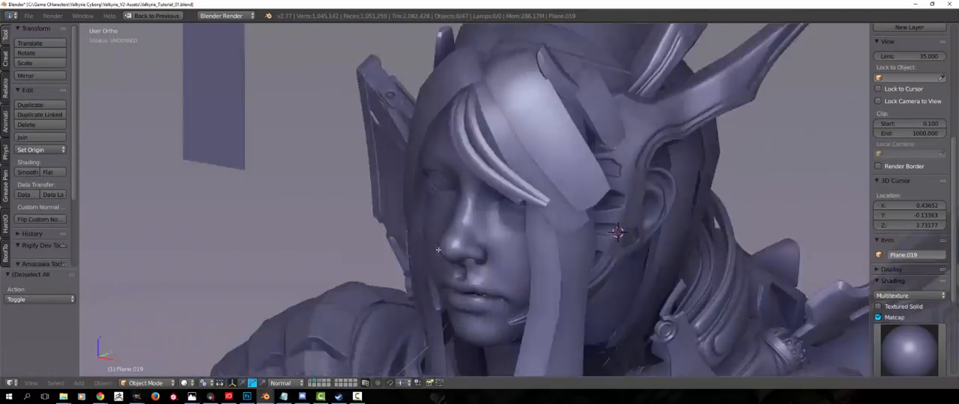
Examine the layered hair from the side and the eyelash and eyebrow strands around the eye
{"action": "key", "text": "ctrl+Tab"}
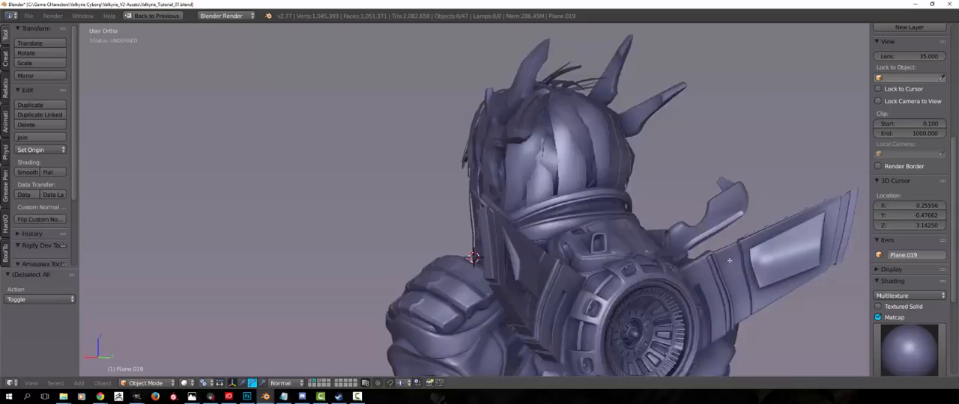
{"action": "middle_click_drag", "start_coordinate": [729, 261], "coordinate": [605, 268]}
{"action": "scroll", "coordinate": [379, 254], "scroll_direction": "down", "scroll_amount": 4}
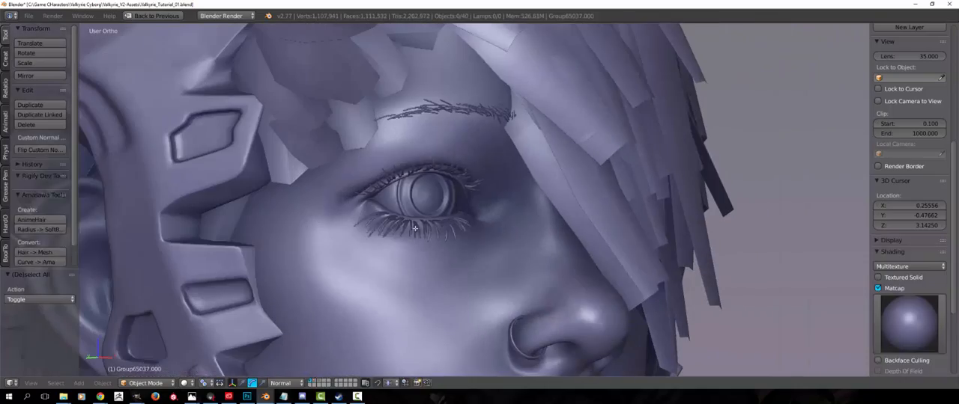
{"action": "key", "text": "m"}
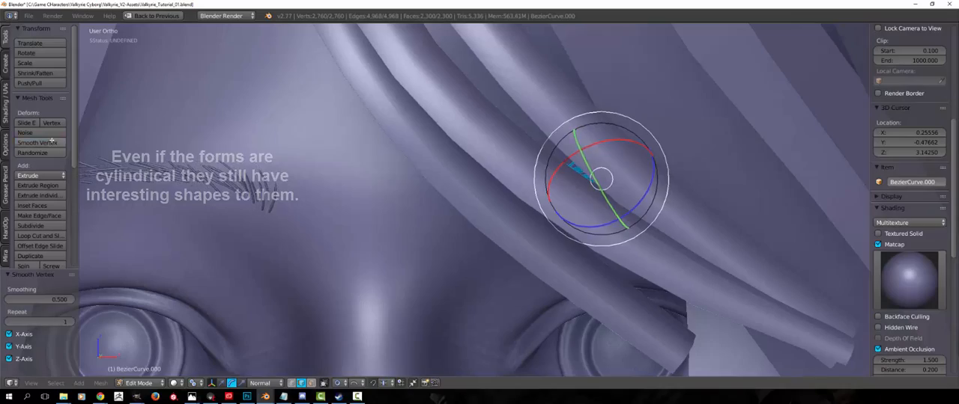
Thin all the eyebrow hairs with Shrink/Fatten and rotate single hairs at its inner end, one by about -17.6°
{"action": "key", "text": "alt+s"}
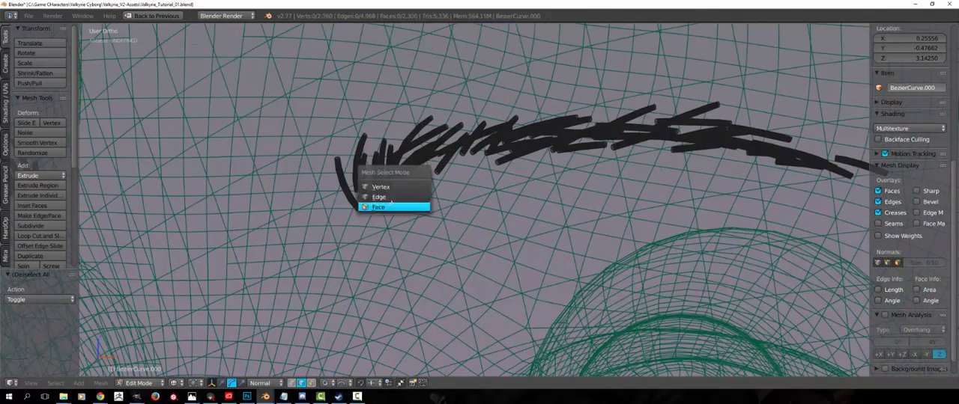
{"action": "left_click", "coordinate": [374, 207]}
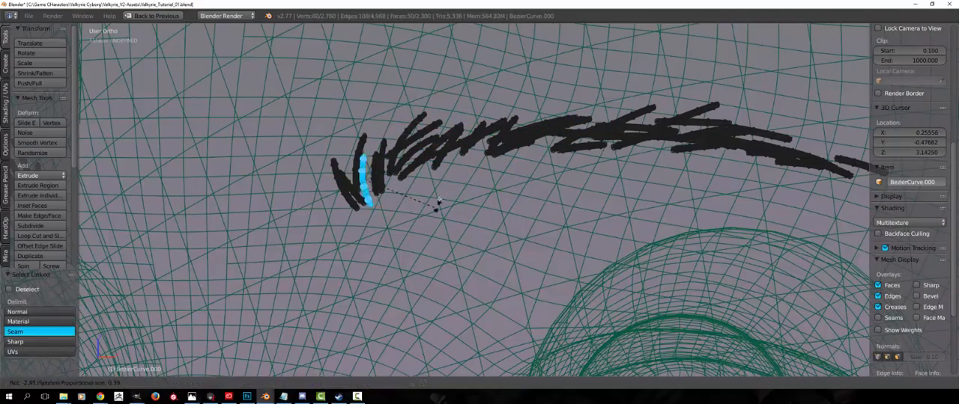
{"action": "left_click", "coordinate": [427, 200]}
{"action": "key", "text": "l"}
{"action": "key", "text": "r"}
{"action": "left_click", "coordinate": [474, 157]}
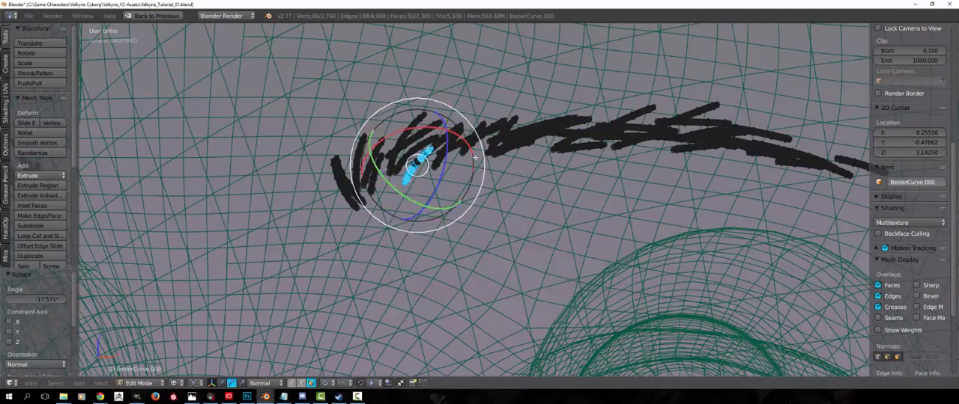
{"action": "key", "text": "a"}
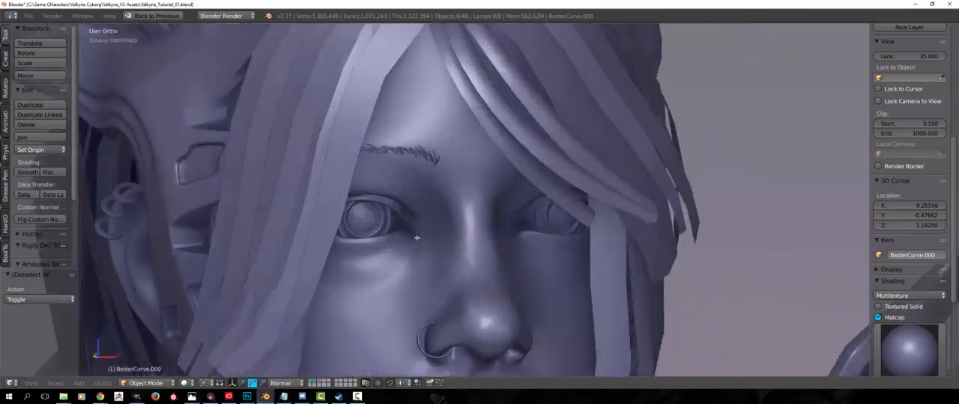
{"action": "key", "text": "s"}
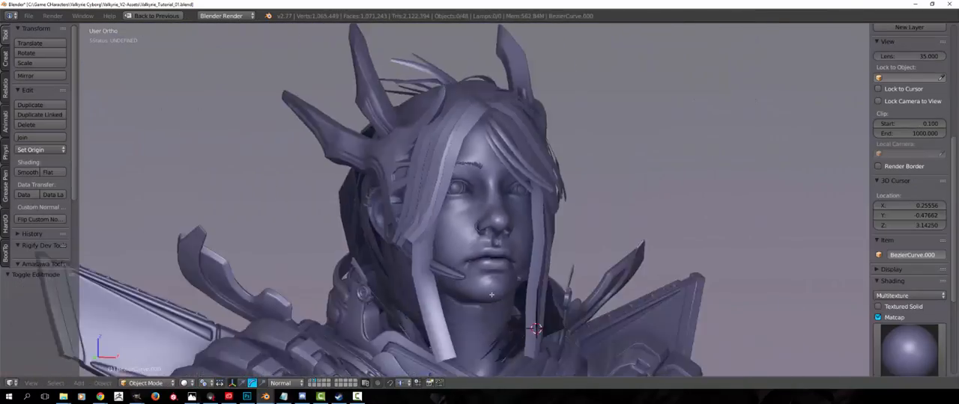
Separate a copy of the eyelid rim faces from the face mesh into its own object
{"action": "scroll", "coordinate": [491, 295], "scroll_direction": "up", "scroll_amount": 5}
{"action": "middle_click_drag", "start_coordinate": [491, 295], "coordinate": [343, 218]}
{"action": "scroll", "coordinate": [343, 218], "scroll_direction": "up", "scroll_amount": 2}
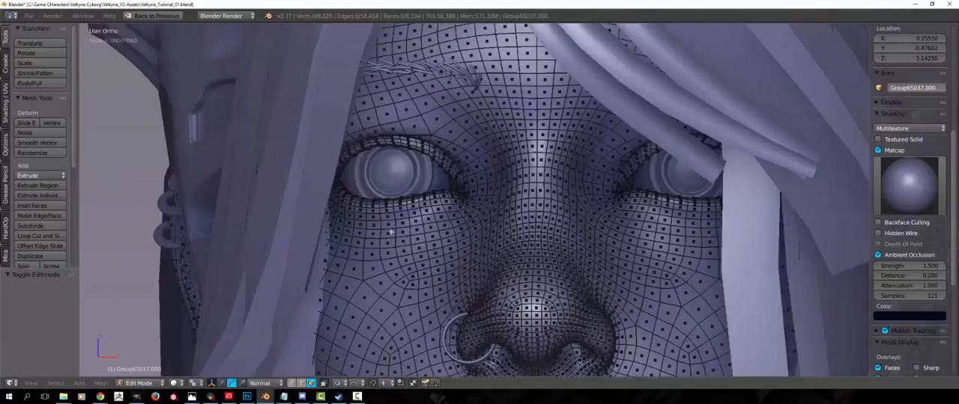
{"action": "scroll", "coordinate": [410, 185], "scroll_direction": "up", "scroll_amount": 8}
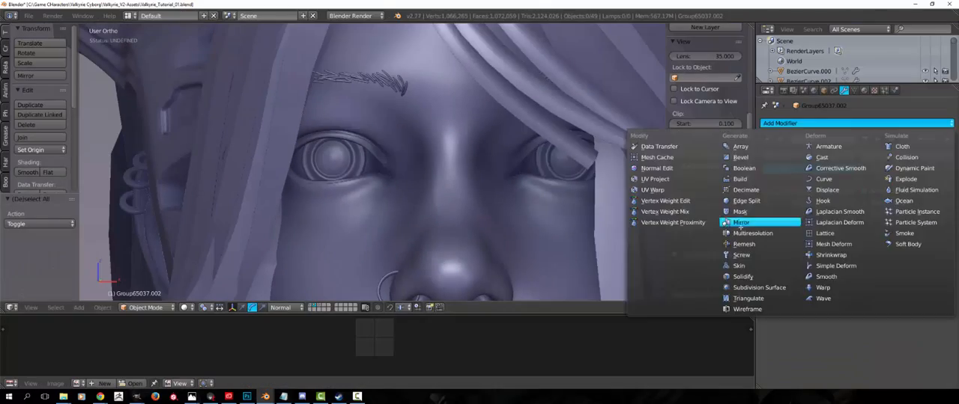
Add an X-axis Mirror modifier to the eyelid strip and extrude its faces into a solid rim
{"action": "left_click", "coordinate": [727, 223]}
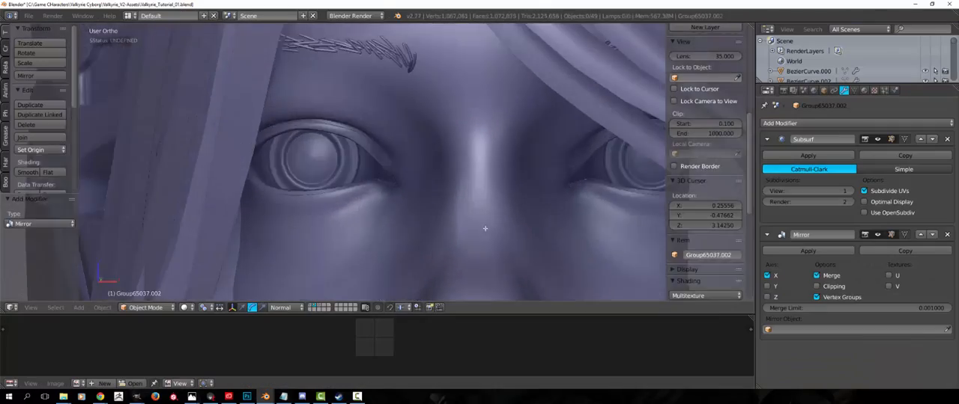
{"action": "middle_click_drag", "start_coordinate": [490, 92], "coordinate": [429, 239]}
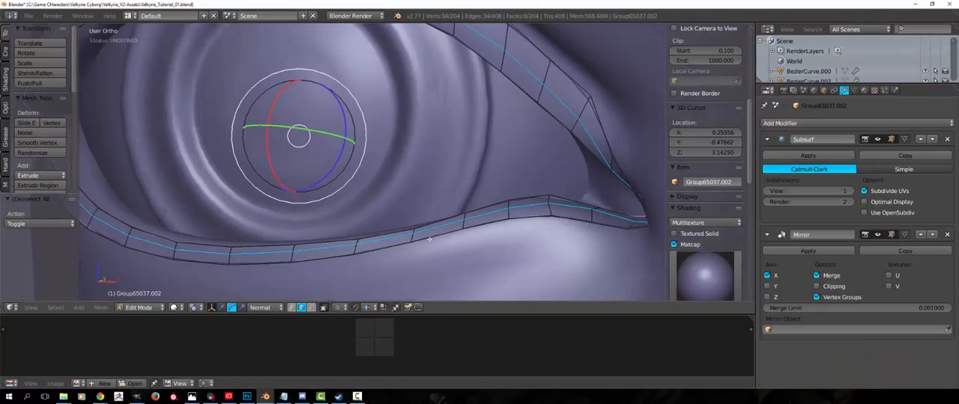
{"action": "key", "text": "ctrl+Tab"}
{"action": "right_click", "coordinate": [353, 243], "text": "alt"}
{"action": "key", "text": "a"}
{"action": "key", "text": "ctrl+Tab"}
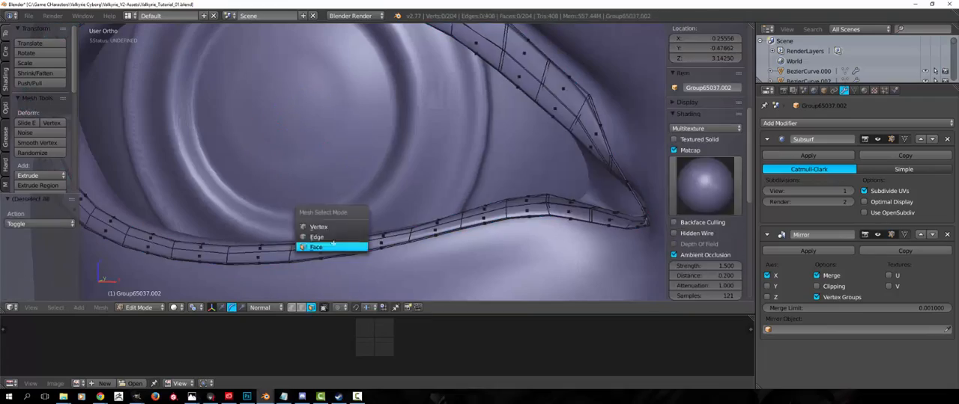
{"action": "left_click", "coordinate": [330, 226]}
{"action": "key", "text": "Tab"}
{"action": "scroll", "coordinate": [310, 212], "scroll_direction": "down", "scroll_amount": 12}
{"action": "key", "text": "a"}
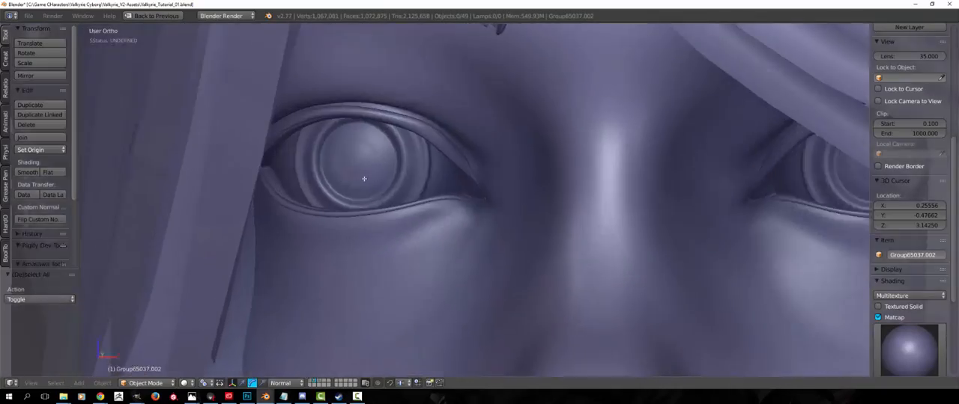
Hide the front hair strips that cover the outer corner of the eye
{"action": "scroll", "coordinate": [406, 197], "scroll_direction": "up", "scroll_amount": 3}
{"action": "scroll", "coordinate": [541, 170], "scroll_direction": "down", "scroll_amount": 5}
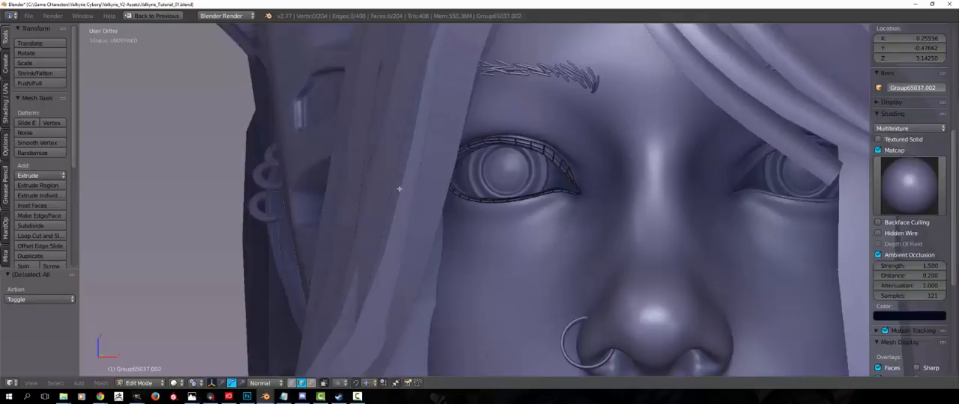
{"action": "key", "text": "Tab"}
{"action": "scroll", "coordinate": [399, 189], "scroll_direction": "down", "scroll_amount": 3}
{"action": "middle_click_drag", "start_coordinate": [399, 189], "coordinate": [409, 202]}
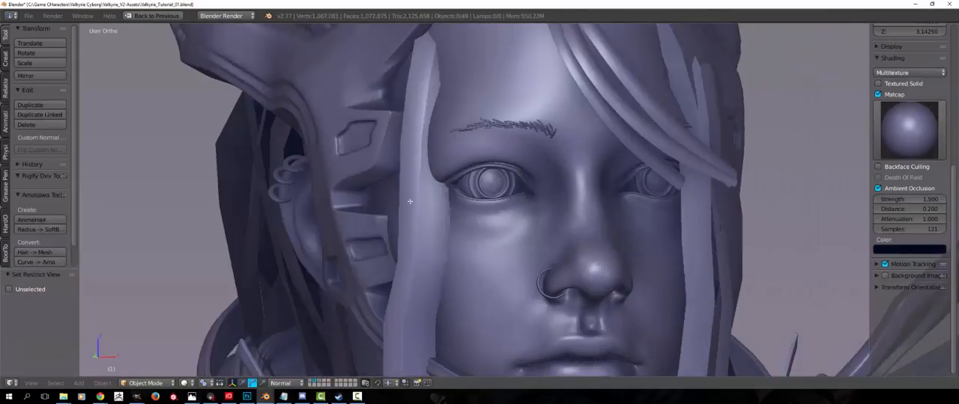
Extrude the lower faces at the outer end of the eyelid rim outward and downward in sections, forming a flap below the eye corner
{"action": "key", "text": "Tab"}
{"action": "scroll", "coordinate": [408, 208], "scroll_direction": "up", "scroll_amount": 9}
{"action": "middle_click_drag", "start_coordinate": [474, 232], "coordinate": [503, 200]}
{"action": "right_click", "coordinate": [464, 188]}
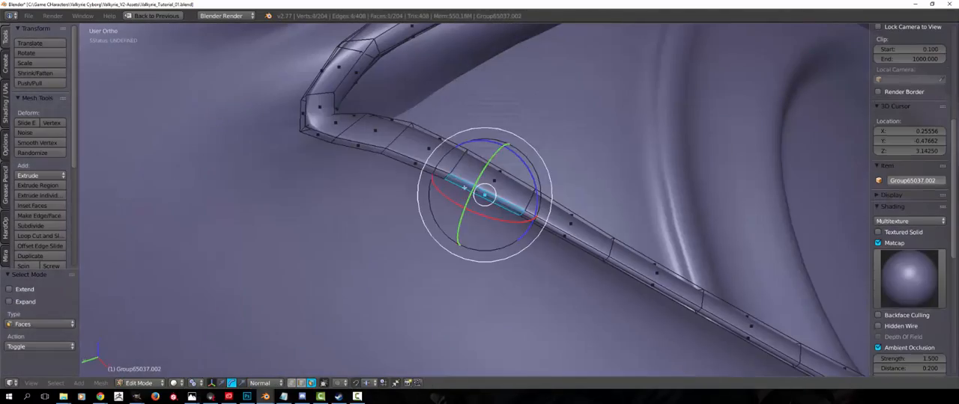
{"action": "right_click", "coordinate": [361, 146], "text": "shift"}
{"action": "right_click", "coordinate": [319, 135], "text": "shift"}
{"action": "scroll", "coordinate": [419, 180], "scroll_direction": "down", "scroll_amount": 6}
{"action": "middle_click_drag", "start_coordinate": [434, 194], "coordinate": [465, 176]}
{"action": "key", "text": "e"}
{"action": "left_click", "coordinate": [442, 217]}
{"action": "key", "text": "g"}
{"action": "middle_click_drag", "start_coordinate": [442, 217], "coordinate": [533, 255]}
{"action": "left_click", "coordinate": [484, 214]}
{"action": "key", "text": "g"}
{"action": "left_click", "coordinate": [524, 248]}
{"action": "key", "text": "Tab"}
{"action": "scroll", "coordinate": [465, 243], "scroll_direction": "down", "scroll_amount": 8}
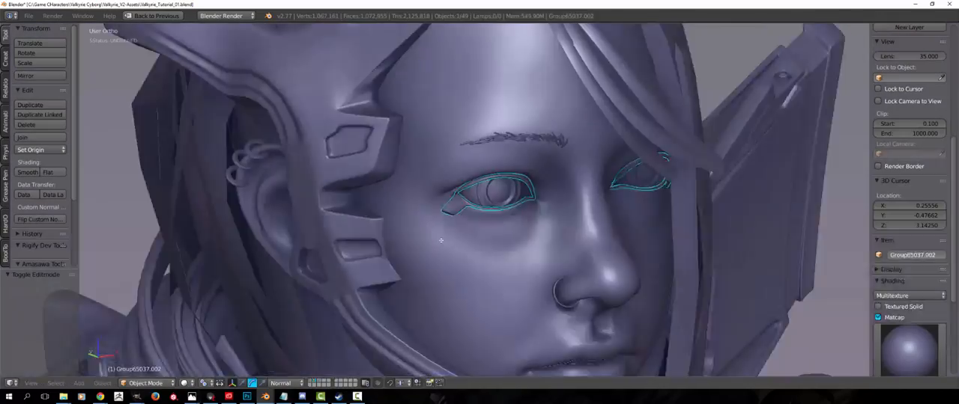
Extrude the end face on the flap's inner side toward the nose in two sections, forming a narrow branch under the eye
{"action": "key", "text": "a"}
{"action": "key", "text": "Tab"}
{"action": "scroll", "coordinate": [366, 215], "scroll_direction": "up", "scroll_amount": 5}
{"action": "mouse_move", "coordinate": [365, 214]}
{"action": "middle_mouse_down"}
{"action": "mouse_move", "coordinate": [411, 223]}
{"action": "mouse_move", "coordinate": [372, 222]}
{"action": "middle_mouse_up"}
{"action": "key", "text": "a"}
{"action": "scroll", "coordinate": [371, 222], "scroll_direction": "up", "scroll_amount": 2}
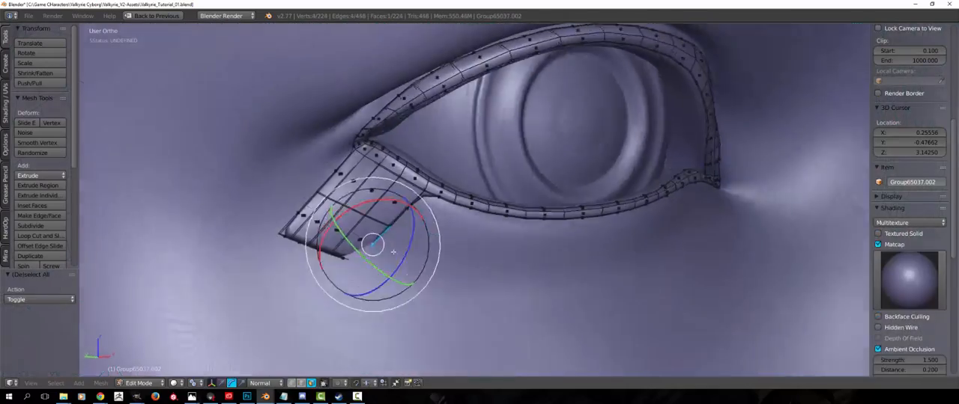
{"action": "key", "text": "e"}
{"action": "key", "text": "g"}
{"action": "middle_click_drag", "start_coordinate": [408, 258], "coordinate": [558, 307]}
{"action": "left_click", "coordinate": [500, 301]}
{"action": "key", "text": "e"}
{"action": "key", "text": "g"}
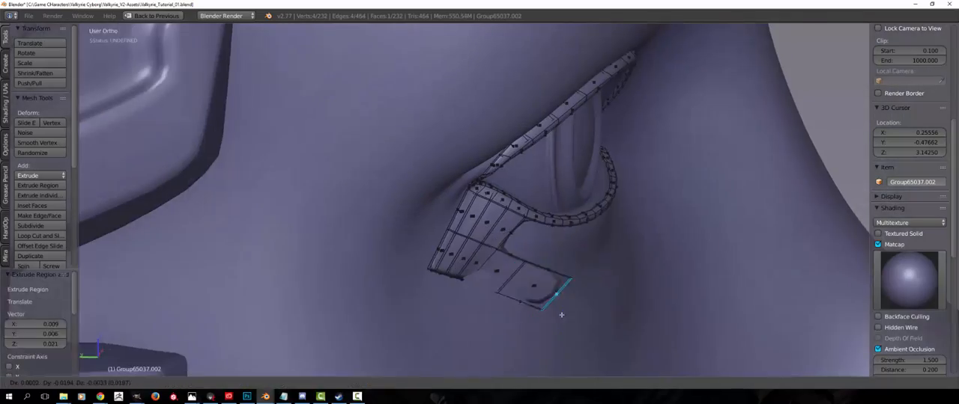
{"action": "left_click", "coordinate": [582, 269]}
Examine the branched eyelid piece's topology in edit mode and its smoothed surface in object mode
{"action": "middle_click_drag", "start_coordinate": [583, 269], "coordinate": [447, 244]}
{"action": "key", "text": "Tab"}
{"action": "key", "text": "Tab"}
{"action": "scroll", "coordinate": [446, 245], "scroll_direction": "up", "scroll_amount": 2}
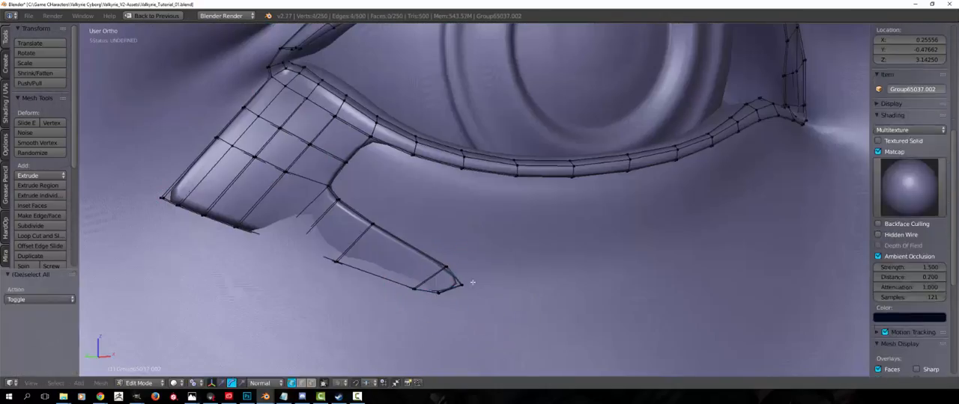
{"action": "key", "text": "Tab"}
{"action": "scroll", "coordinate": [456, 275], "scroll_direction": "down", "scroll_amount": 4}
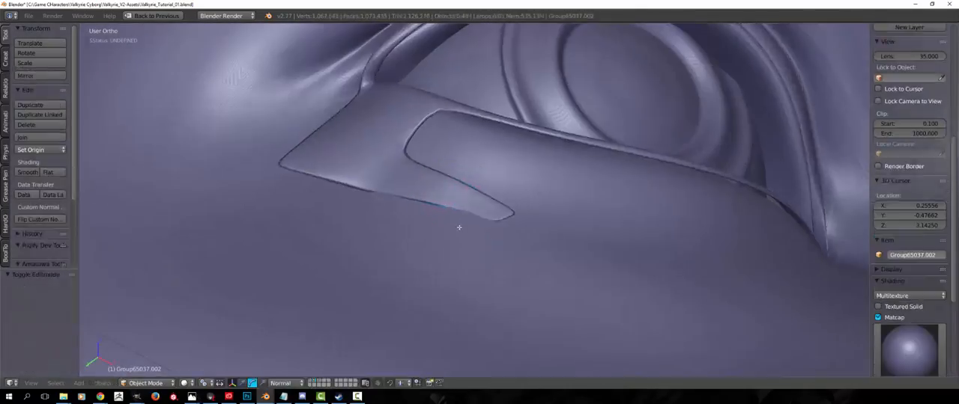
{"action": "key", "text": "ctrl+Tab"}
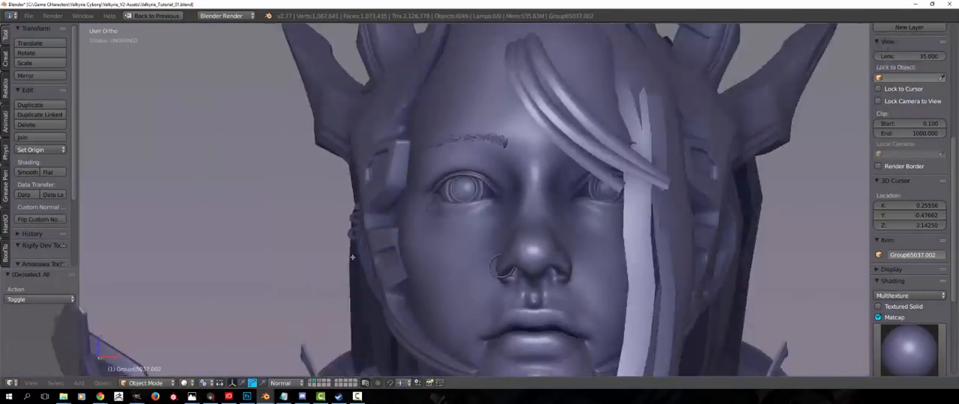
Unhide the hidden front hair strips and view them around the whole head
{"action": "middle_click_drag", "start_coordinate": [360, 229], "coordinate": [417, 232]}
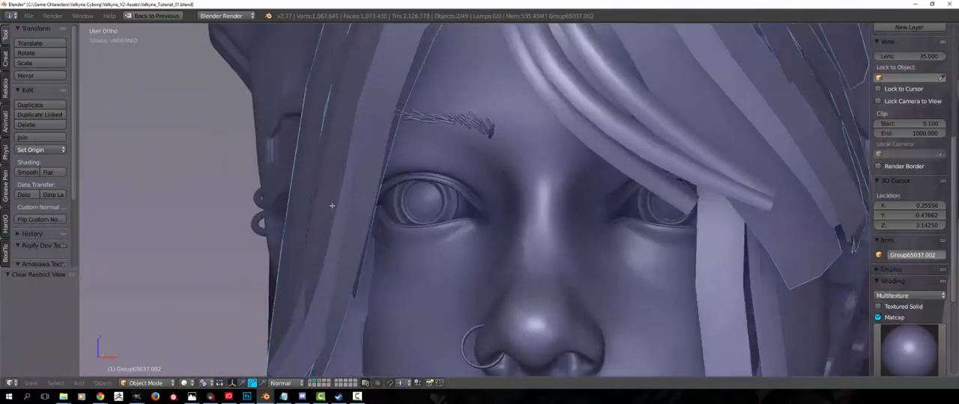
{"action": "middle_click_drag", "start_coordinate": [332, 206], "coordinate": [420, 222]}
{"action": "scroll", "coordinate": [420, 222], "scroll_direction": "up", "scroll_amount": 7}
{"action": "scroll", "coordinate": [347, 237], "scroll_direction": "down", "scroll_amount": 7}
{"action": "middle_click_drag", "start_coordinate": [346, 237], "coordinate": [427, 243]}
{"action": "key", "text": "g"}
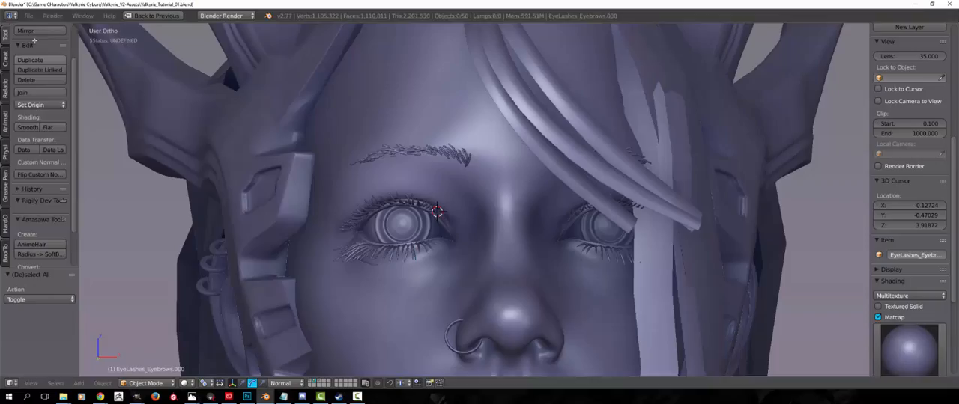
Examine the eyelashes and eyebrows up close and together with the full hair
{"action": "middle_click_drag", "start_coordinate": [307, 165], "coordinate": [401, 157]}
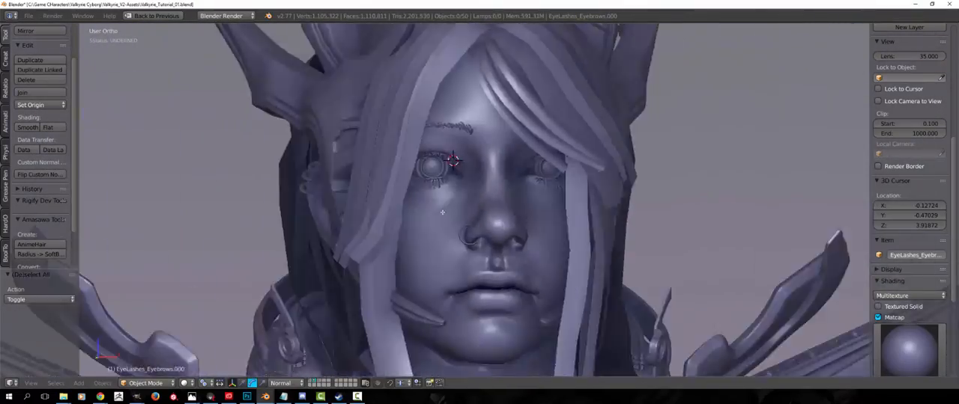
{"action": "scroll", "coordinate": [441, 212], "scroll_direction": "up", "scroll_amount": 2}
{"action": "middle_click_drag", "start_coordinate": [441, 213], "coordinate": [421, 227]}
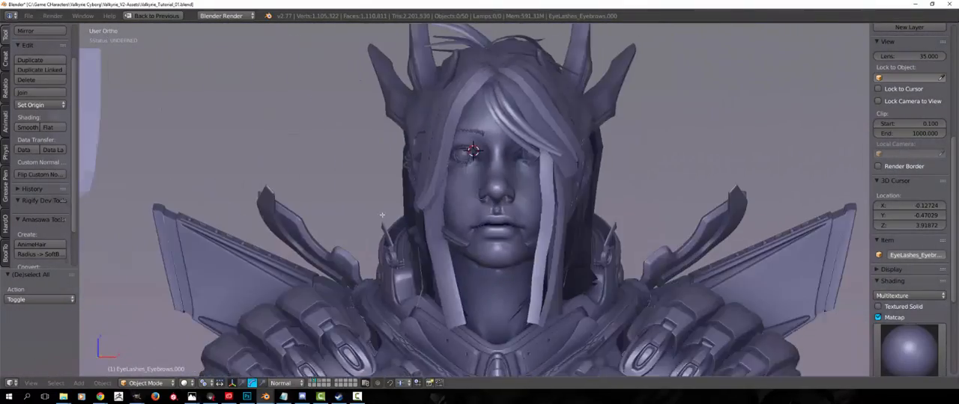
{"action": "scroll", "coordinate": [914, 275], "scroll_direction": "down", "scroll_amount": 3}
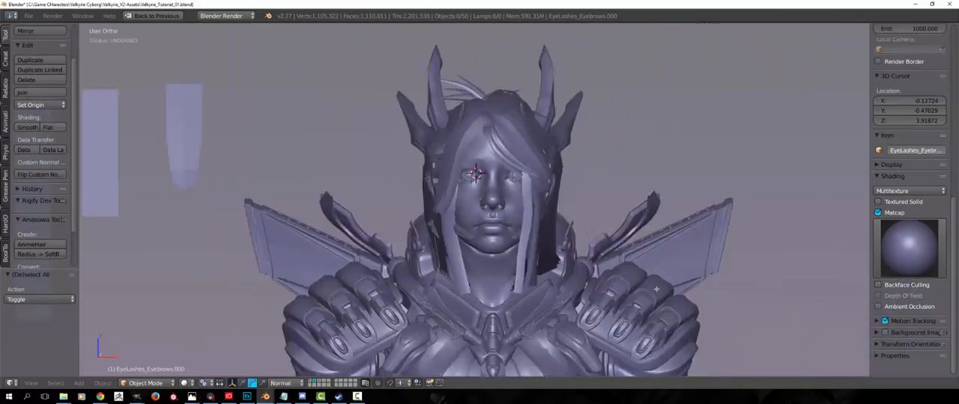
{"action": "scroll", "coordinate": [656, 289], "scroll_direction": "up", "scroll_amount": 3}
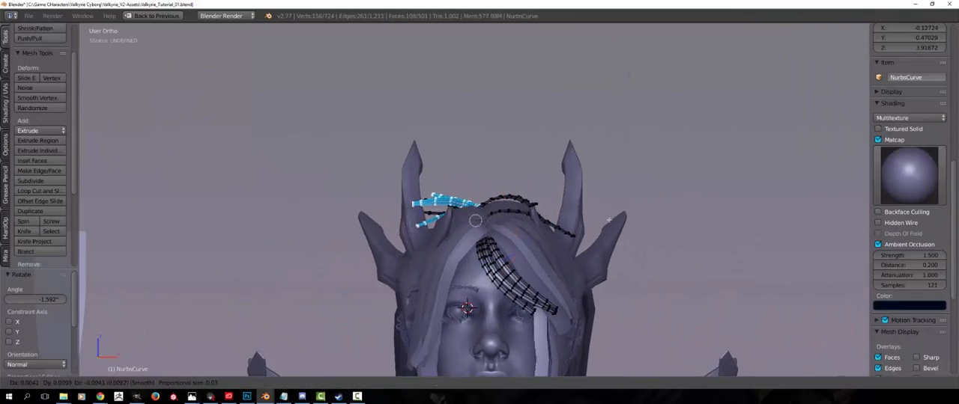
Duplicate the selected tubular strands on the crown, turn off proportional editing and rotate the copy by about 59.8°
{"action": "left_click", "coordinate": [609, 221]}
{"action": "key", "text": "Tab"}
{"action": "middle_click_drag", "start_coordinate": [609, 220], "coordinate": [675, 251]}
{"action": "key", "text": "Tab"}
{"action": "key", "text": "shift+d"}
{"action": "right_click", "coordinate": [544, 179]}
{"action": "left_click", "coordinate": [339, 384]}
{"action": "left_click", "coordinate": [356, 371]}
{"action": "key", "text": "r"}
{"action": "left_click", "coordinate": [375, 342]}
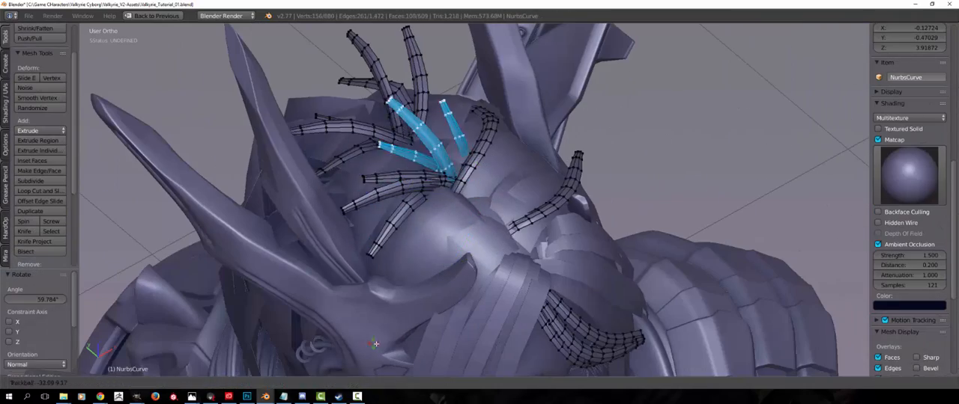
Duplicate the rotated crown strands again and turn the new copy freely to a different direction
{"action": "key", "text": "shift+d"}
{"action": "key", "text": "r"}
{"action": "left_click", "coordinate": [514, 325]}
{"action": "key", "text": "r"}
{"action": "key", "text": "r"}
{"action": "left_click", "coordinate": [469, 334]}
{"action": "key", "text": "Tab"}
{"action": "scroll", "coordinate": [470, 335], "scroll_direction": "down", "scroll_amount": 6}
{"action": "middle_click_drag", "start_coordinate": [470, 334], "coordinate": [284, 228]}
Examine the curved hair plane behind the head in wireframe, solid shading and edit mode
{"action": "key", "text": "a"}
{"action": "scroll", "coordinate": [295, 280], "scroll_direction": "up", "scroll_amount": 5}
{"action": "scroll", "coordinate": [469, 251], "scroll_direction": "down", "scroll_amount": 2}
{"action": "scroll", "coordinate": [385, 187], "scroll_direction": "down", "scroll_amount": 4}
{"action": "scroll", "coordinate": [259, 182], "scroll_direction": "up", "scroll_amount": 4}
{"action": "right_click", "coordinate": [373, 240]}
{"action": "key", "text": "Tab"}
{"action": "key", "text": "Tab"}
{"action": "key", "text": "z"}
{"action": "right_click", "coordinate": [285, 226]}
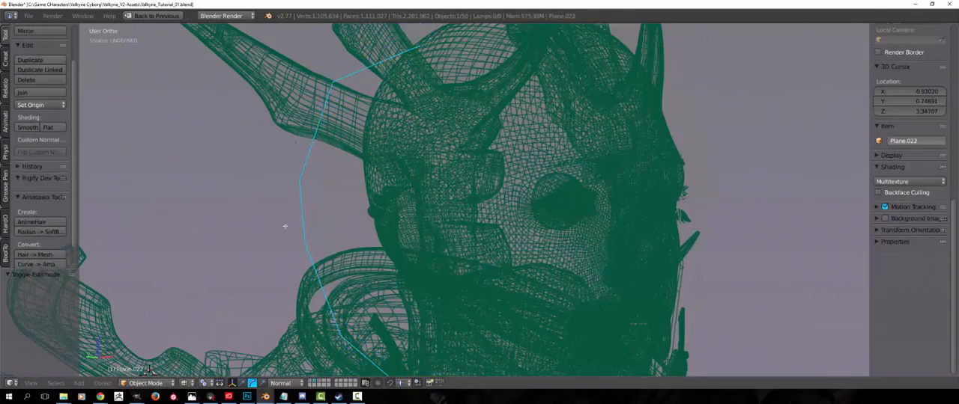
{"action": "key", "text": "z"}
{"action": "key", "text": "Tab"}
{"action": "middle_click_drag", "start_coordinate": [317, 178], "coordinate": [405, 179]}
{"action": "key", "text": "Tab"}
{"action": "scroll", "coordinate": [302, 233], "scroll_direction": "down", "scroll_amount": 4}
{"action": "key", "text": "a"}
Switch the viewport to perspective and toggle the scene layers while checking the hair on the head
{"action": "scroll", "coordinate": [300, 290], "scroll_direction": "up", "scroll_amount": 2}
{"action": "key", "text": "KP_5"}
{"action": "scroll", "coordinate": [368, 203], "scroll_direction": "down", "scroll_amount": 4}
{"action": "scroll", "coordinate": [337, 188], "scroll_direction": "up", "scroll_amount": 4}
{"action": "key", "text": "1"}
{"action": "left_click", "coordinate": [315, 381]}
{"action": "middle_click_drag", "start_coordinate": [337, 247], "coordinate": [405, 247]}
{"action": "scroll", "coordinate": [404, 247], "scroll_direction": "down", "scroll_amount": 4}
{"action": "left_click", "coordinate": [311, 381]}
{"action": "left_click", "coordinate": [315, 381]}
{"action": "left_click", "coordinate": [287, 383]}
{"action": "scroll", "coordinate": [522, 268], "scroll_direction": "up", "scroll_amount": 5}
{"action": "middle_click_drag", "start_coordinate": [523, 268], "coordinate": [479, 262]}
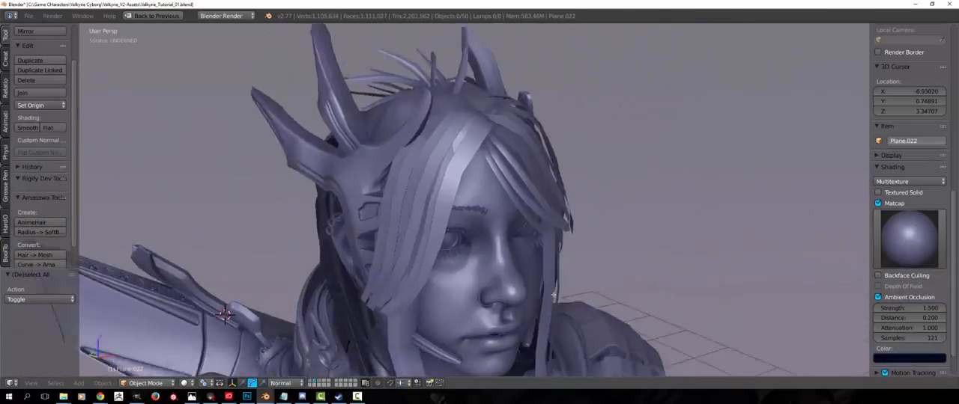
Save the character's blend file
{"action": "scroll", "coordinate": [449, 239], "scroll_direction": "down", "scroll_amount": 4}
{"action": "left_click", "coordinate": [29, 15]}
{"action": "left_click", "coordinate": [43, 92]}
{"action": "middle_click_drag", "start_coordinate": [299, 150], "coordinate": [379, 169]}
{"action": "left_click", "coordinate": [29, 16]}
{"action": "left_click", "coordinate": [43, 92]}
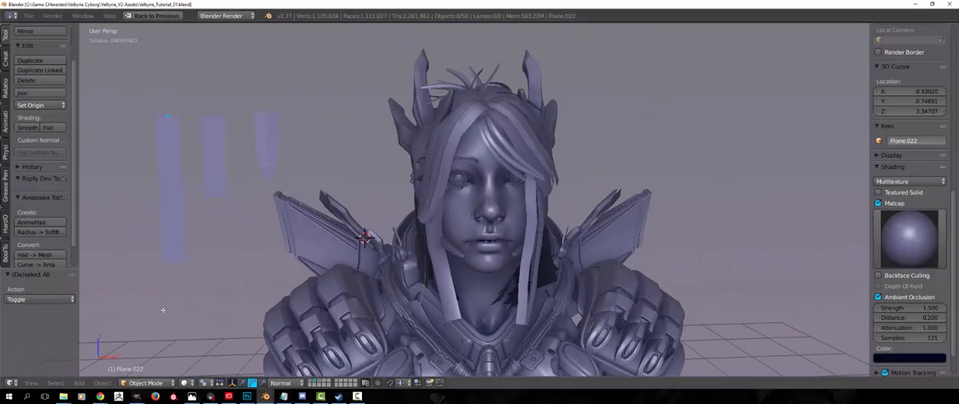
Examine the finished hair on the character from the front, the back and both sides
{"action": "middle_click_drag", "start_coordinate": [447, 237], "coordinate": [393, 256]}
{"action": "scroll", "coordinate": [392, 256], "scroll_direction": "up", "scroll_amount": 2}
{"action": "right_click", "coordinate": [467, 182]}
{"action": "key", "text": "Tab"}
{"action": "key", "text": "Tab"}
{"action": "key", "text": "a"}
{"action": "middle_click_drag", "start_coordinate": [360, 195], "coordinate": [461, 150]}
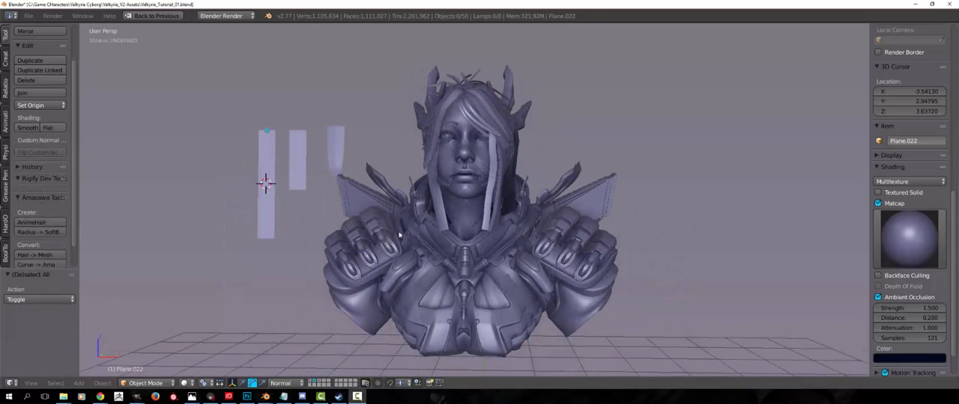
{"action": "middle_click_drag", "start_coordinate": [399, 234], "coordinate": [353, 217]}
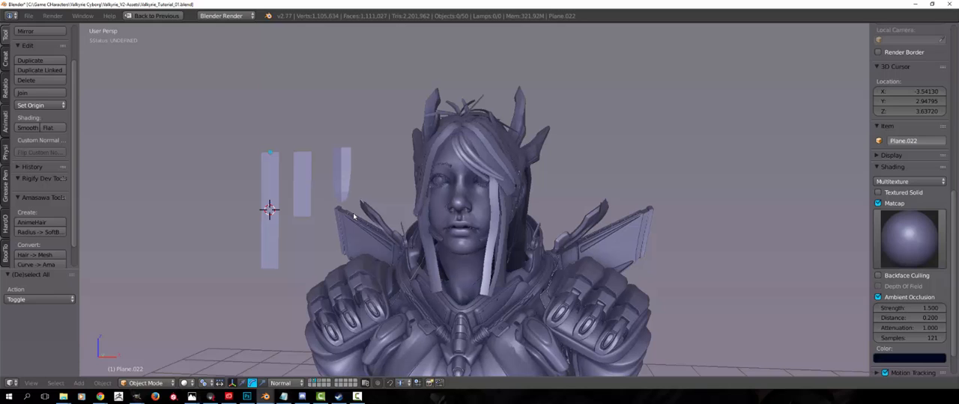
{"action": "middle_click_drag", "start_coordinate": [454, 222], "coordinate": [374, 211]}
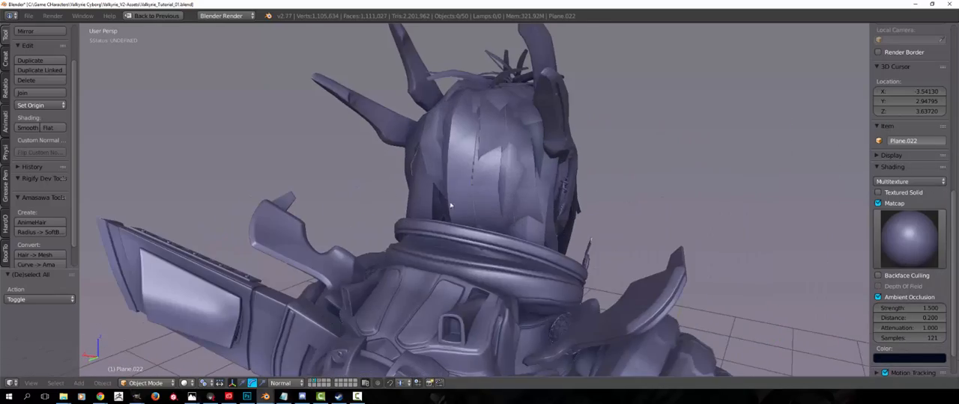
{"action": "middle_click_drag", "start_coordinate": [451, 205], "coordinate": [347, 165]}
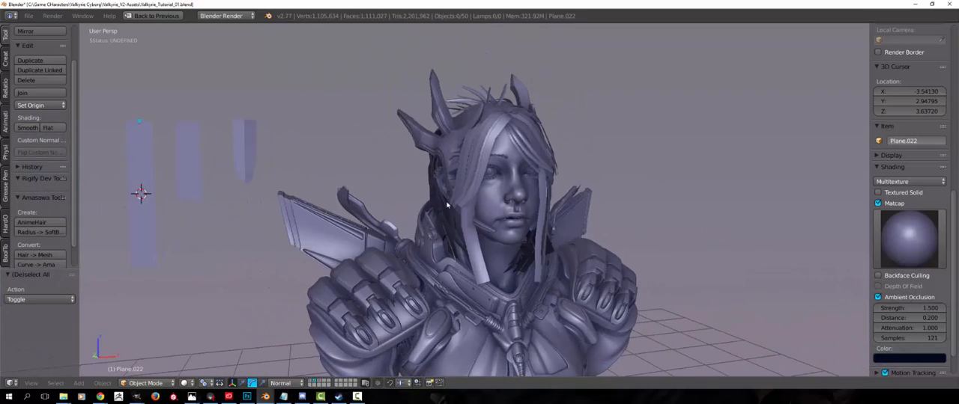
{"action": "middle_click_drag", "start_coordinate": [448, 205], "coordinate": [432, 224]}
{"action": "middle_click_drag", "start_coordinate": [498, 213], "coordinate": [365, 252]}
{"action": "scroll", "coordinate": [391, 214], "scroll_direction": "up", "scroll_amount": 2}
{"action": "scroll", "coordinate": [366, 251], "scroll_direction": "down", "scroll_amount": 1}
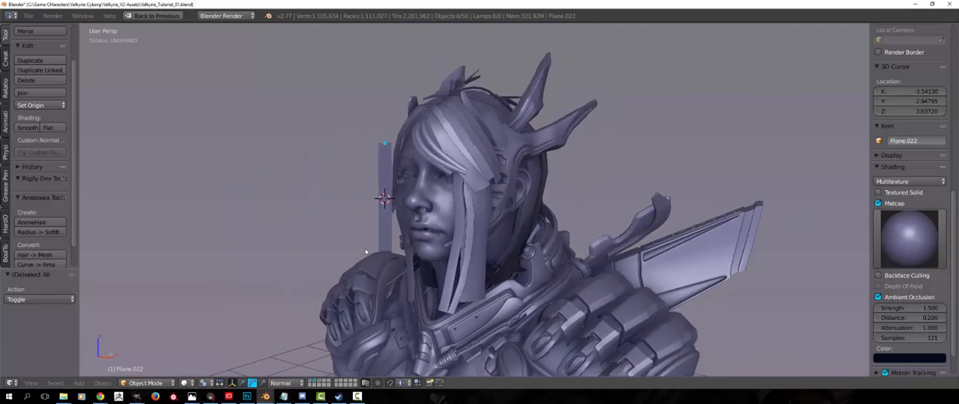
{"action": "middle_click_drag", "start_coordinate": [429, 238], "coordinate": [296, 203]}
{"action": "middle_click_drag", "start_coordinate": [458, 228], "coordinate": [407, 274]}
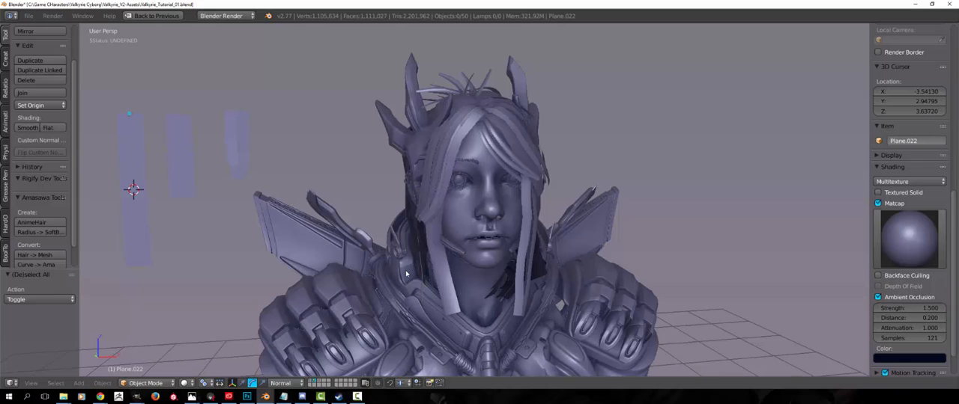
{"action": "middle_click_drag", "start_coordinate": [473, 268], "coordinate": [472, 191]}
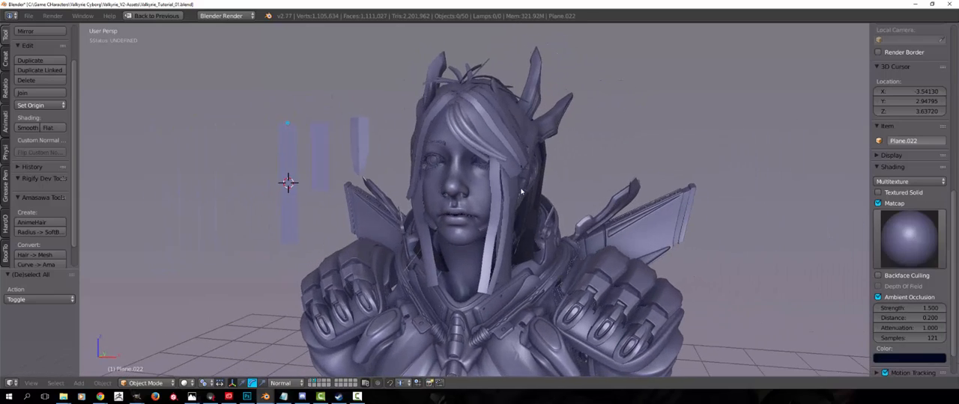
{"action": "middle_click_drag", "start_coordinate": [526, 158], "coordinate": [484, 176]}
{"action": "middle_click_drag", "start_coordinate": [473, 220], "coordinate": [476, 265]}
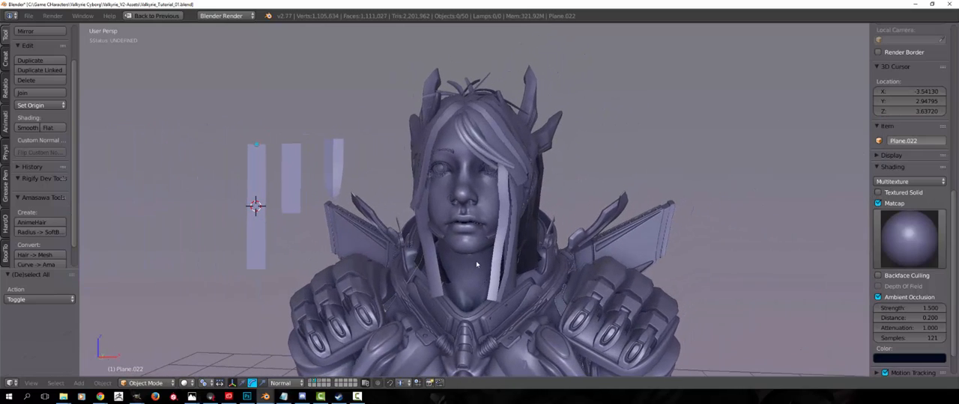